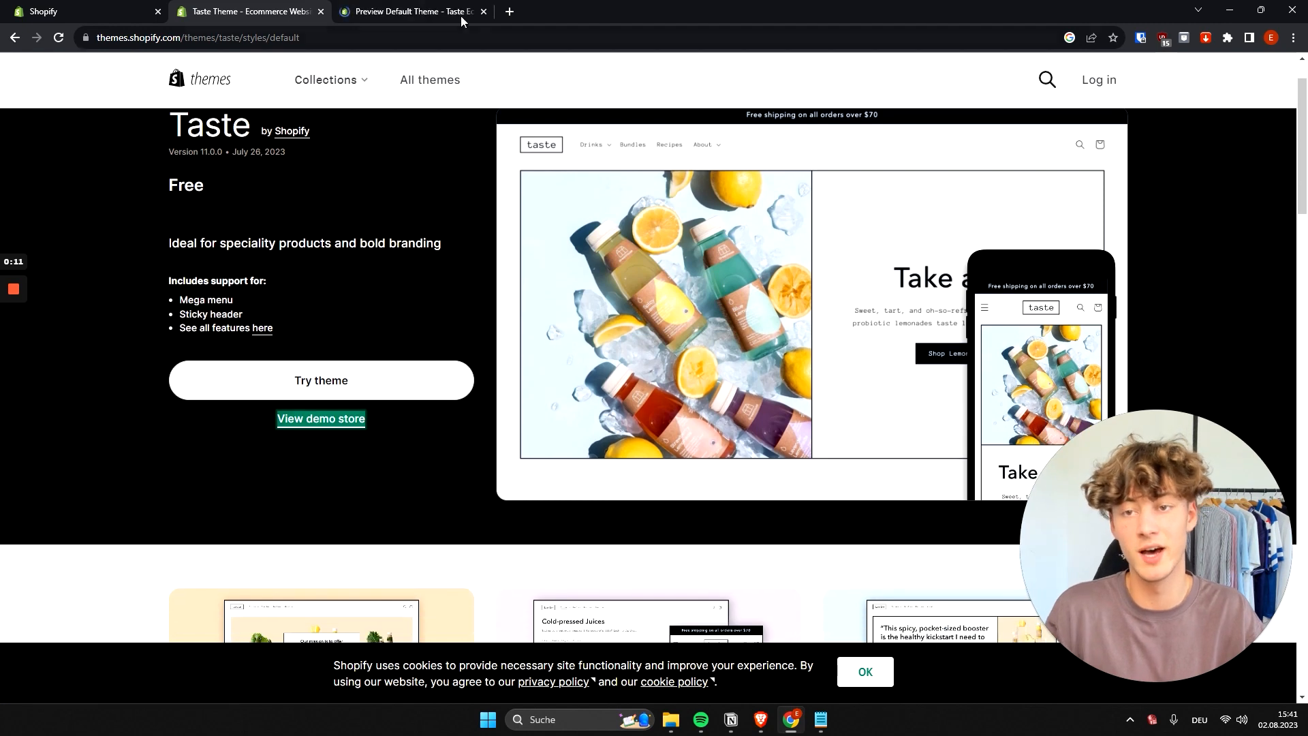
# View the demo store preview of the Taste theme, then close the preview
pyautogui.click(461, 15)
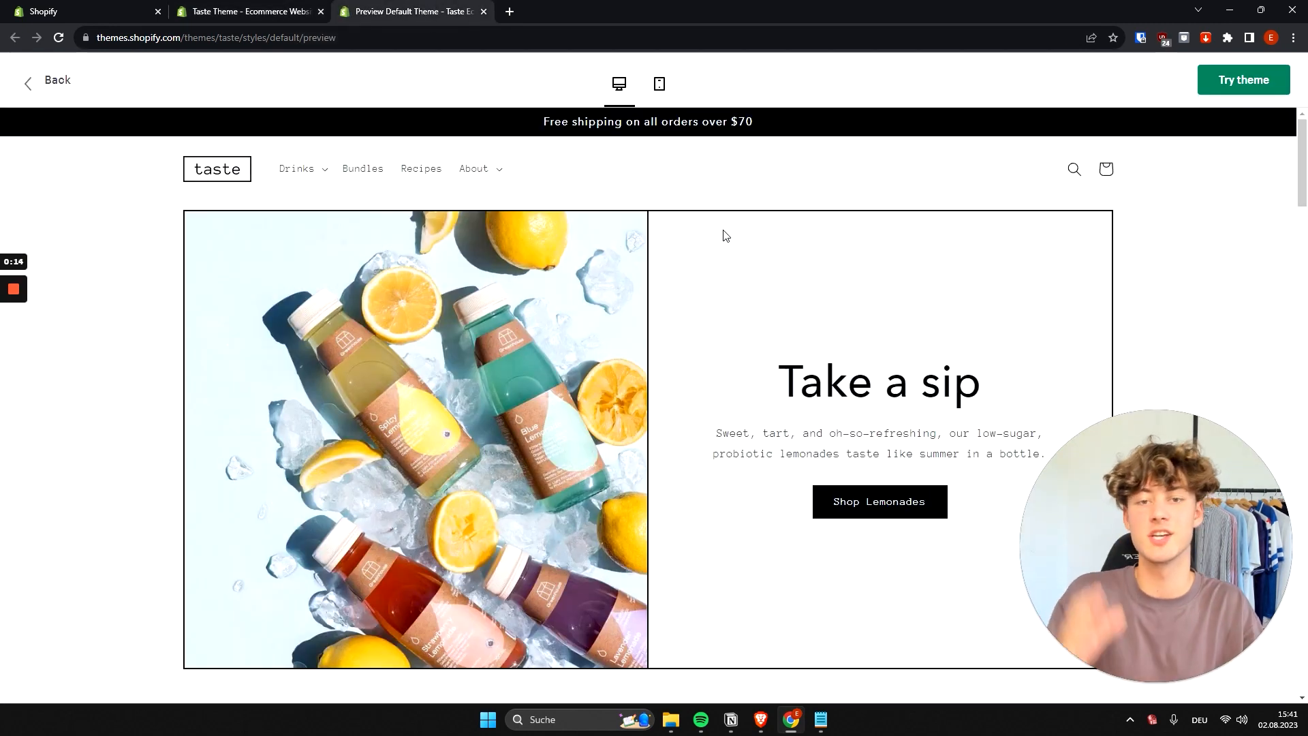
pyautogui.scroll(-3, 724, 220)
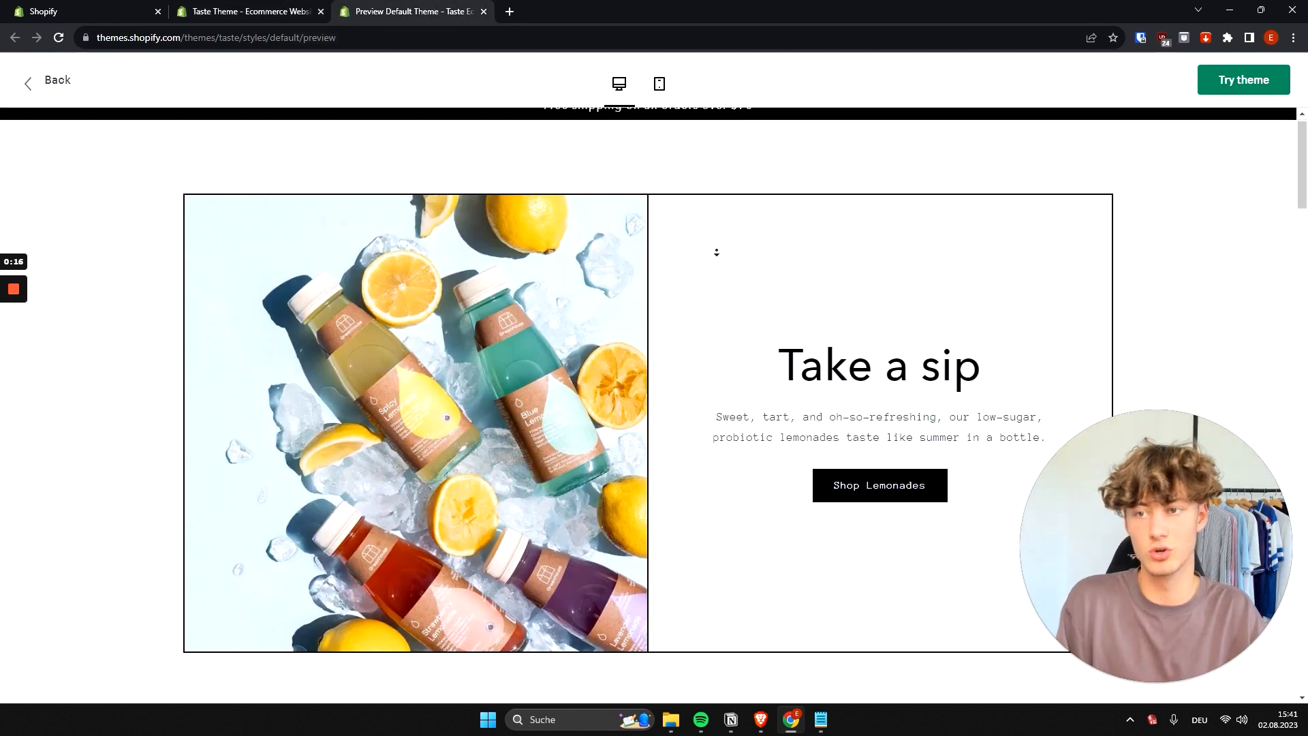
pyautogui.hotkey('ctrl', 'shift', 'Tab')
pyautogui.middleClick(463, 8)
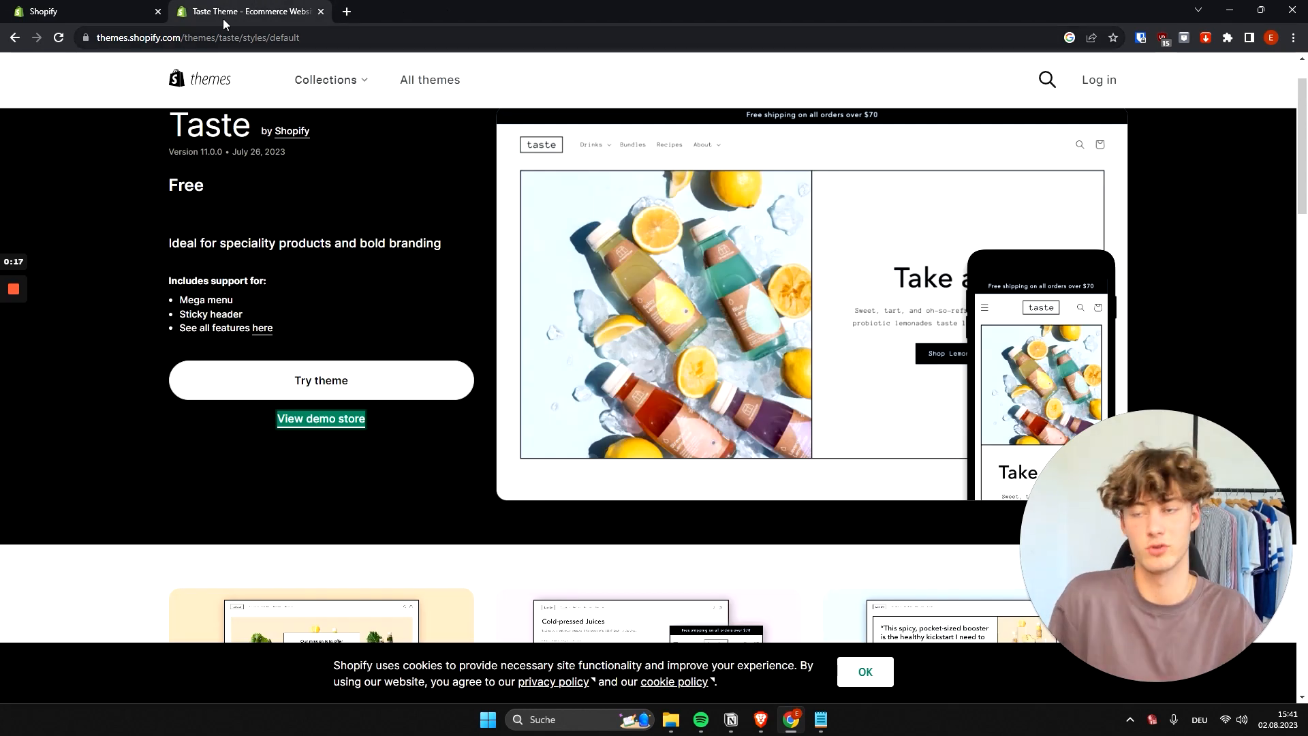
# Open the online store's Themes page in the store admin and review the current theme and theme library
pyautogui.click(124, 6)
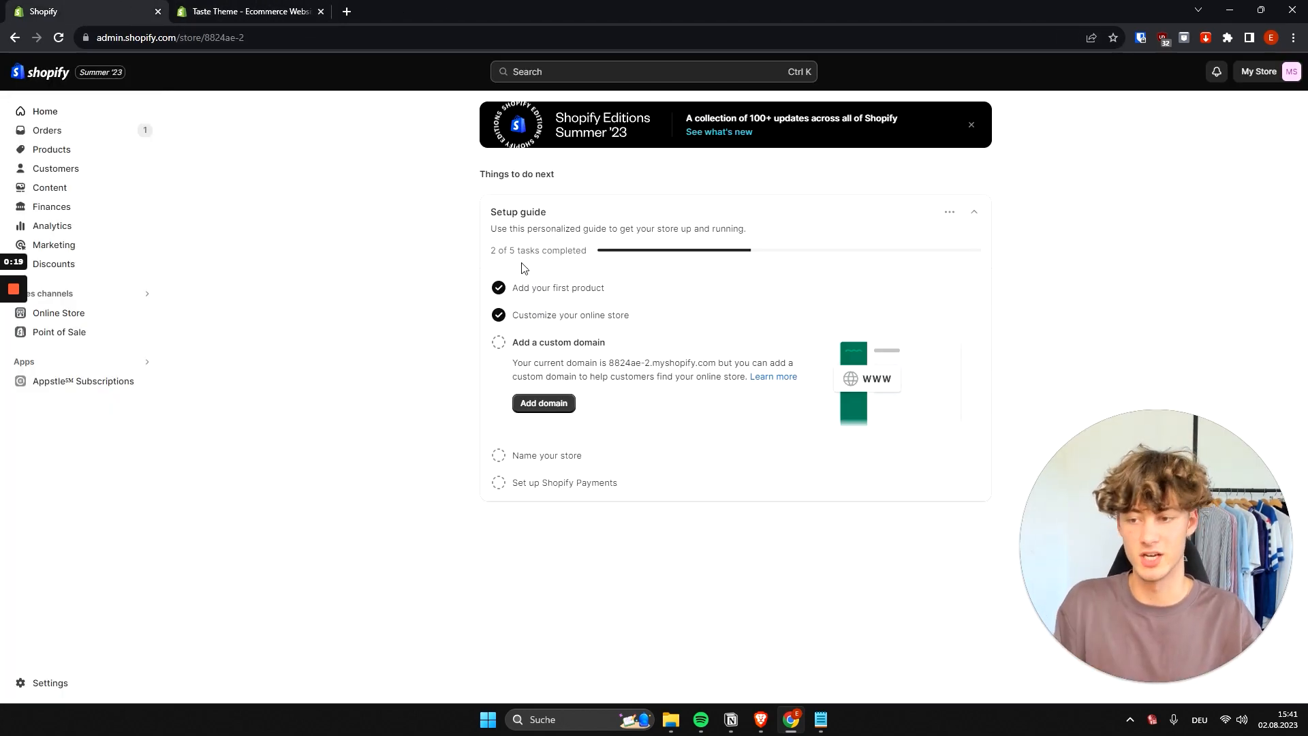
pyautogui.click(66, 315)
pyautogui.scroll(-2, 316, 170)
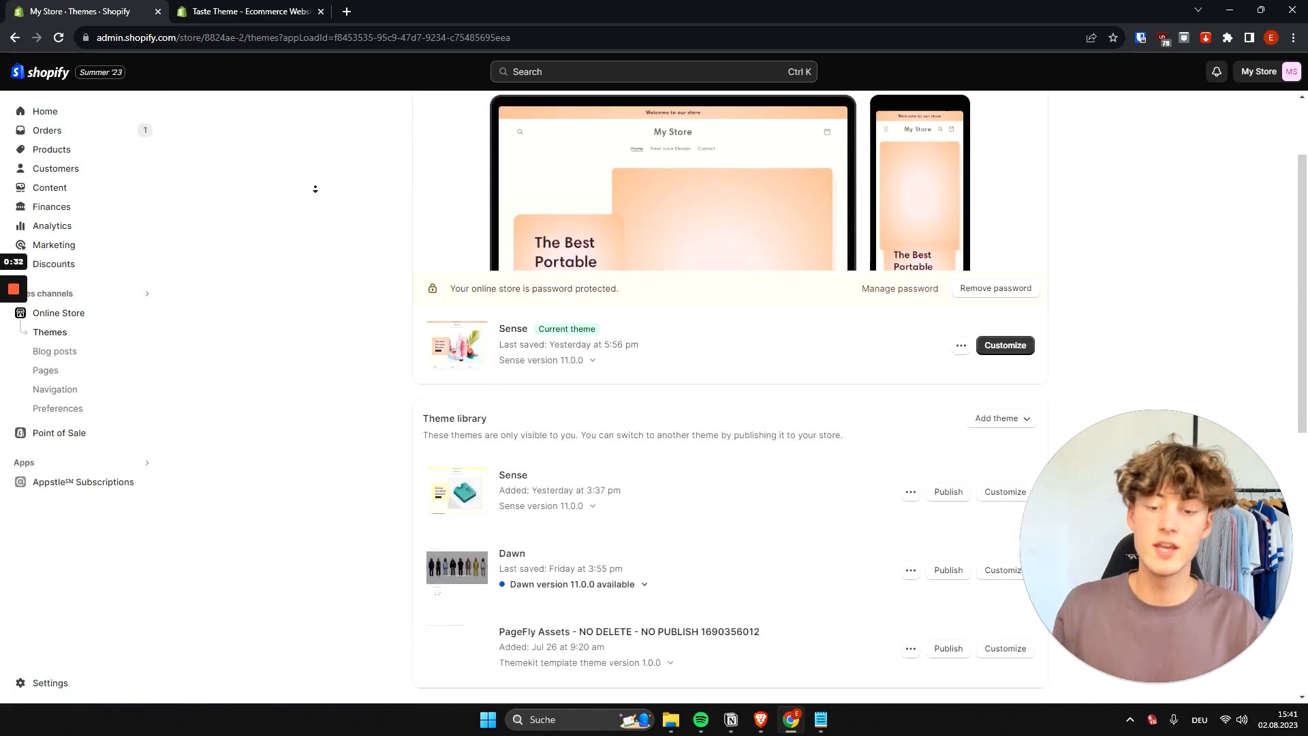
pyautogui.scroll(-2, 316, 188)
pyautogui.scroll(4, 312, 205)
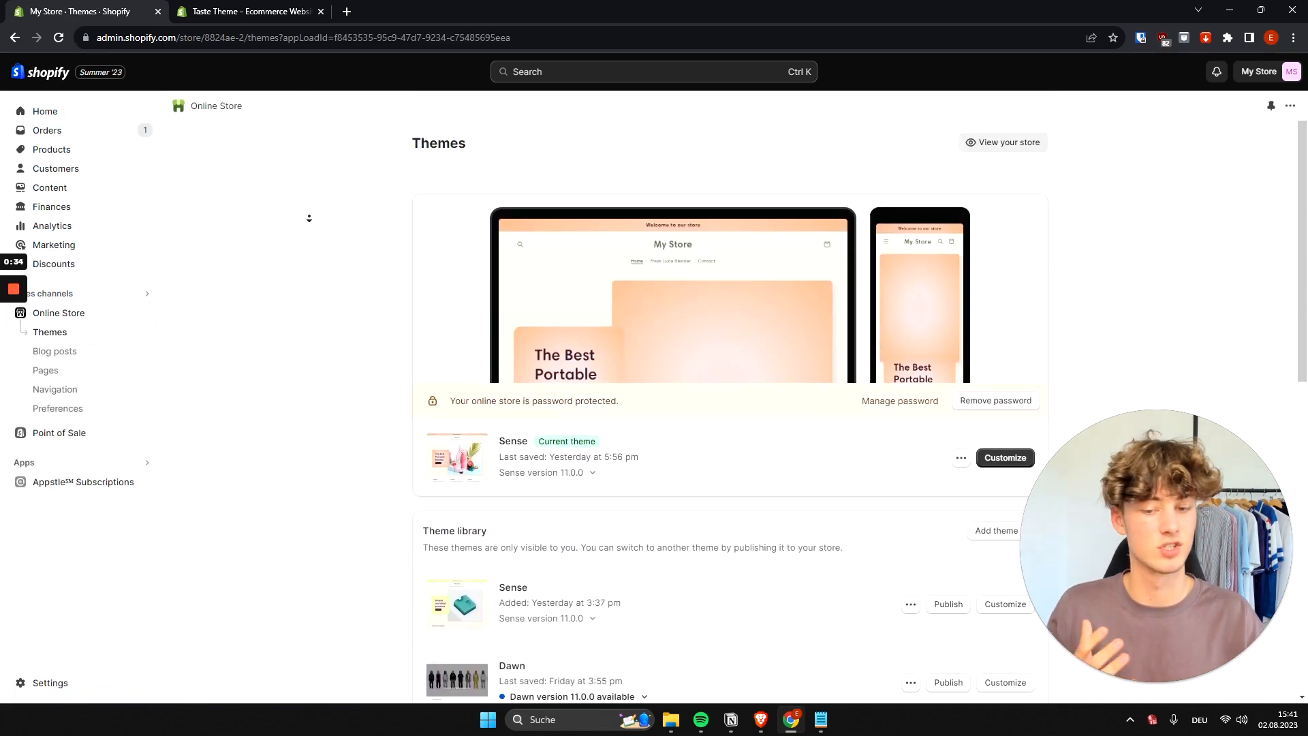
pyautogui.scroll(-4, 314, 225)
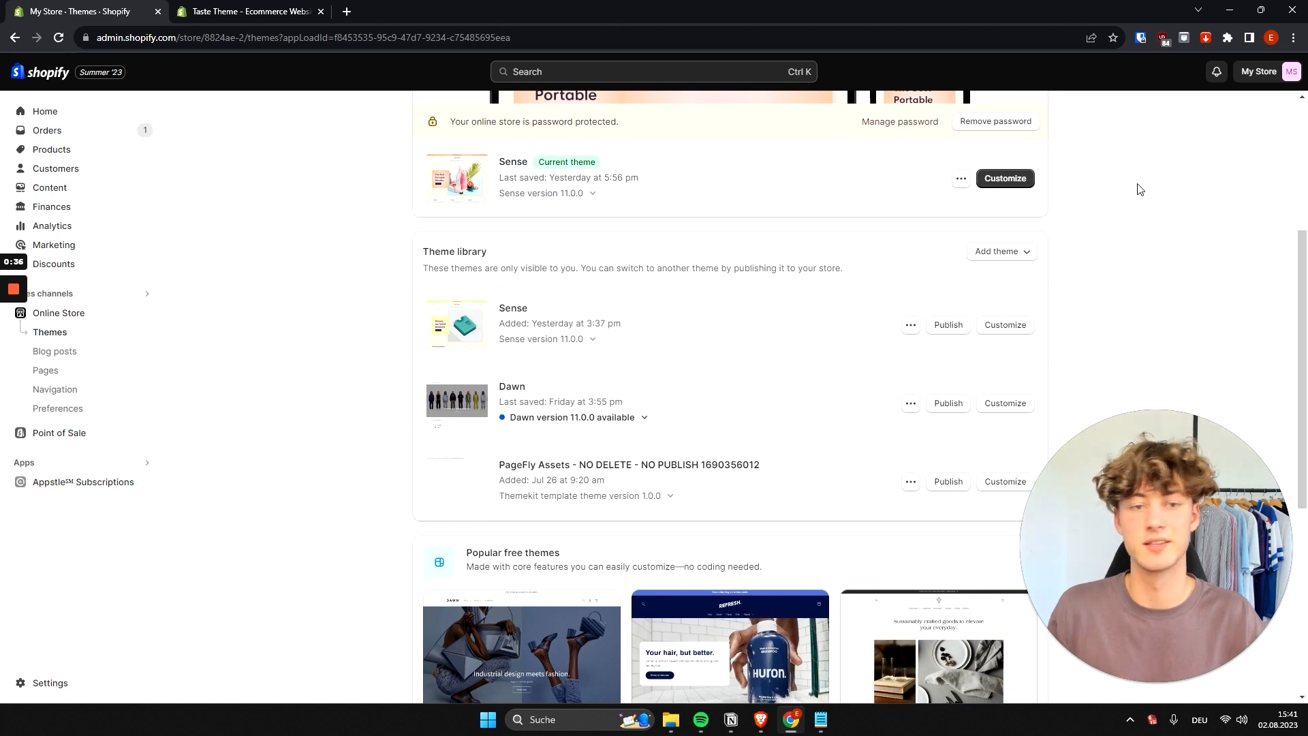
# Visit the Theme Store from the theme library, close the old Taste theme page, and open the full theme catalogue
pyautogui.click(1025, 253)
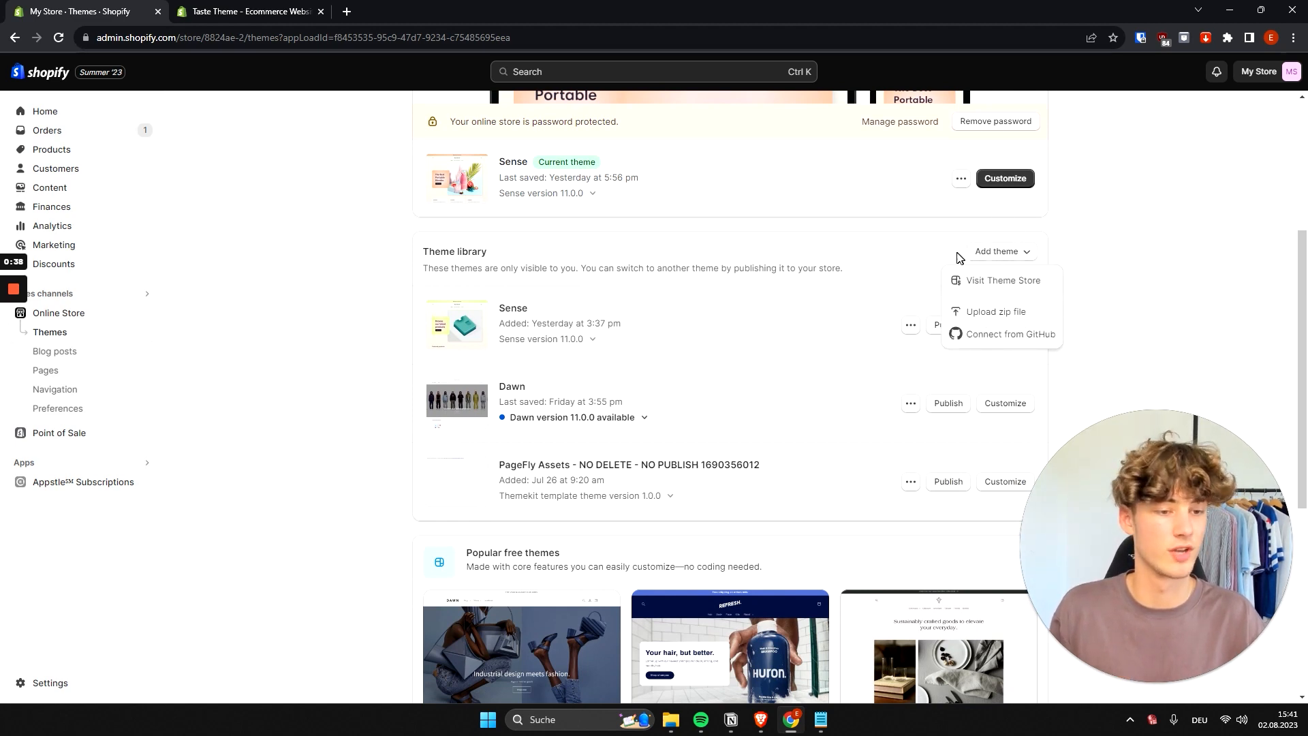
pyautogui.click(987, 289)
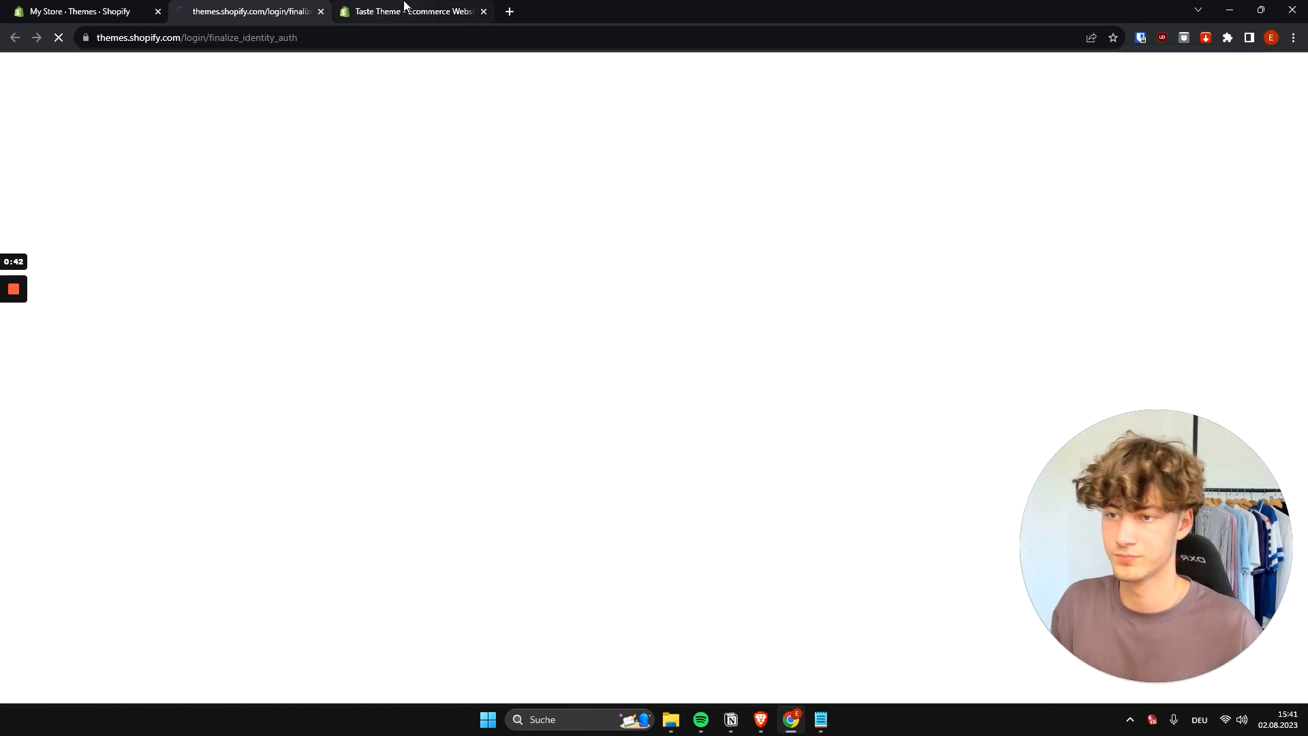
pyautogui.click(483, 11)
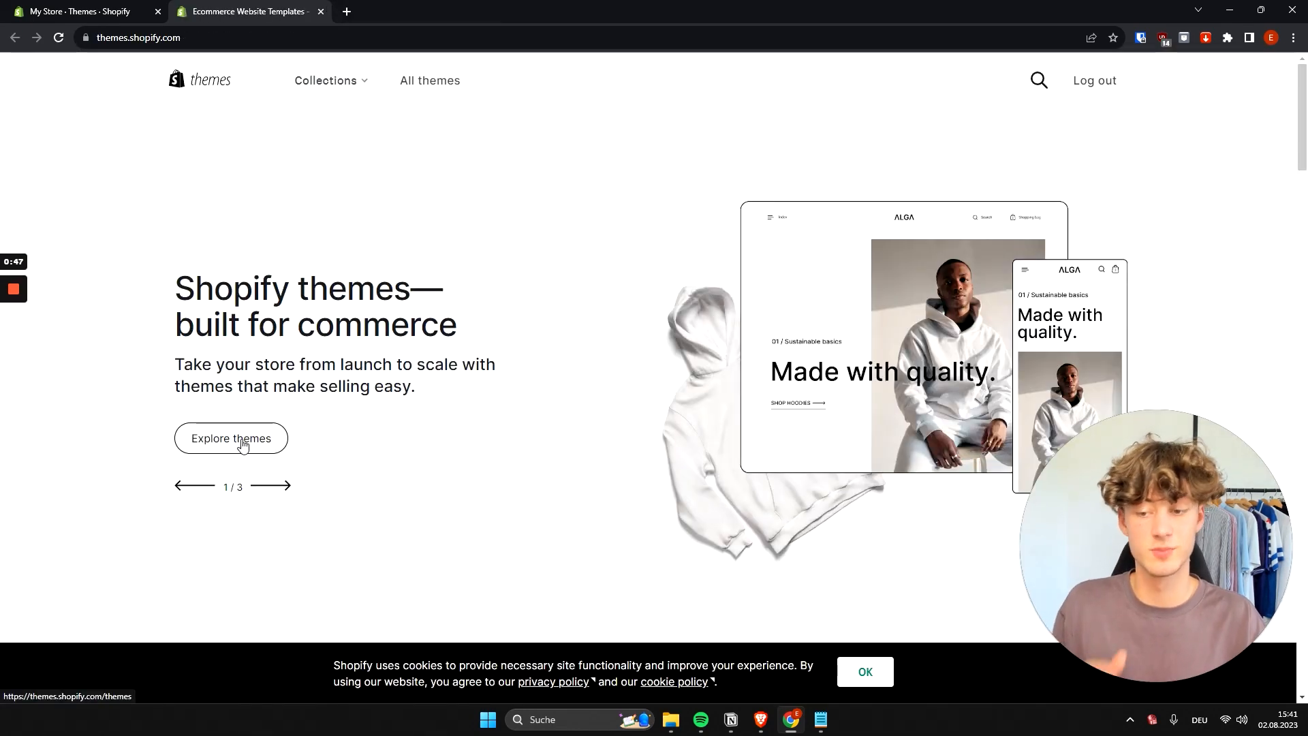
pyautogui.click(243, 445)
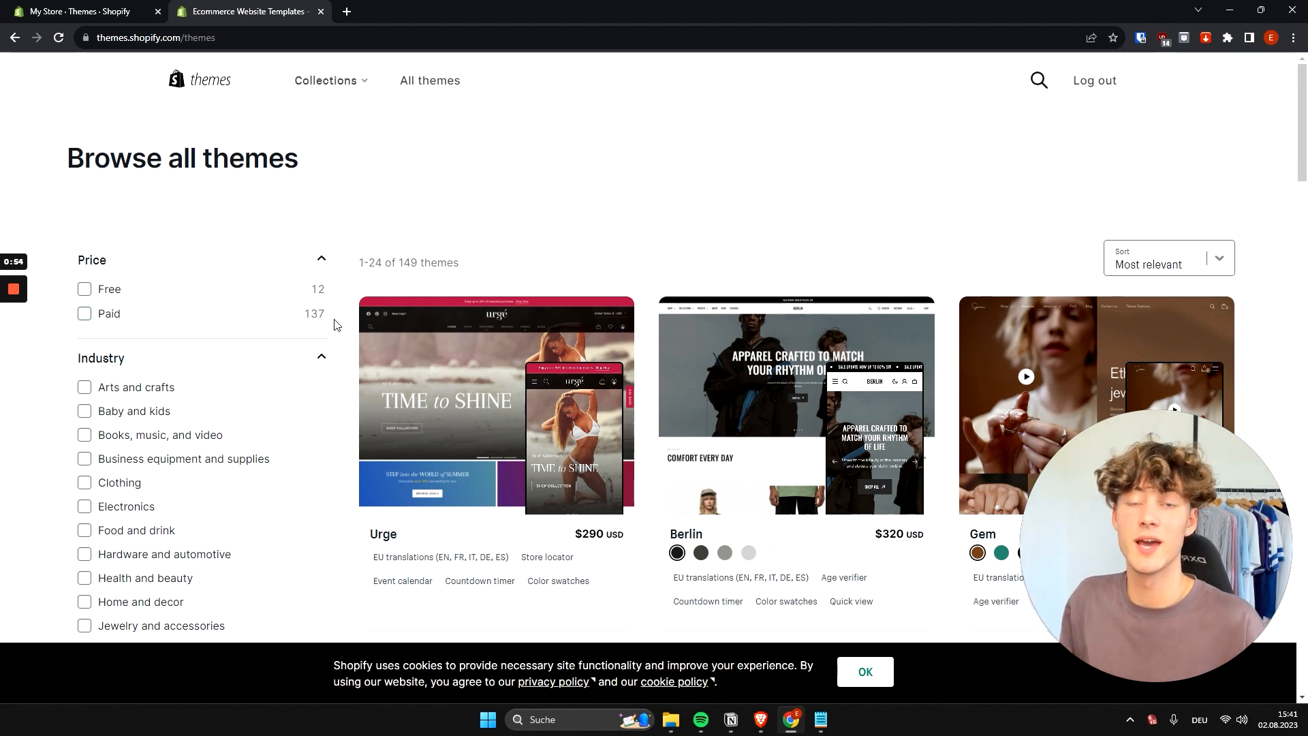
# Filter the theme catalogue to free themes and open the Taste theme's page
pyautogui.click(97, 295)
pyautogui.scroll(-4, 728, 338)
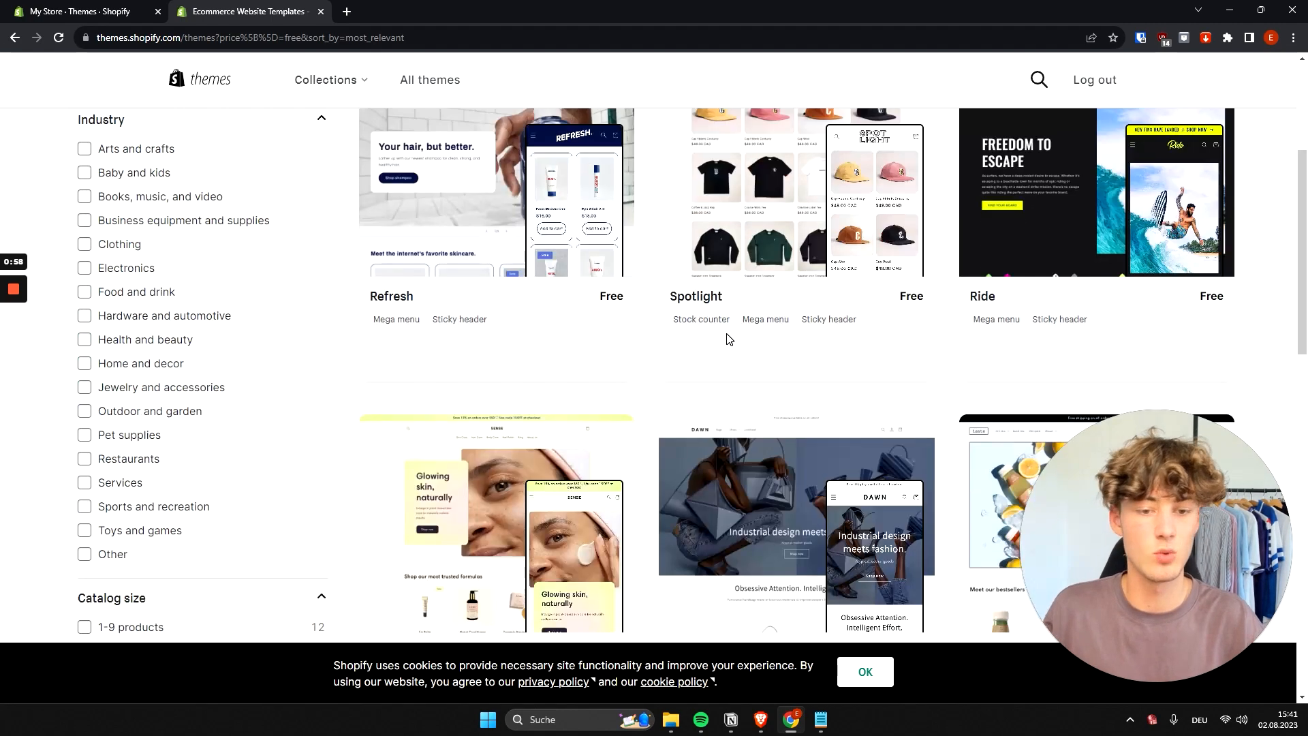
pyautogui.scroll(-5, 728, 338)
pyautogui.click(1074, 186)
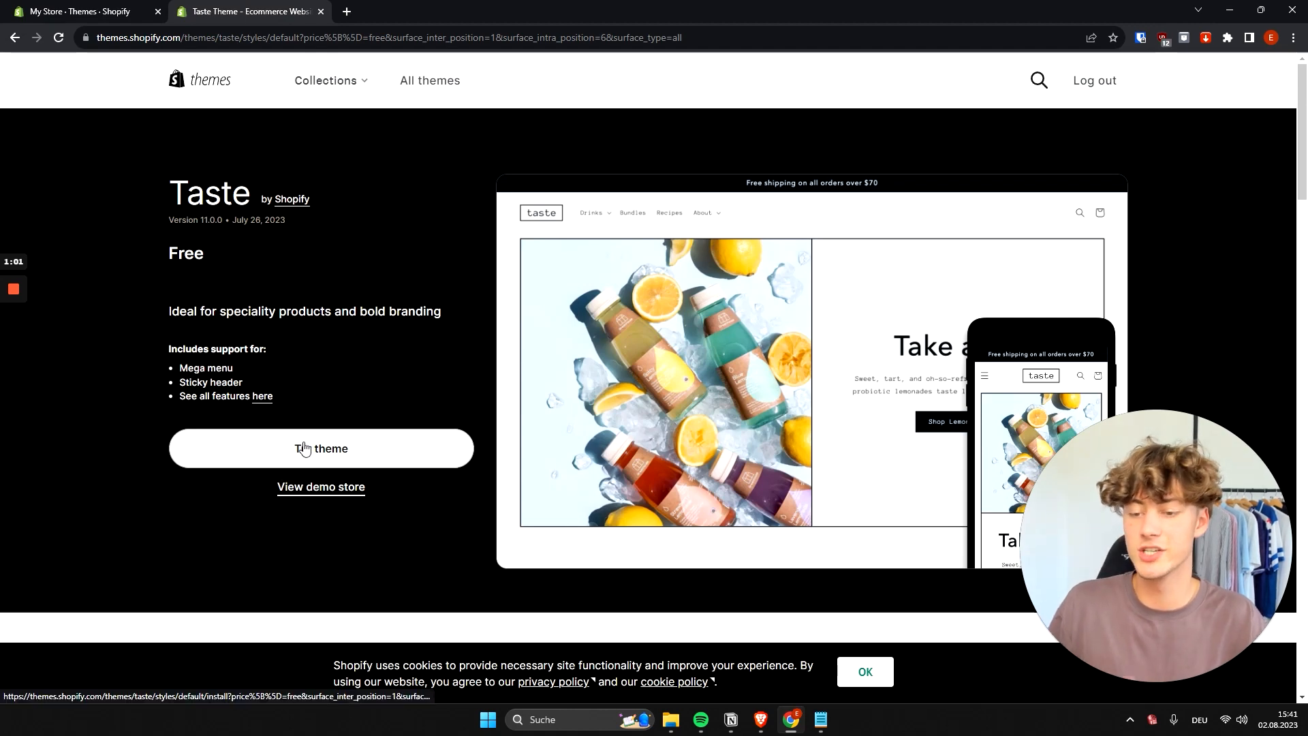
# Add the Taste theme to the online store's themes as a trial
pyautogui.click(298, 456)
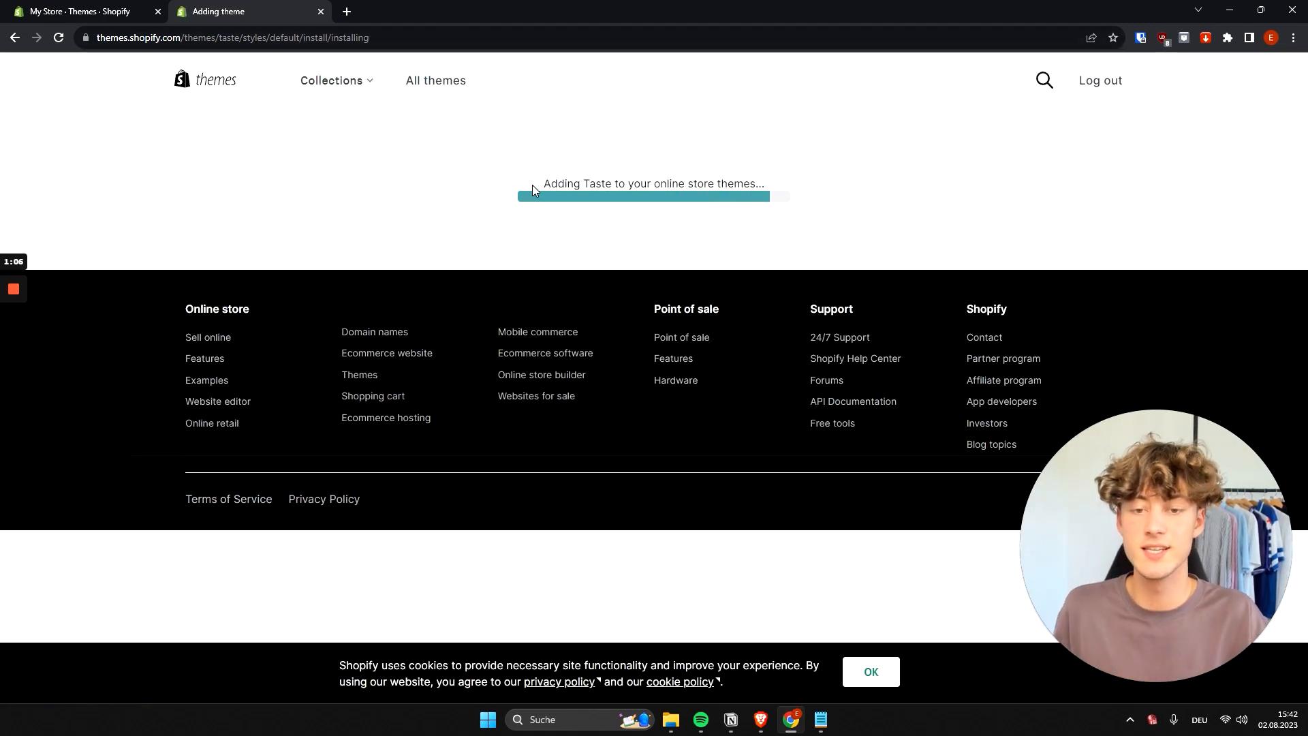
pyautogui.moveTo(533, 185); pyautogui.dragTo(768, 178)
pyautogui.click(783, 182)
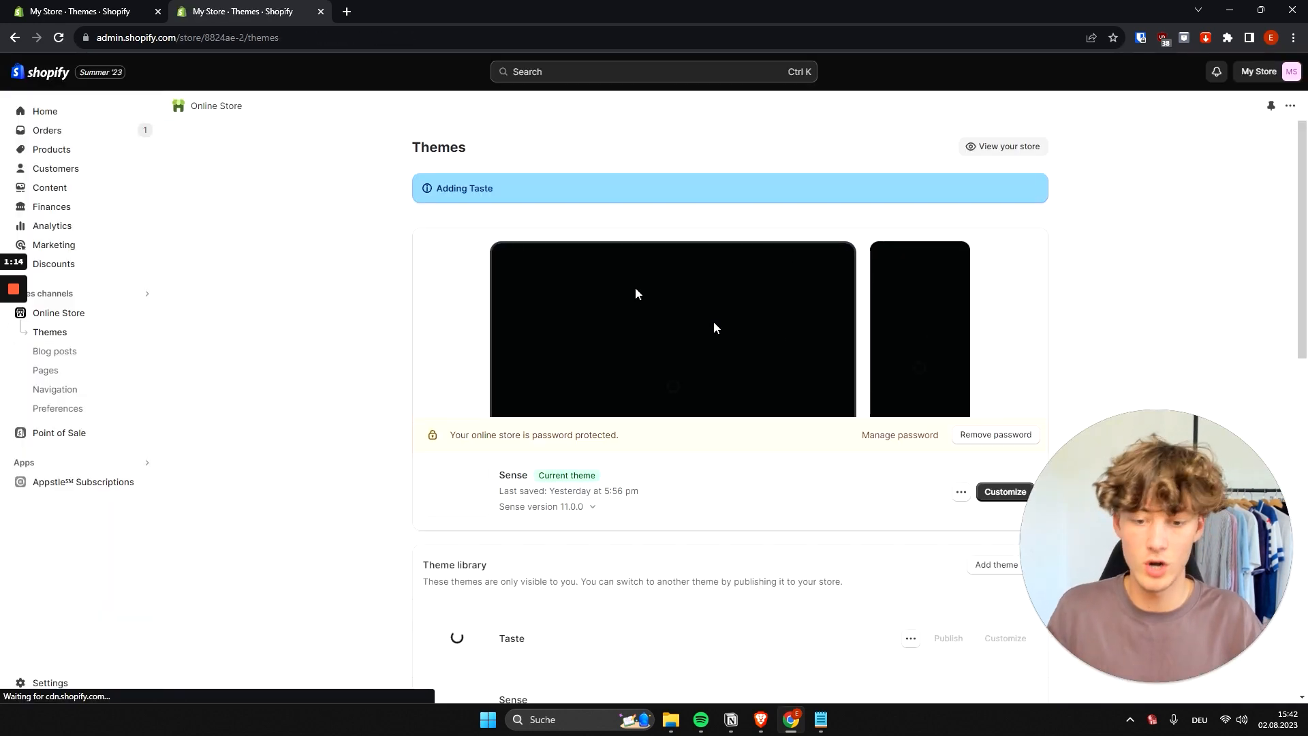
pyautogui.moveTo(563, 174); pyautogui.dragTo(428, 181)
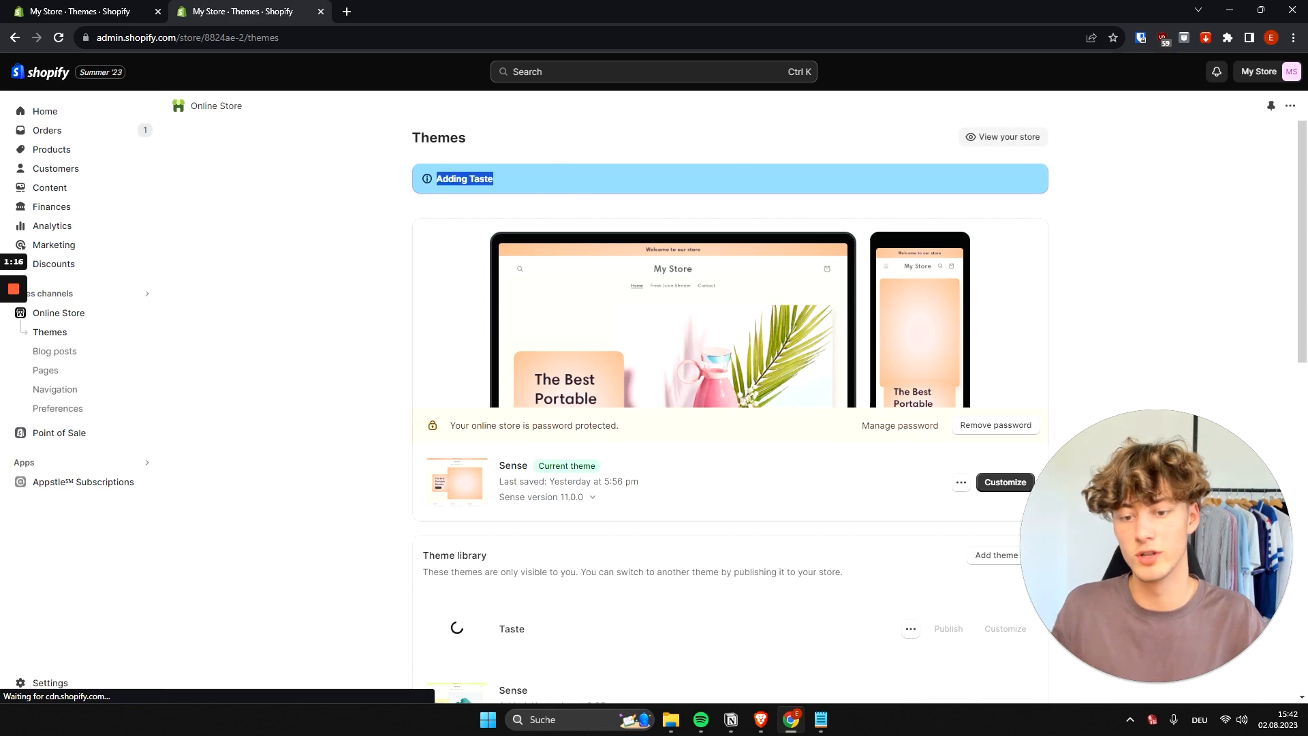
pyautogui.click(431, 181)
pyautogui.scroll(-3, 872, 424)
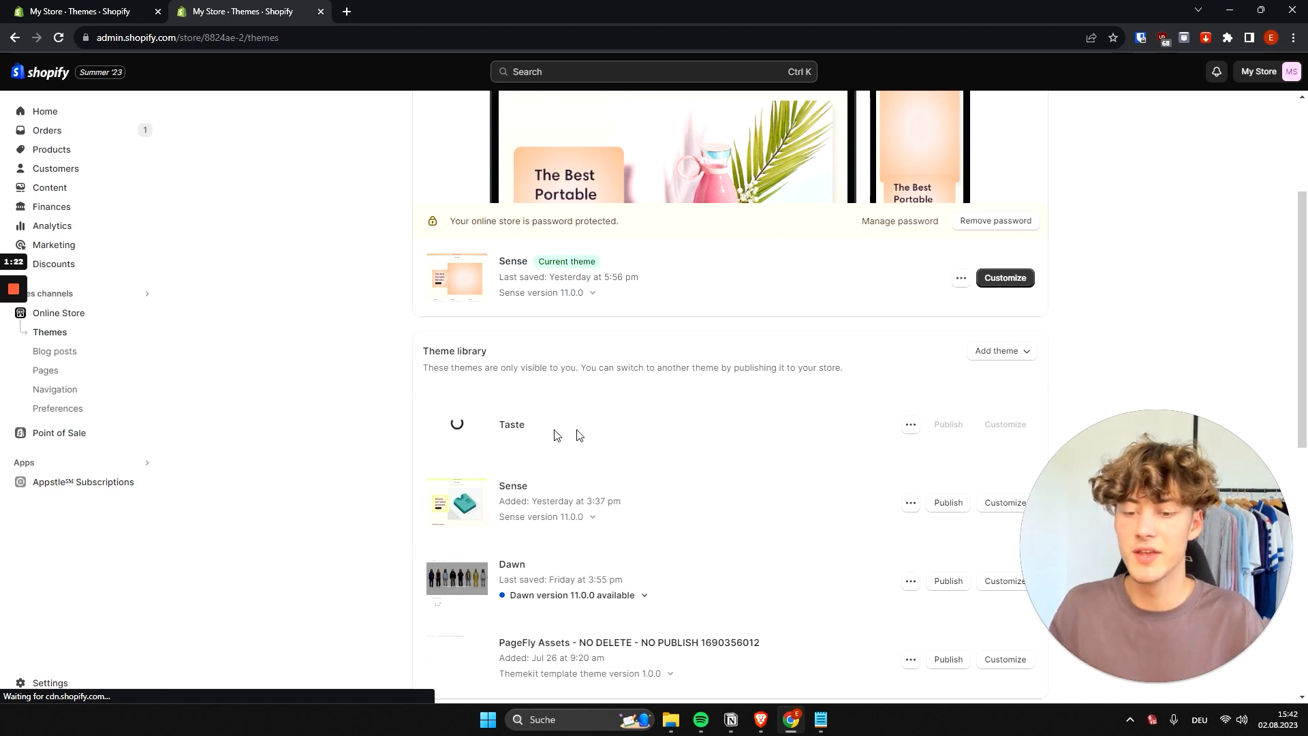
pyautogui.moveTo(555, 430); pyautogui.dragTo(488, 426)
pyautogui.click(711, 446)
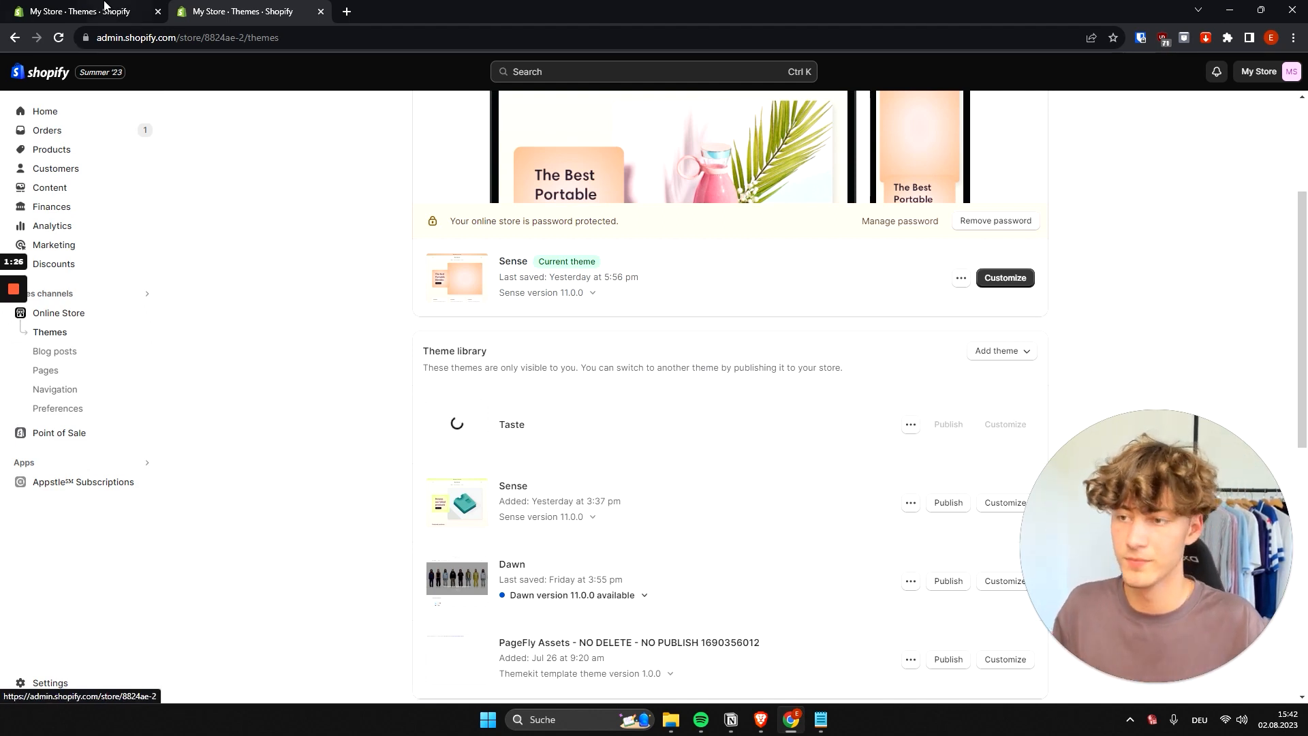
# Reload the Themes page and publish the Taste theme as the store's current theme
pyautogui.click(57, 39)
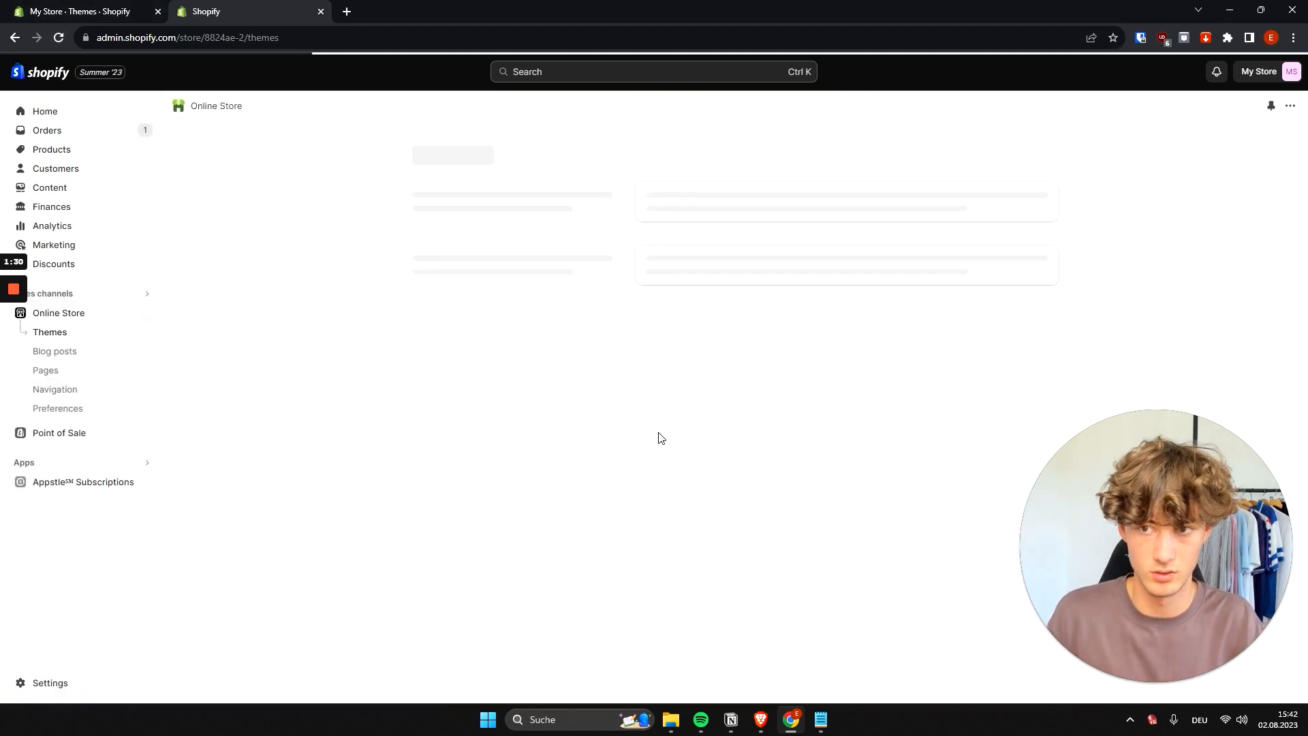
pyautogui.doubleClick(580, 398)
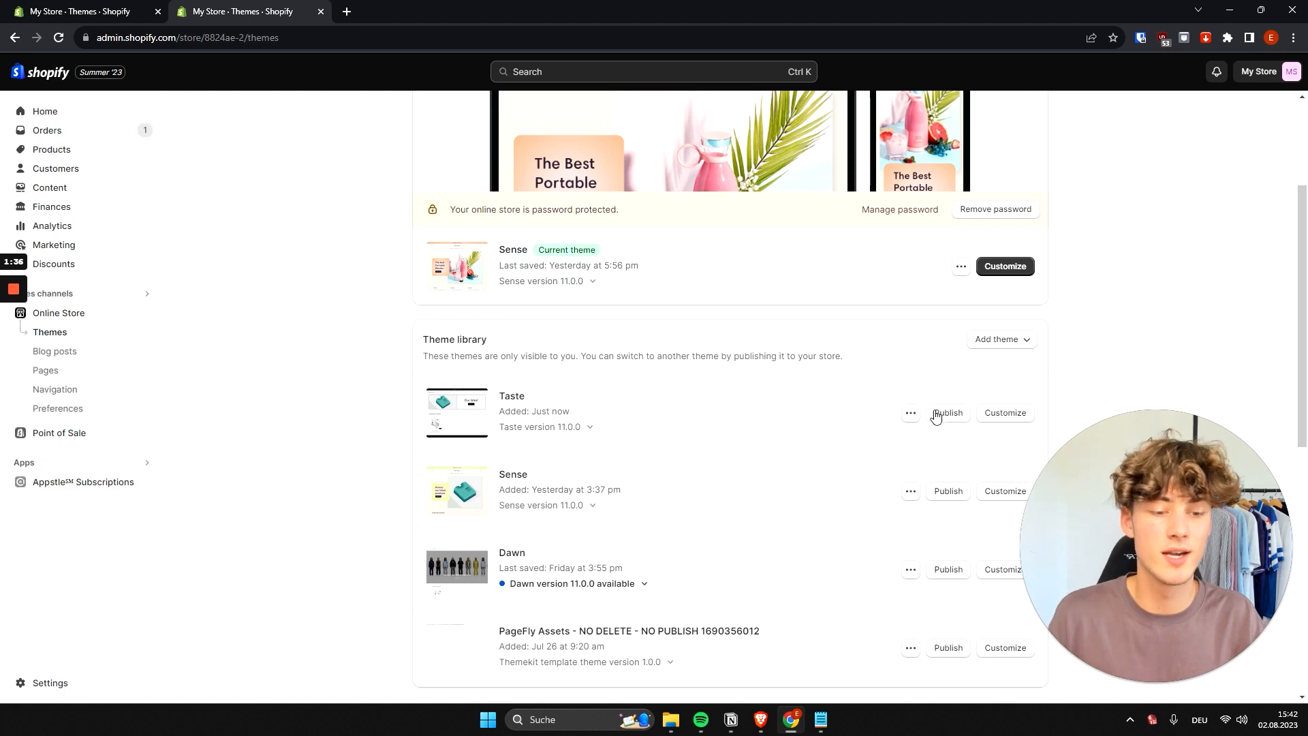
pyautogui.click(938, 416)
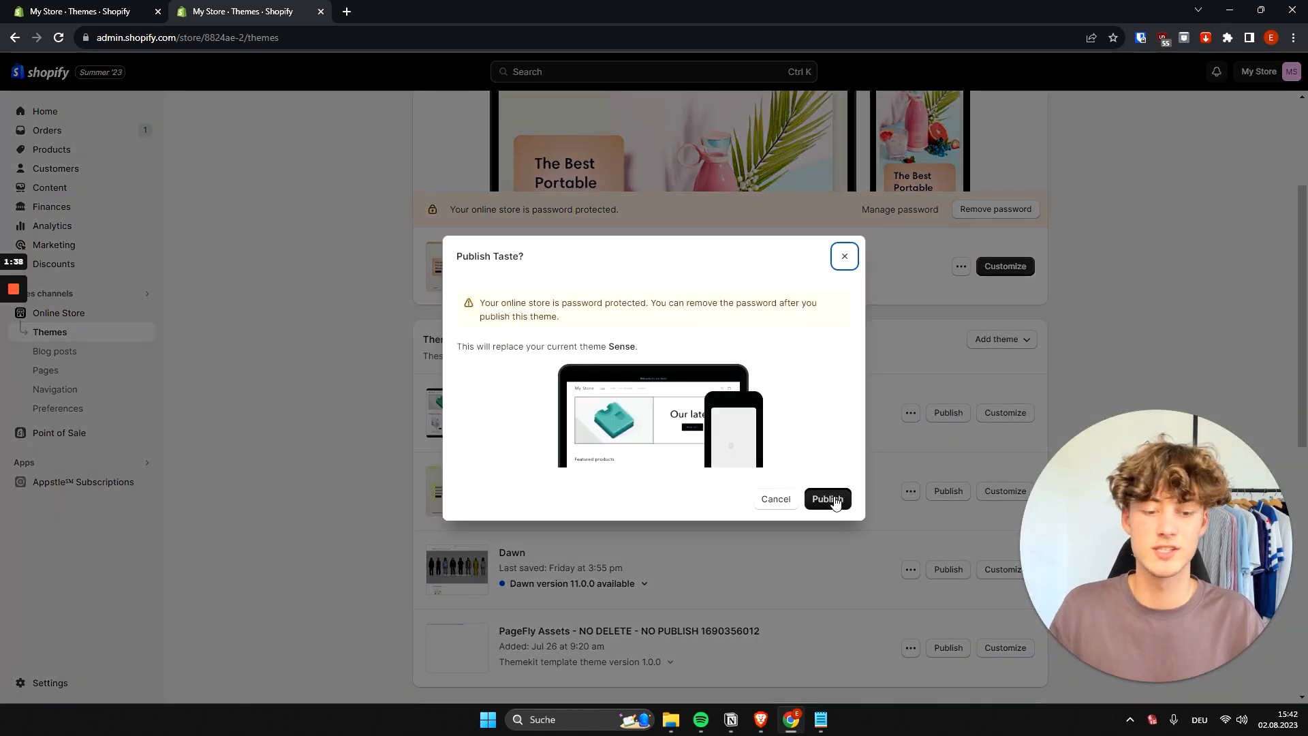
pyautogui.click(831, 500)
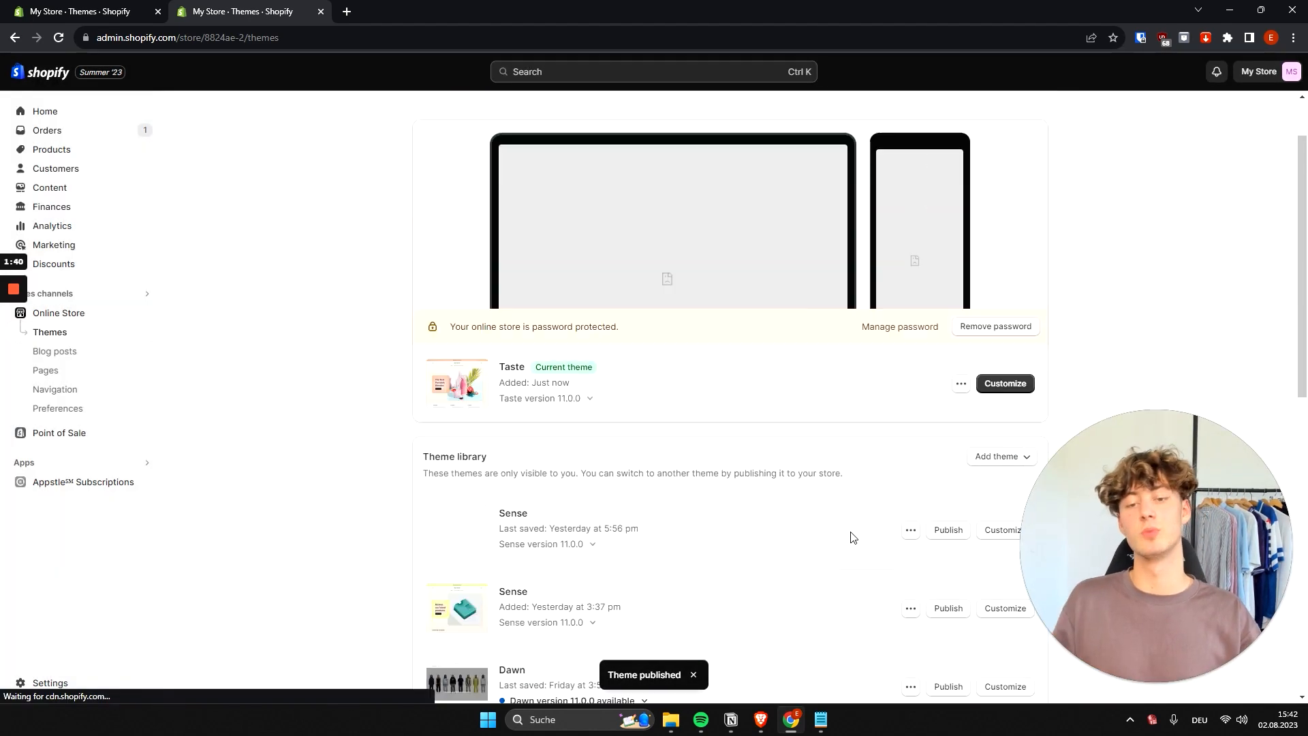
pyautogui.scroll(1, 849, 525)
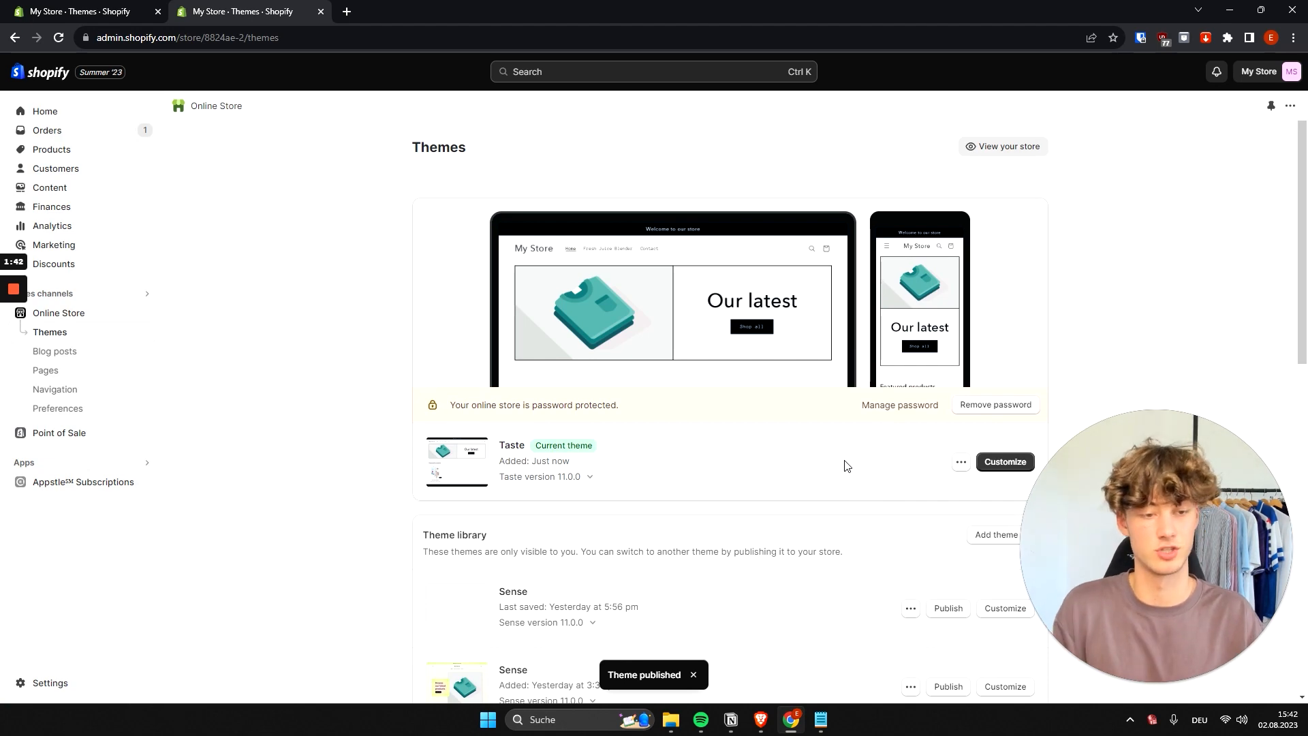
# Open the Taste theme for customization and compare the home page's mobile and desktop previews, ending on desktop
pyautogui.scroll(-2, 847, 465)
pyautogui.click(1005, 325)
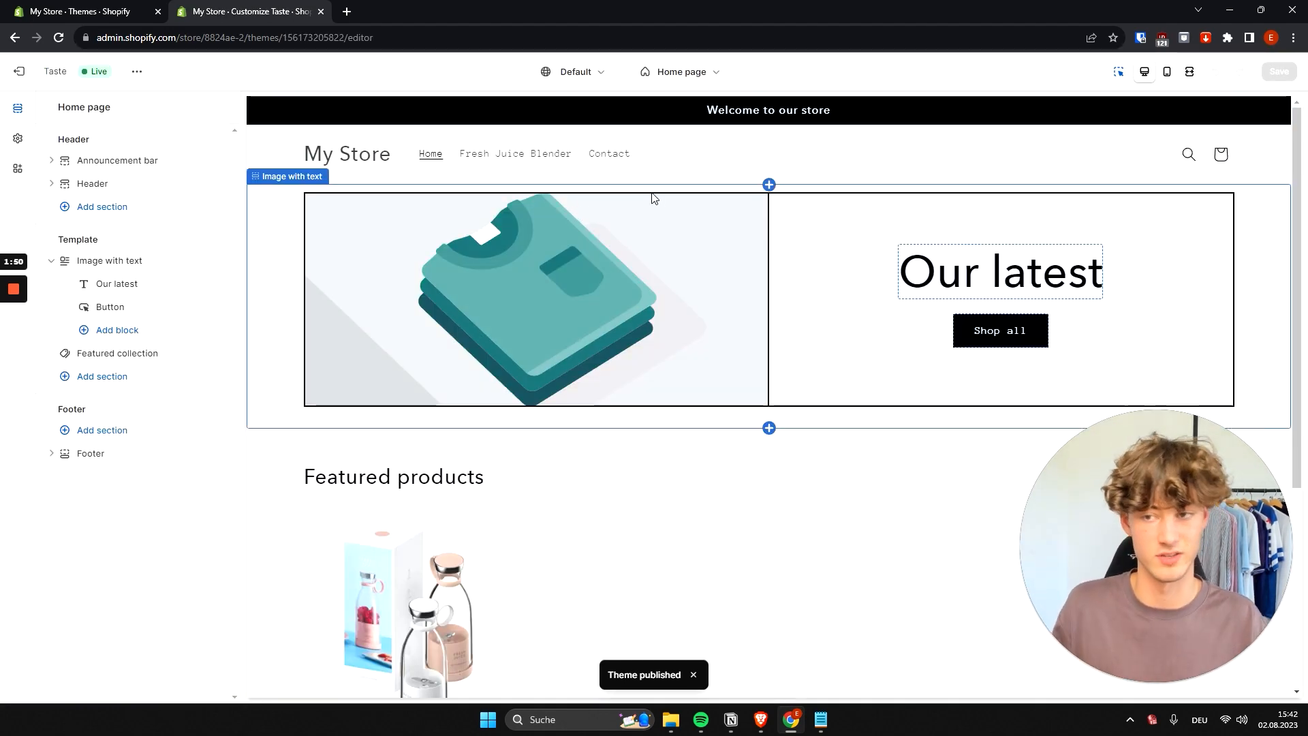
pyautogui.click(1166, 74)
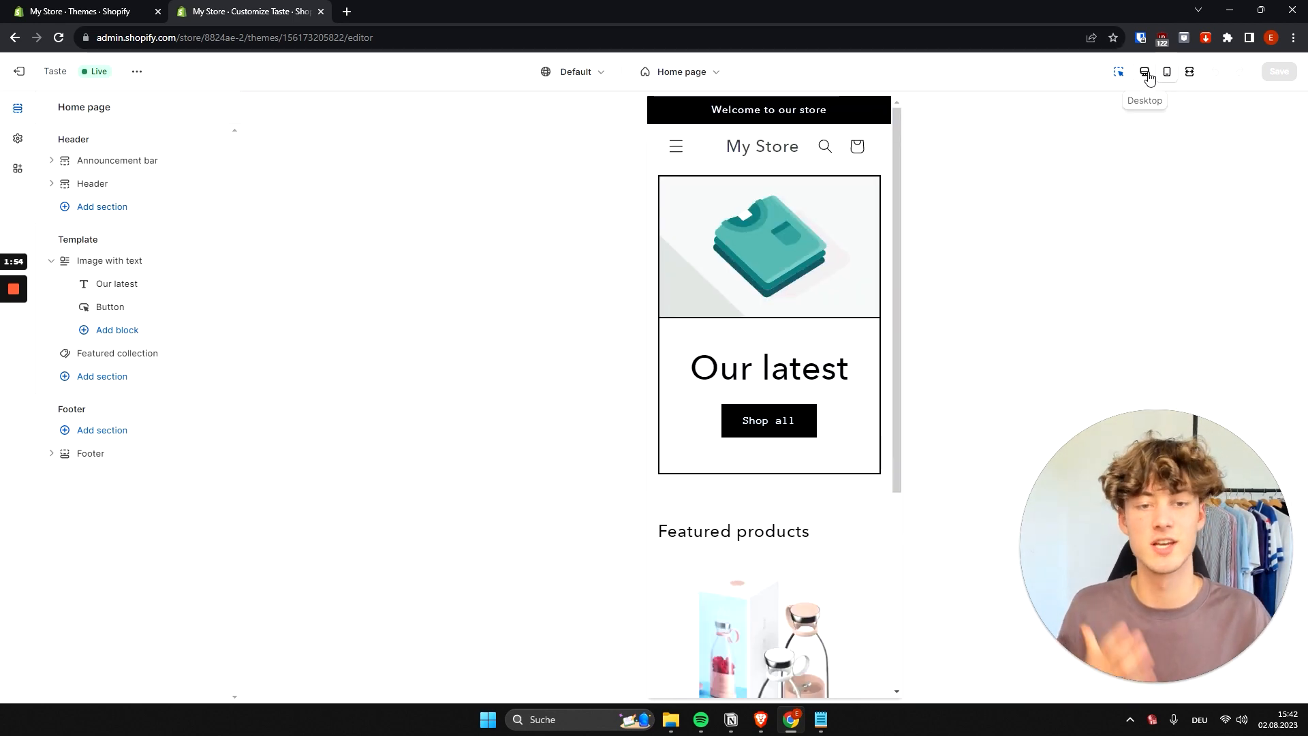
pyautogui.click(1146, 73)
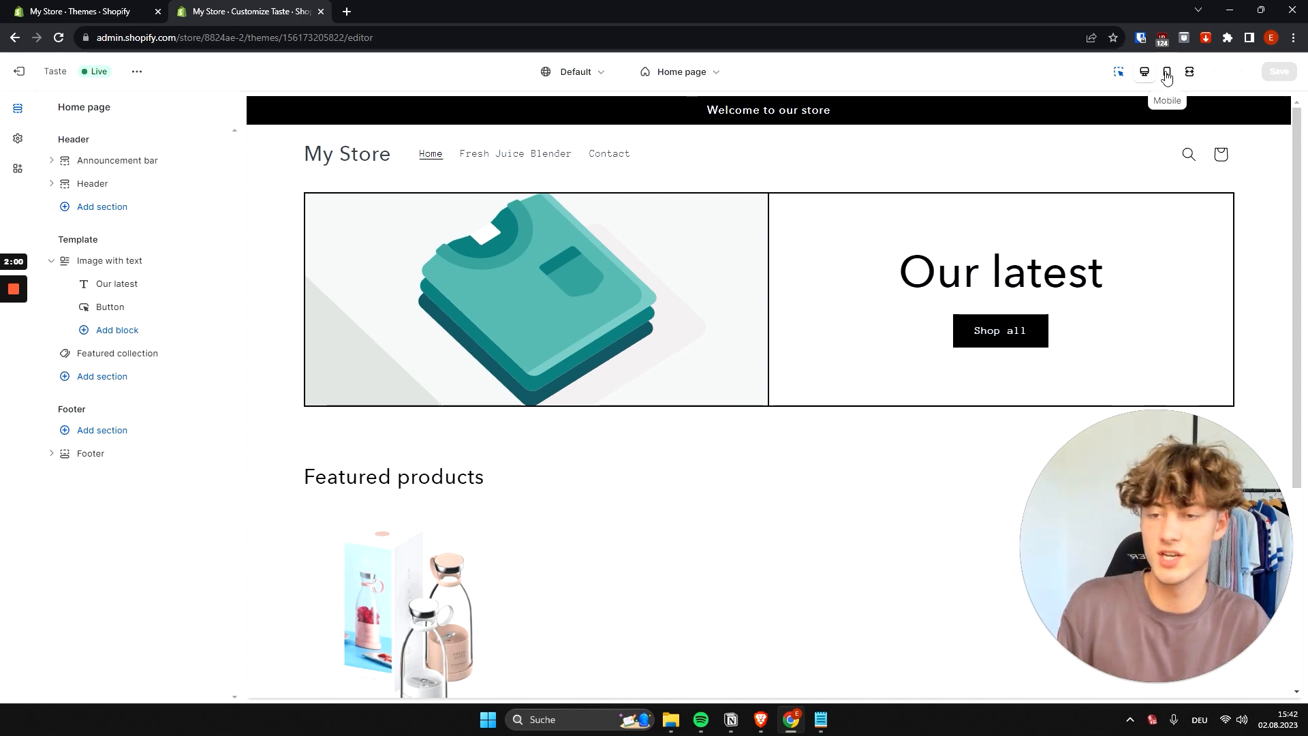
pyautogui.click(1166, 75)
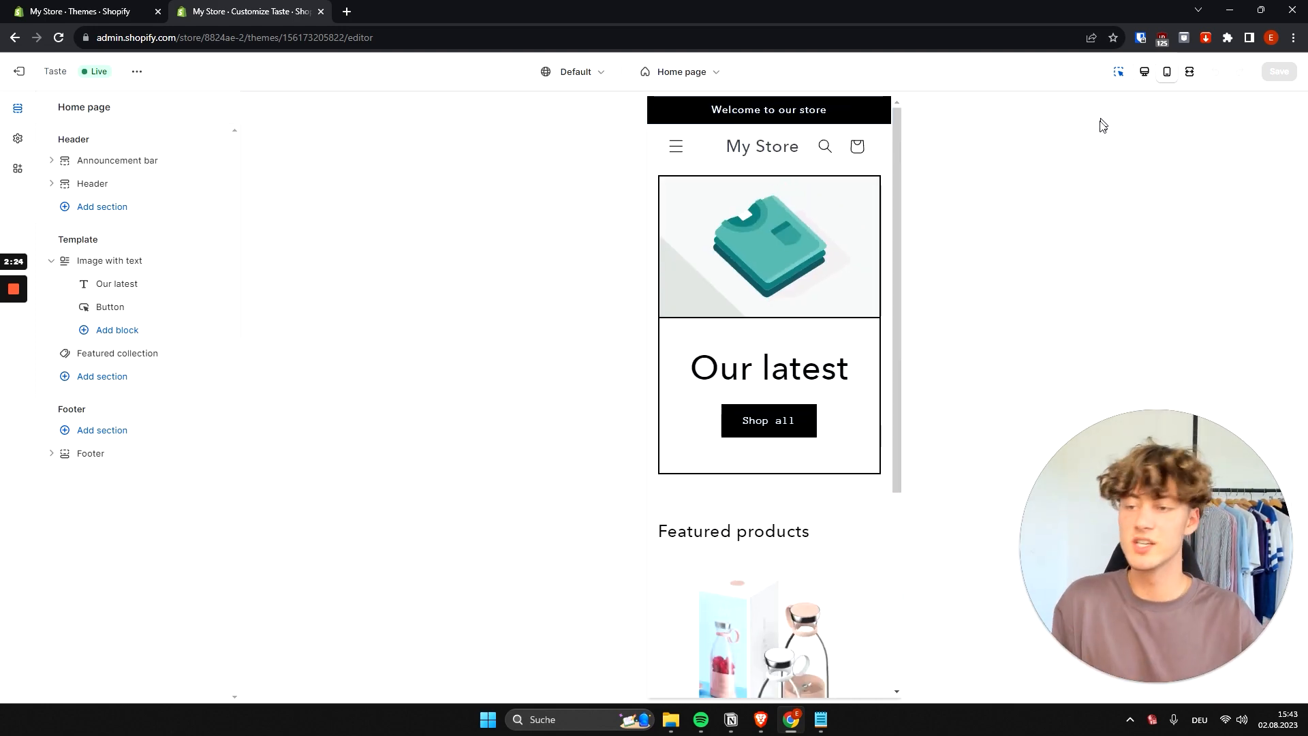
pyautogui.click(1146, 75)
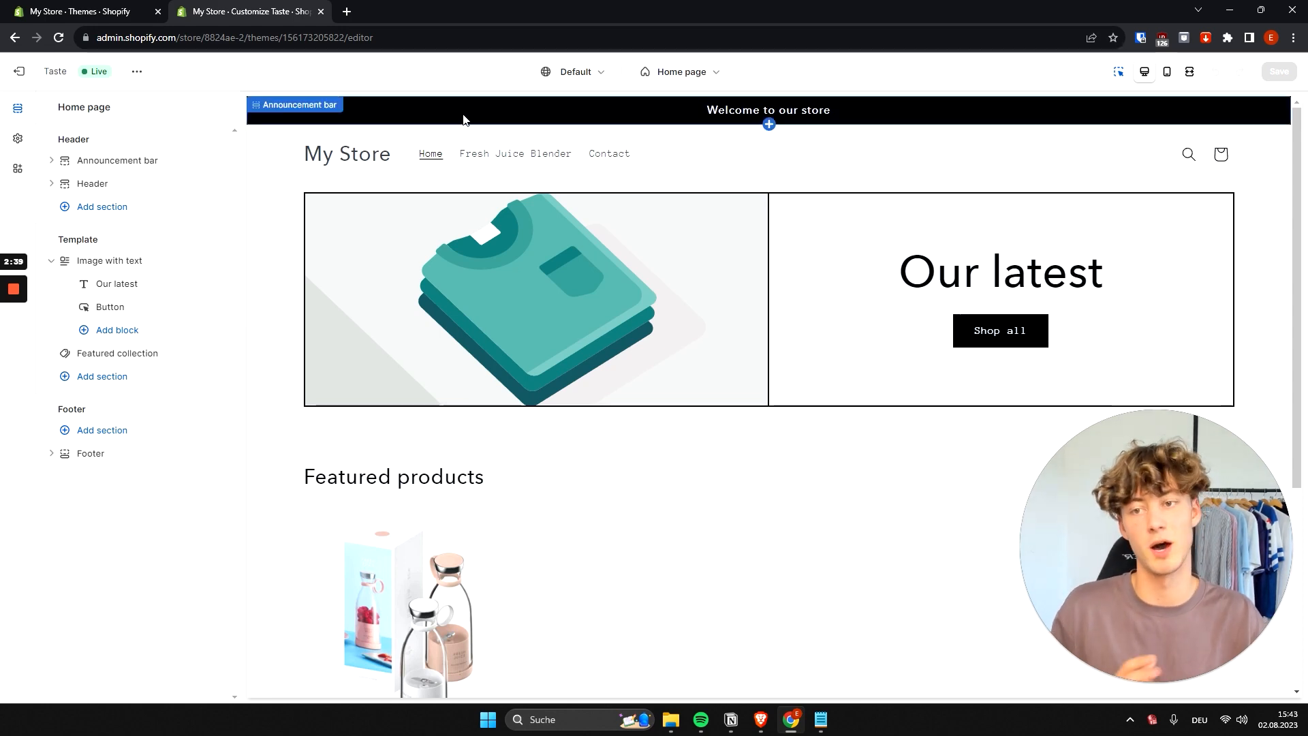
# Examine the announcement bar section's settings, including its color scheme, and return to the home page's section list
pyautogui.click(566, 120)
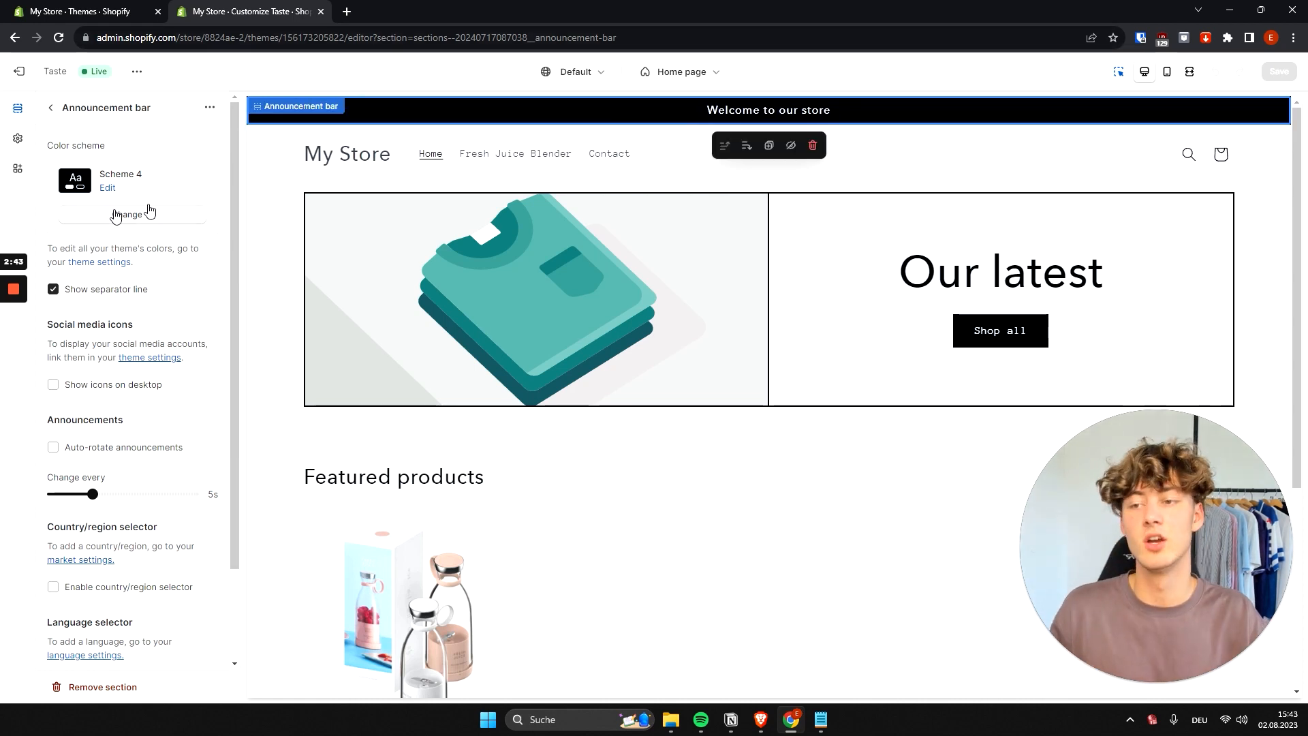
pyautogui.moveTo(151, 177); pyautogui.dragTo(93, 179)
pyautogui.click(157, 160)
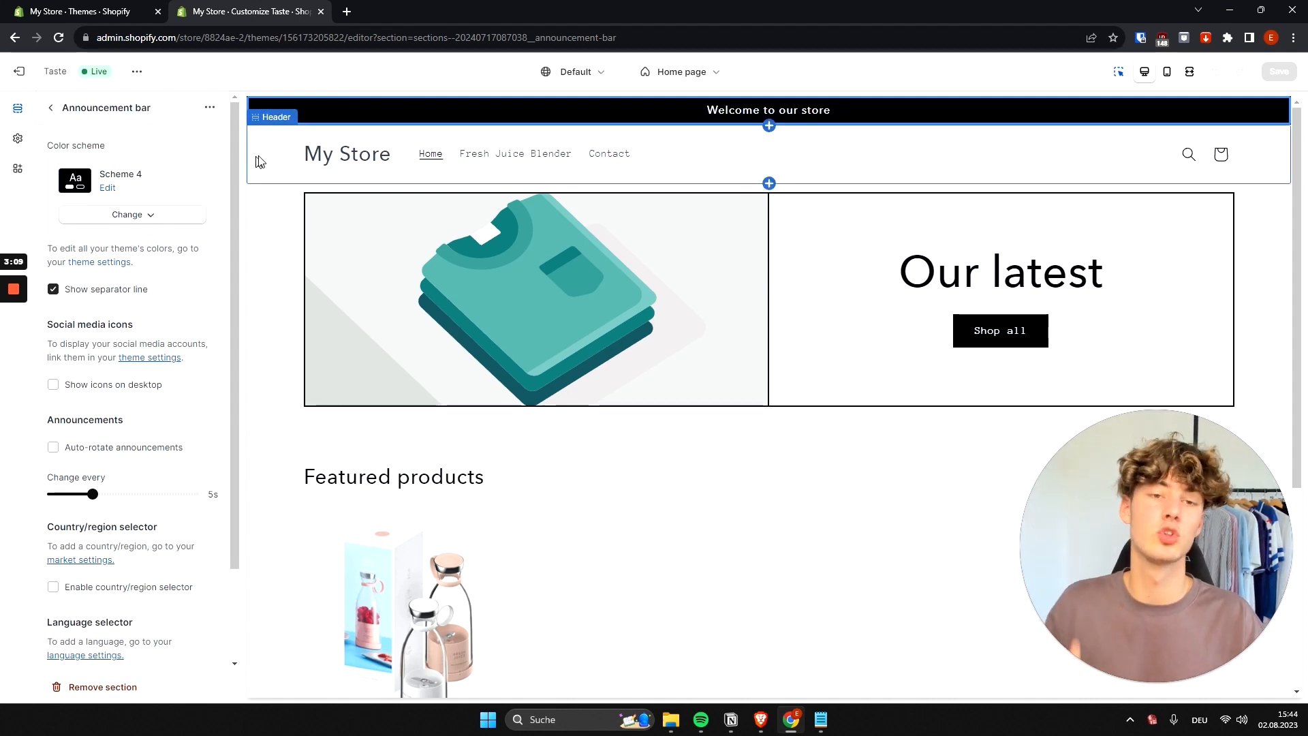
pyautogui.click(52, 109)
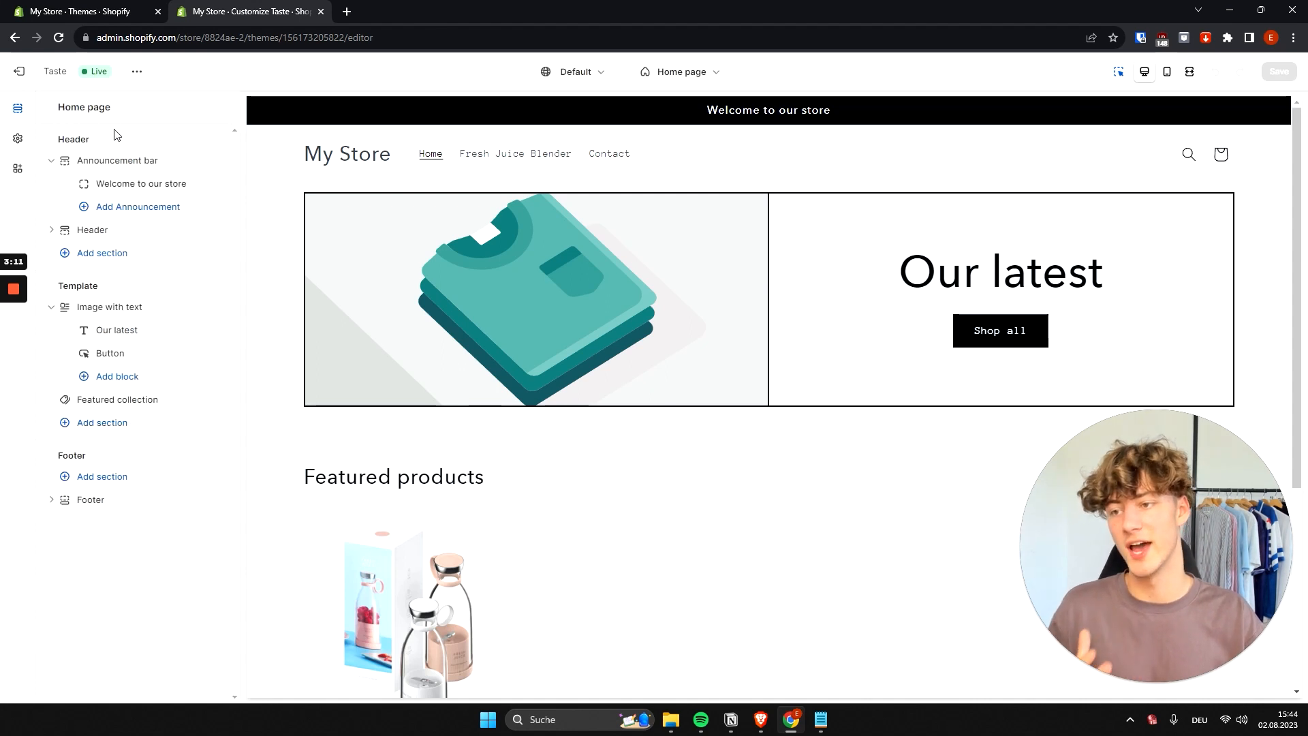
# Replace the announcement bar's announcement text with "-20% UNTIL WEDNSDAY"
pyautogui.click(125, 186)
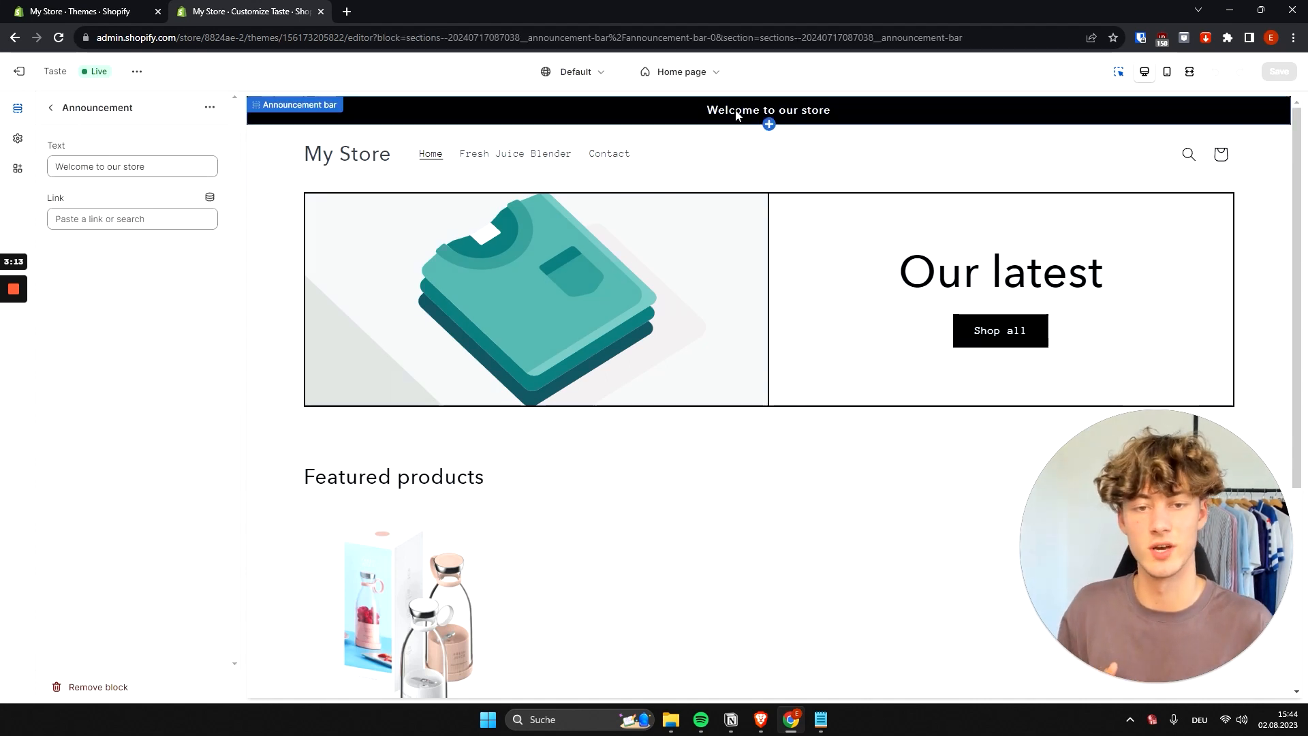
pyautogui.tripleClick(136, 166)
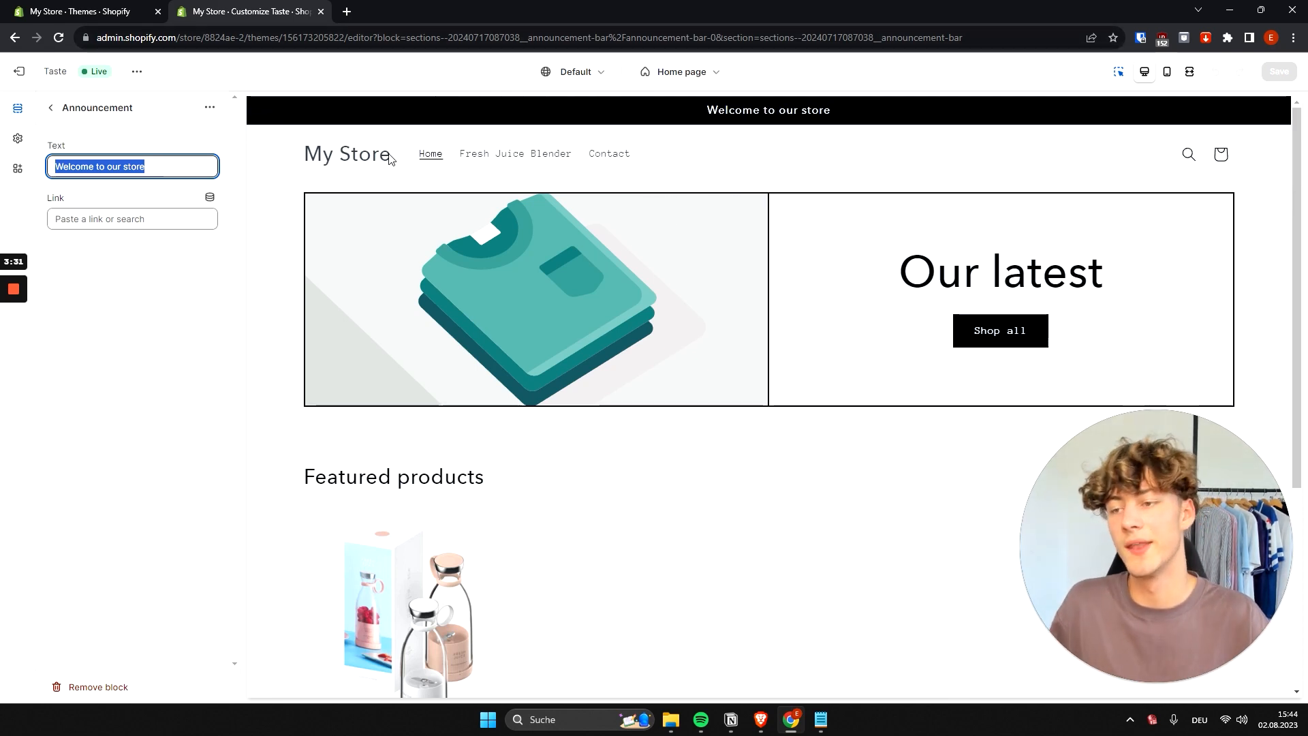
pyautogui.press('BackSpace')
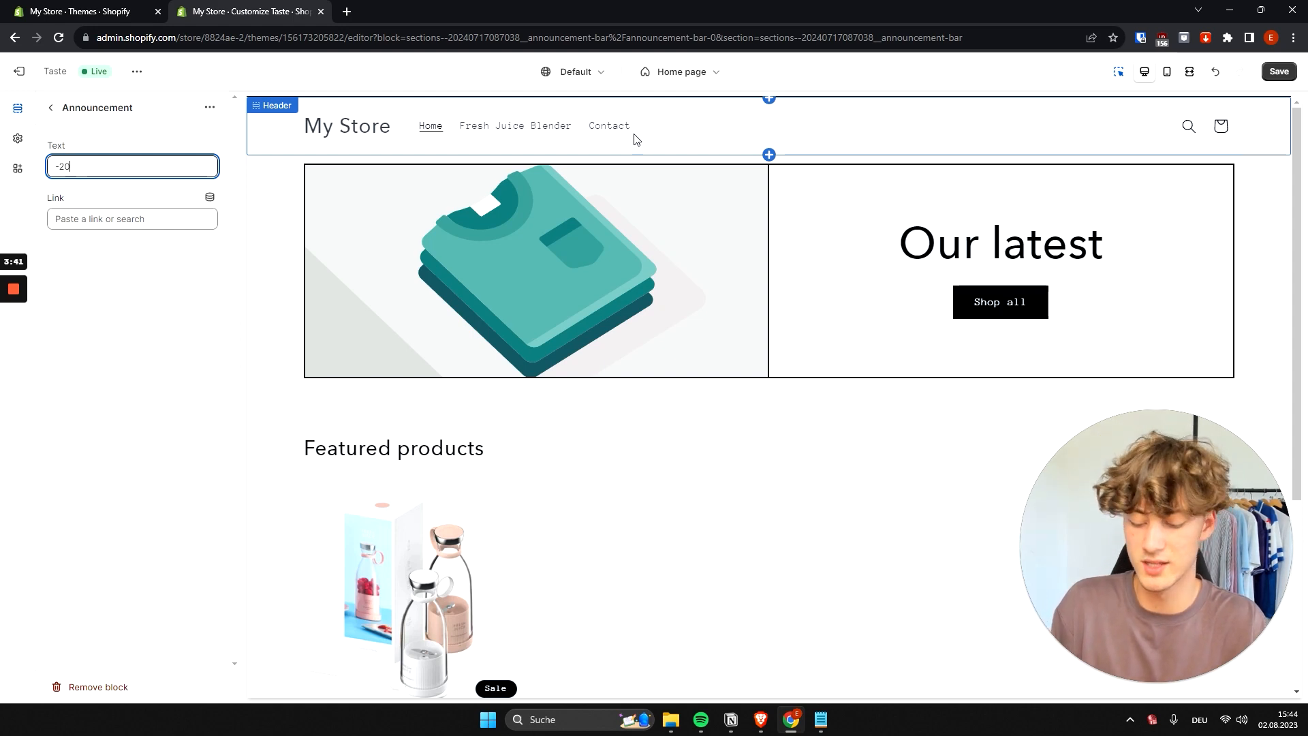
pyautogui.write('0% UNTIL WEDN')
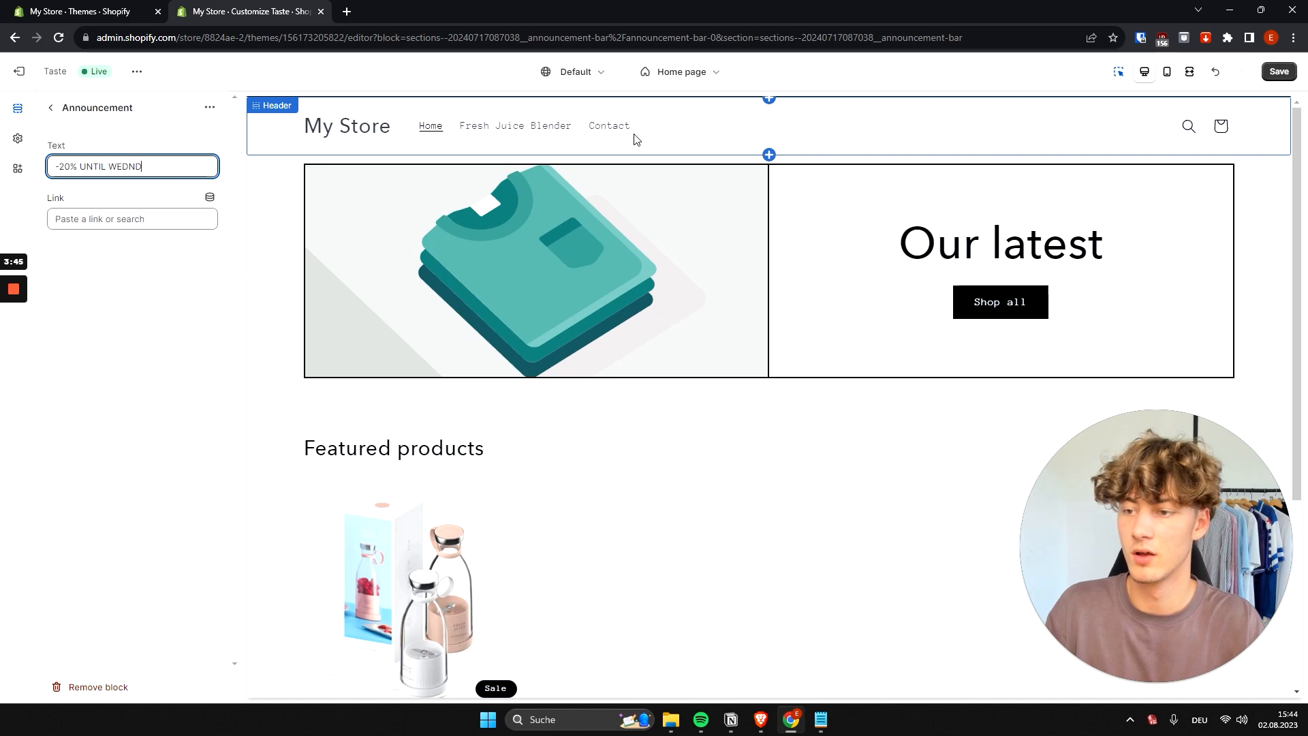
pyautogui.write('SDAY')
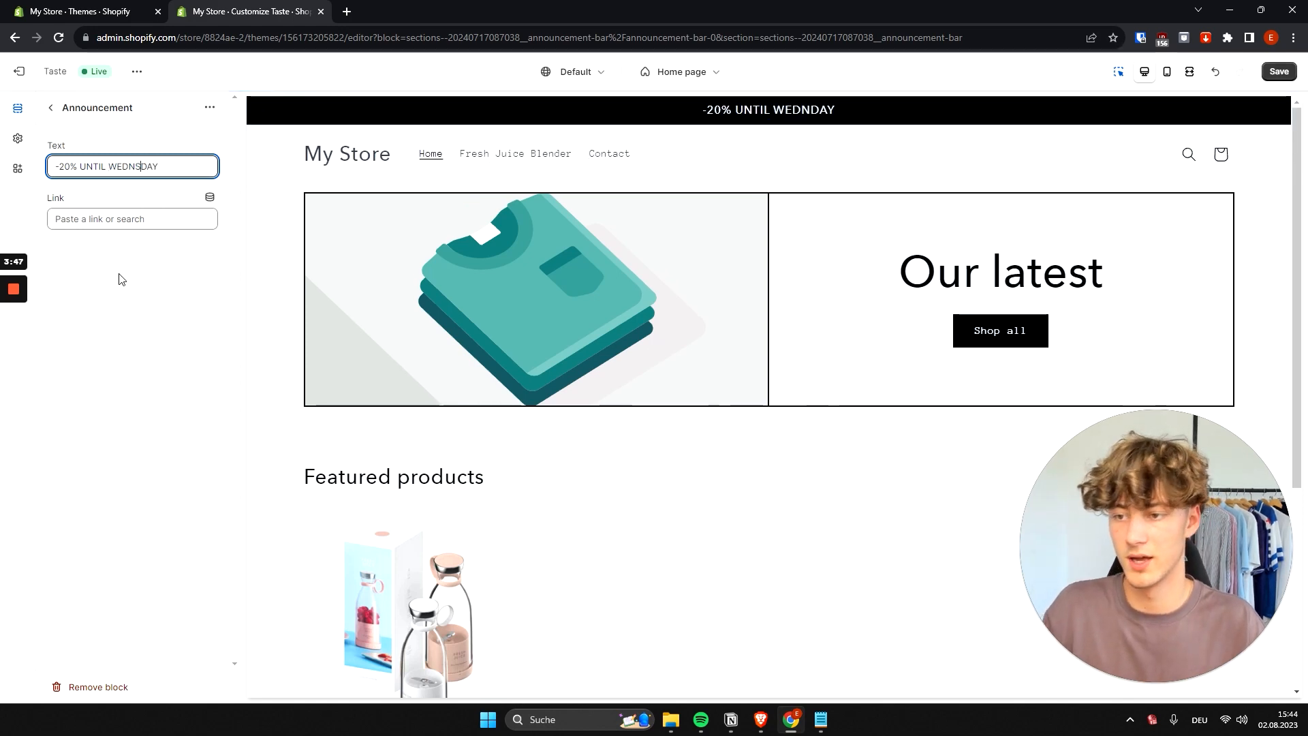
pyautogui.click(117, 278)
# Link the announcement to the Fresh Juice Blender™ product and follow the link in the preview
pyautogui.doubleClick(95, 201)
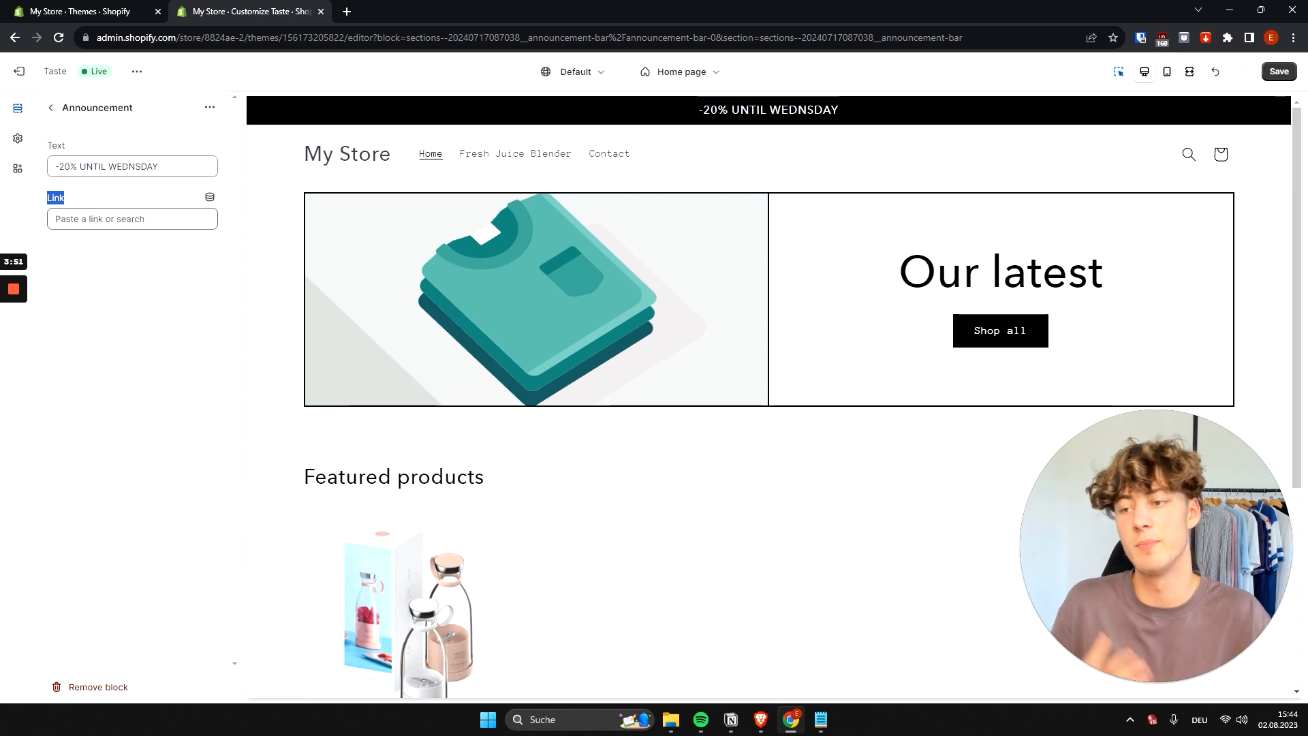
pyautogui.click(132, 219)
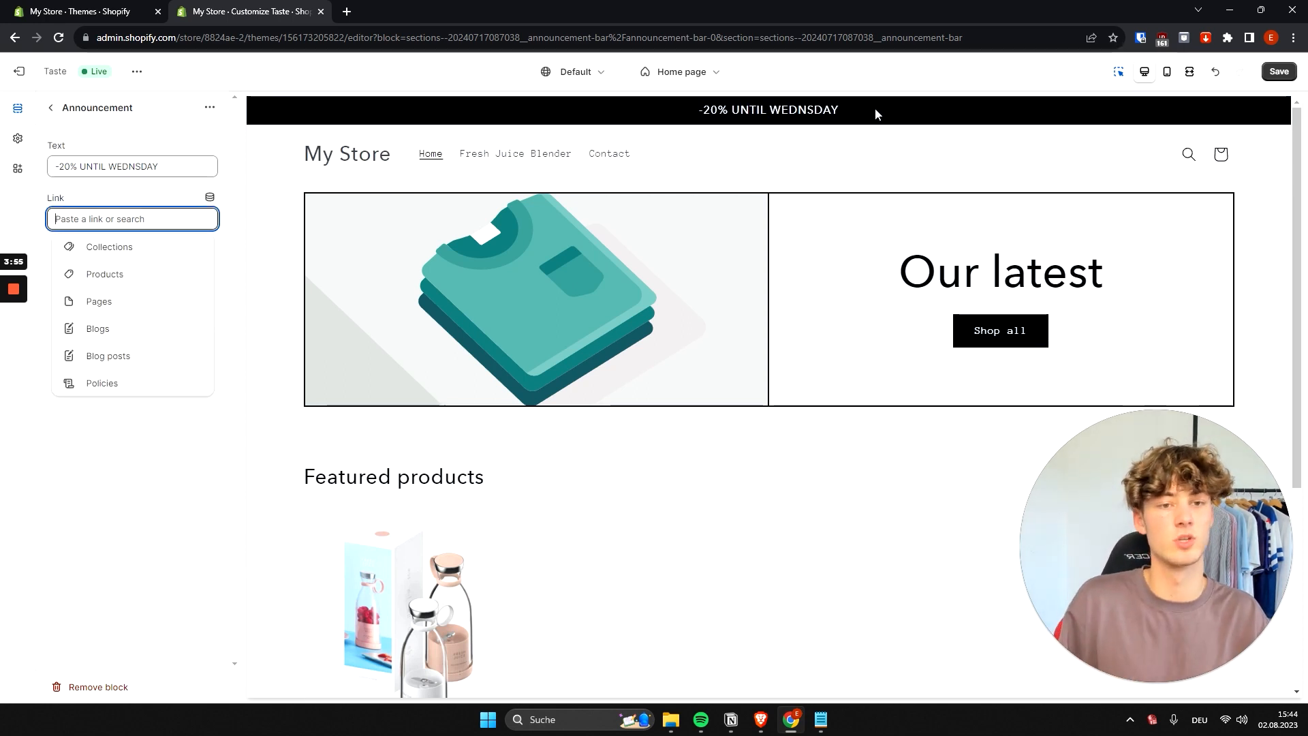
pyautogui.click(104, 280)
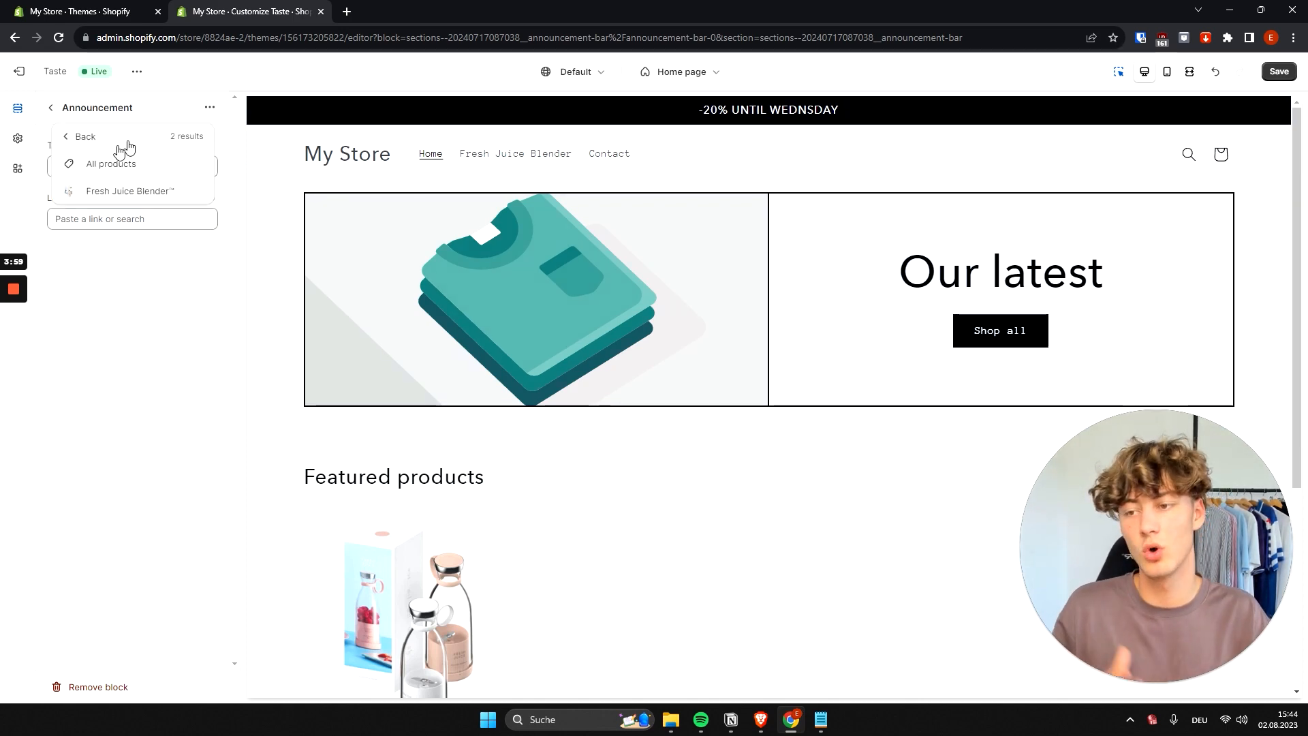
pyautogui.click(120, 193)
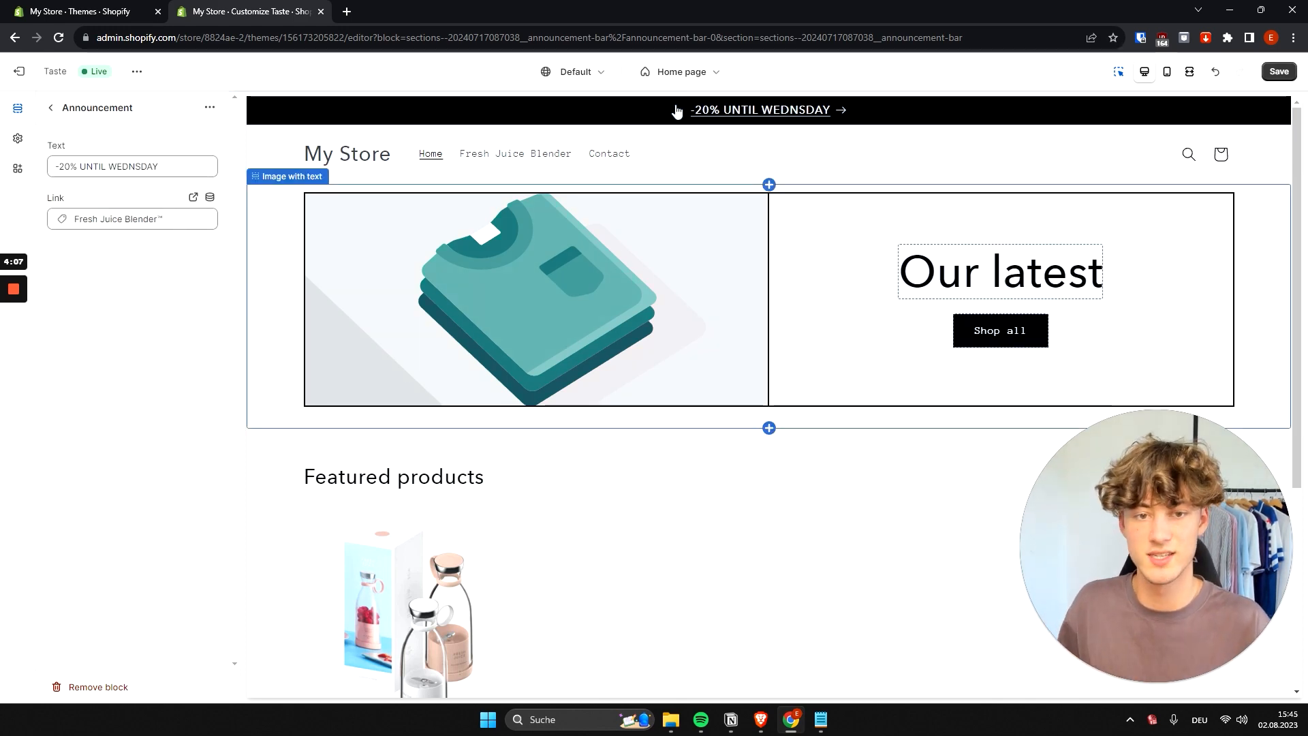
pyautogui.click(784, 111)
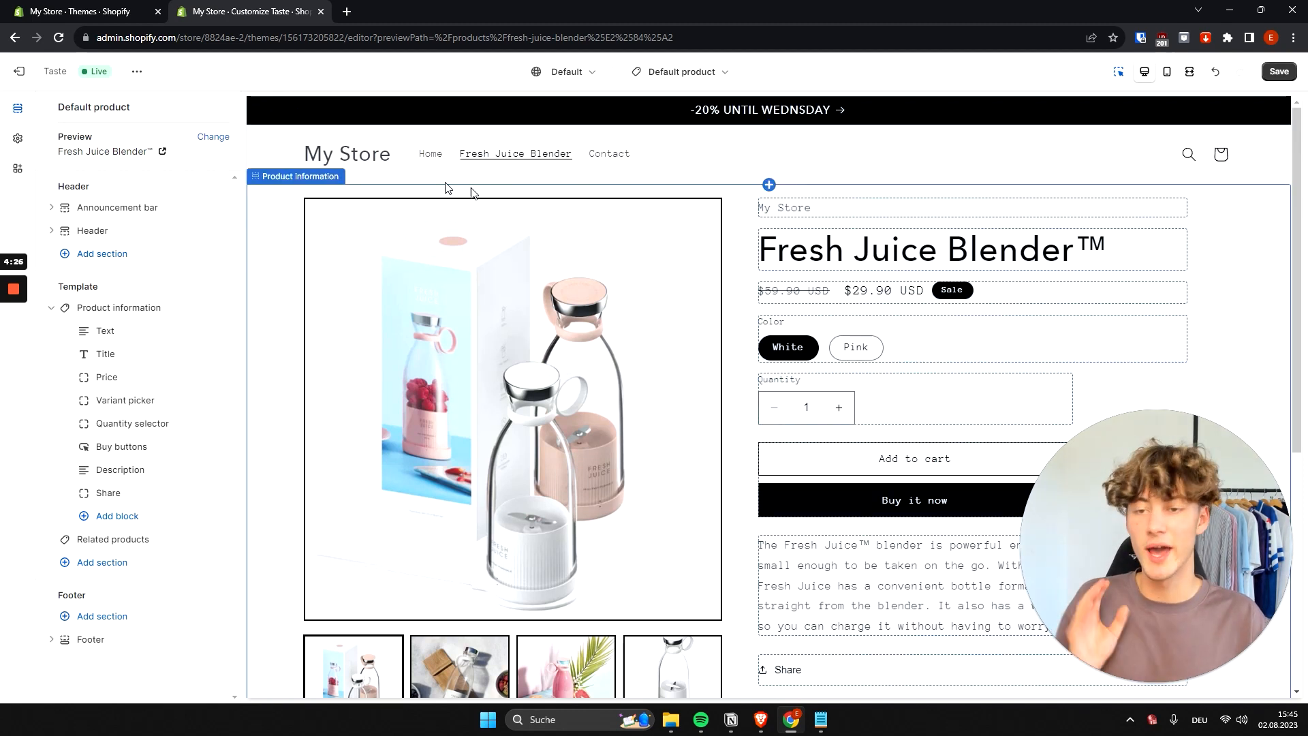
# Open the header section on the product page and follow the store name back to the home page preview
pyautogui.click(339, 150)
pyautogui.click(30, 106)
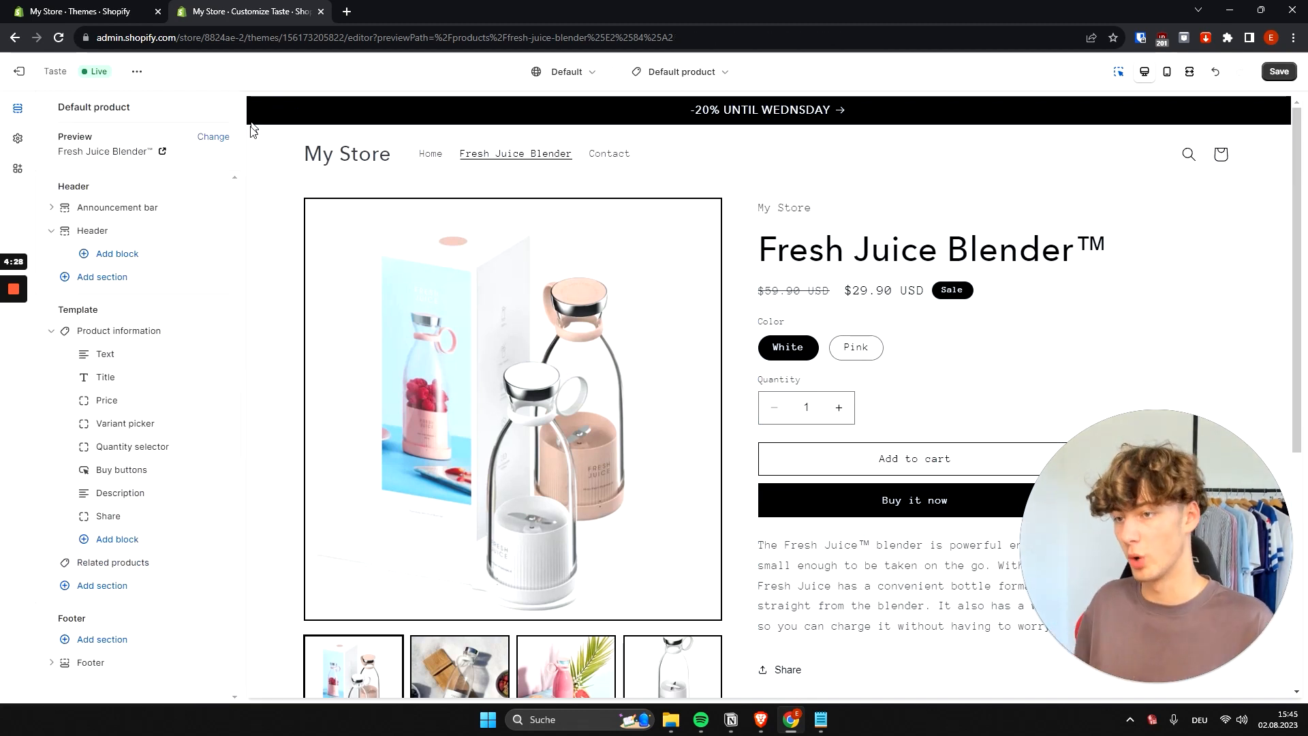
pyautogui.click(363, 162)
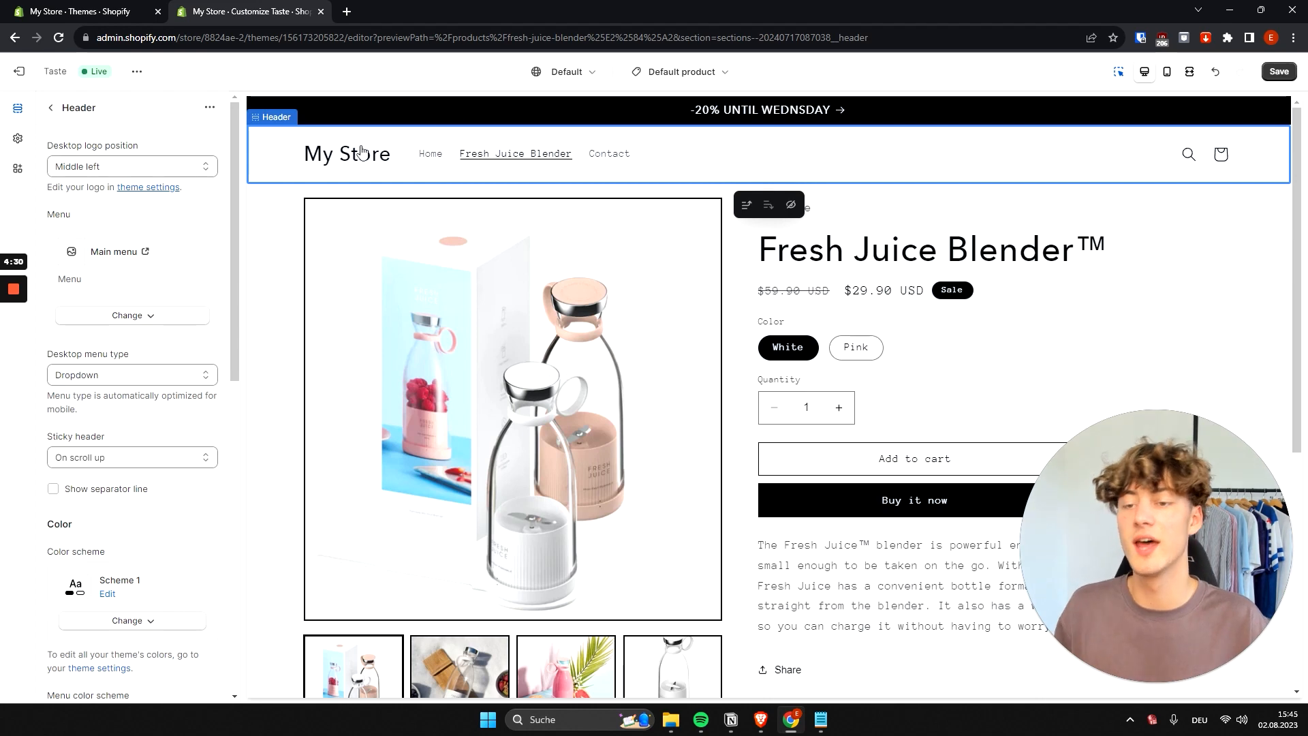
pyautogui.click(325, 162)
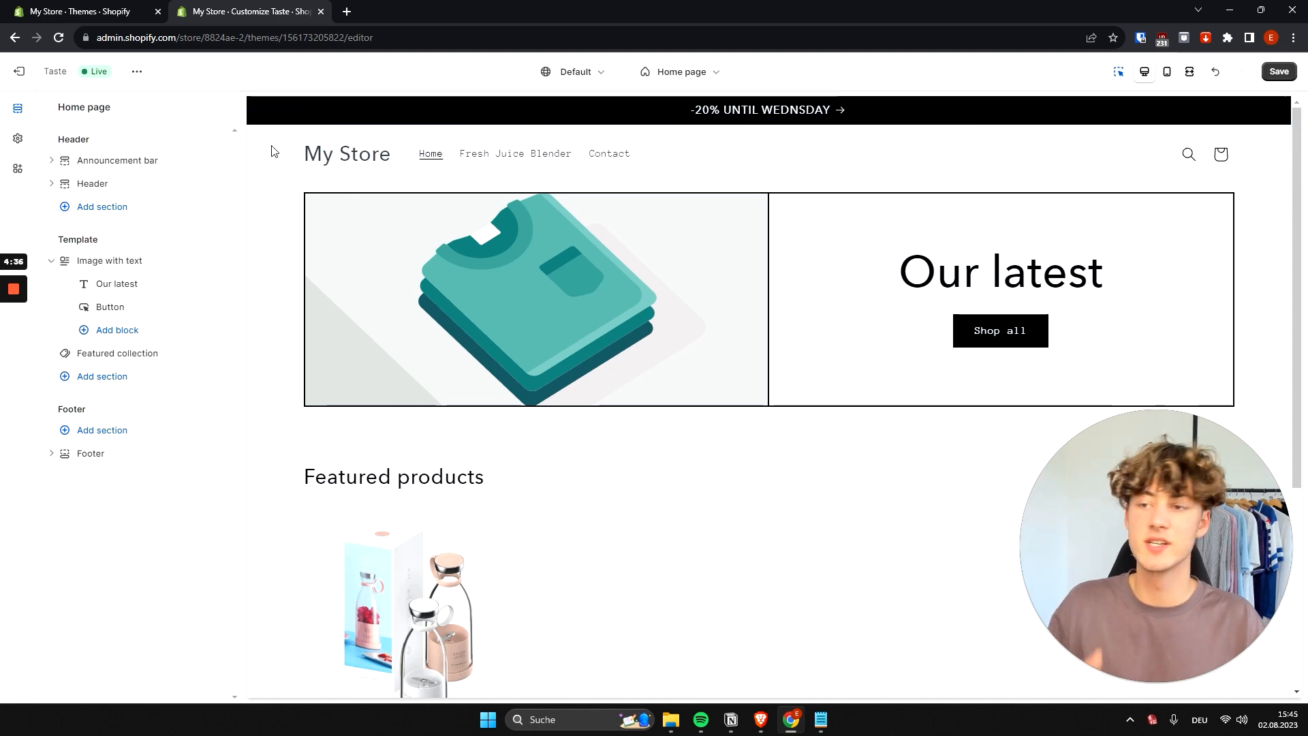
# Open the home page's header section and examine its desktop logo position setting
pyautogui.click(287, 171)
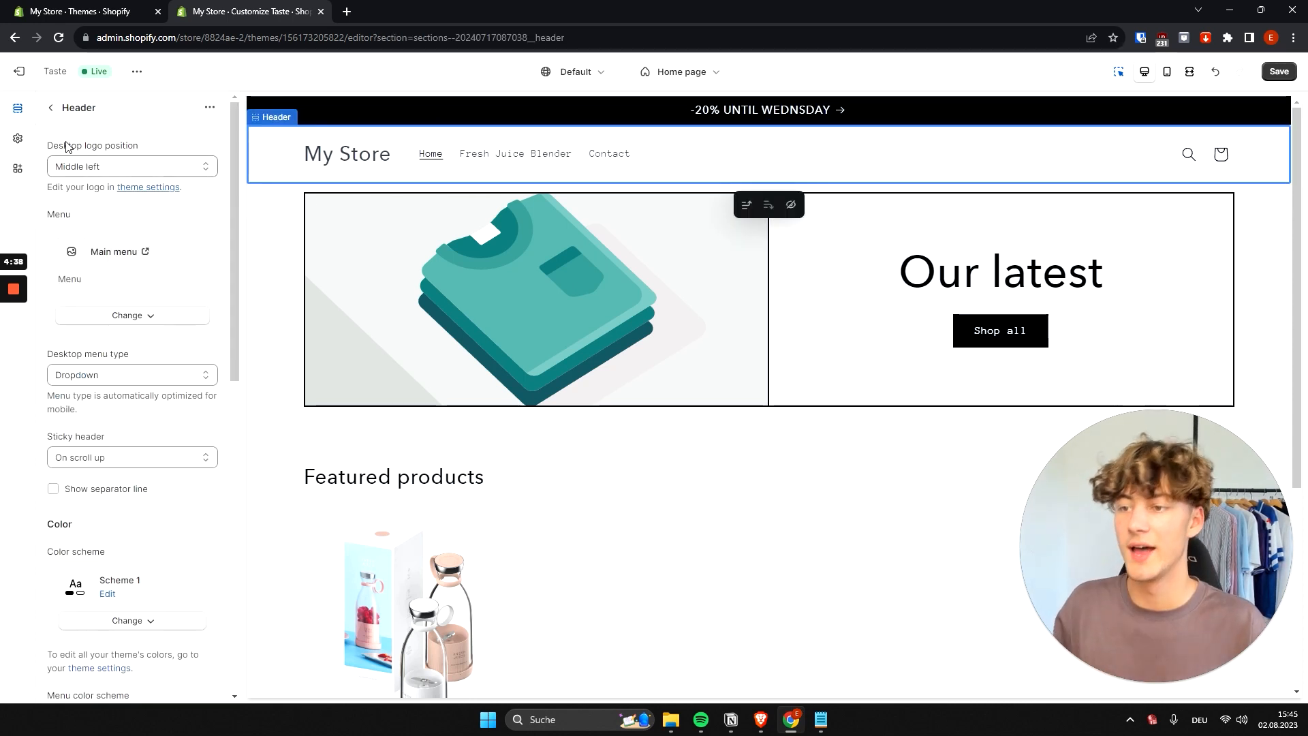
pyautogui.moveTo(144, 146); pyautogui.dragTo(53, 149)
pyautogui.tripleClick(97, 149)
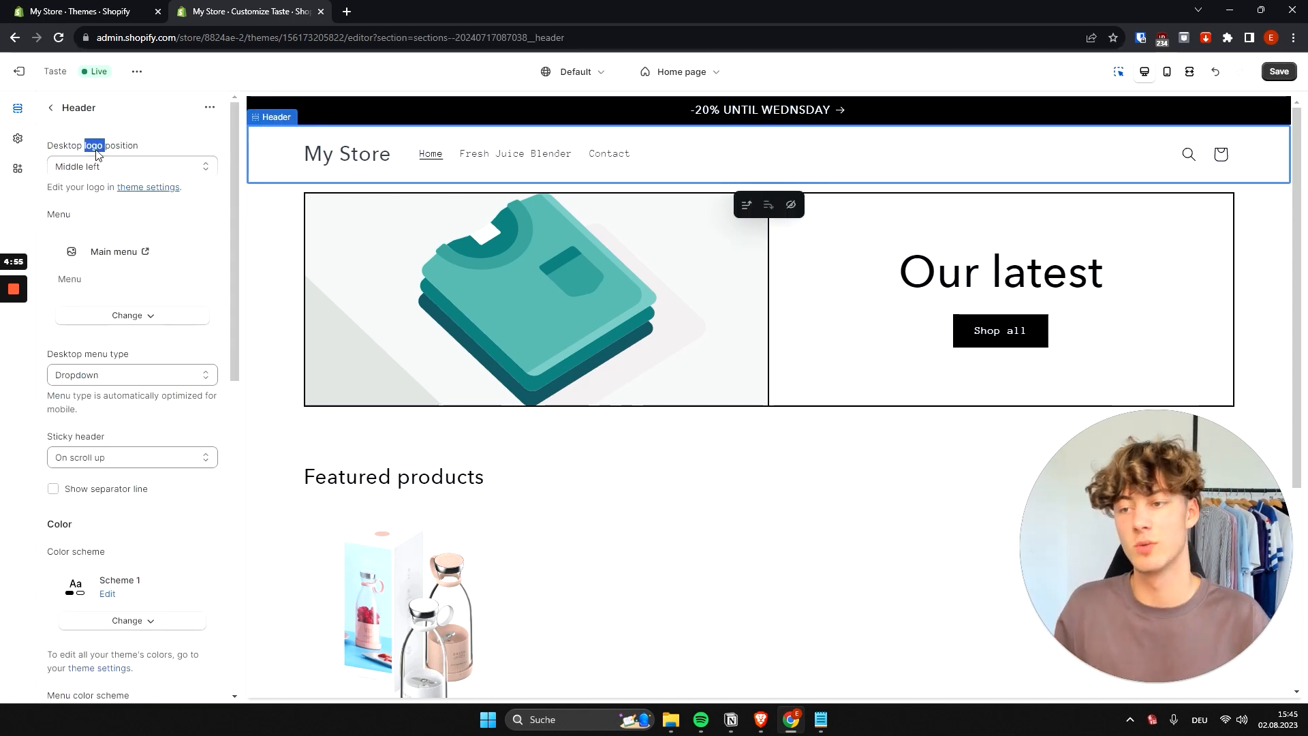
pyautogui.click(120, 149)
pyautogui.click(179, 135)
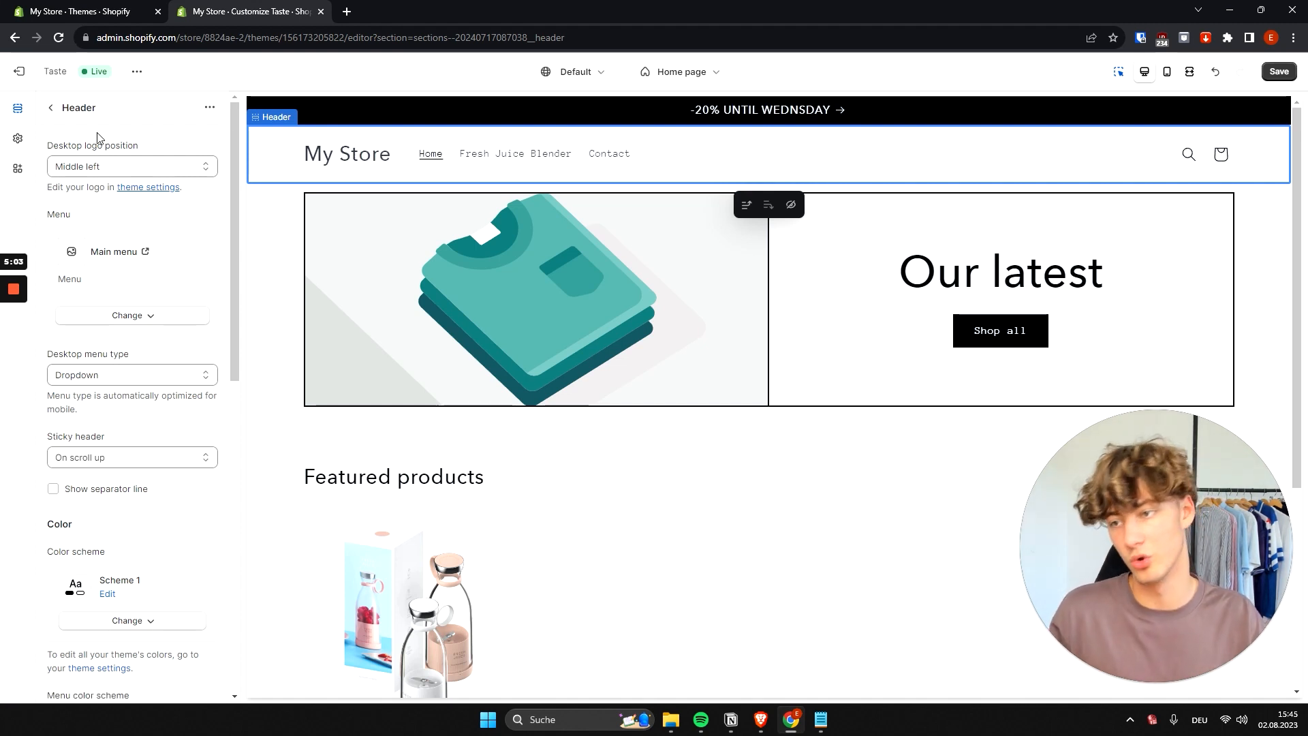
# Set the theme's logo to the "Untitled-1-removebg-preview" PNG from the store library
pyautogui.click(17, 140)
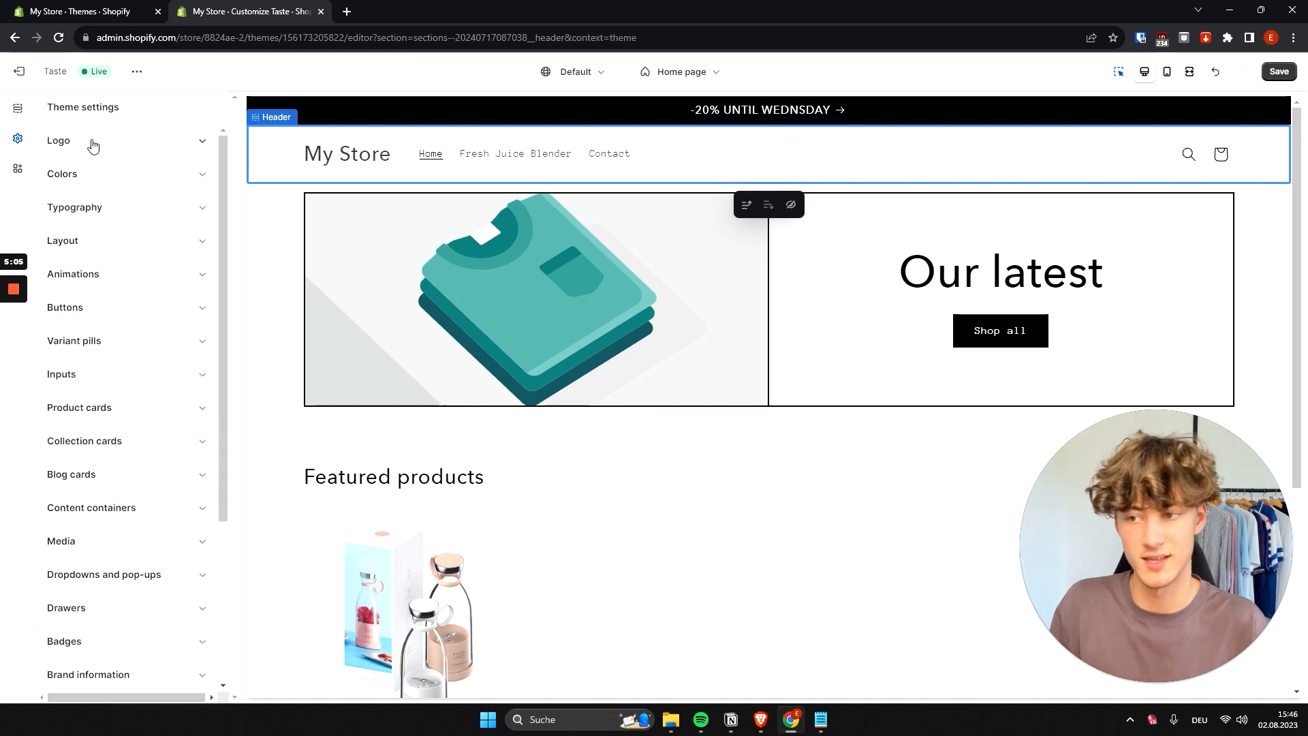
pyautogui.click(126, 147)
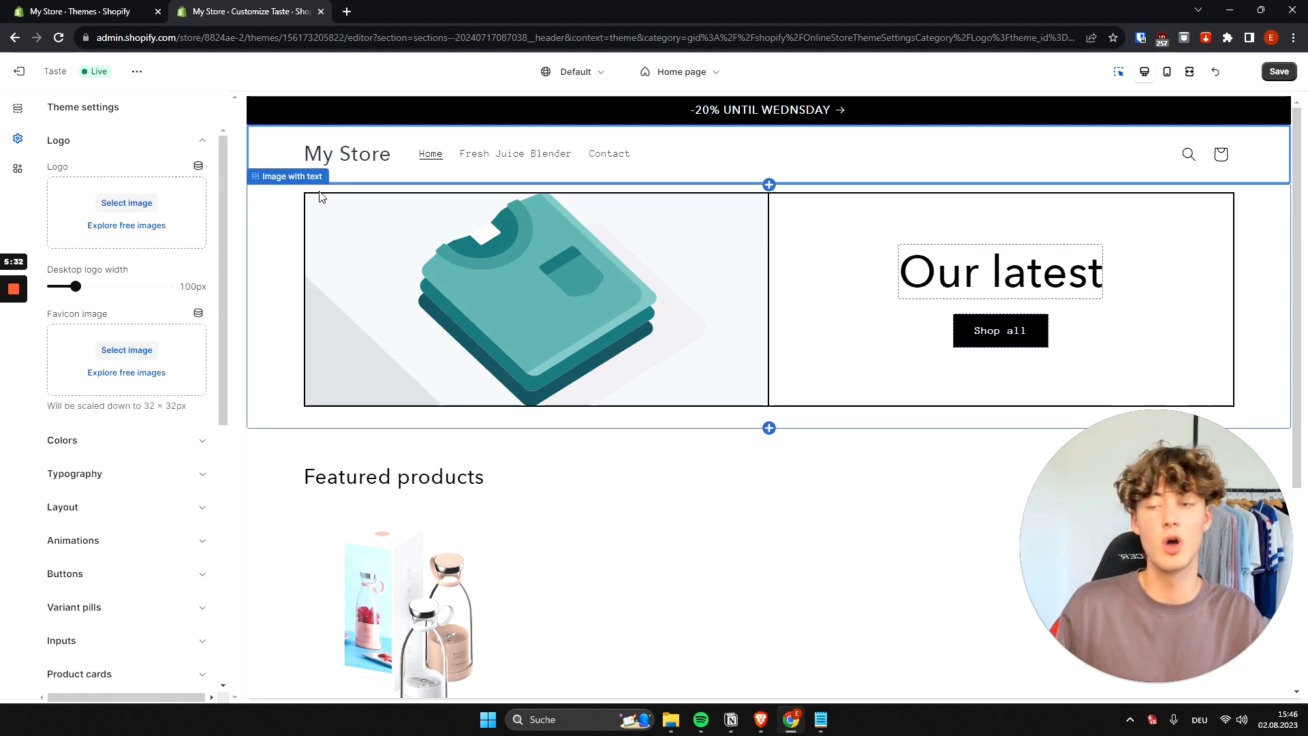
pyautogui.click(130, 204)
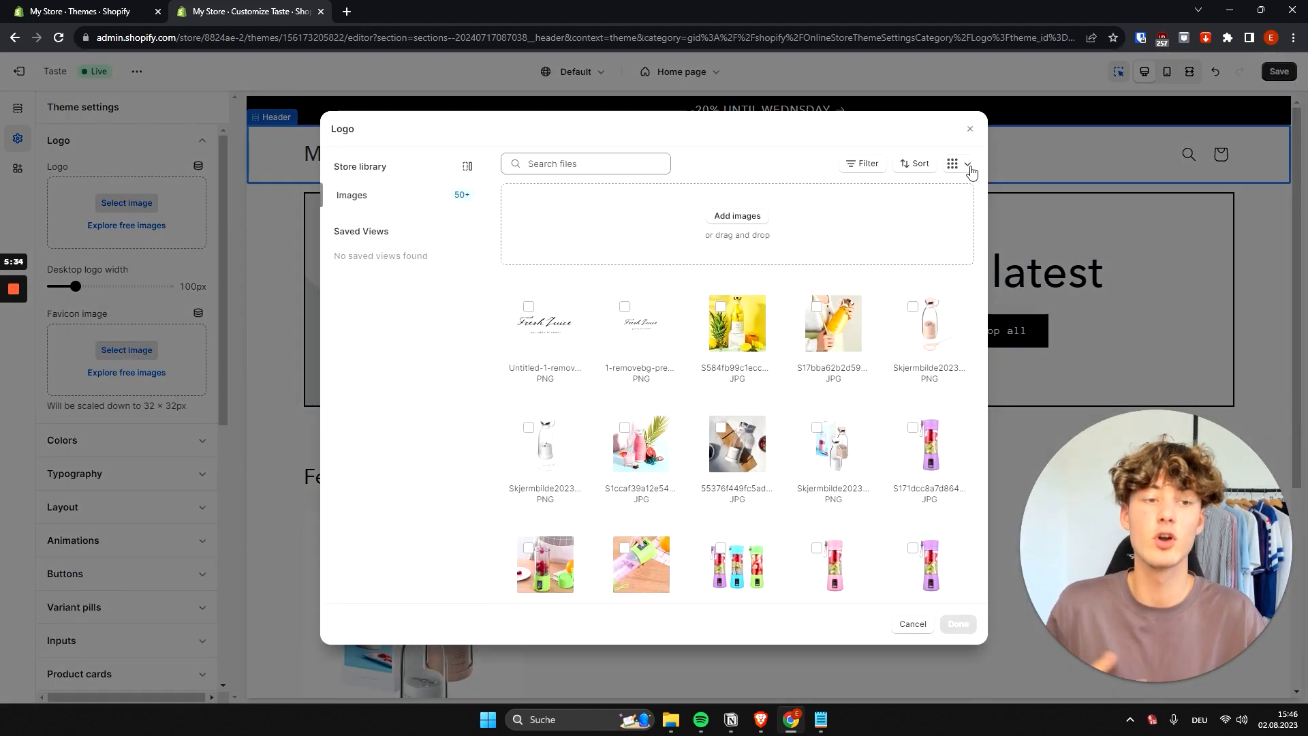
pyautogui.click(972, 130)
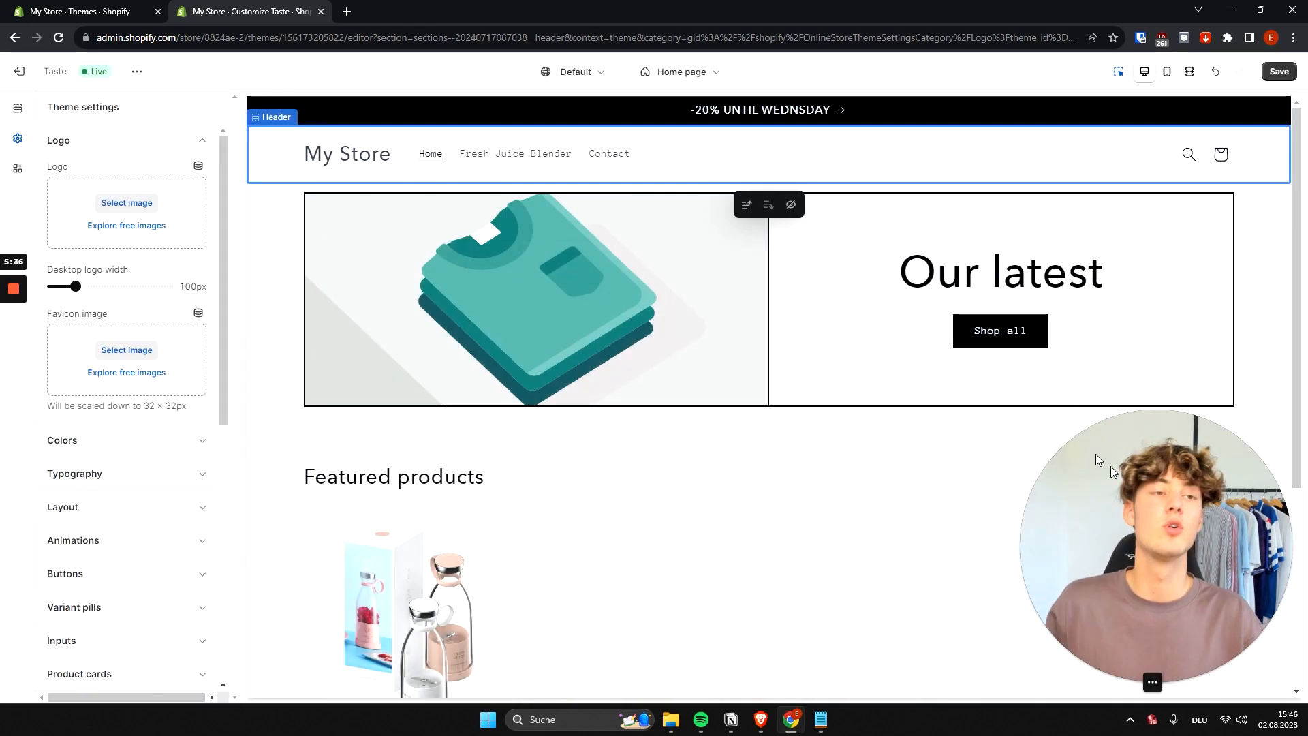
pyautogui.moveTo(1136, 534); pyautogui.dragTo(1173, 529)
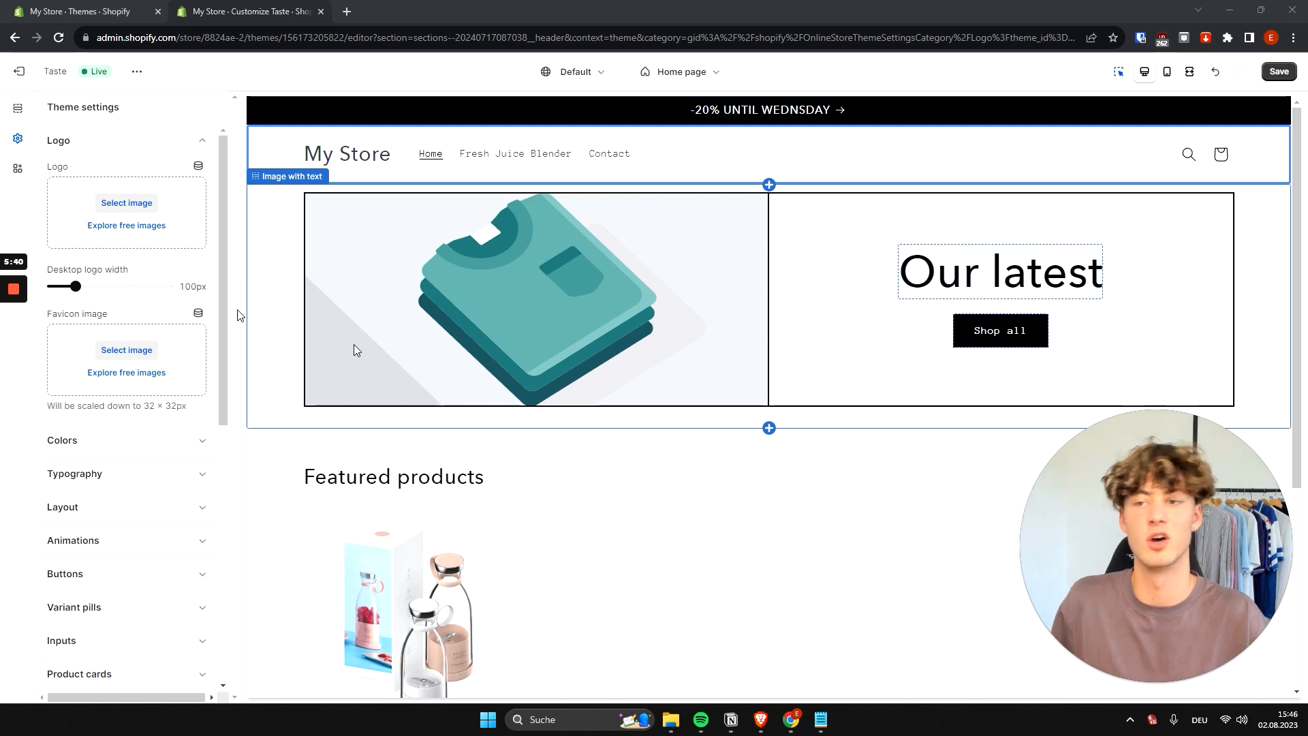
pyautogui.click(127, 203)
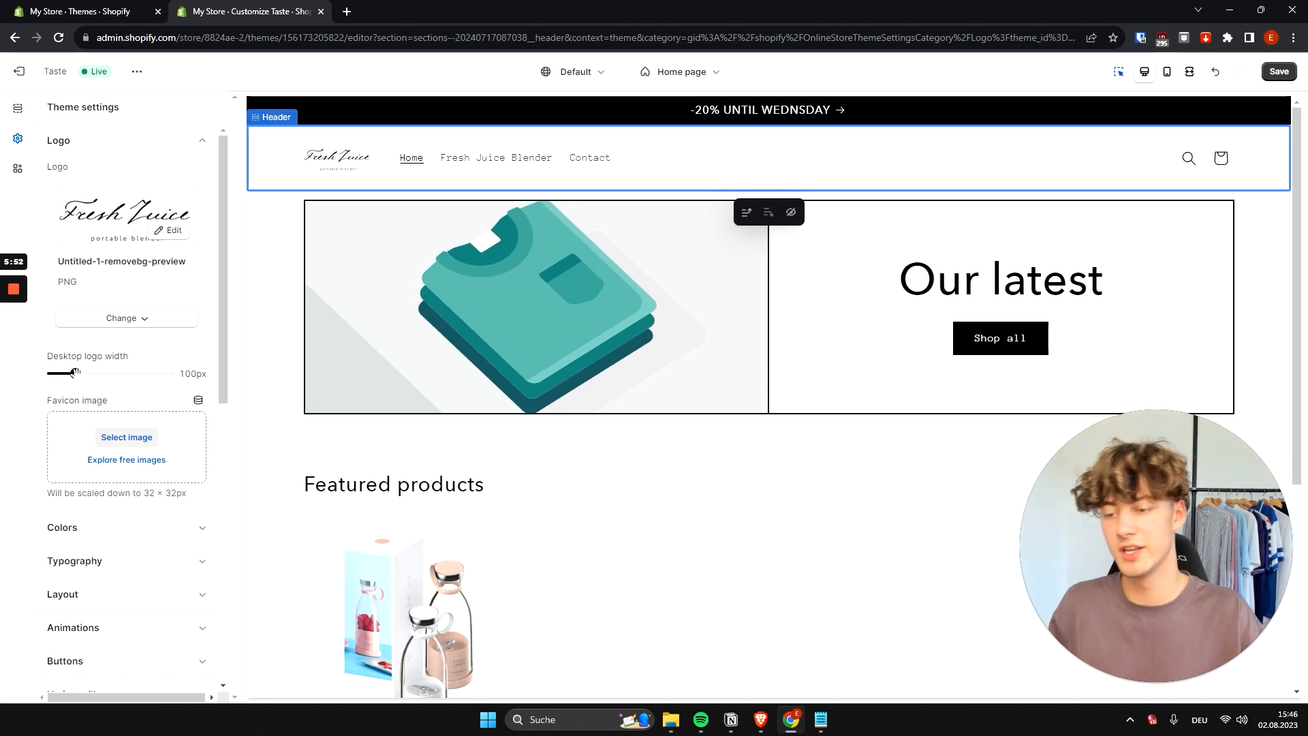
# Set the desktop logo width to 150px and collapse the logo settings
pyautogui.moveTo(129, 358); pyautogui.dragTo(54, 356)
pyautogui.click(100, 356)
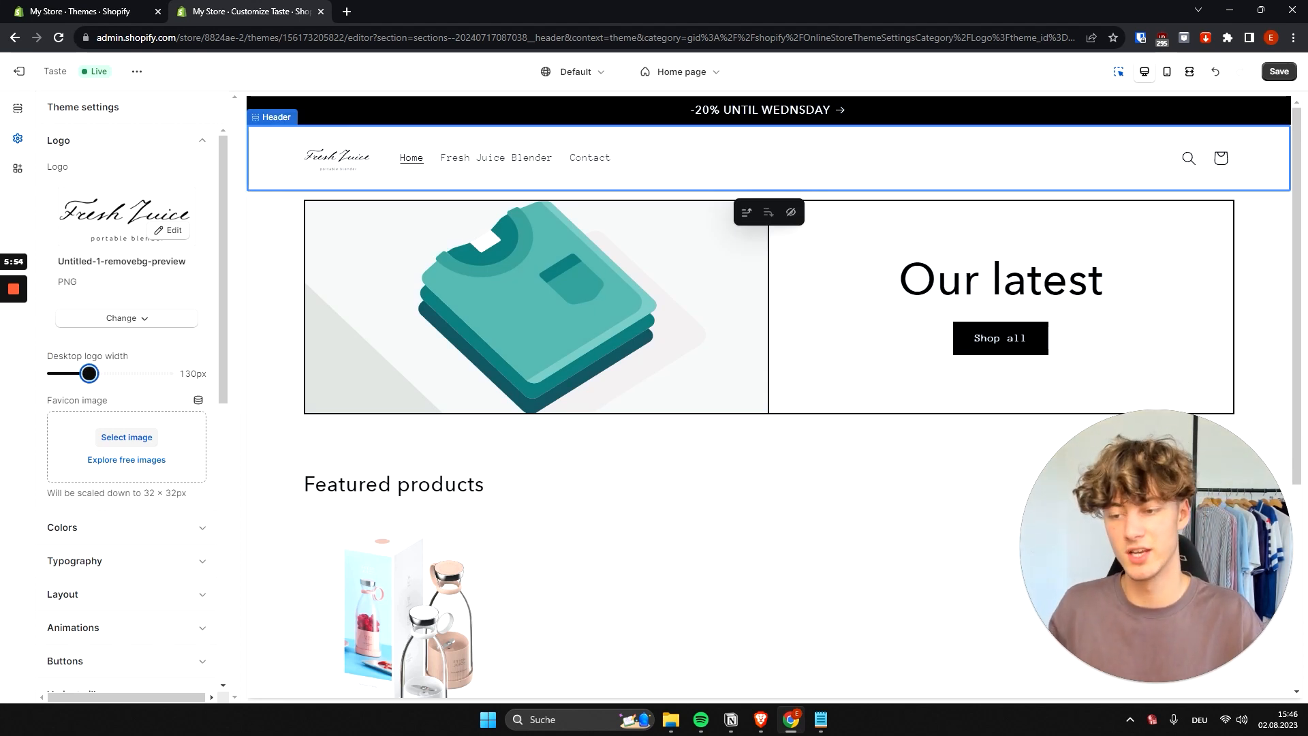
pyautogui.press('Right')
pyautogui.press('Right')
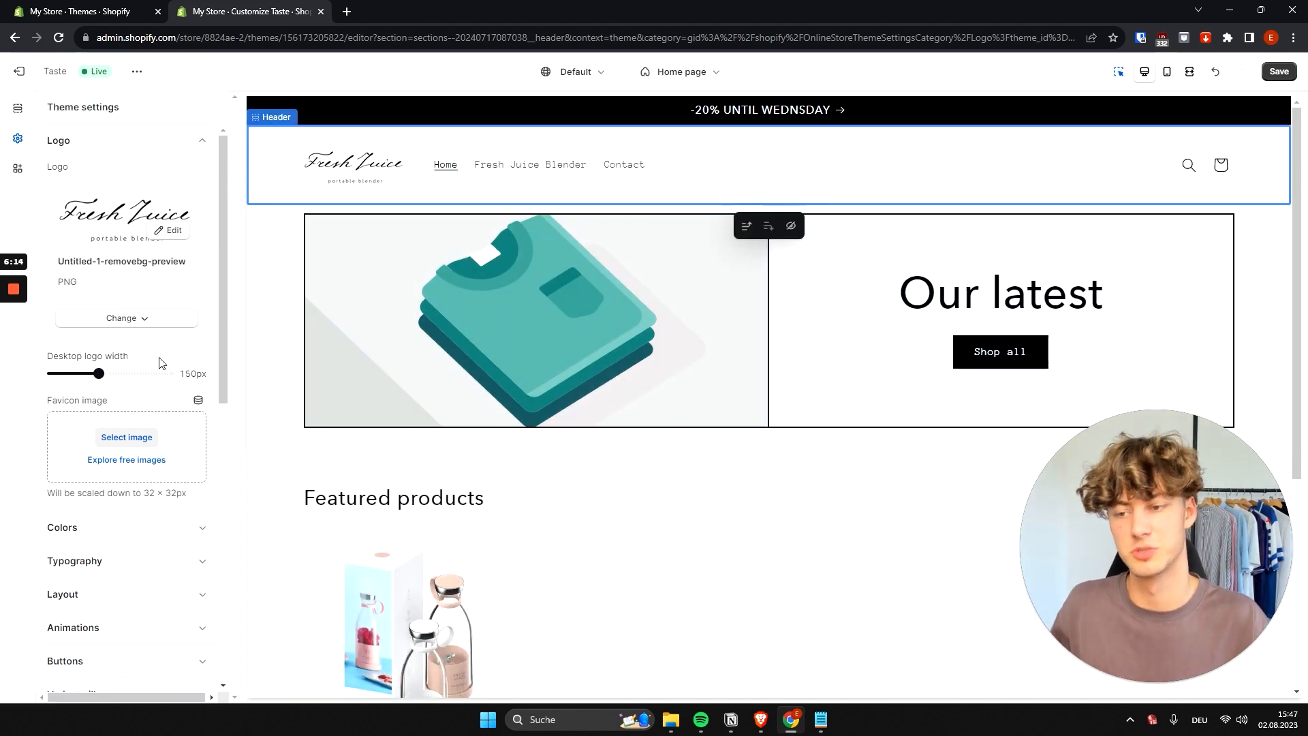
pyautogui.click(139, 149)
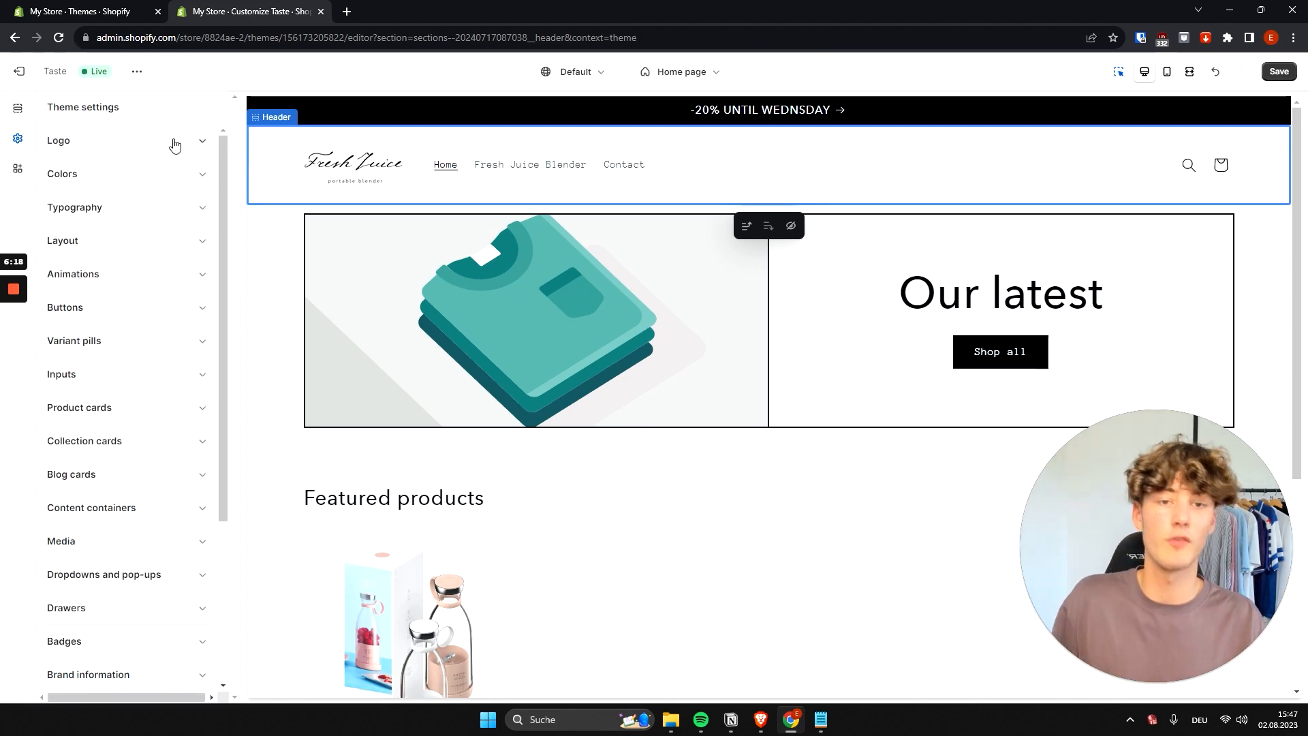
pyautogui.click(112, 142)
pyautogui.click(117, 137)
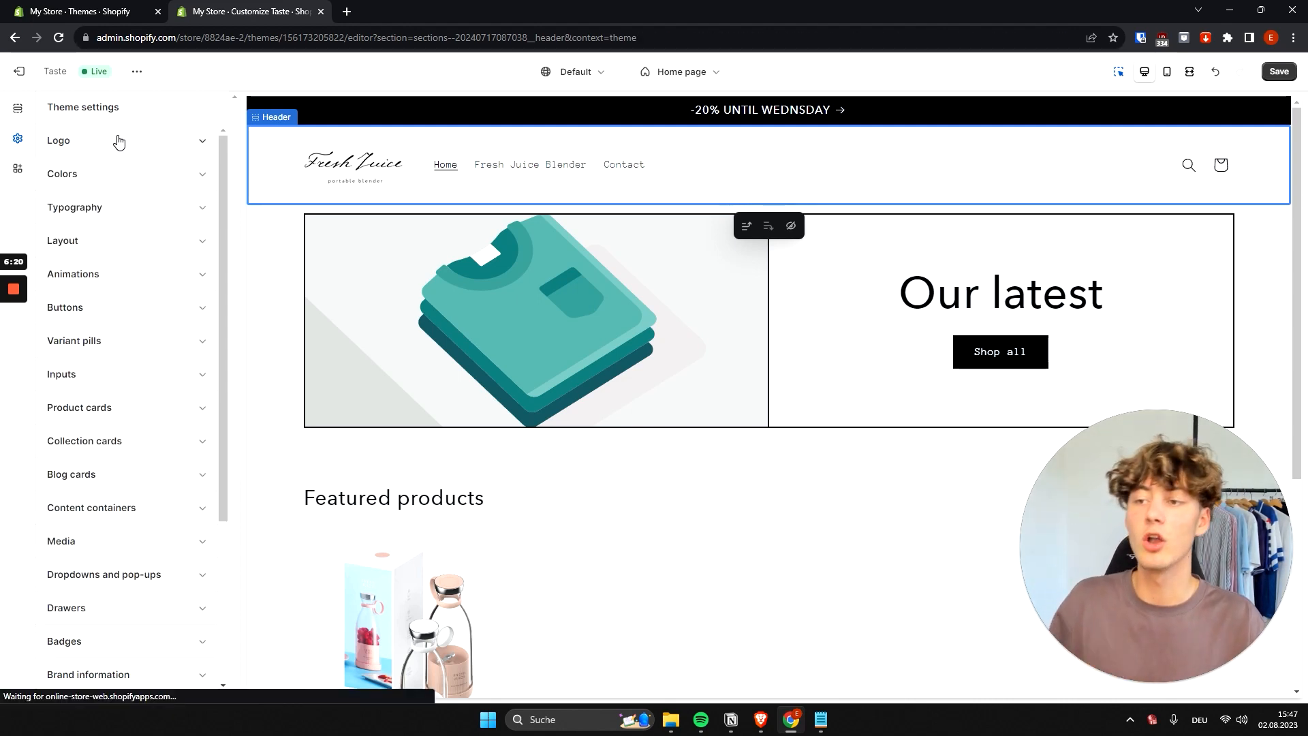
pyautogui.scroll(-4, 120, 264)
pyautogui.scroll(4, 154, 273)
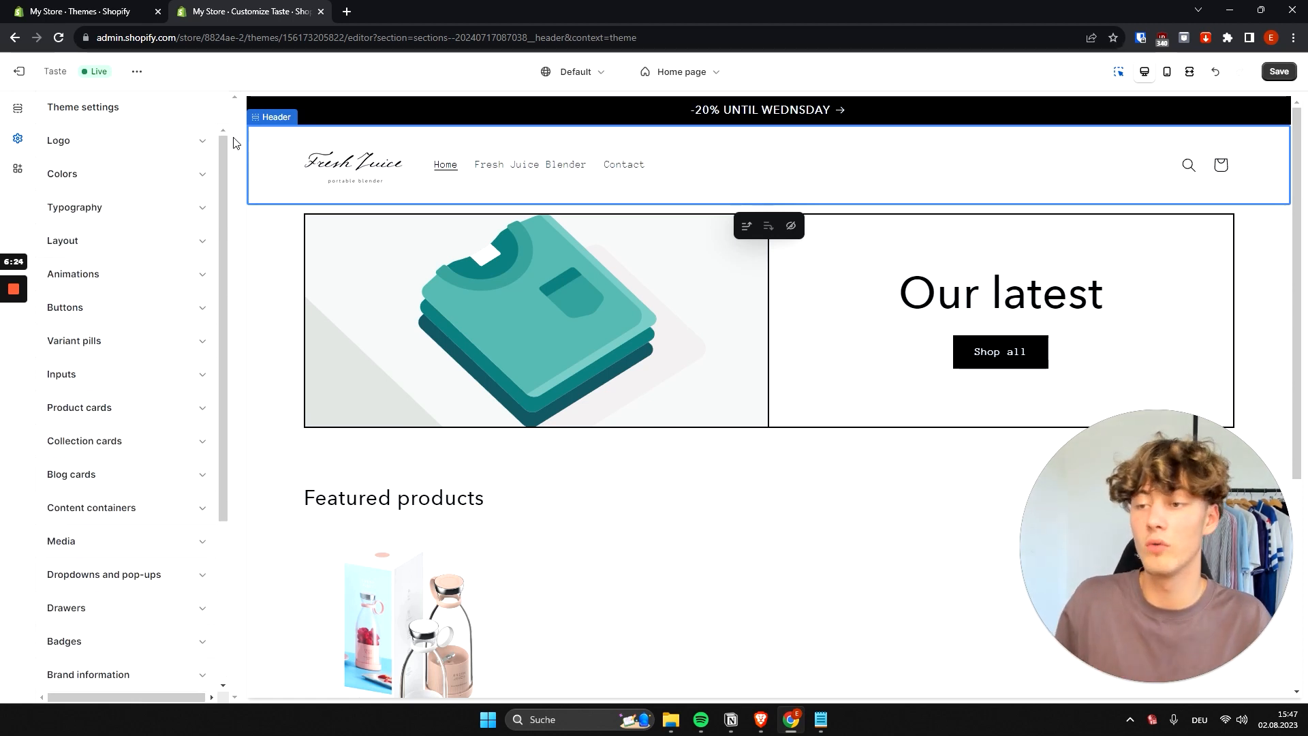
# Change the background color of the theme's color Scheme 4 to #5035DE and return to the list of color schemes
pyautogui.click(175, 179)
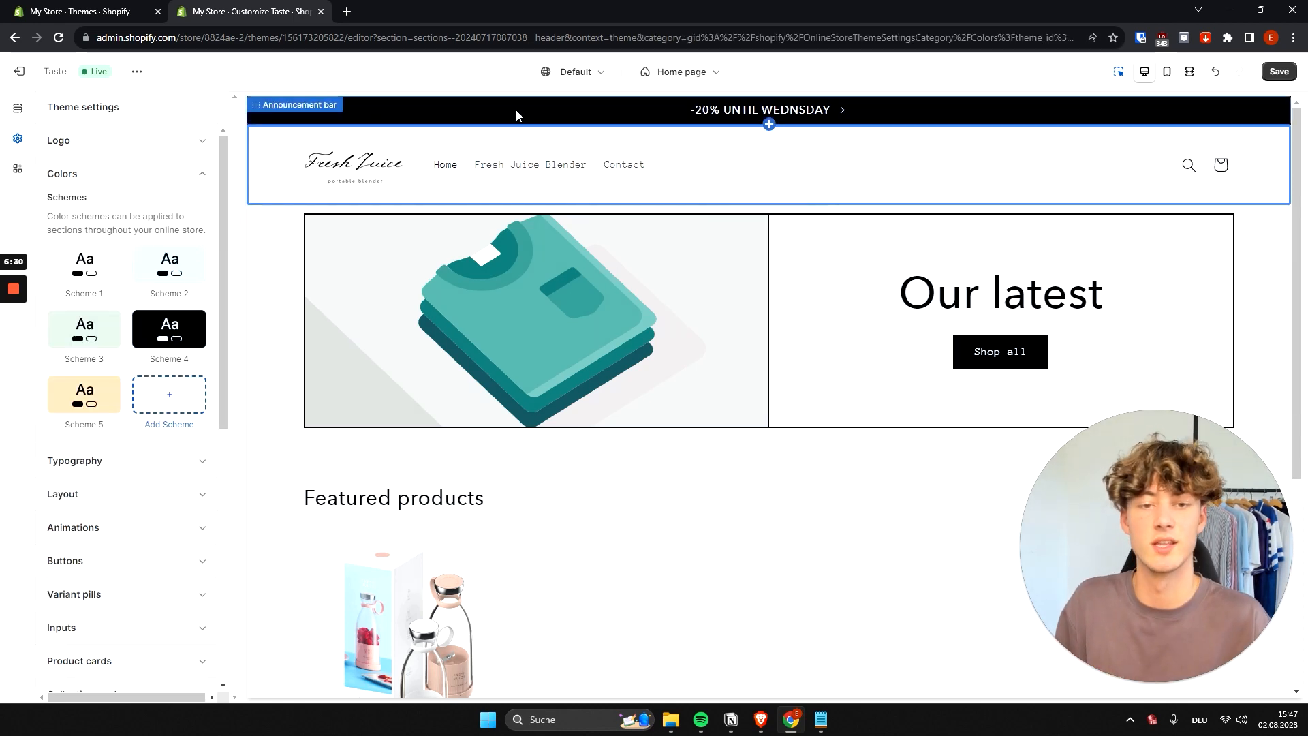
pyautogui.click(170, 329)
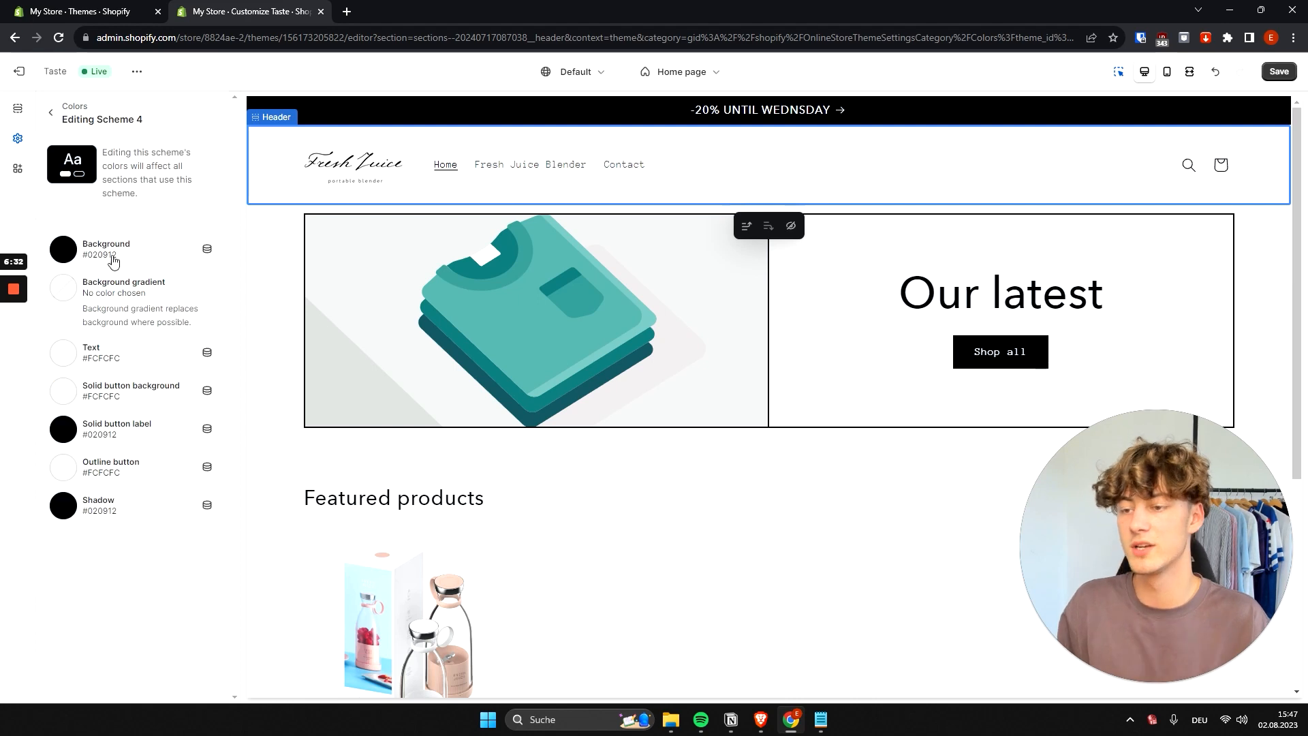
pyautogui.click(68, 261)
pyautogui.moveTo(110, 332); pyautogui.dragTo(170, 278)
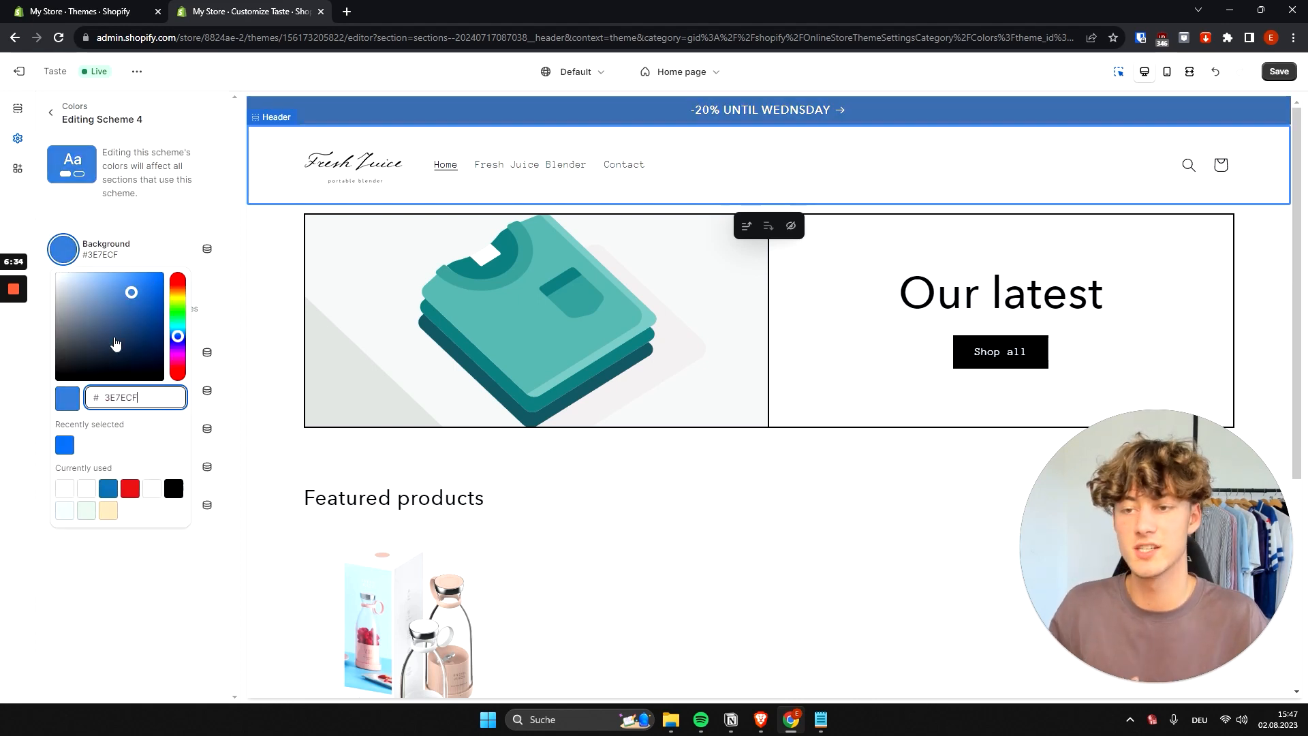
pyautogui.moveTo(116, 344); pyautogui.dragTo(181, 314)
pyautogui.moveTo(152, 294); pyautogui.dragTo(182, 361)
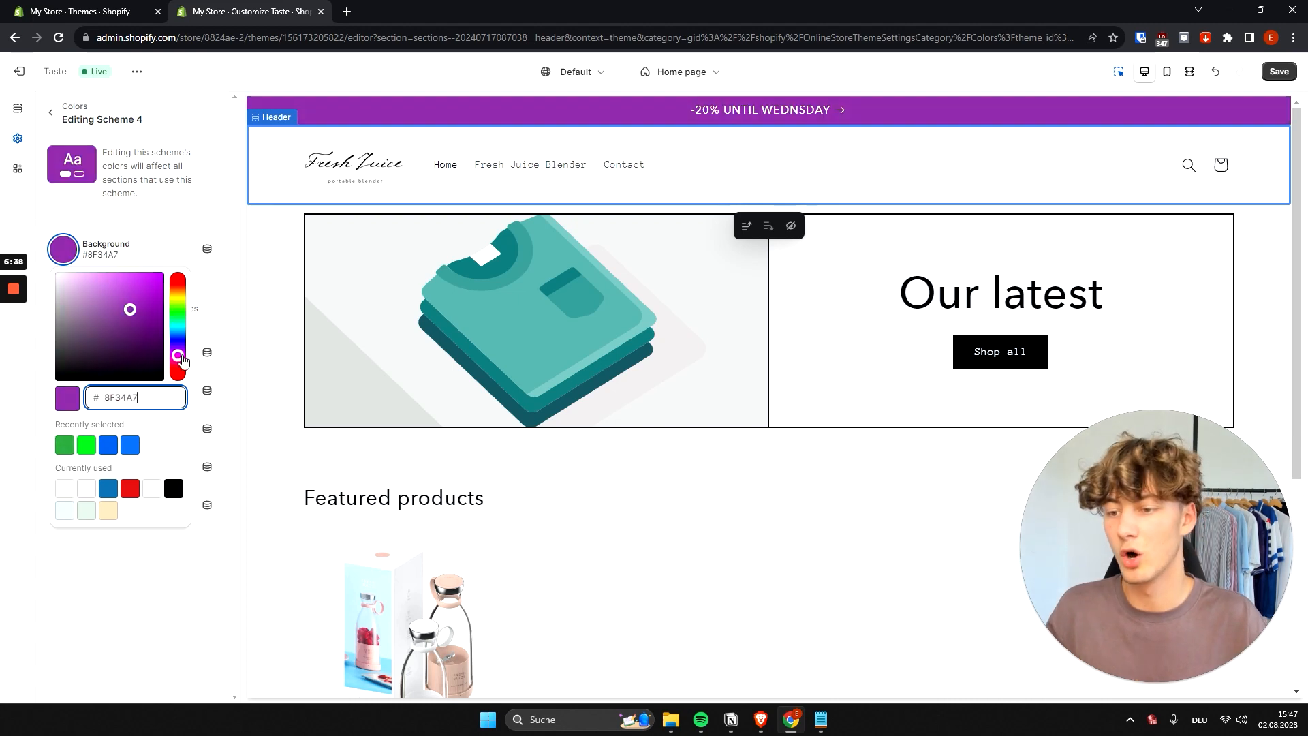
pyautogui.moveTo(113, 328); pyautogui.dragTo(139, 291)
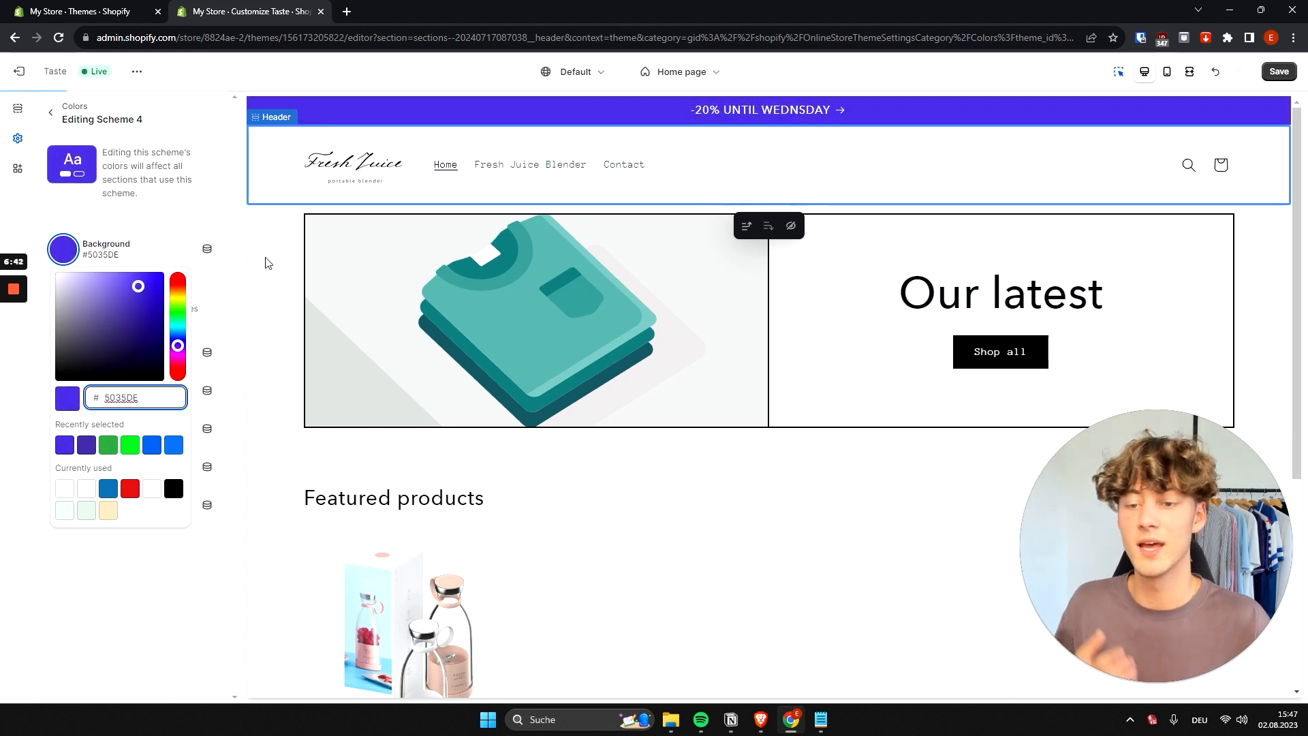
pyautogui.click(278, 274)
pyautogui.click(51, 108)
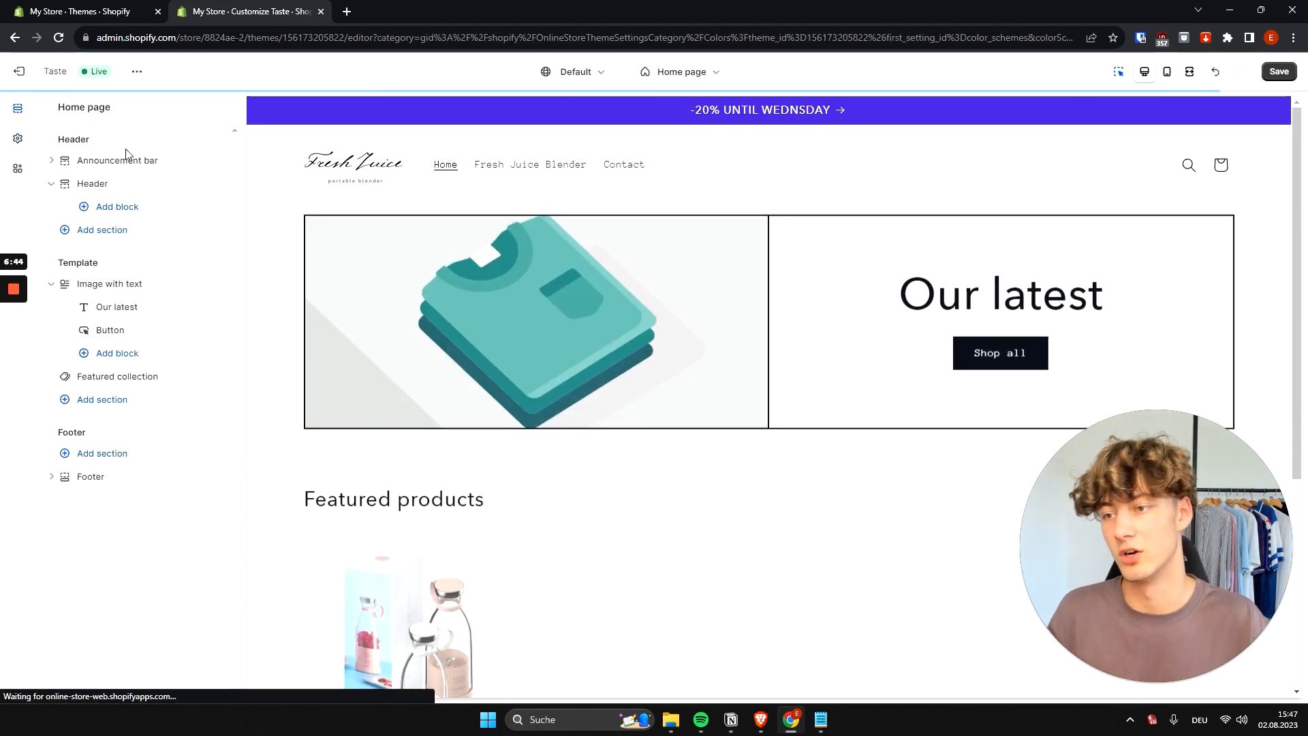
pyautogui.click(15, 140)
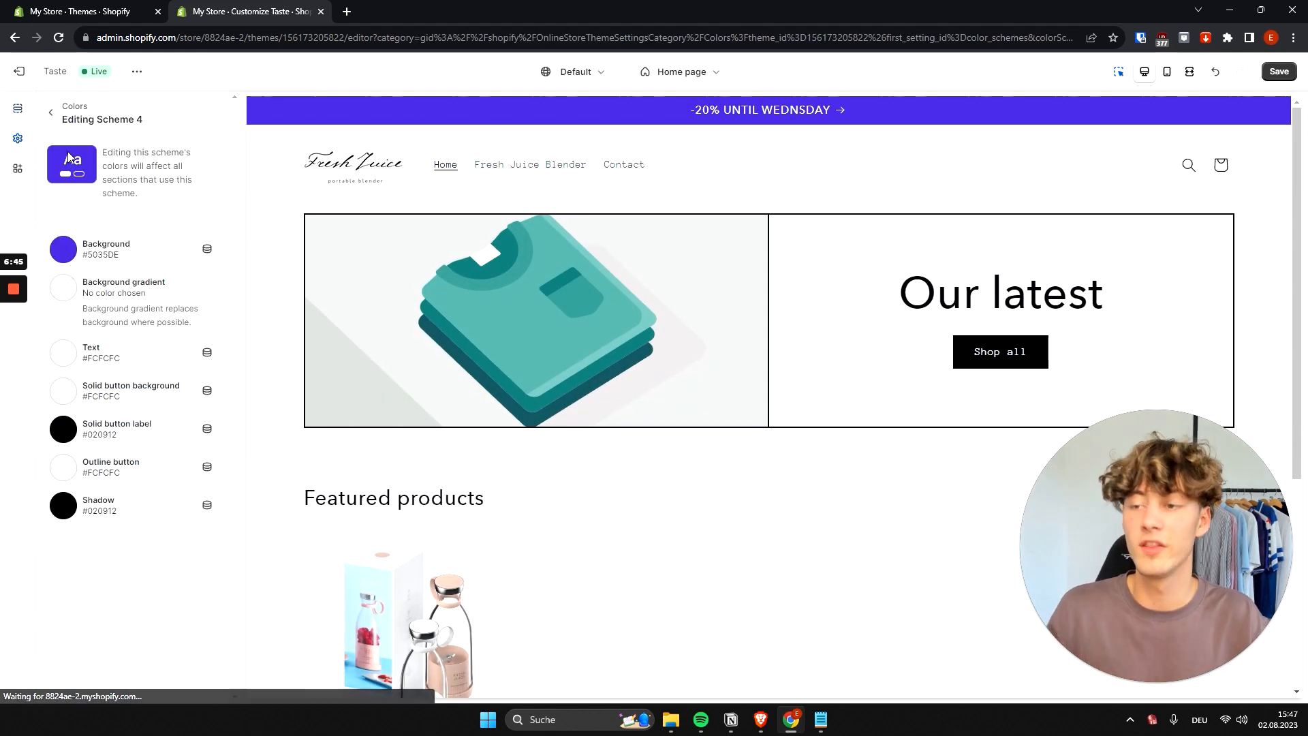
pyautogui.click(51, 112)
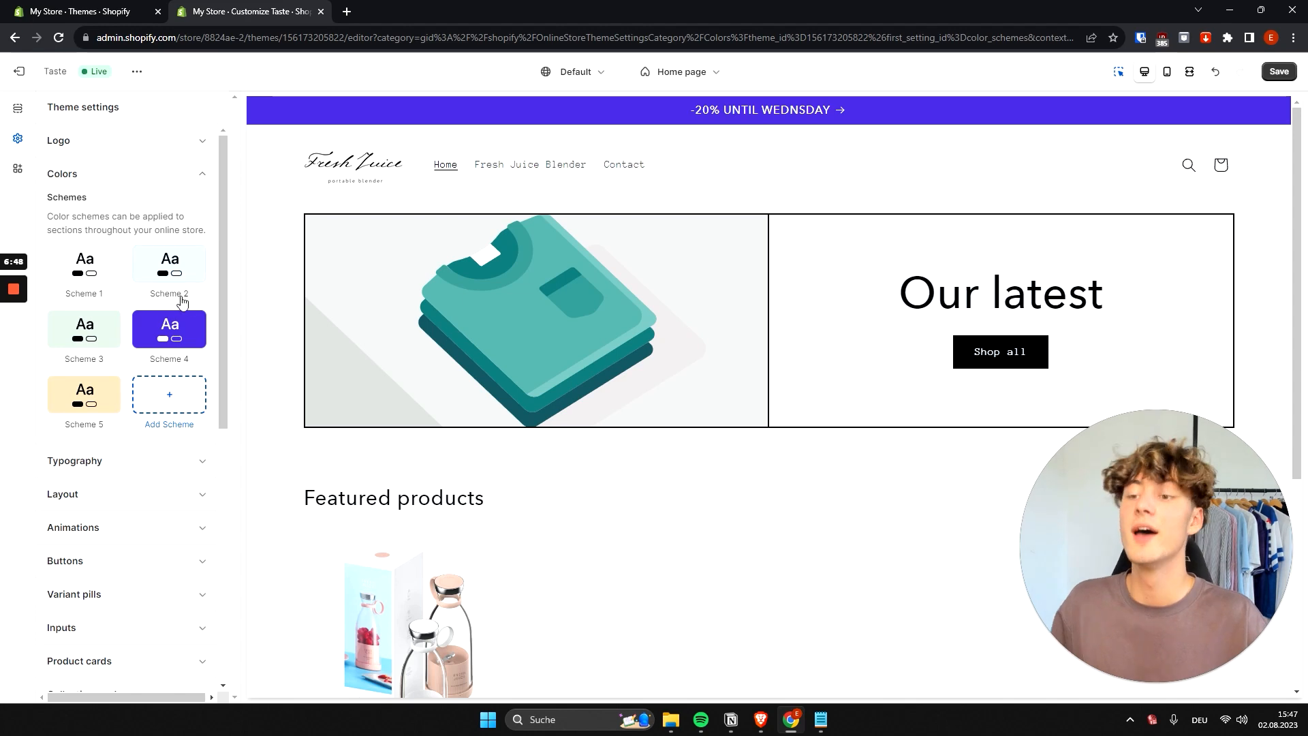
# Open coolors.co in a new browser tab and dismiss its affiliate popup
pyautogui.click(348, 10)
pyautogui.write('coolo')
pyautogui.press('Return')
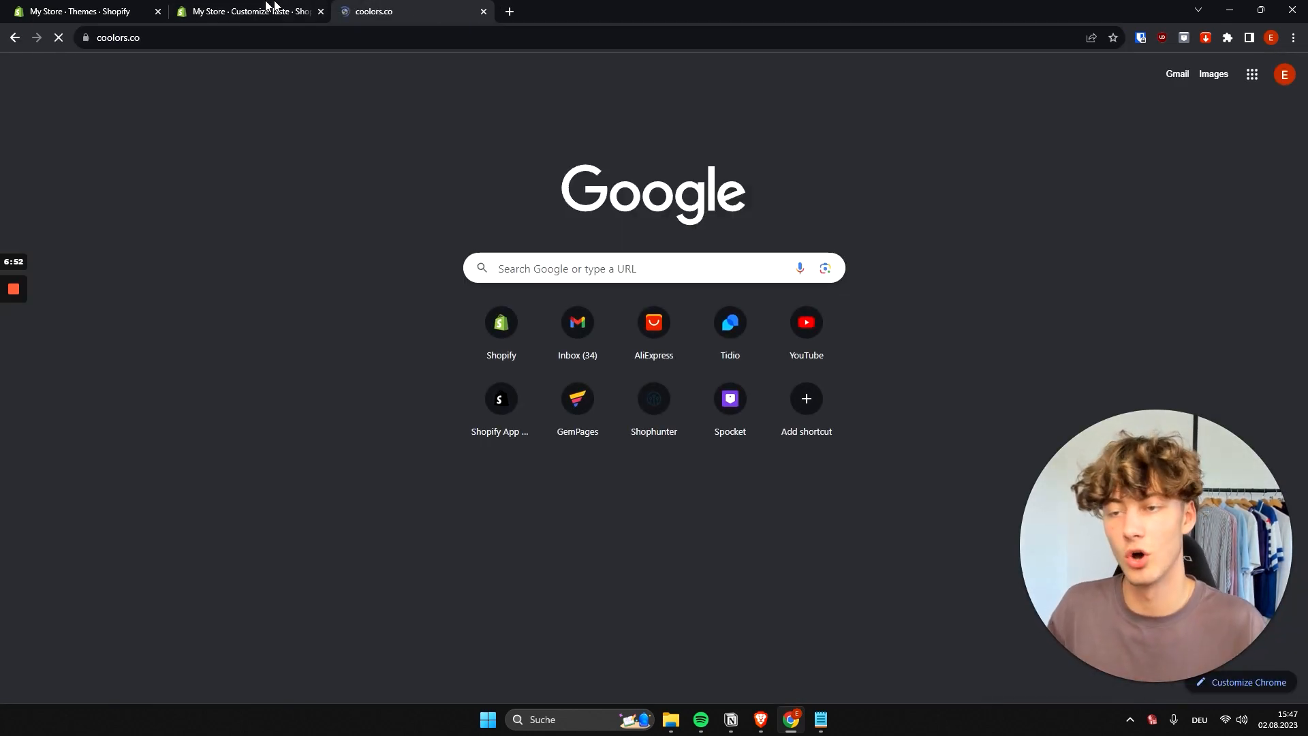
pyautogui.click(269, 8)
pyautogui.click(388, 10)
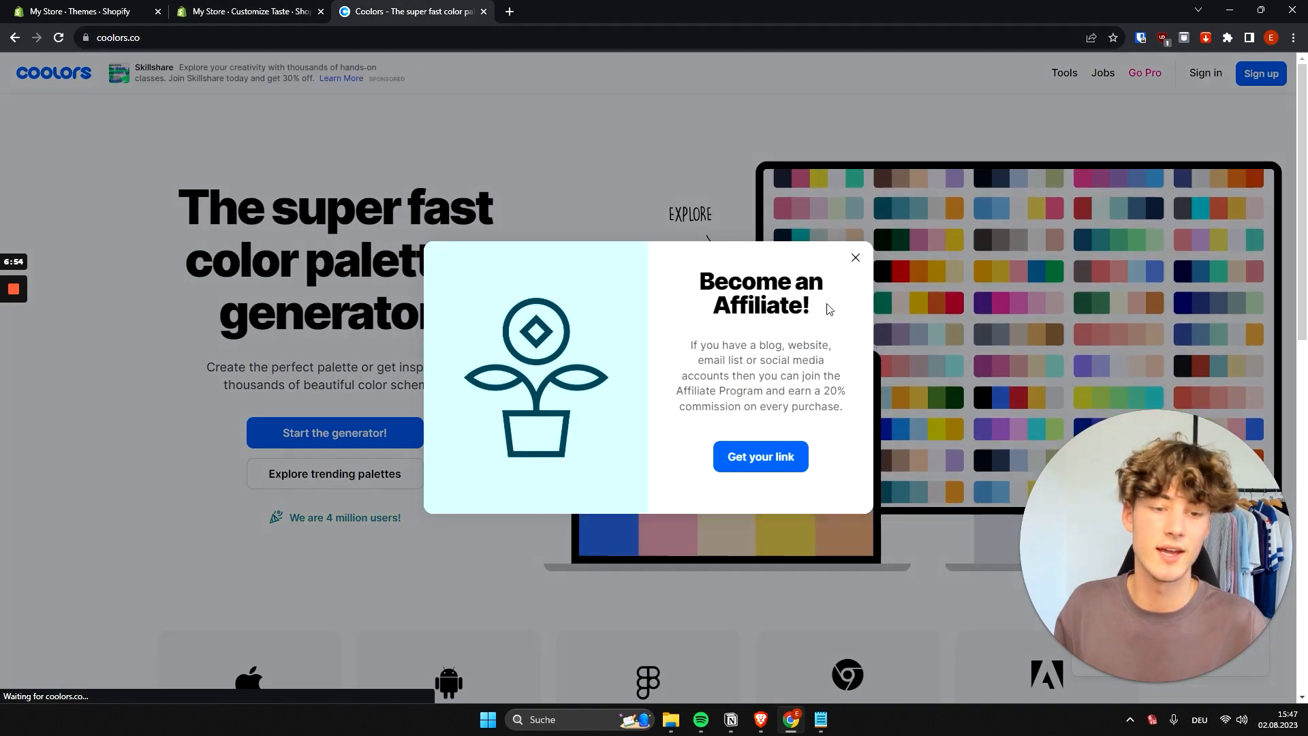
pyautogui.click(853, 261)
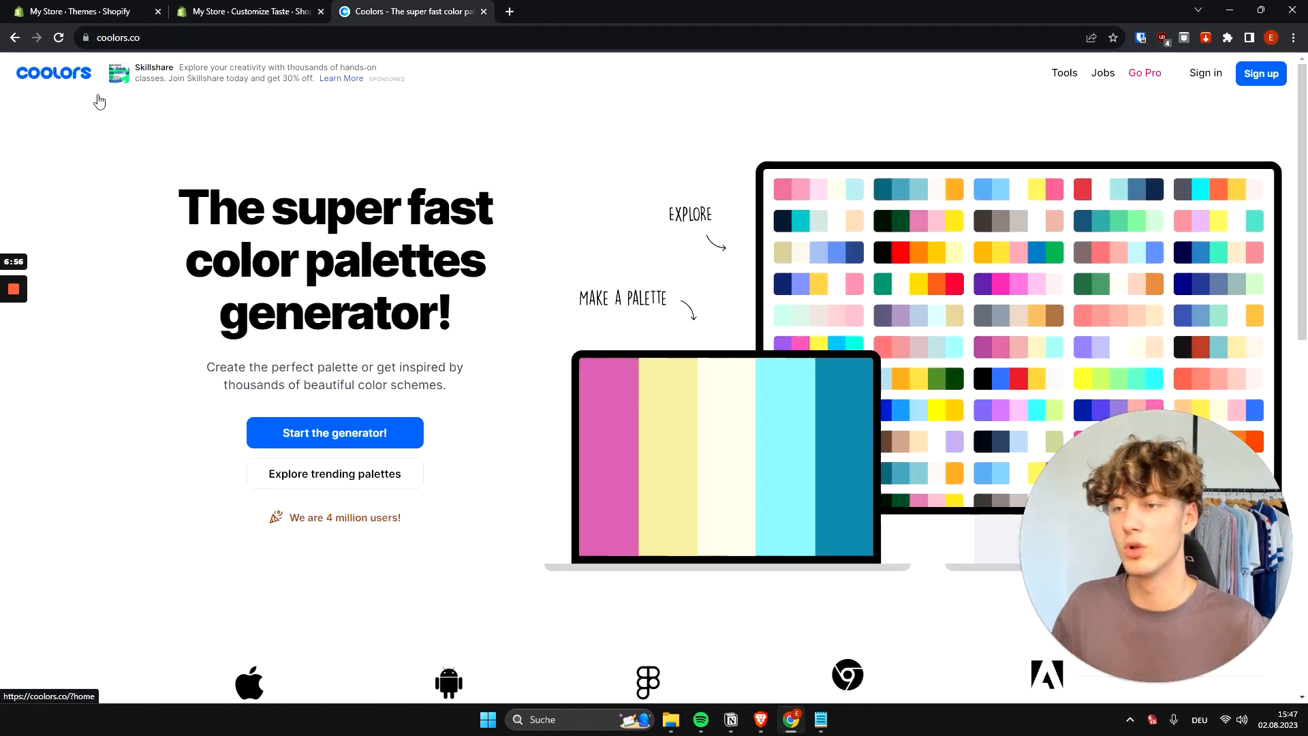
# Start the Coolors palette generator, cycle through several random color palettes, and return to the Shopify theme editor
pyautogui.click(273, 434)
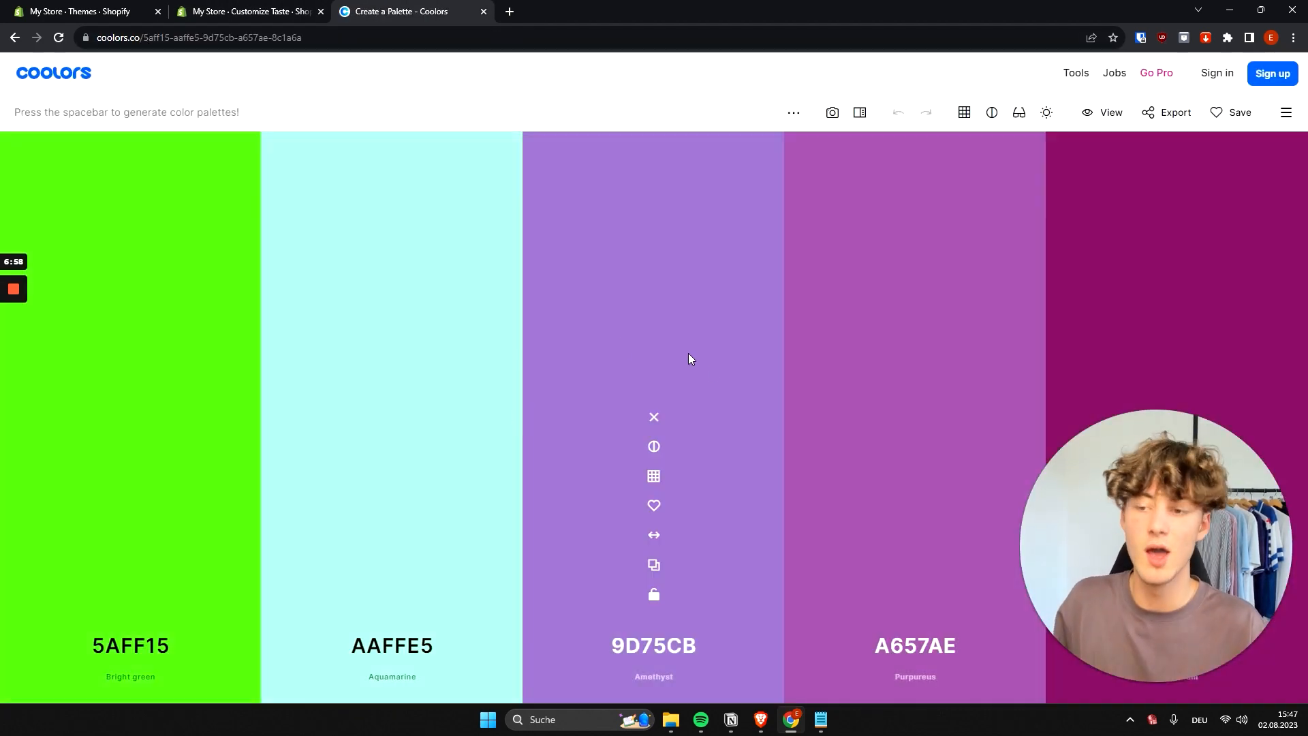
pyautogui.press('space')
pyautogui.press('space')
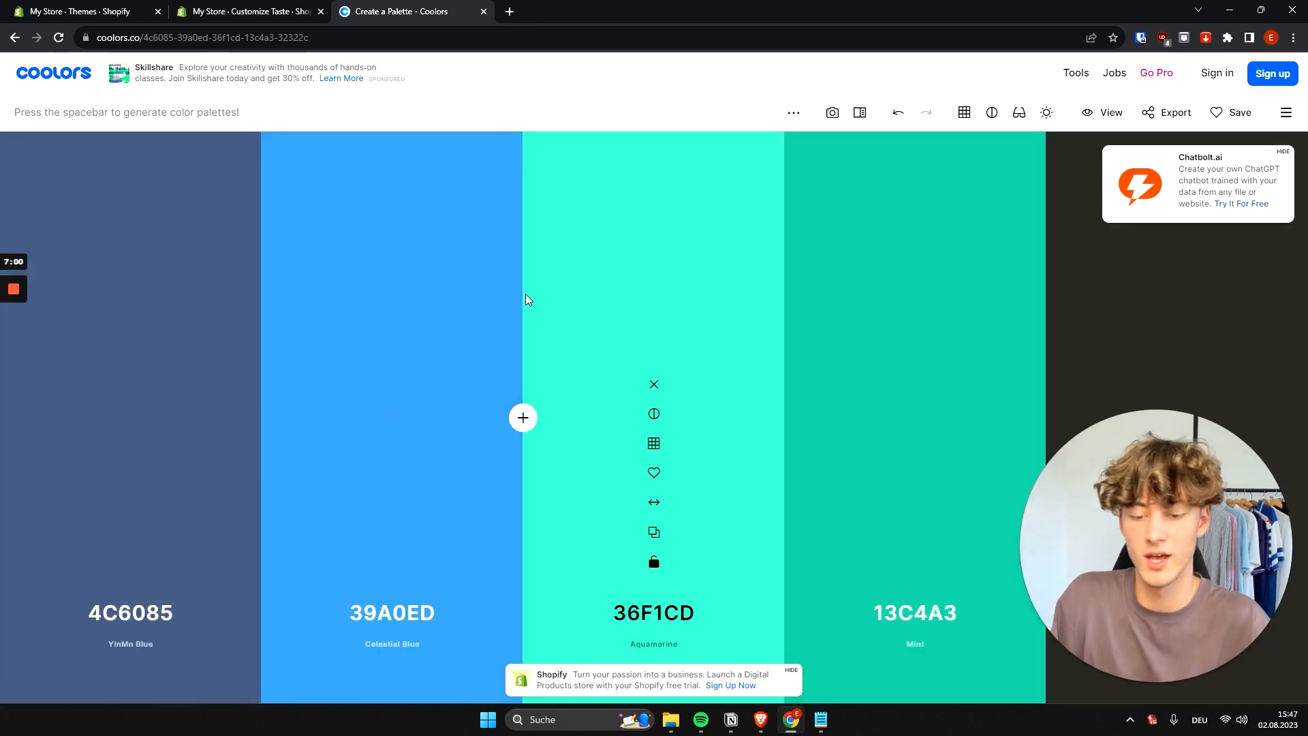
pyautogui.press('space')
pyautogui.press('space')
pyautogui.press('space')
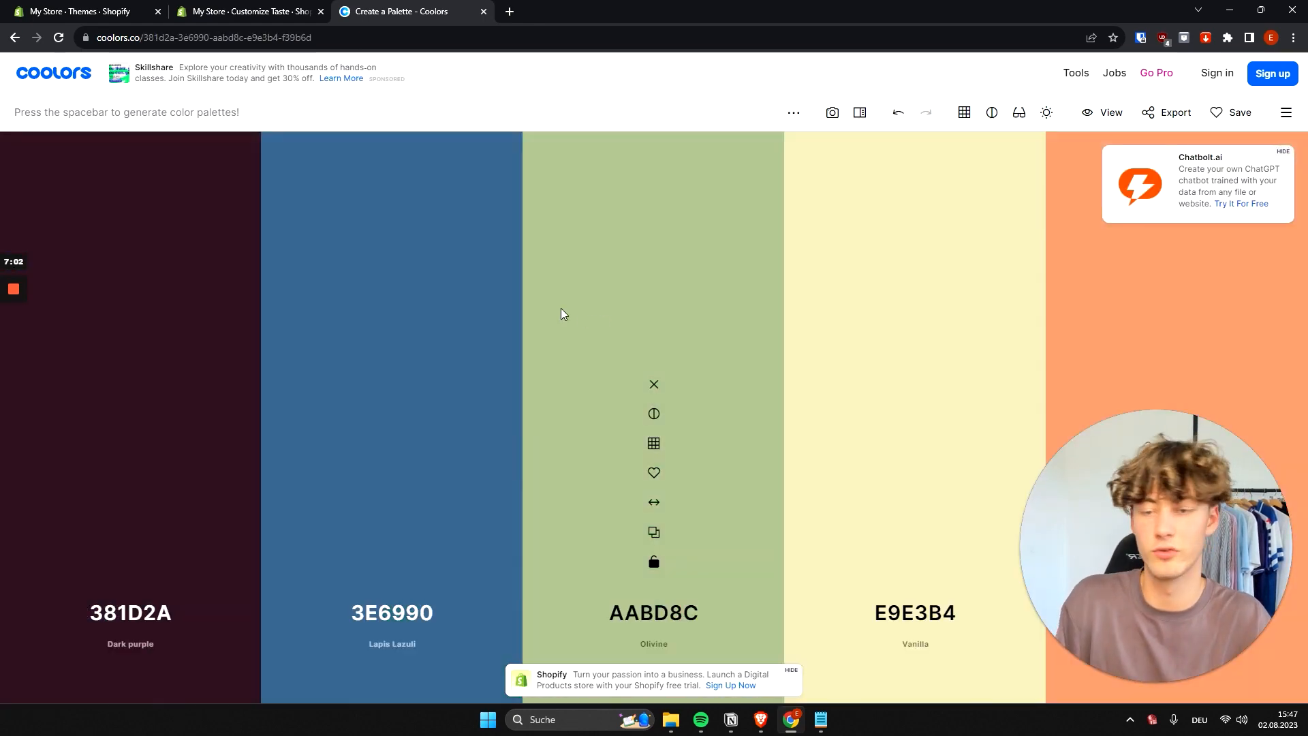
pyautogui.press('space')
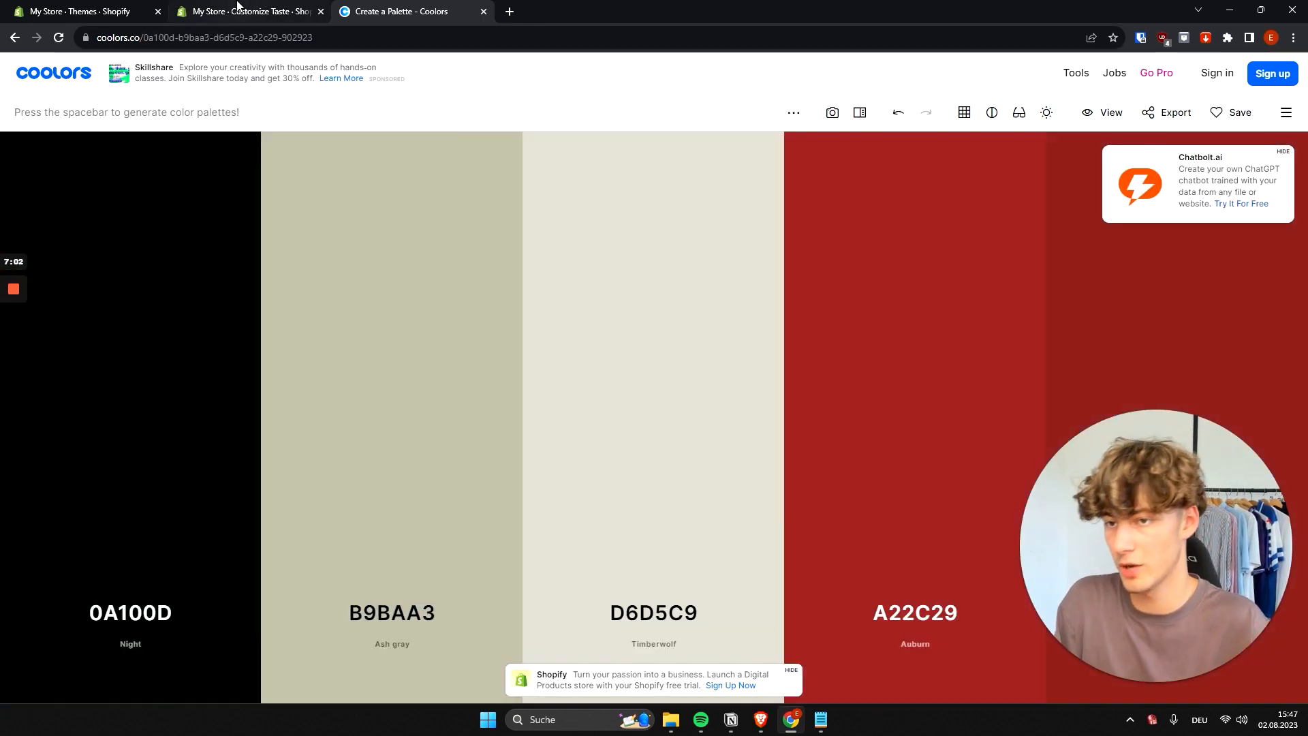
pyautogui.click(282, 8)
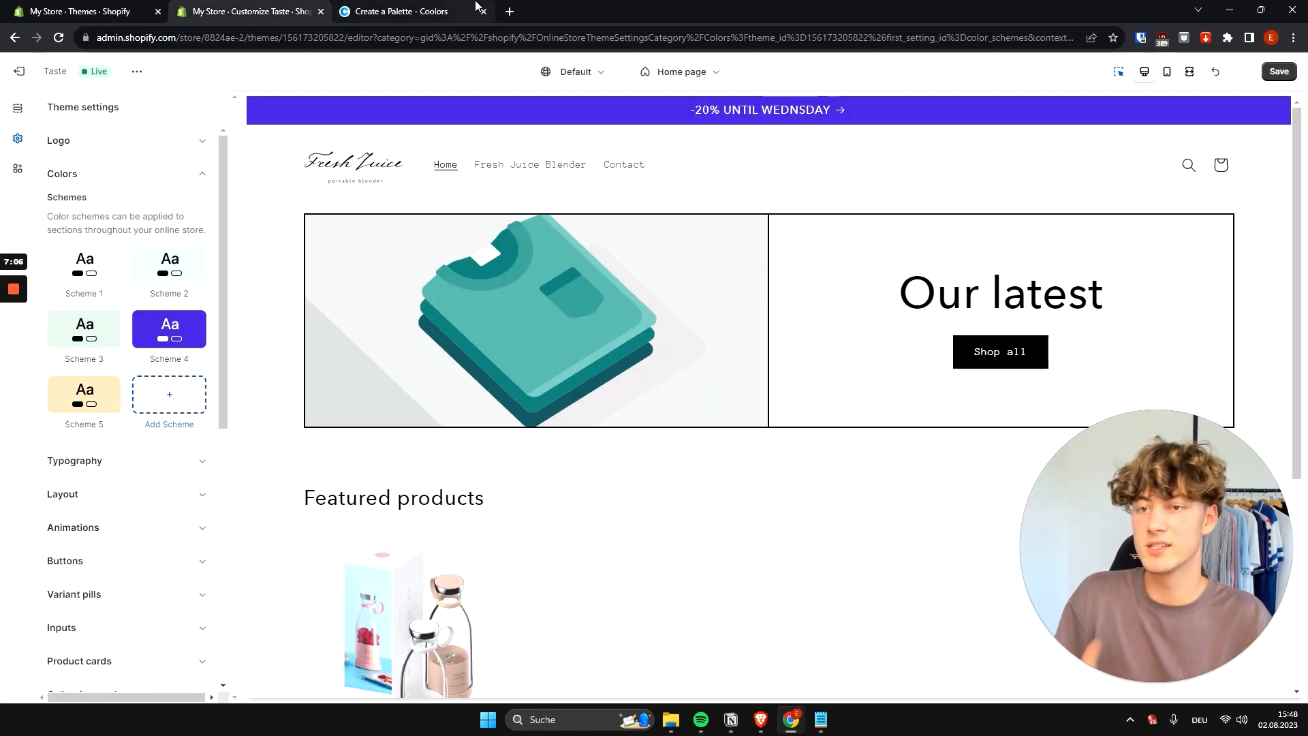
# Set the theme's headings font to Poppins and collapse the typography settings
pyautogui.click(168, 178)
pyautogui.click(148, 213)
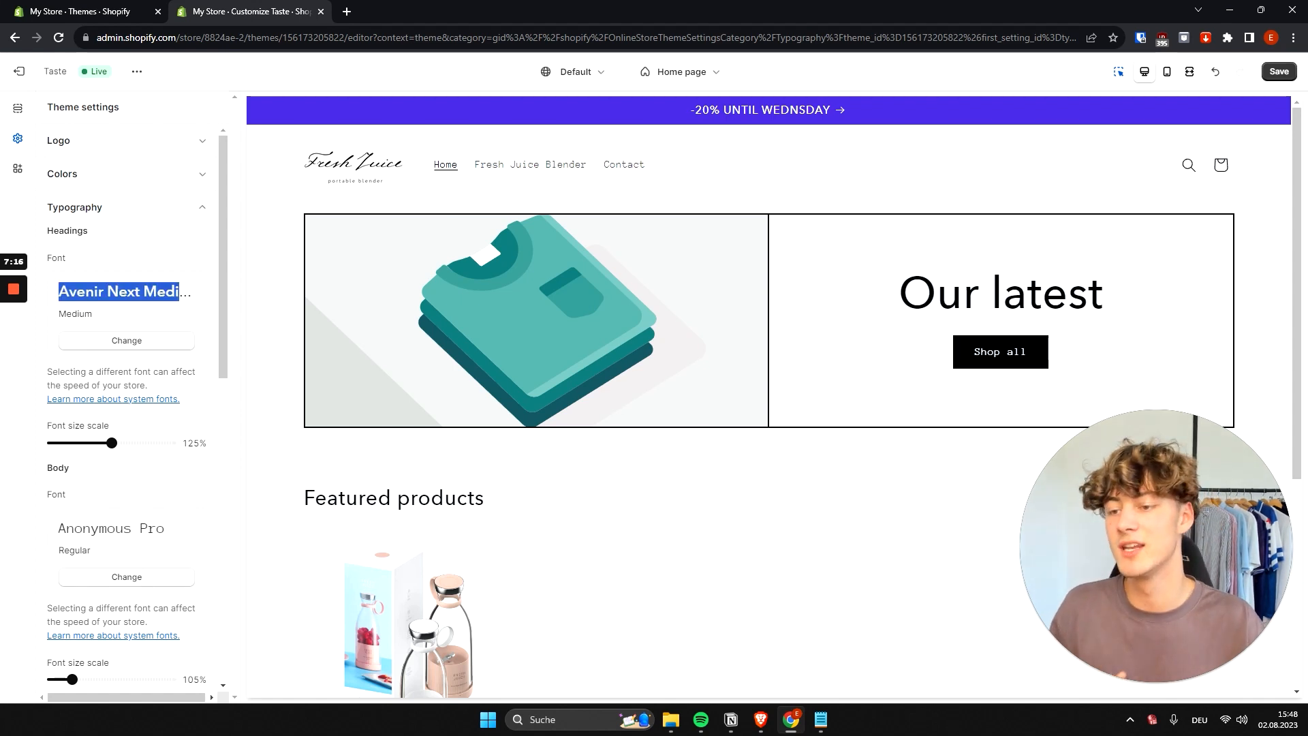
pyautogui.click(119, 341)
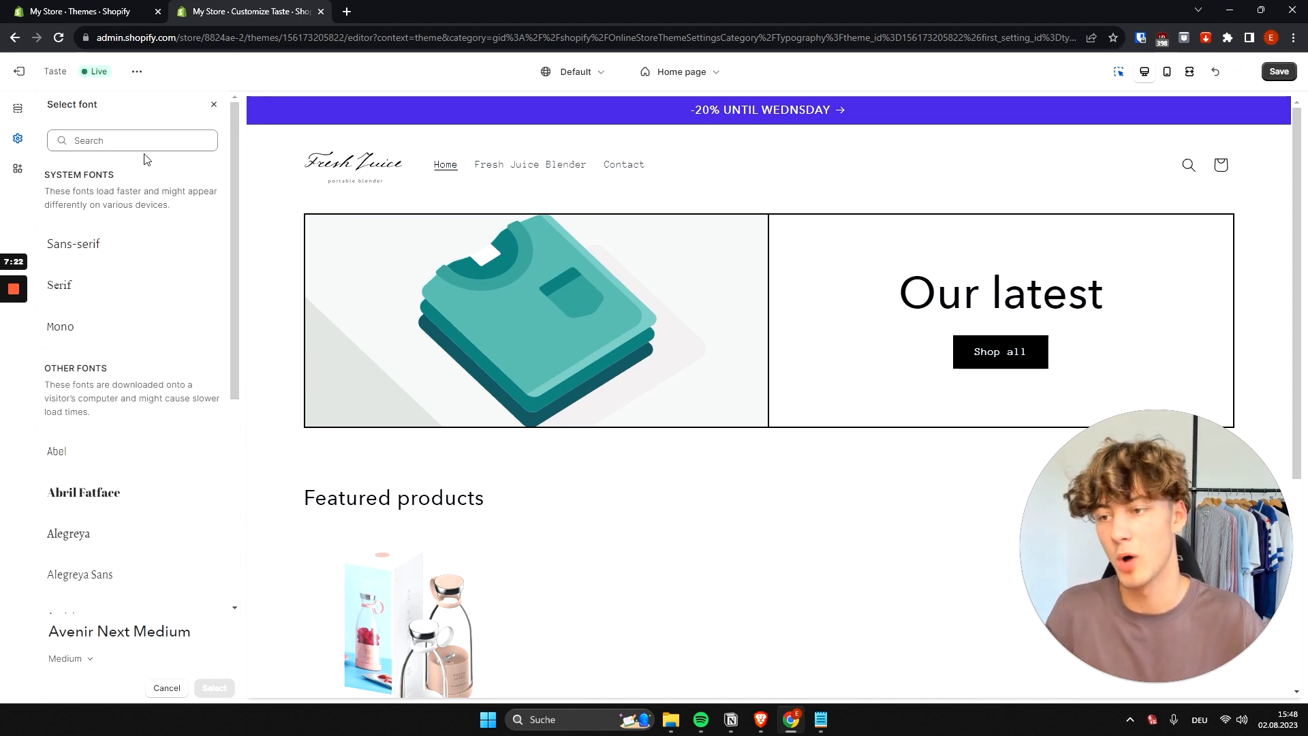
pyautogui.click(169, 135)
pyautogui.write('p')
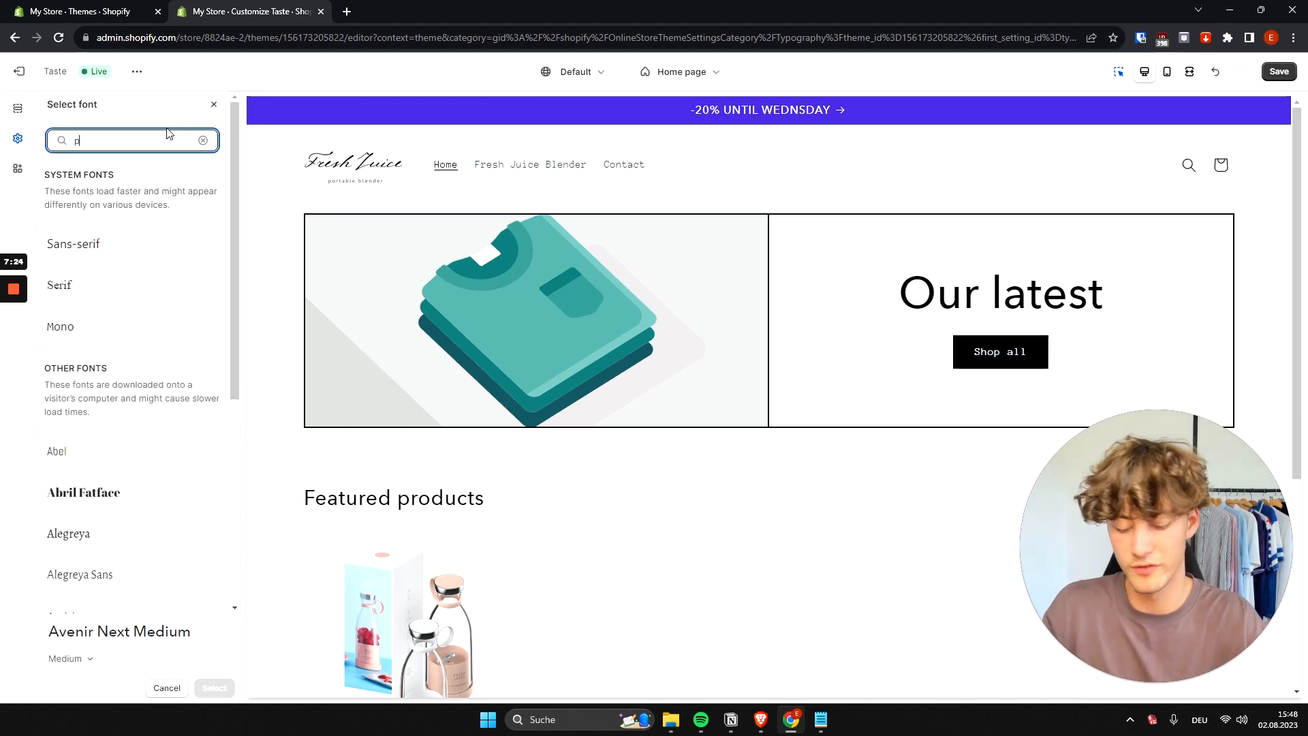
pyautogui.write('oppins')
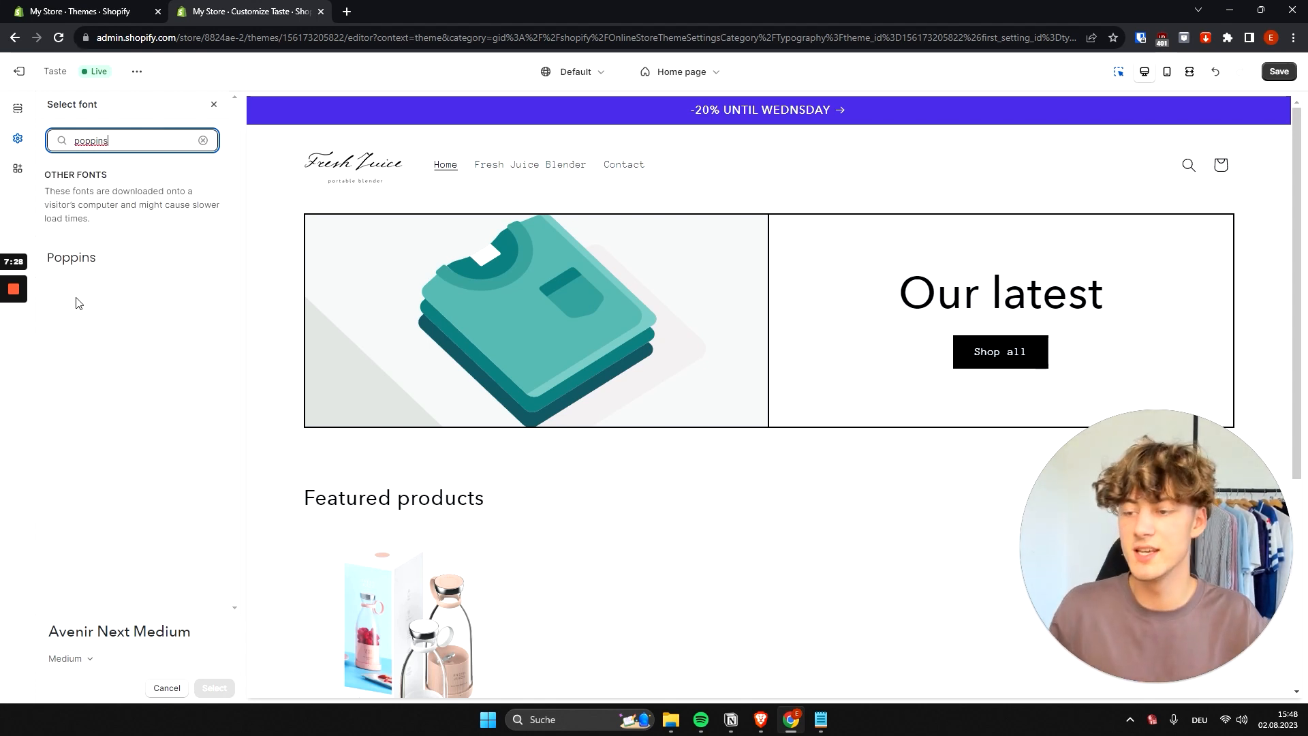
pyautogui.click(107, 259)
pyautogui.click(215, 688)
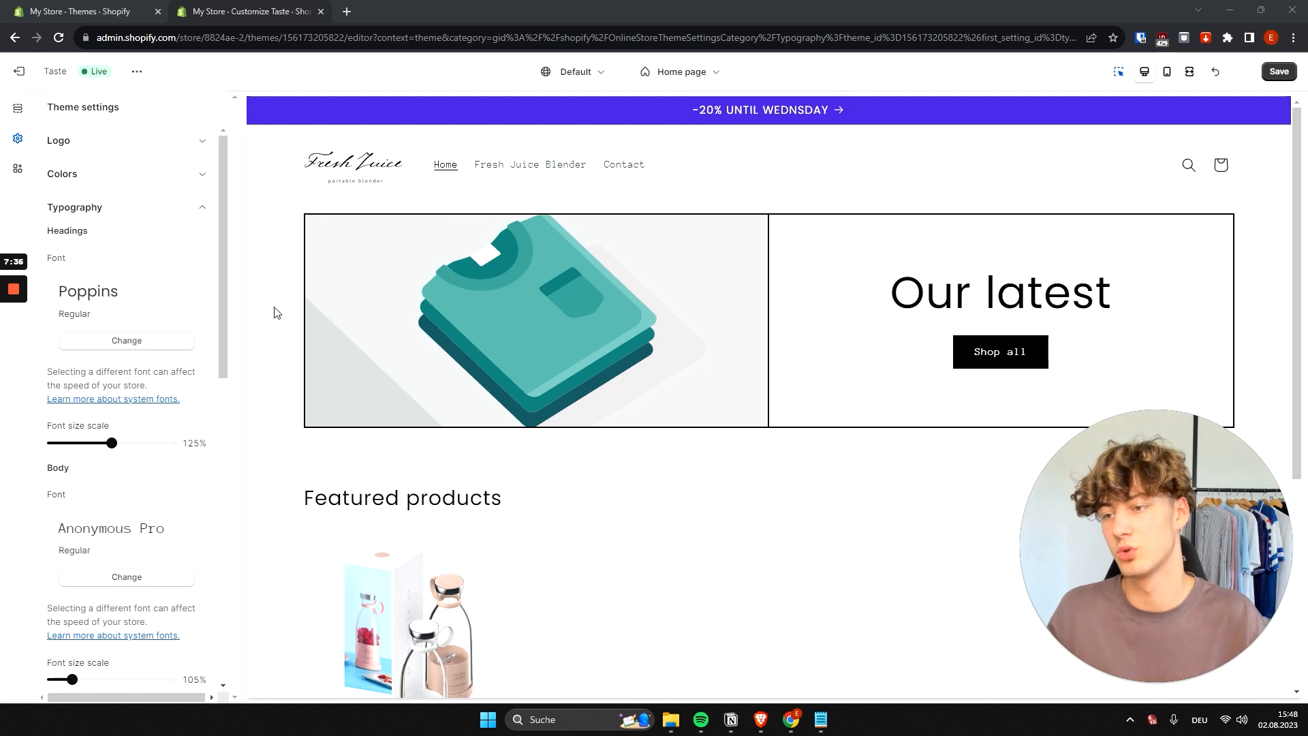
pyautogui.click(147, 206)
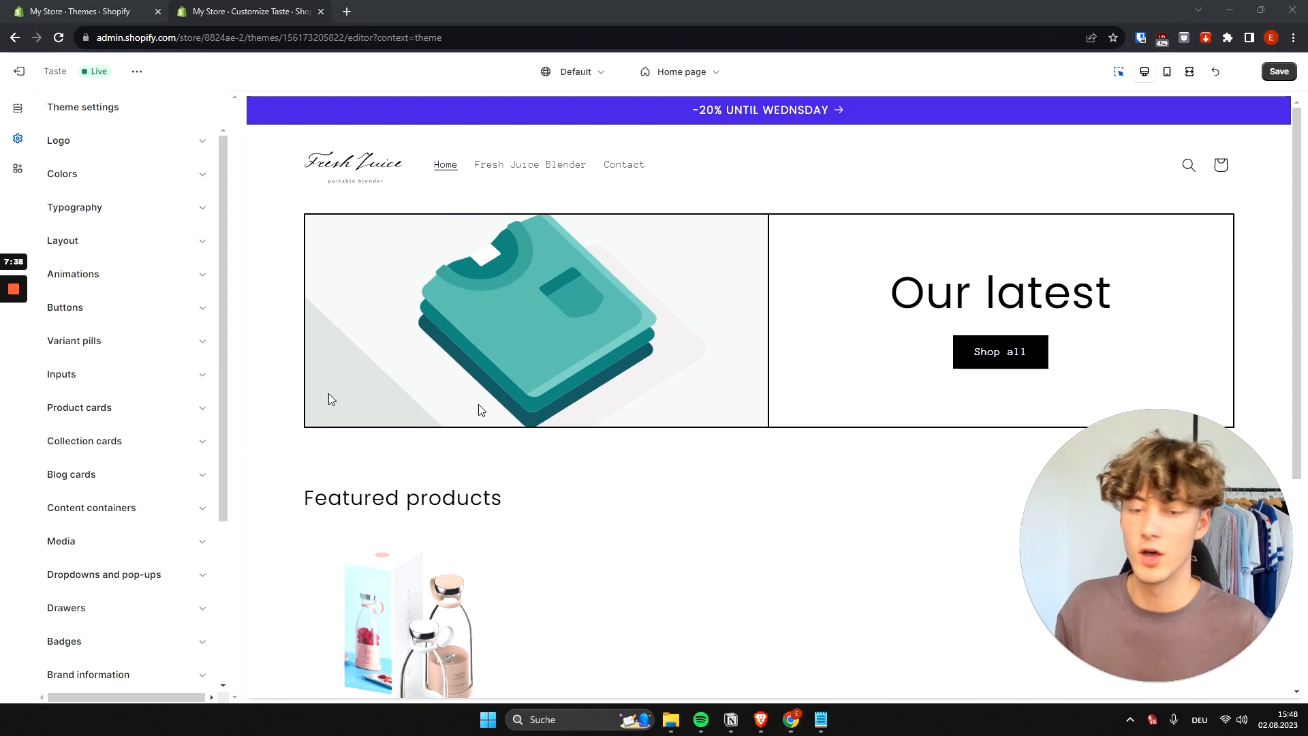
# Set the theme layout's page width to 1400px and collapse the layout settings
pyautogui.click(194, 240)
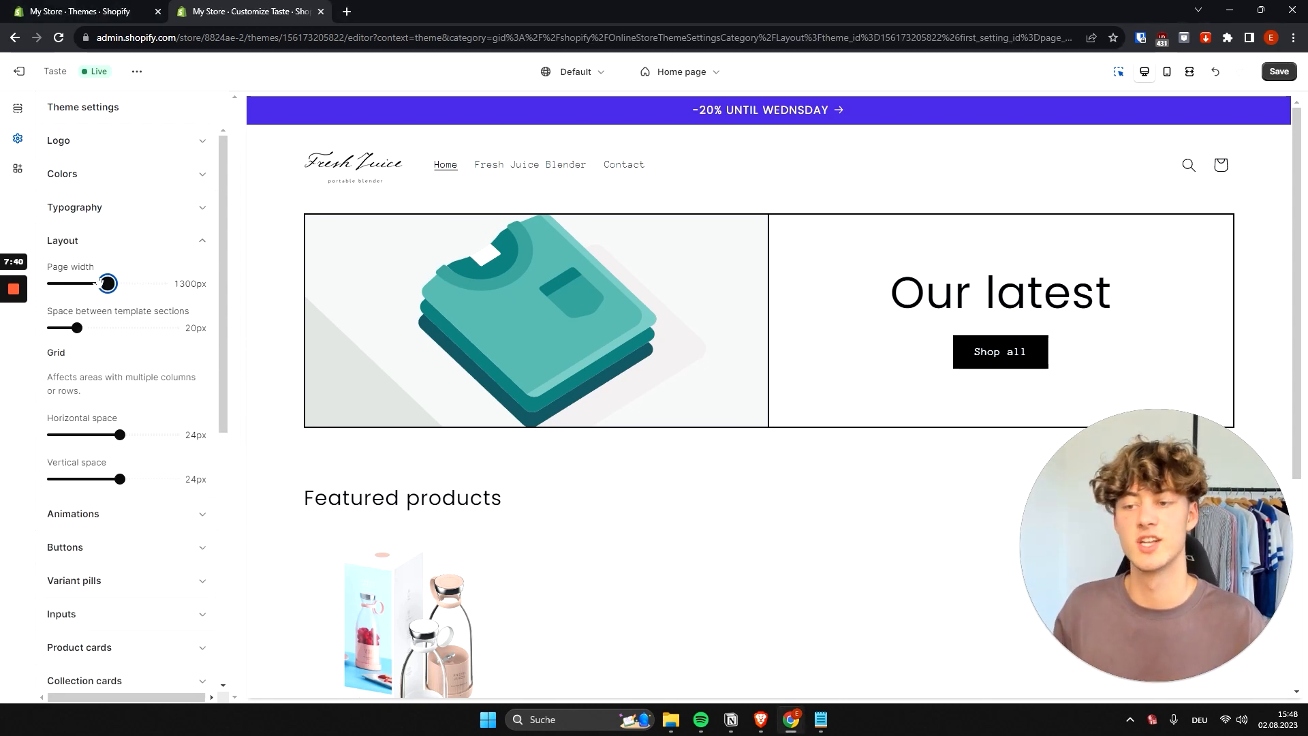
pyautogui.moveTo(163, 284); pyautogui.dragTo(128, 285)
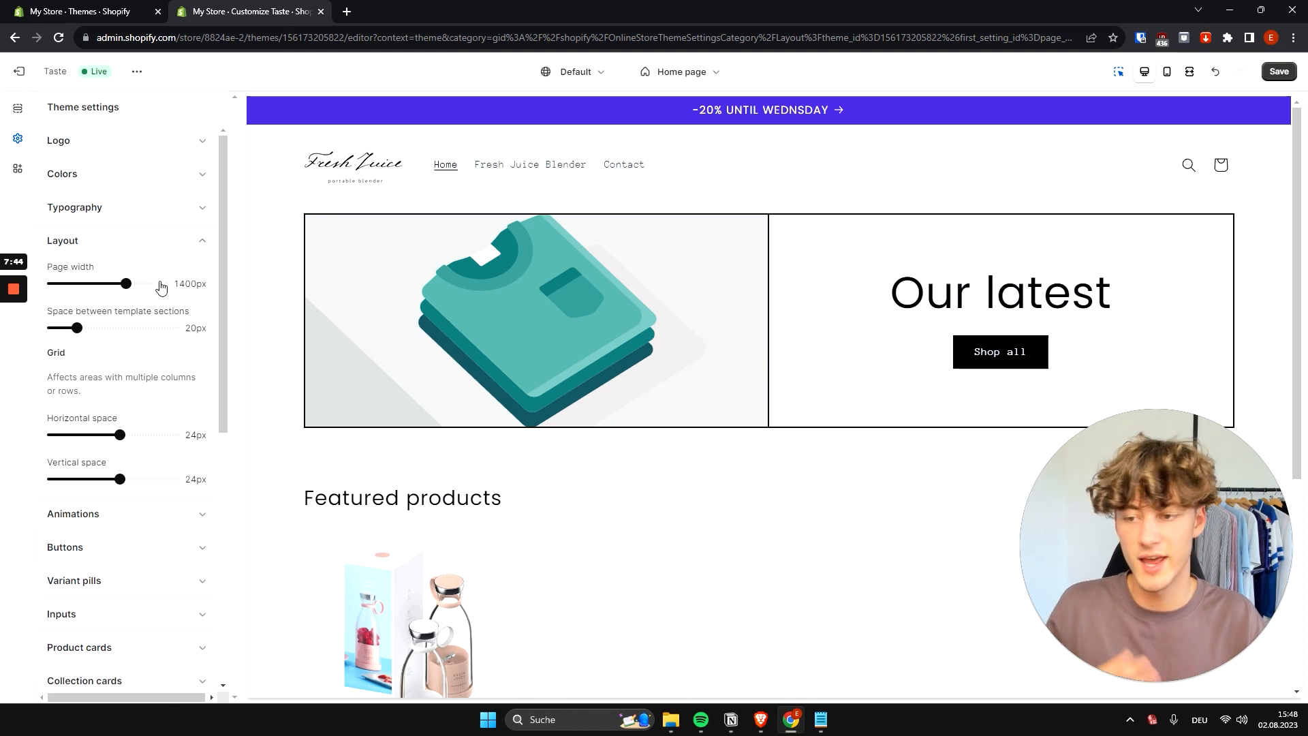
pyautogui.click(162, 286)
pyautogui.click(154, 253)
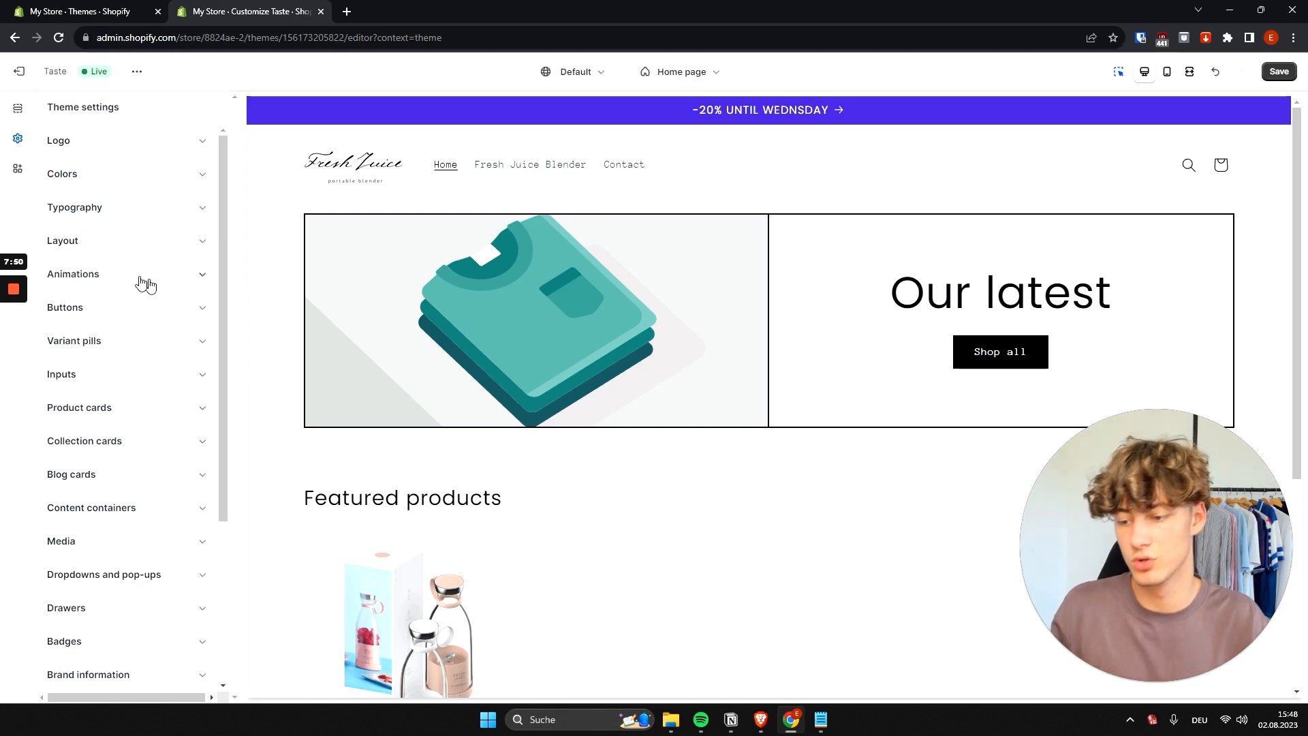
# Open the theme's social media settings and look over the account link fields, starting with Facebook
pyautogui.scroll(-1, 138, 303)
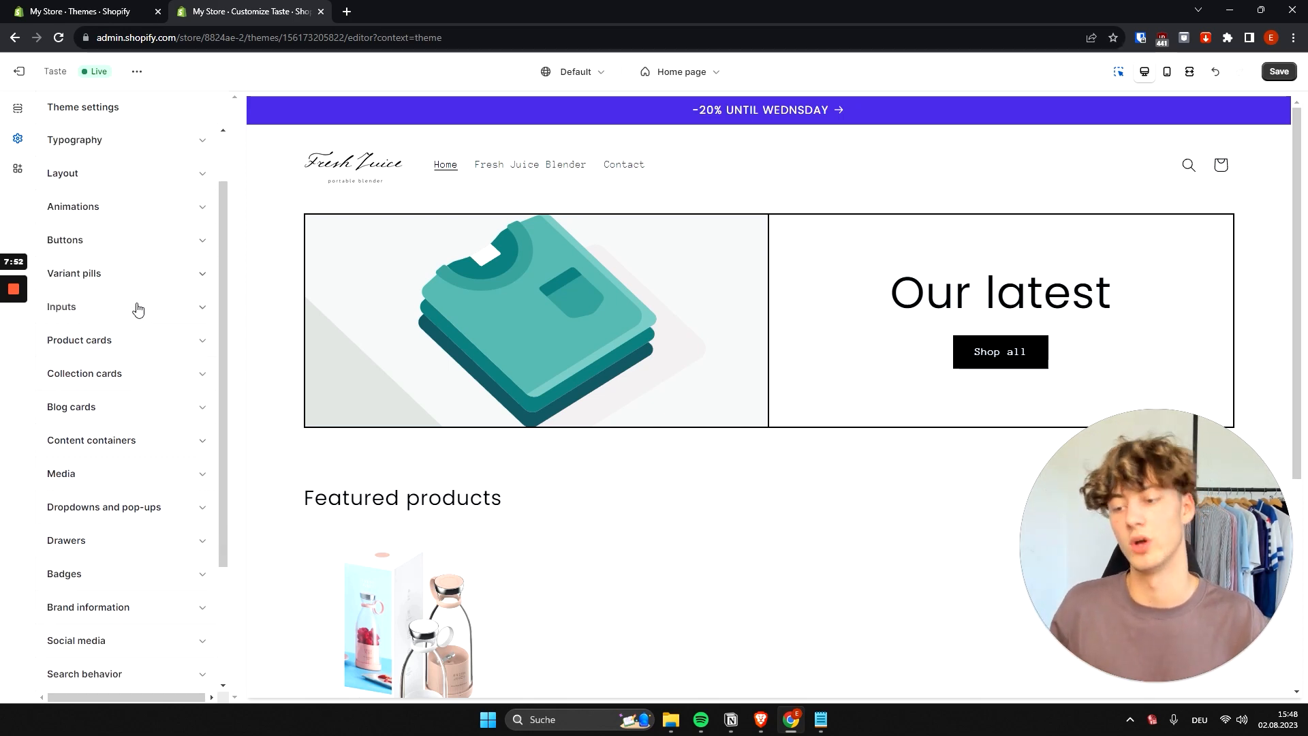
pyautogui.scroll(-1, 137, 453)
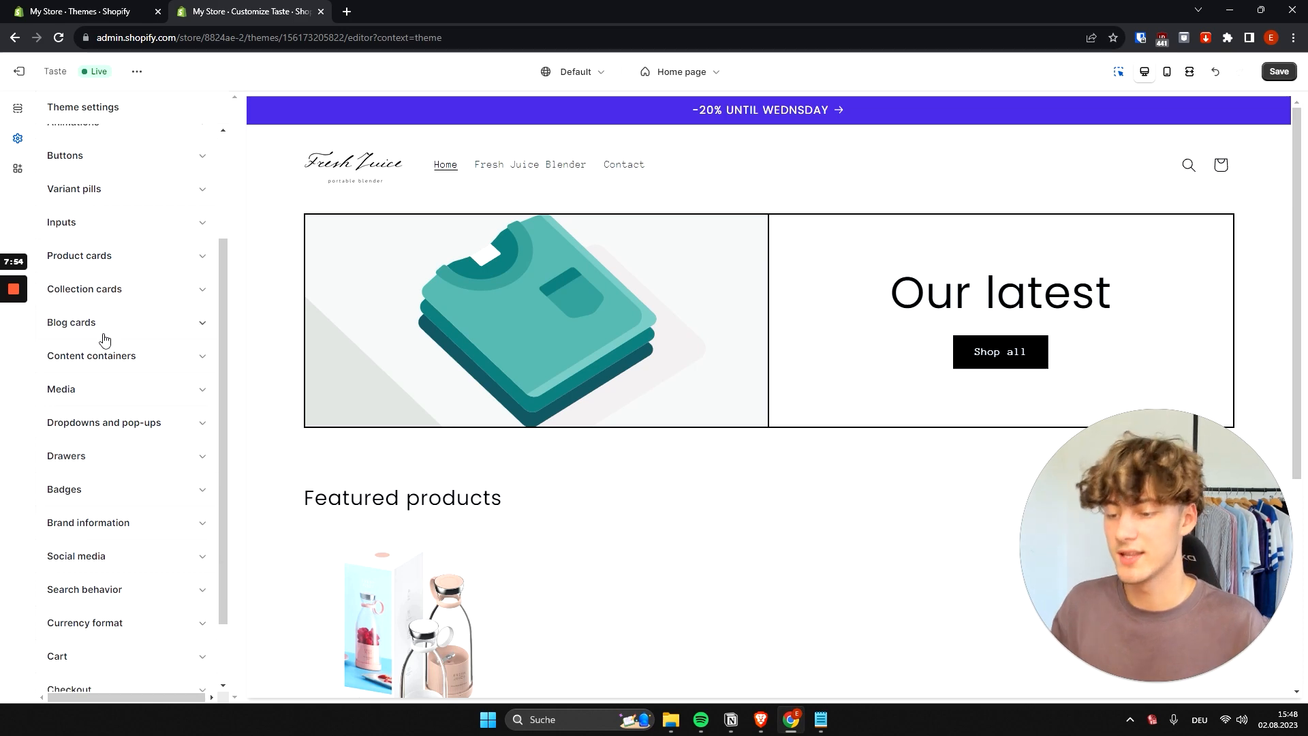
pyautogui.scroll(-1, 119, 356)
pyautogui.click(93, 481)
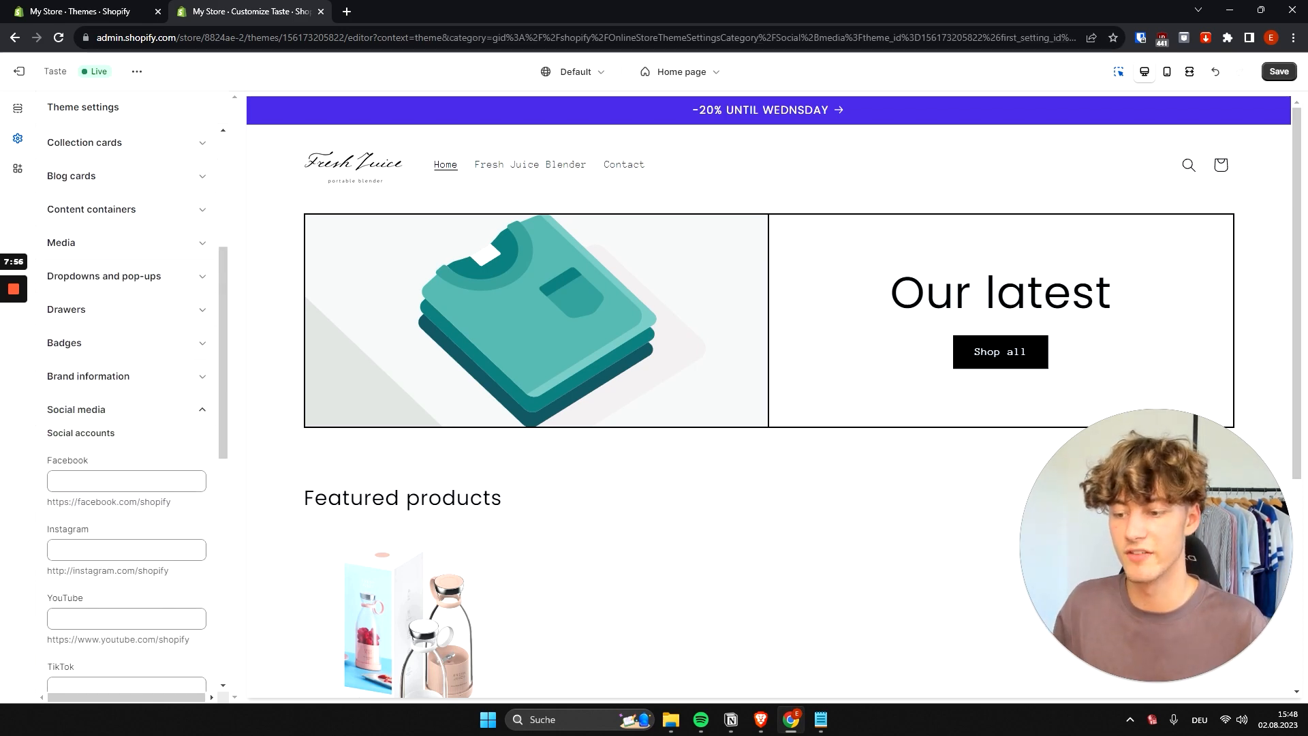
pyautogui.scroll(-3, 126, 409)
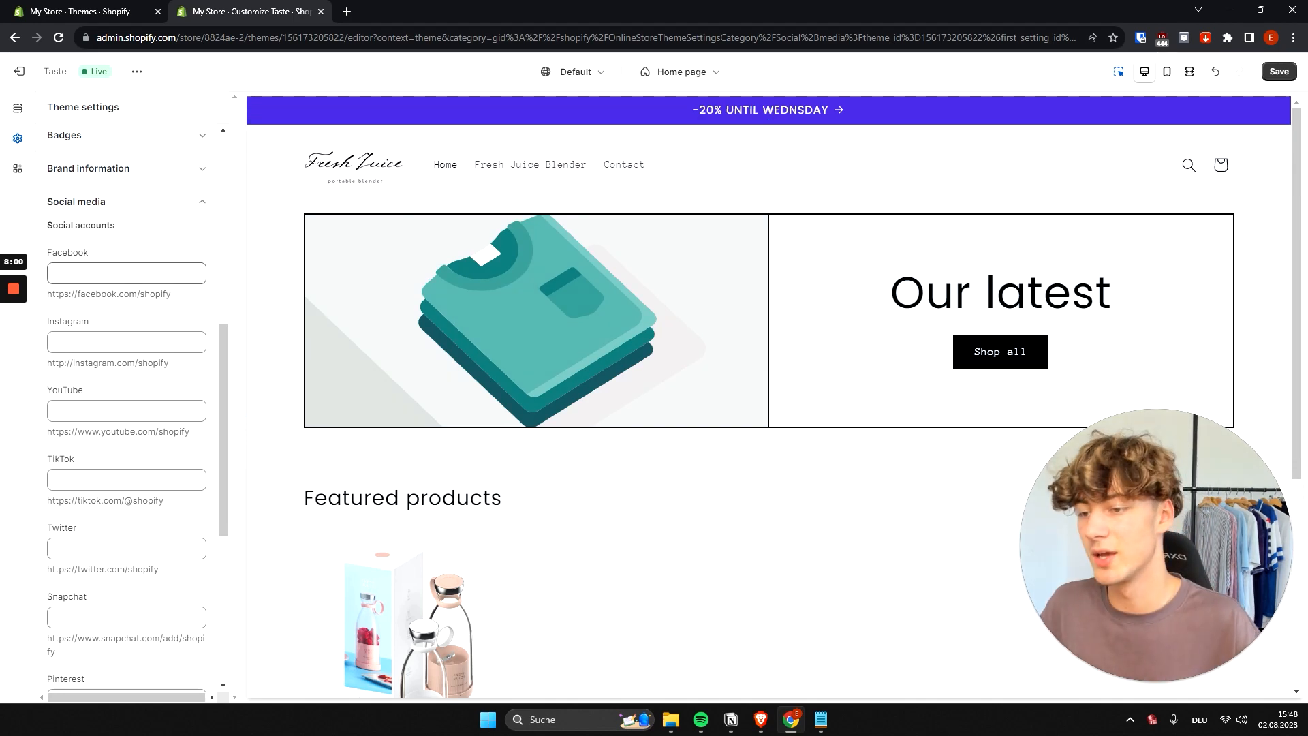
pyautogui.moveTo(90, 254); pyautogui.dragTo(62, 255)
pyautogui.click(74, 271)
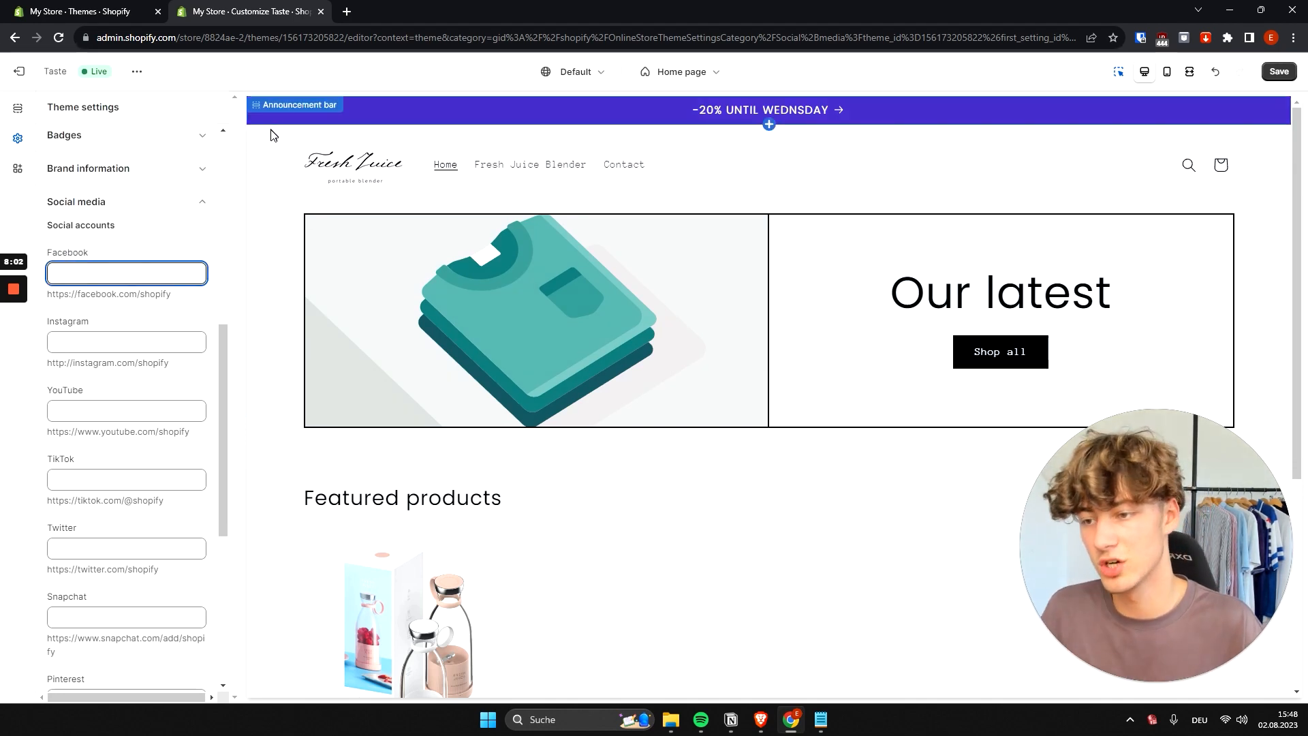
# Enter the placeholder "ddfssdfdfs" as the YouTube account link and check the footer in the preview
pyautogui.scroll(-5, 271, 134)
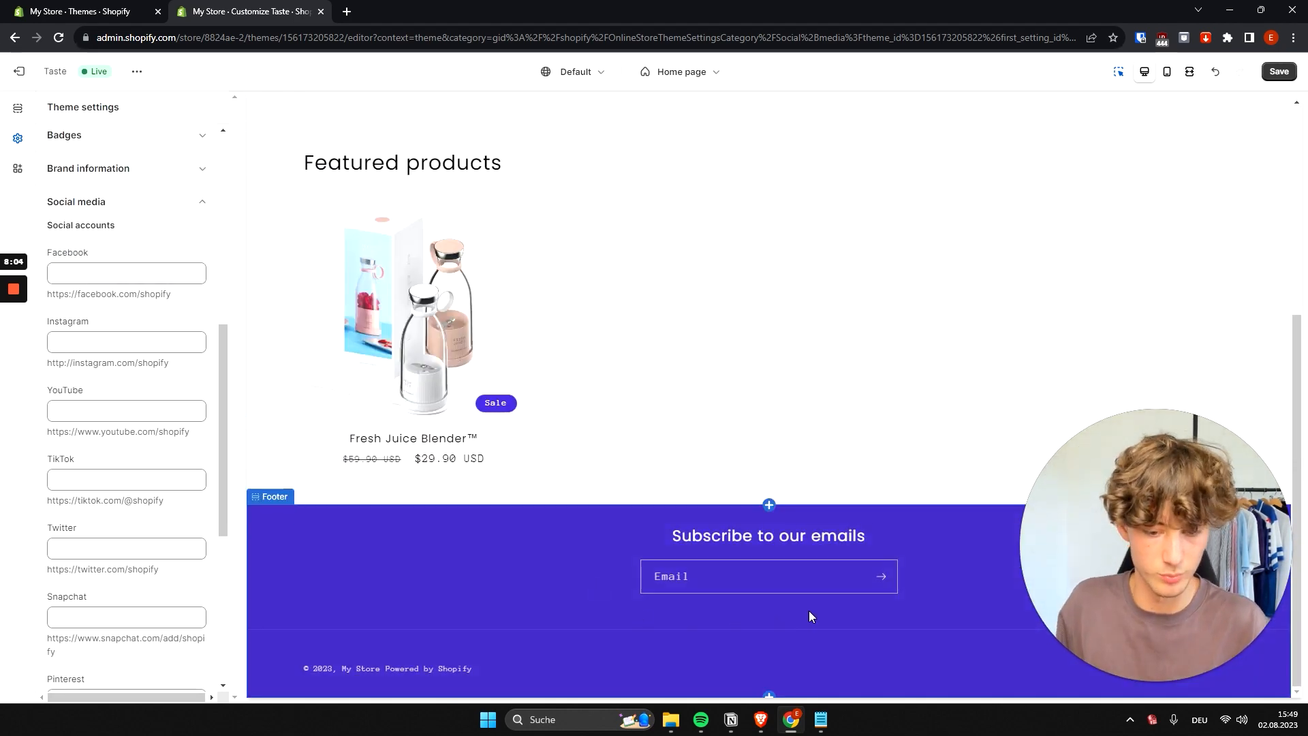
pyautogui.click(126, 410)
pyautogui.write('ddfssdfdfs')
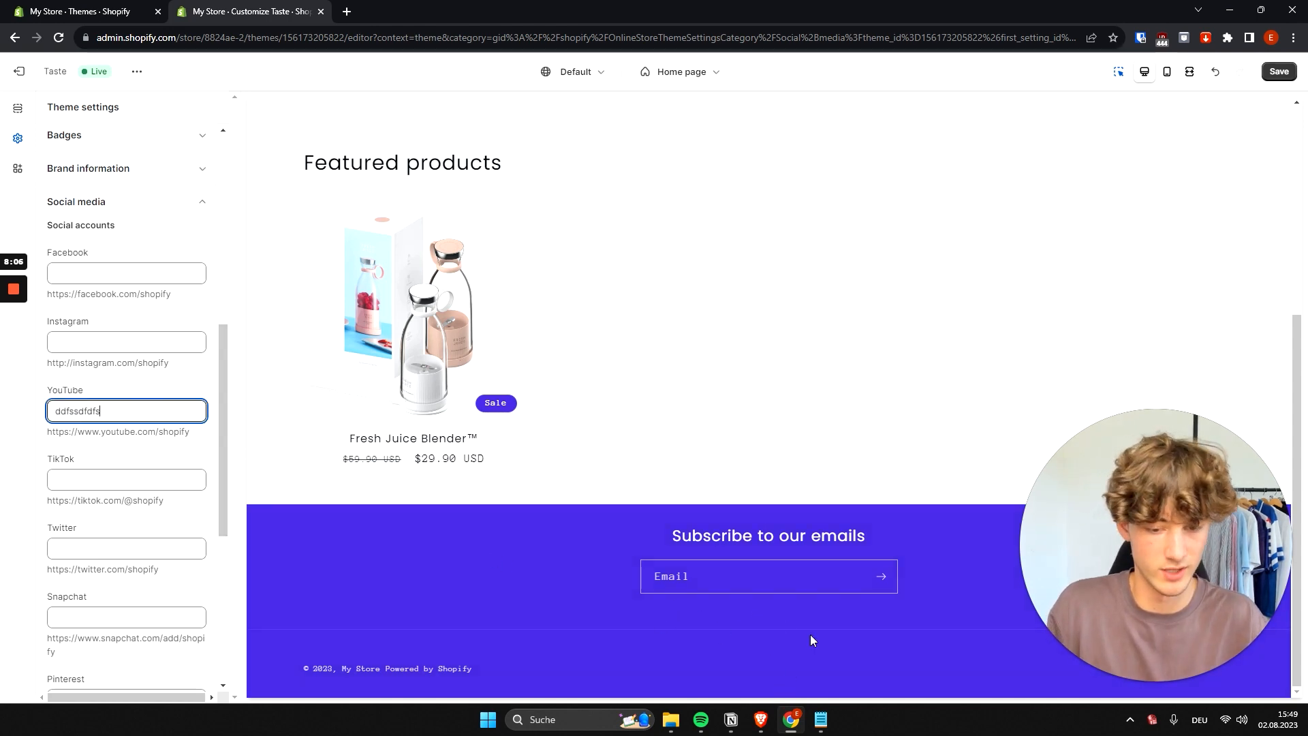
pyautogui.click(713, 582)
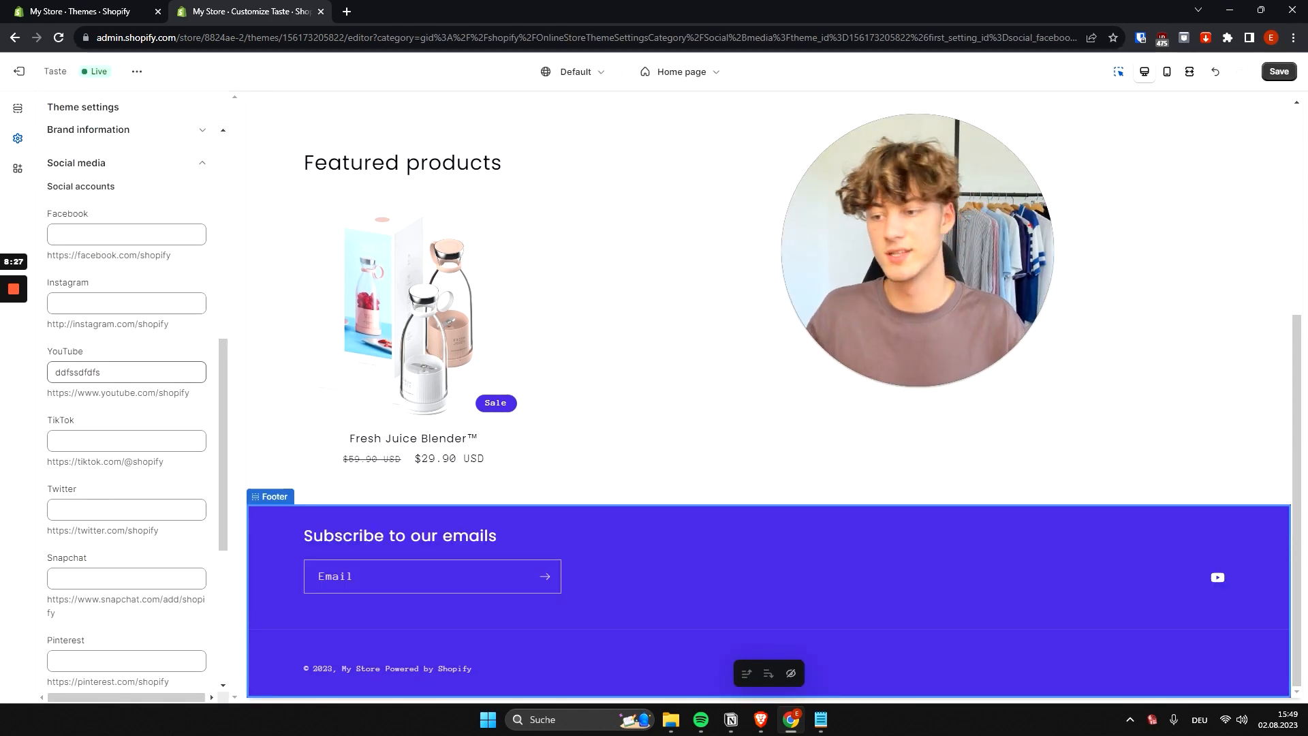
pyautogui.moveTo(112, 373); pyautogui.dragTo(41, 374)
pyautogui.click(156, 351)
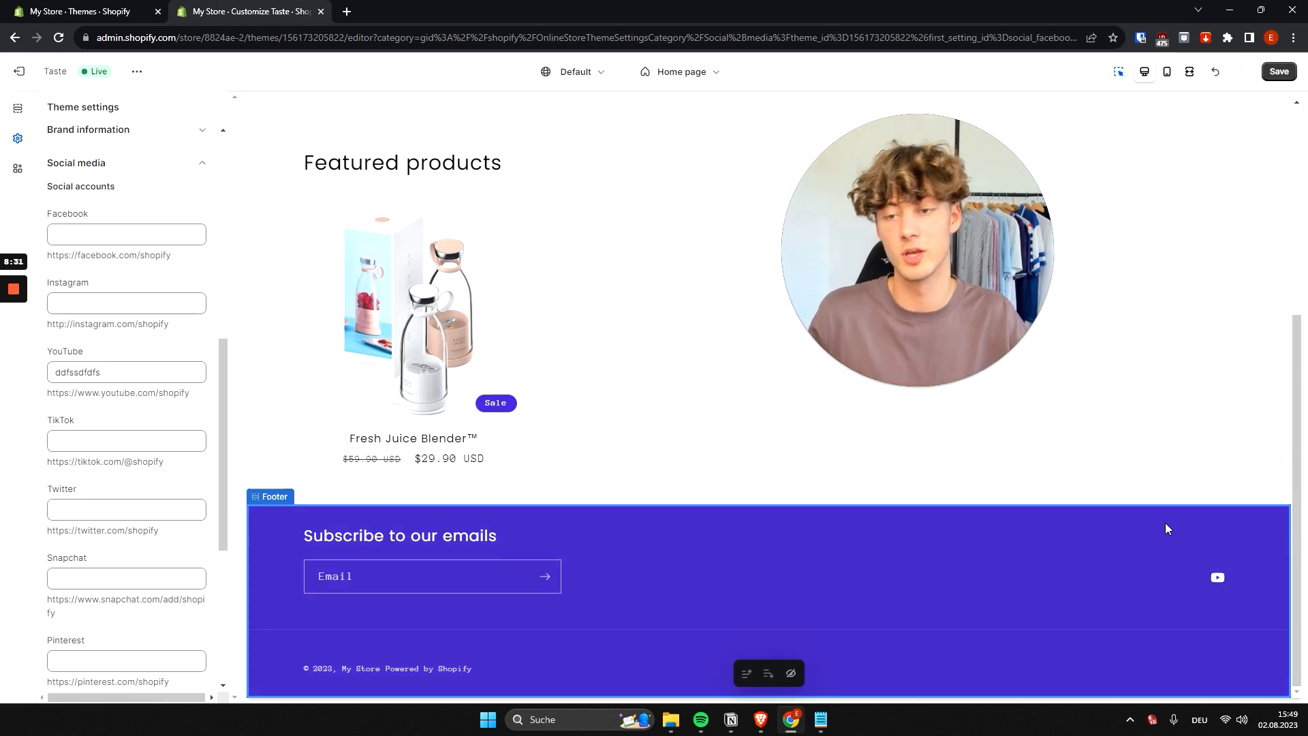
pyautogui.scroll(5, 1165, 522)
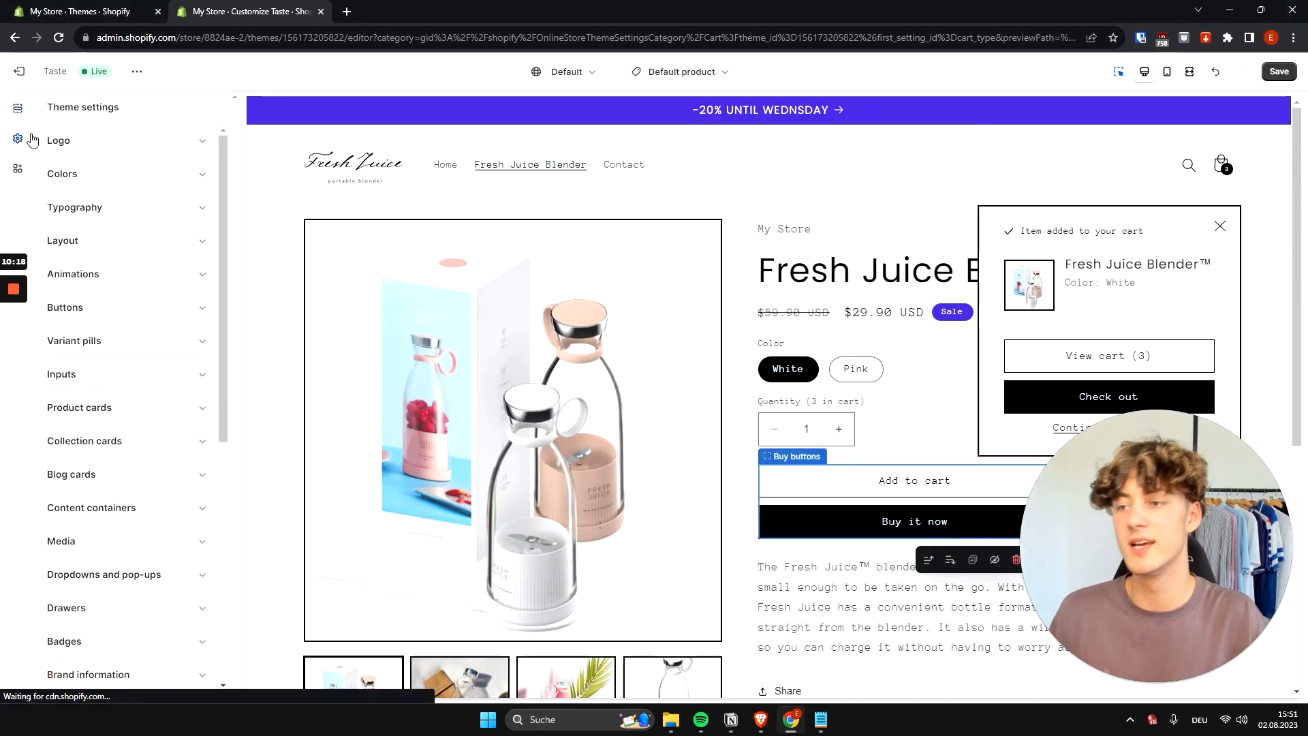
# Leave the theme settings for the section view and go from the product page to the home page via the store logo
pyautogui.click(18, 107)
pyautogui.click(375, 178)
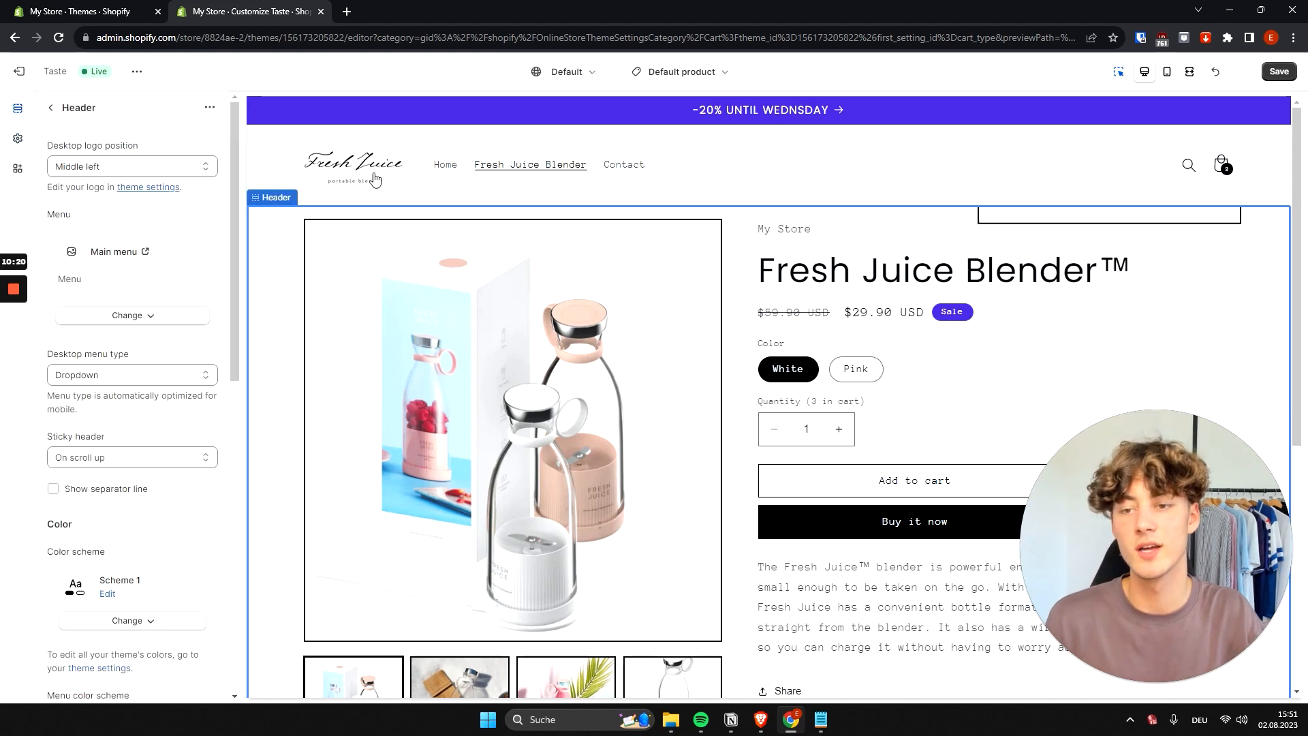
pyautogui.click(374, 178)
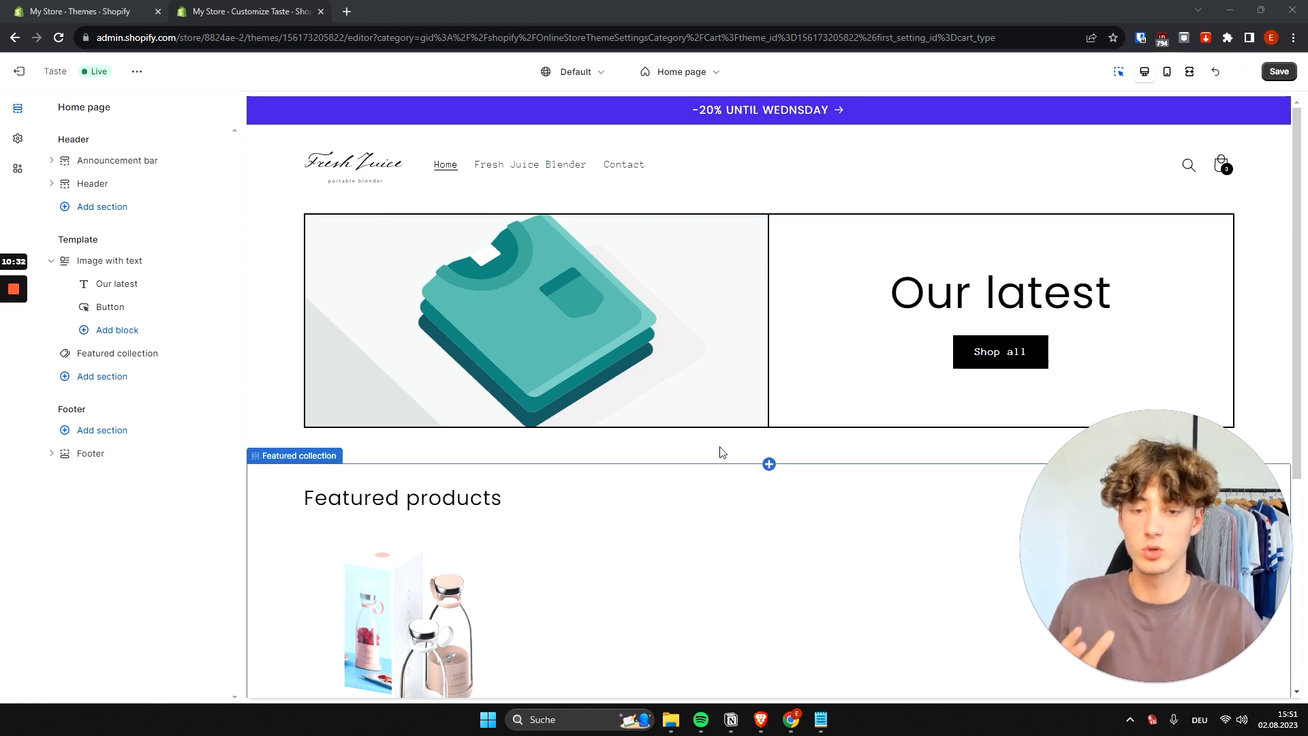
# Set the home page's Image with text section to the yellow pineapple and lemon blender JPG from the store library
pyautogui.click(551, 296)
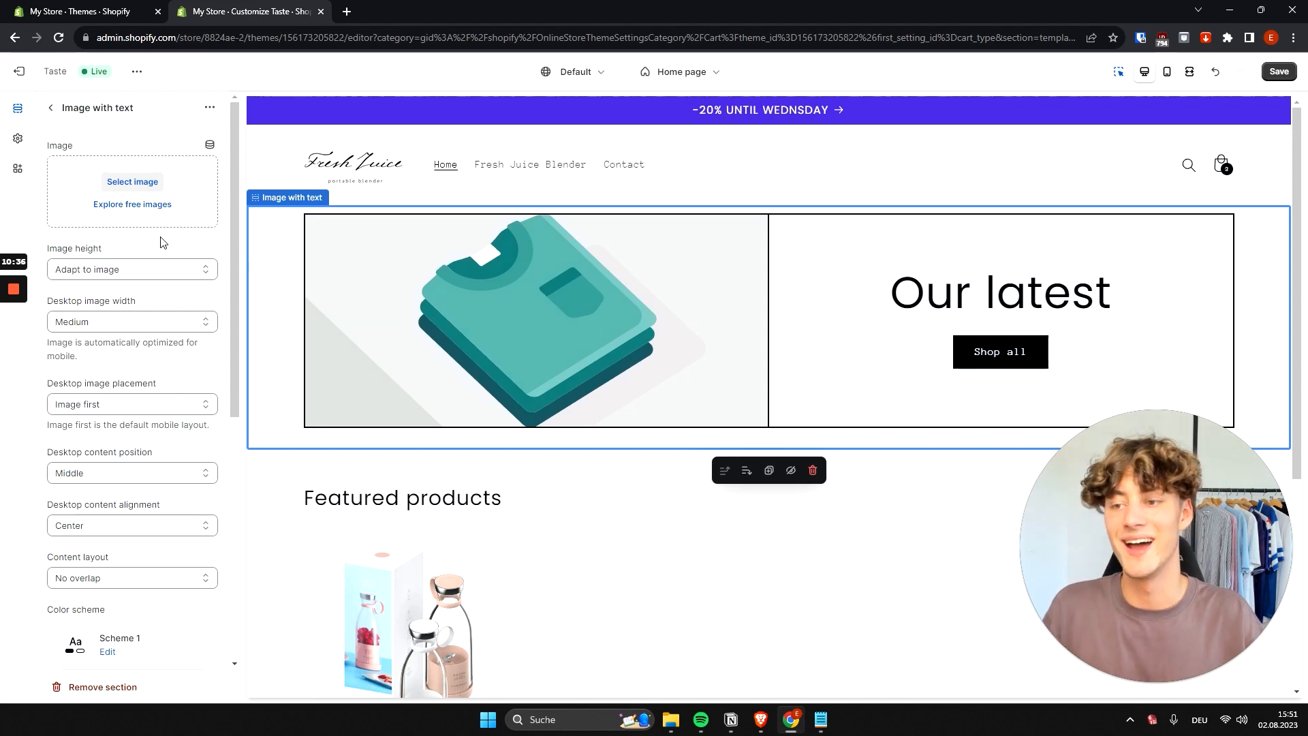
pyautogui.click(123, 183)
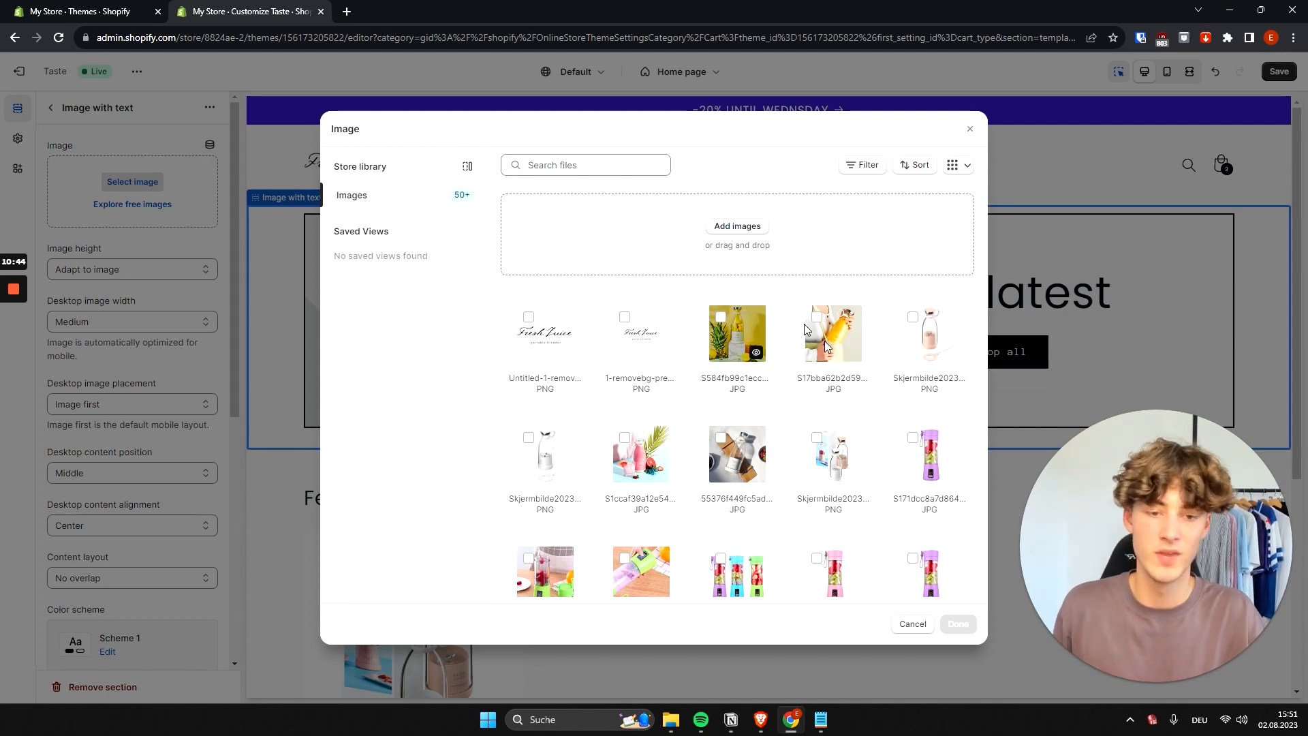
pyautogui.scroll(-3, 806, 330)
pyautogui.scroll(3, 750, 327)
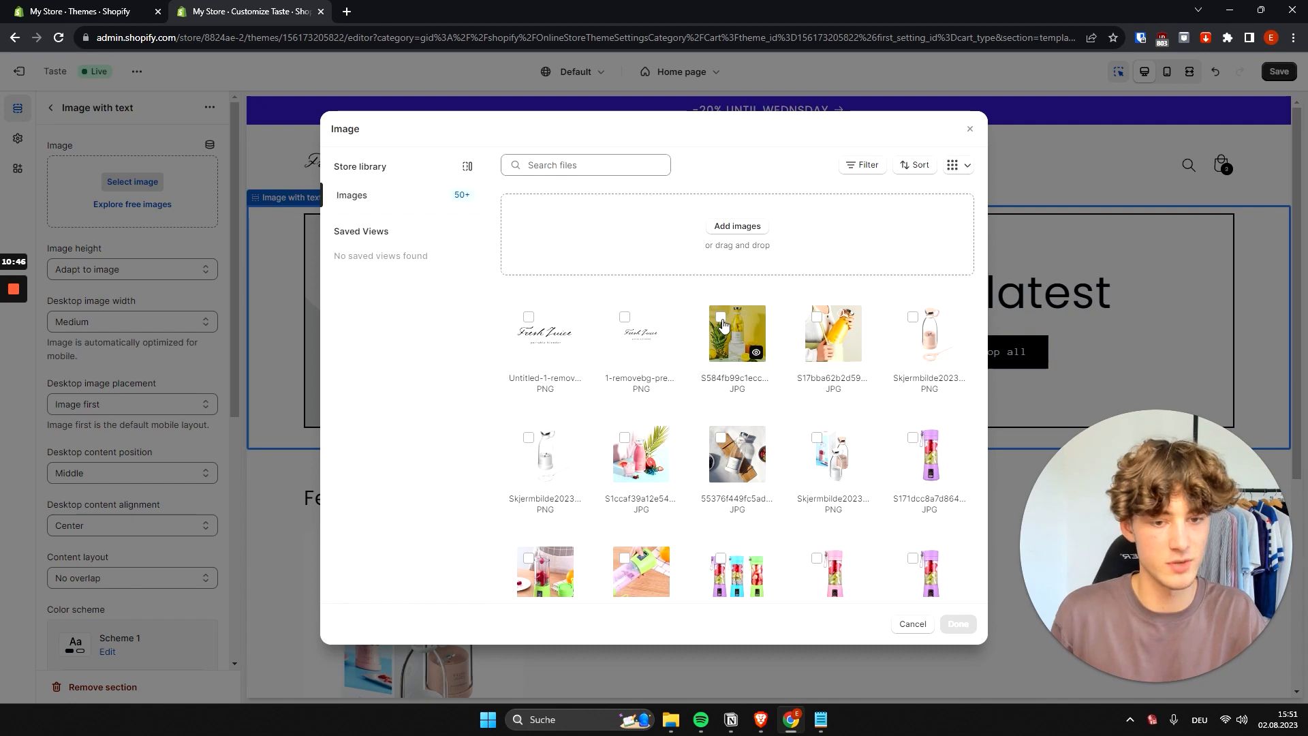
pyautogui.click(971, 626)
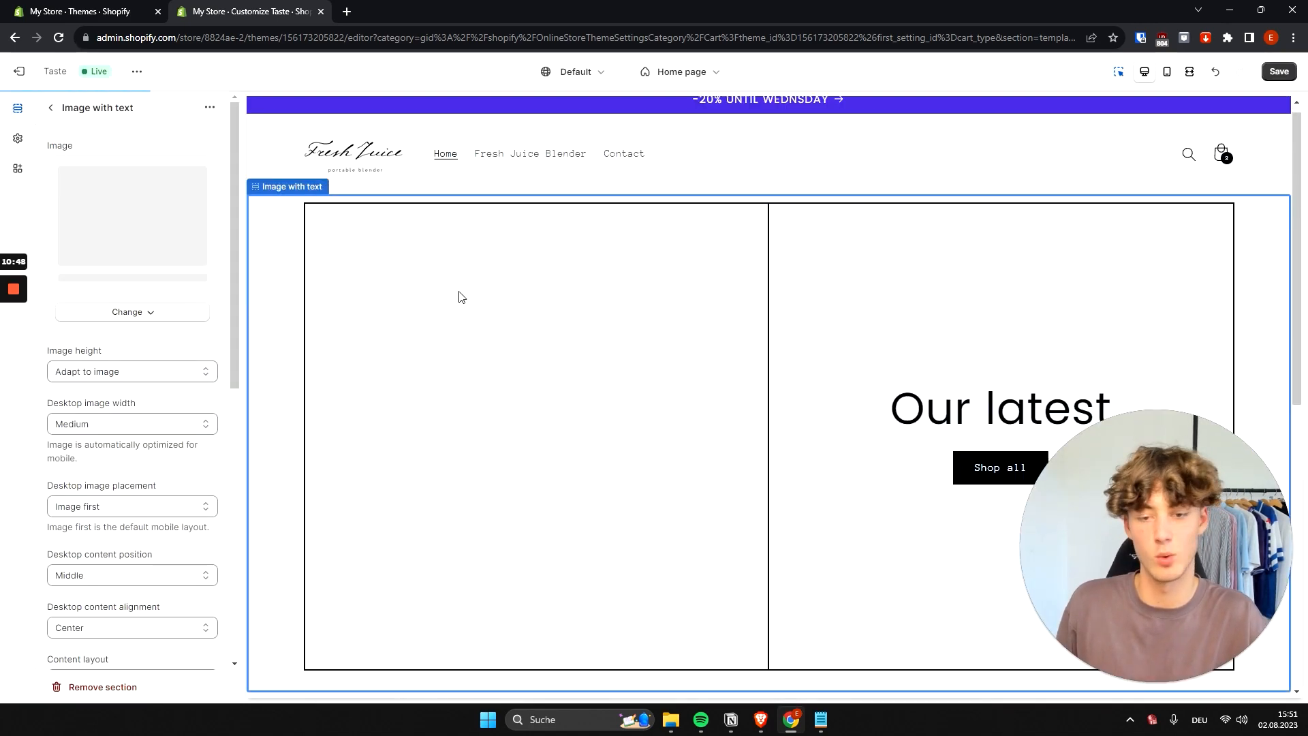
pyautogui.scroll(2, 954, 403)
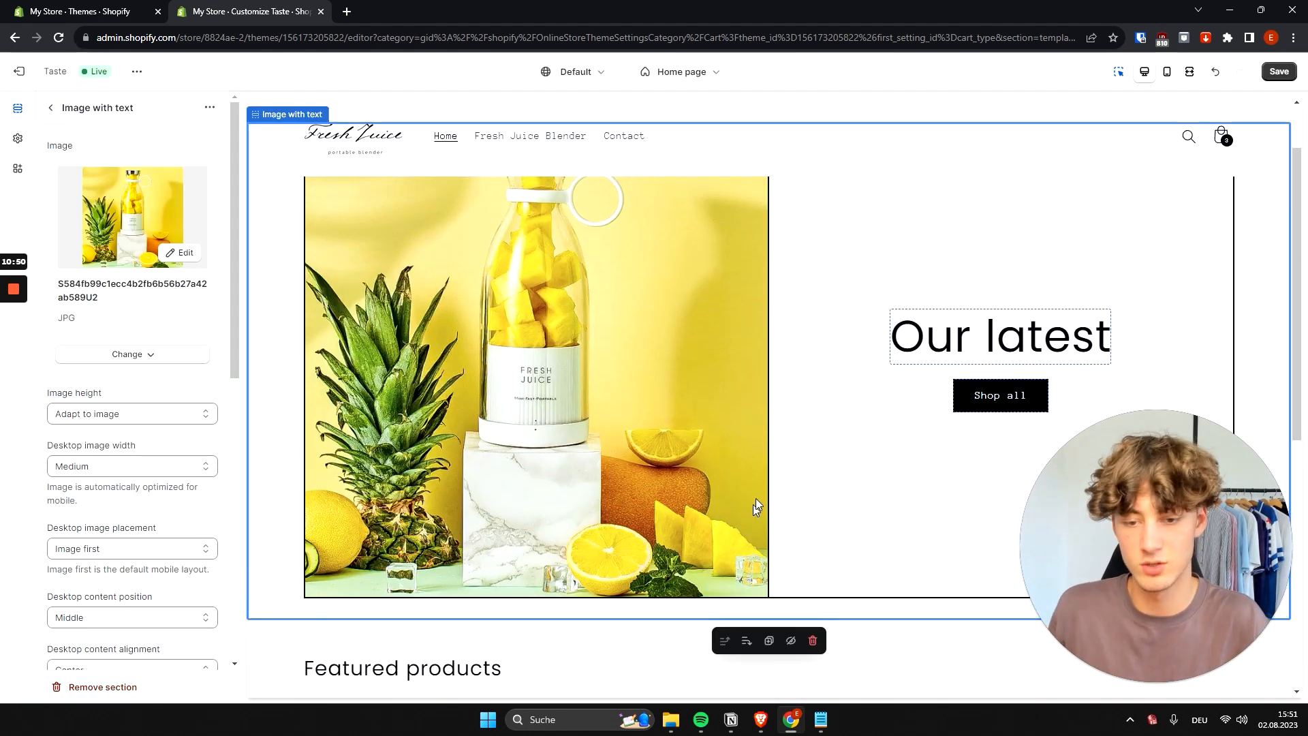
pyautogui.scroll(-1, 833, 458)
pyautogui.scroll(2, 847, 443)
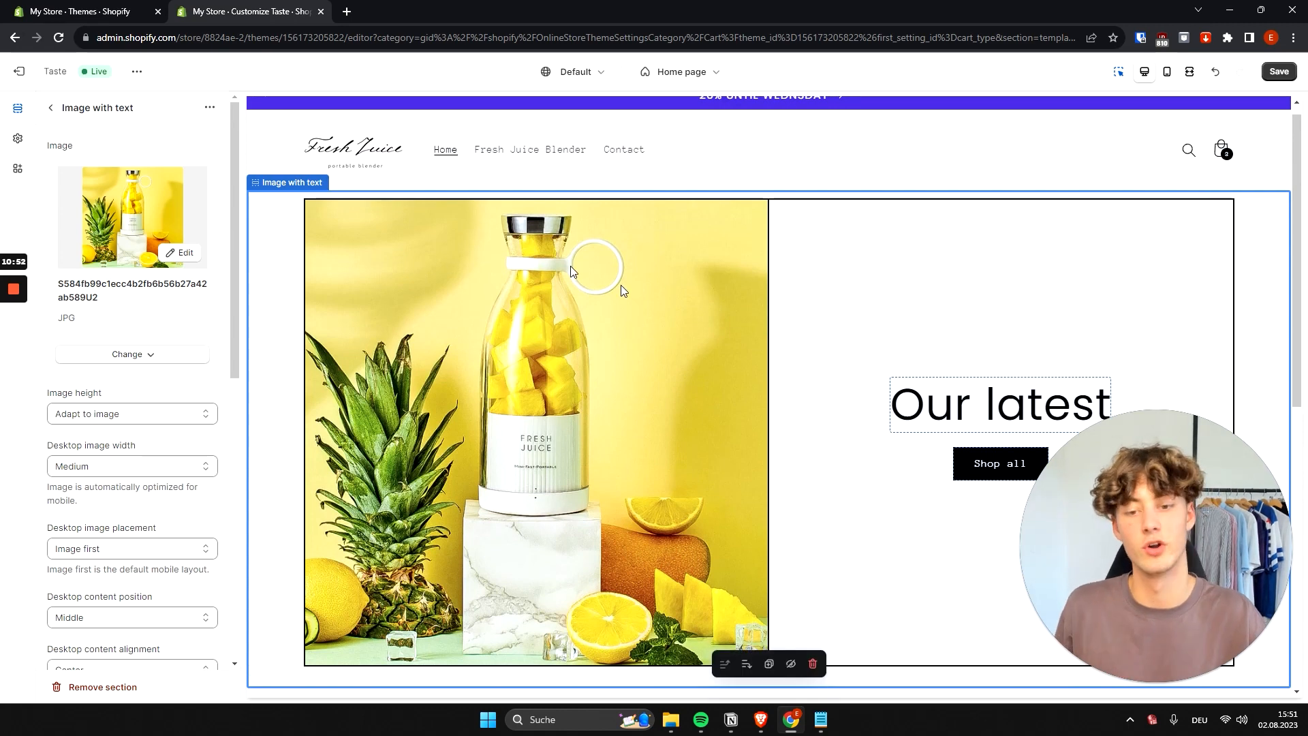
# Try the Small, Medium and Large image heights on the Image with text section
pyautogui.hotkey('alt', 'Tab')
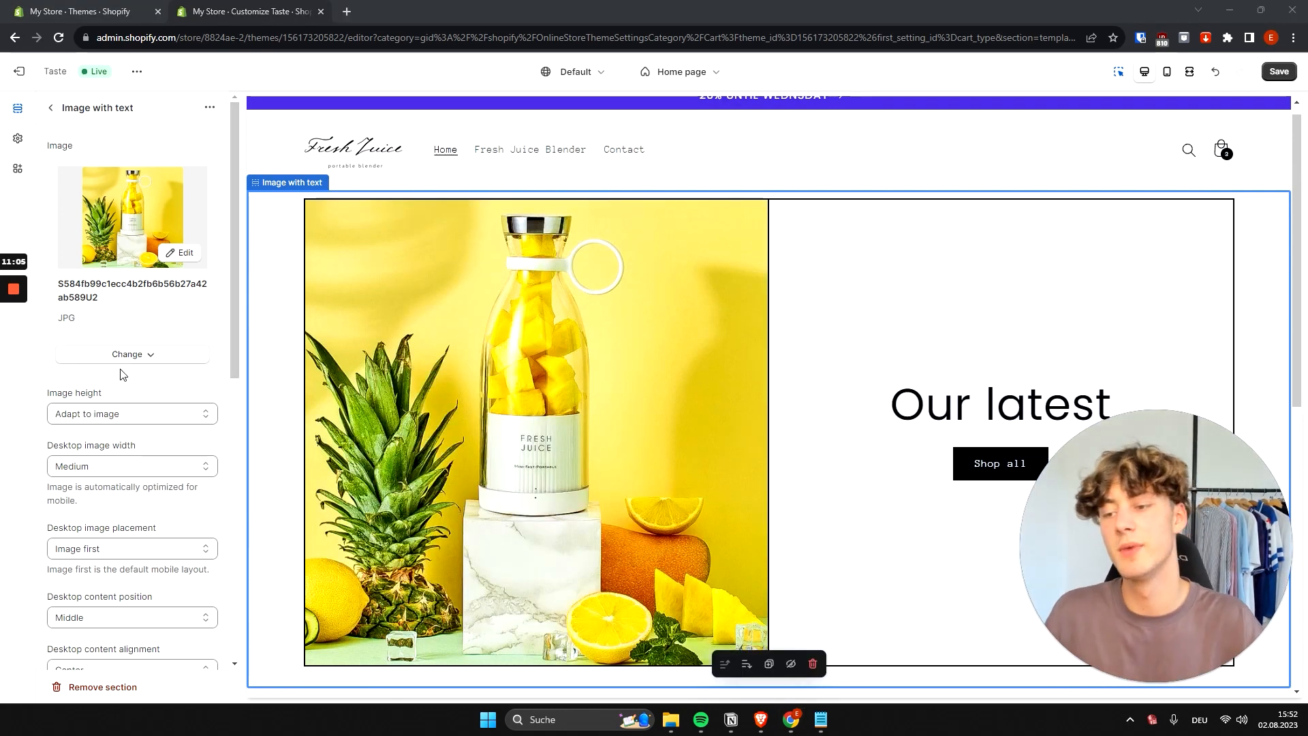
pyautogui.scroll(-1, 100, 393)
pyautogui.tripleClick(97, 327)
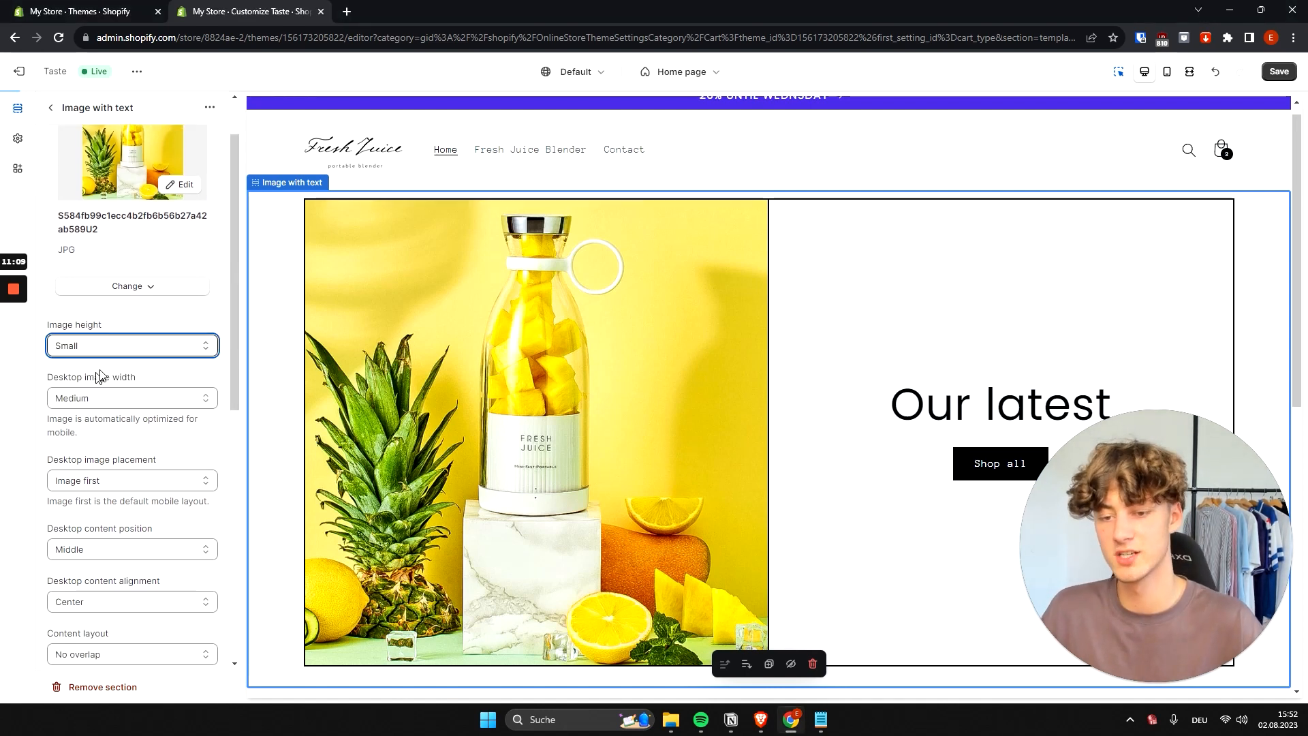
pyautogui.click(120, 347)
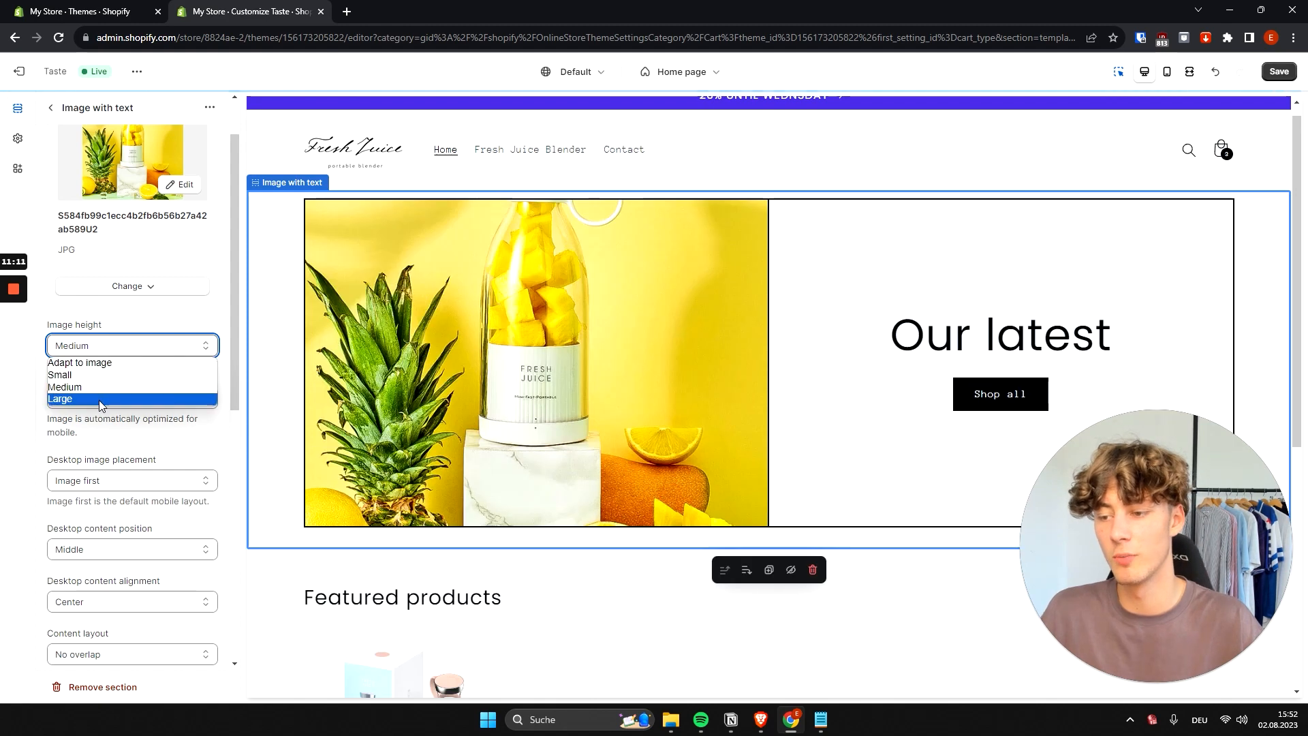
pyautogui.click(102, 400)
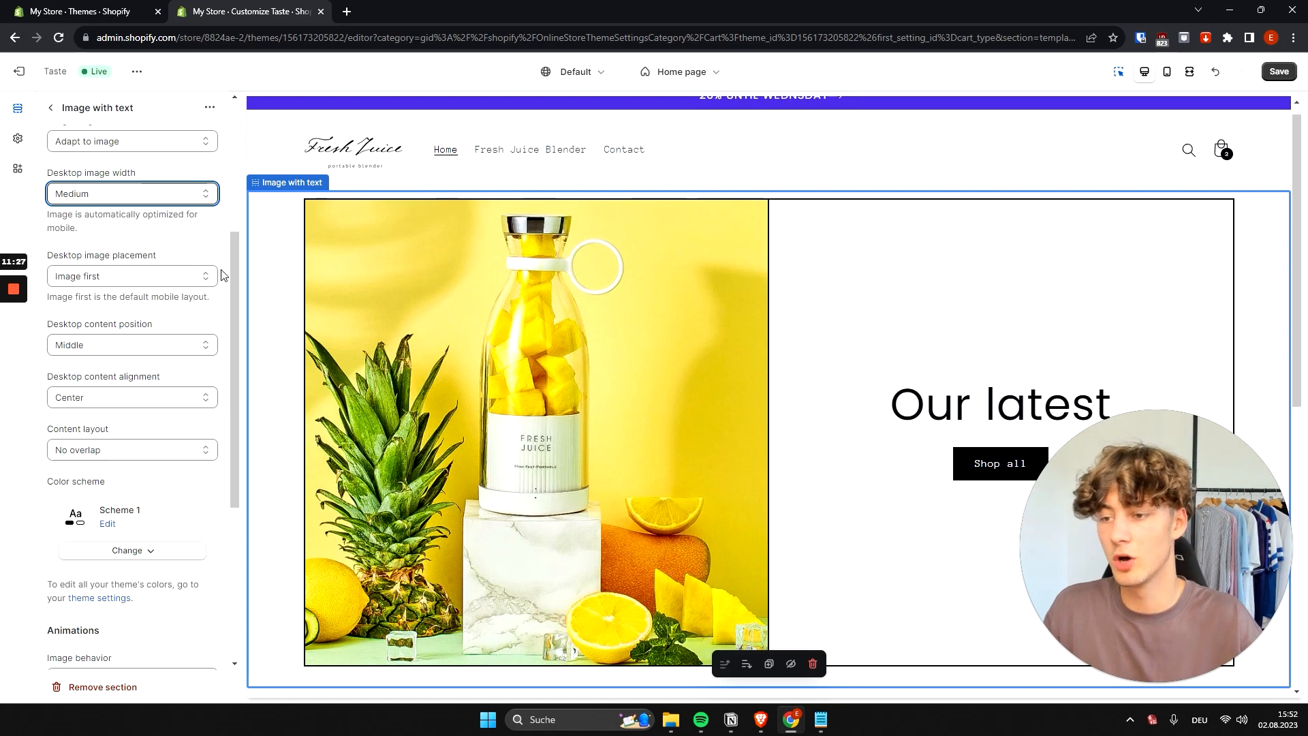
# Look at the desktop image placement options of the Image with text section
pyautogui.moveTo(157, 255); pyautogui.dragTo(73, 255)
pyautogui.click(142, 281)
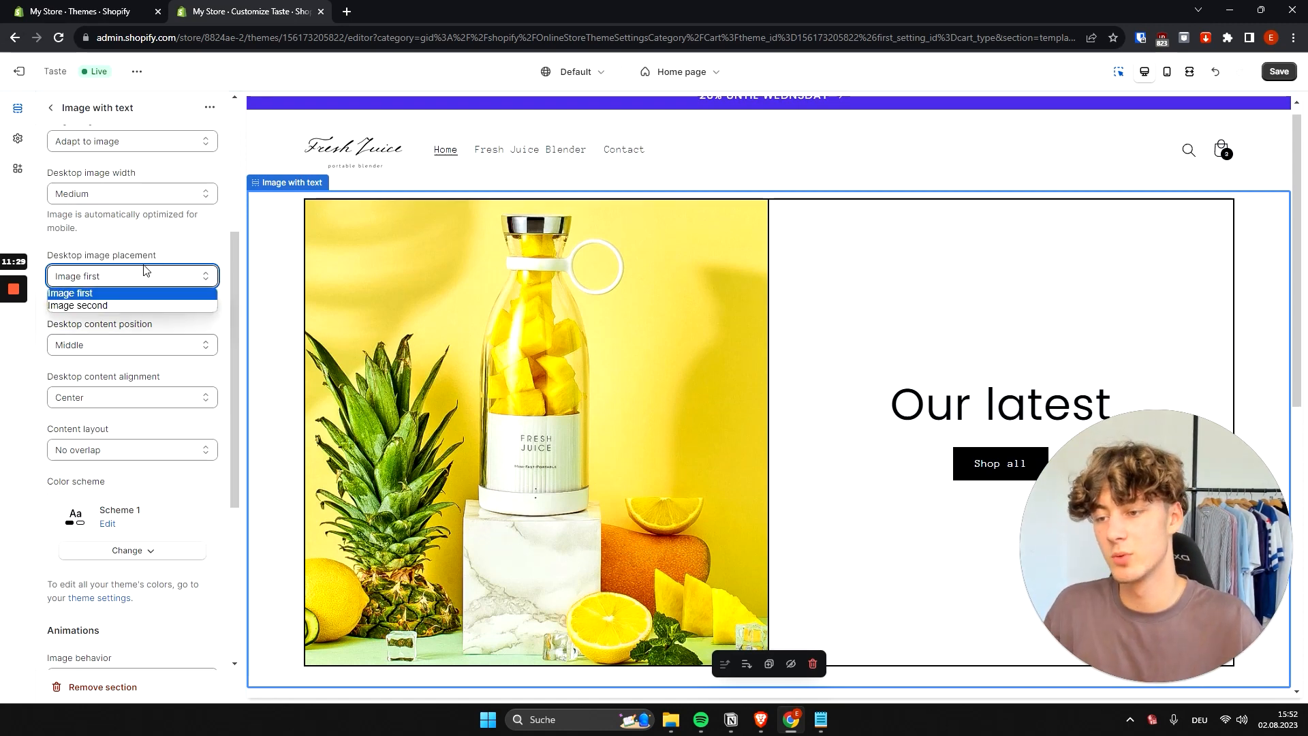
pyautogui.click(142, 274)
pyautogui.click(136, 274)
pyautogui.click(136, 273)
# Try the Top, Middle and Bottom desktop content positions for the section's heading and button
pyautogui.moveTo(159, 324); pyautogui.dragTo(116, 334)
pyautogui.click(107, 325)
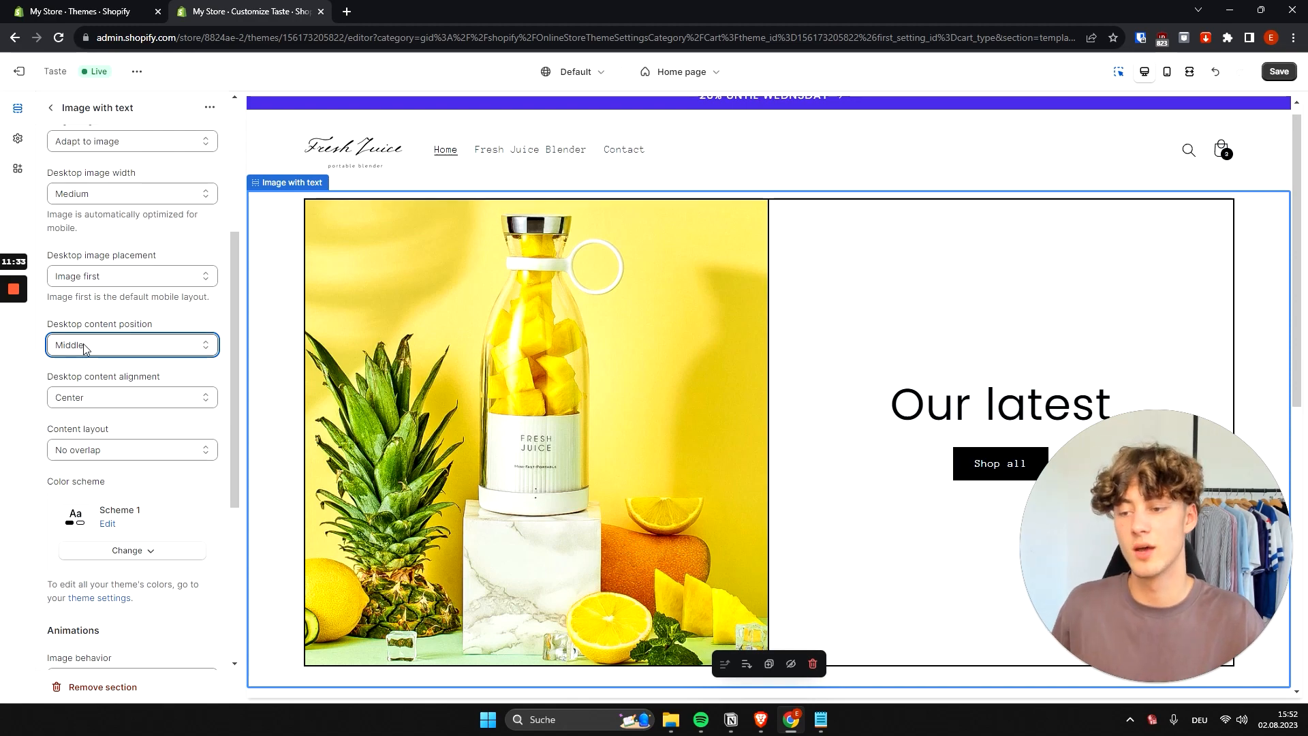
pyautogui.click(96, 348)
pyautogui.click(96, 364)
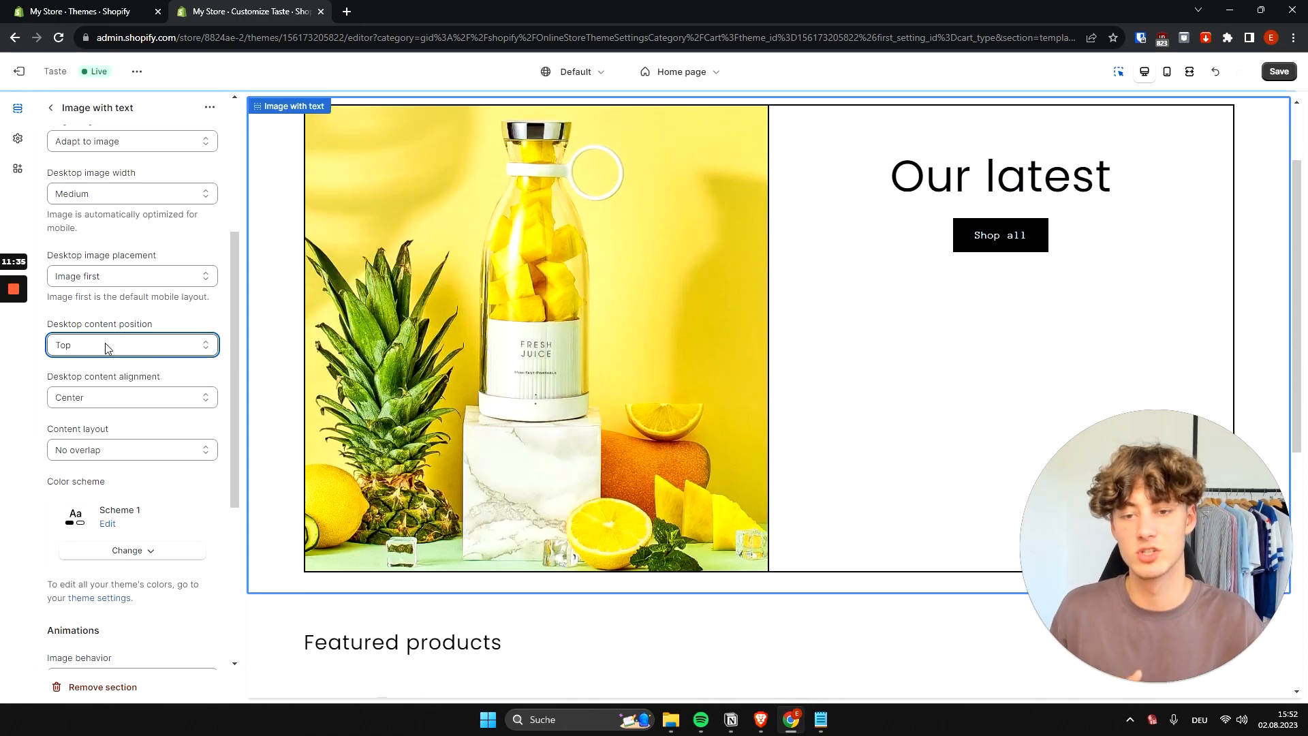
pyautogui.click(105, 347)
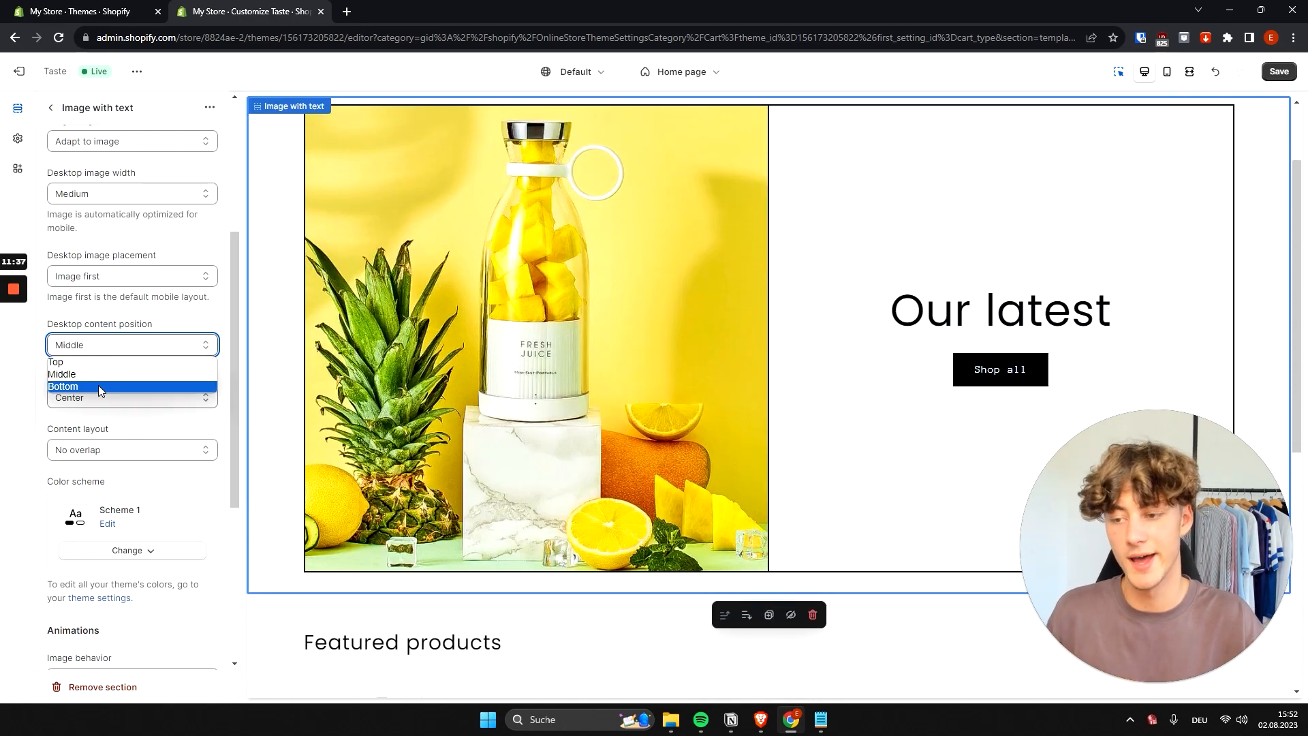
pyautogui.click(100, 386)
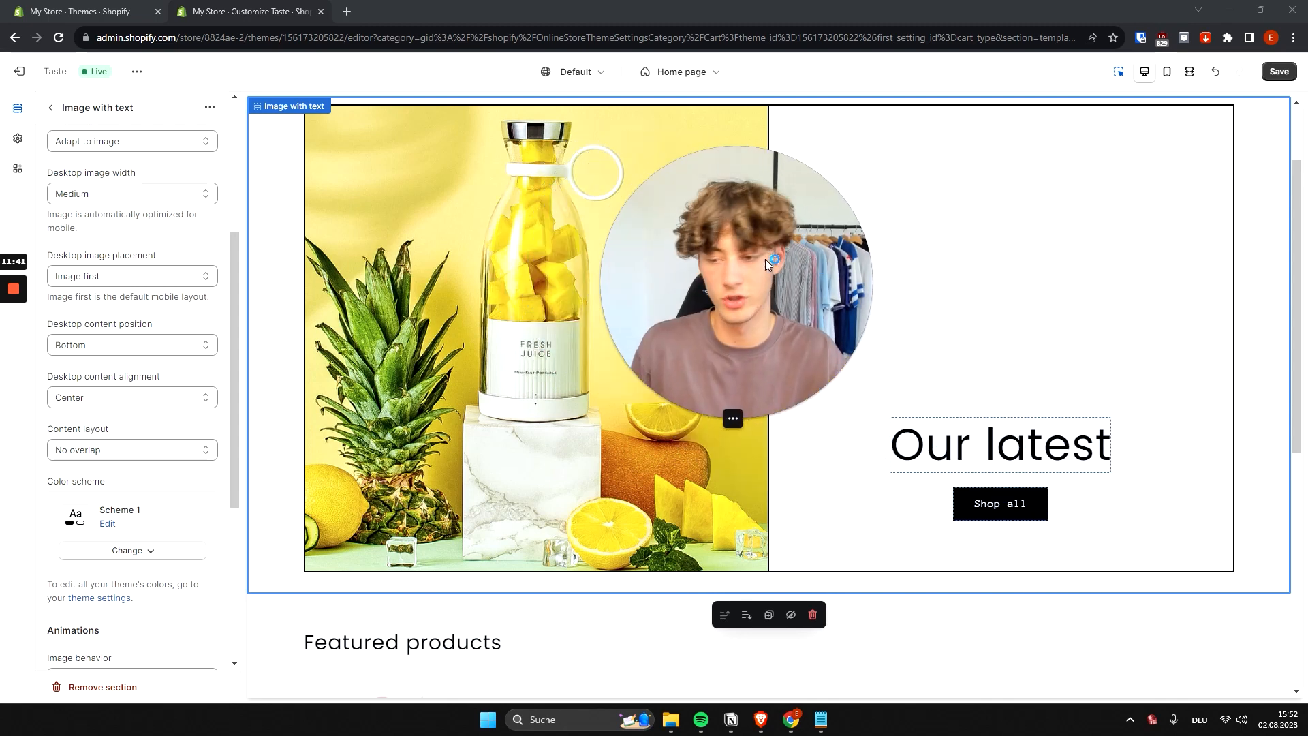
# Keep the desktop image placement at Image first and set the desktop content position back to Middle
pyautogui.click(181, 276)
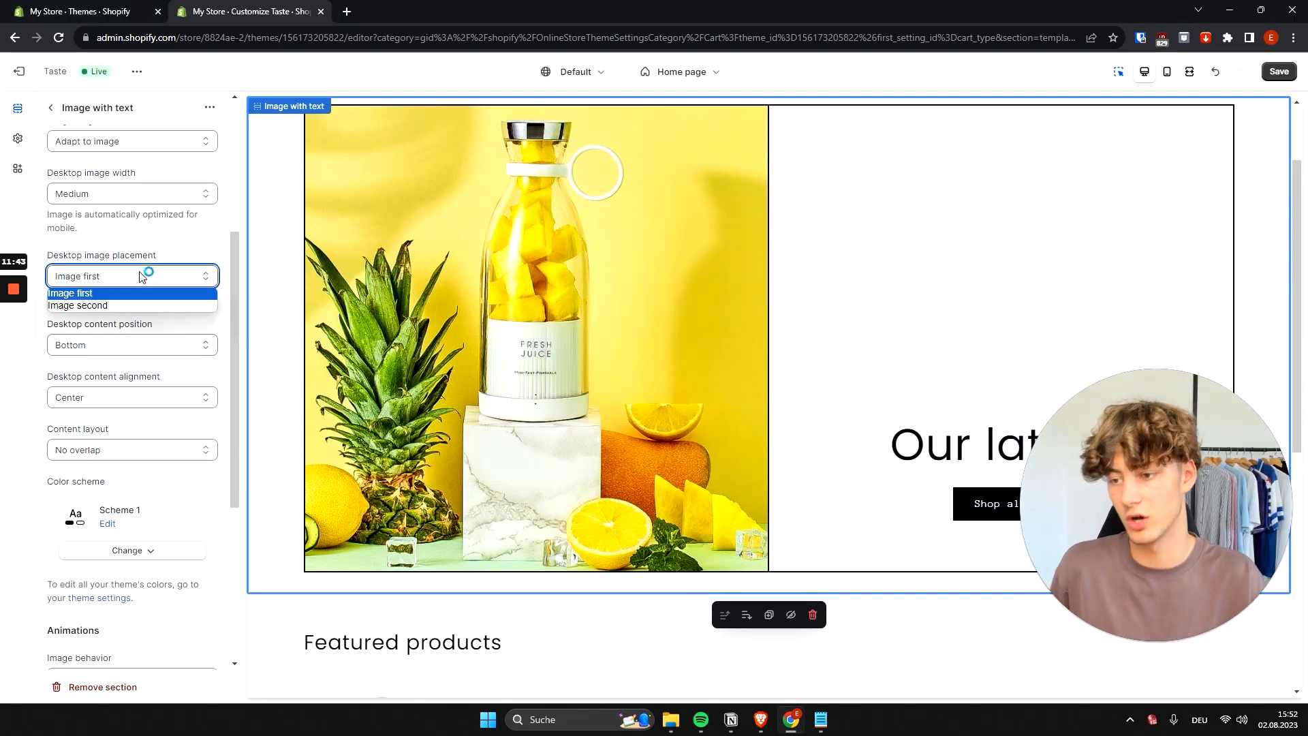
pyautogui.click(89, 292)
pyautogui.click(87, 345)
pyautogui.click(78, 374)
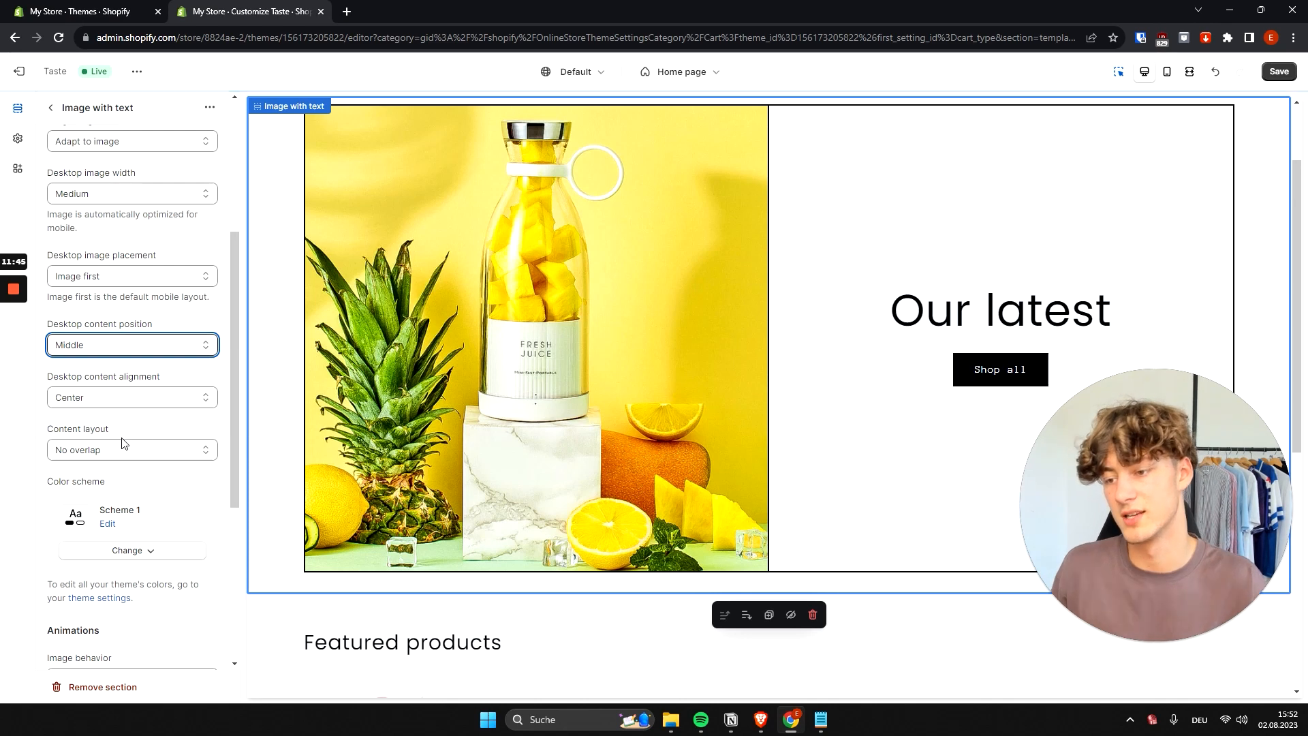
# Look over the section's remaining alignment, color scheme, animation and padding settings and return to the home page's section list
pyautogui.click(63, 397)
pyautogui.scroll(-2, 62, 390)
pyautogui.scroll(-3, 68, 388)
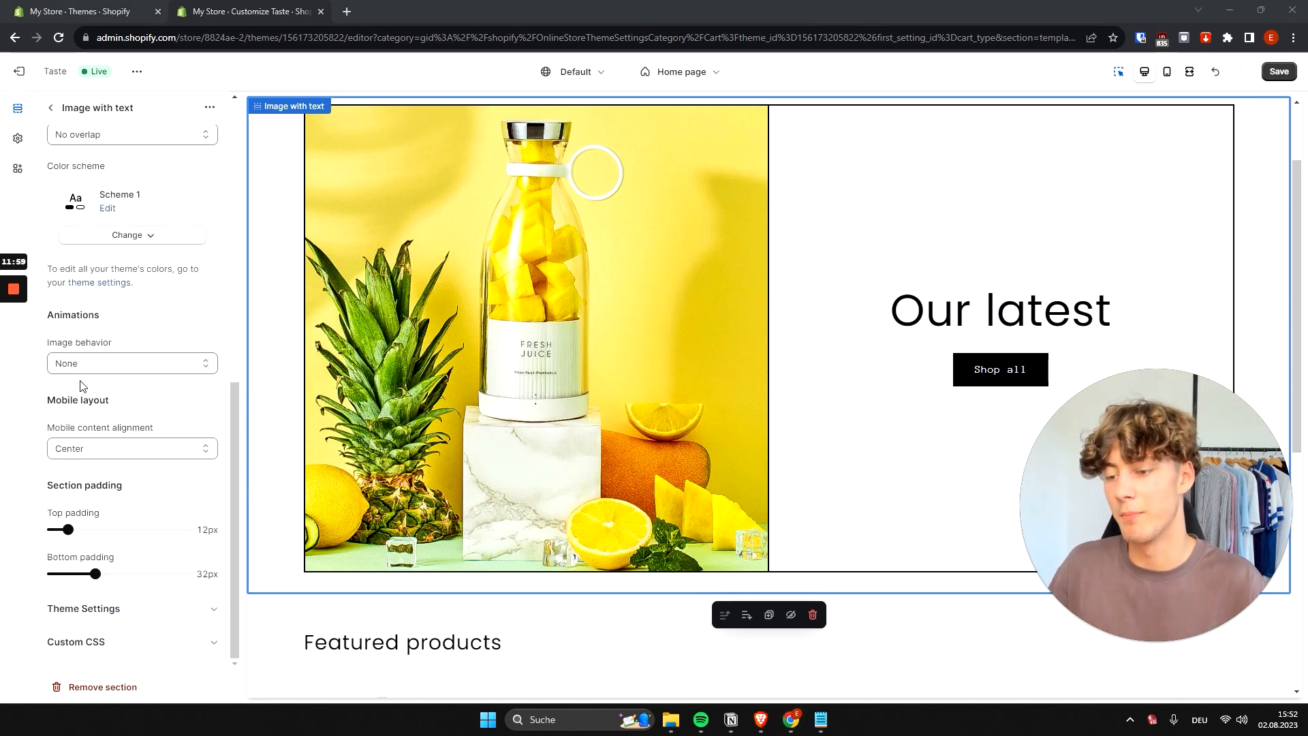
pyautogui.click(51, 107)
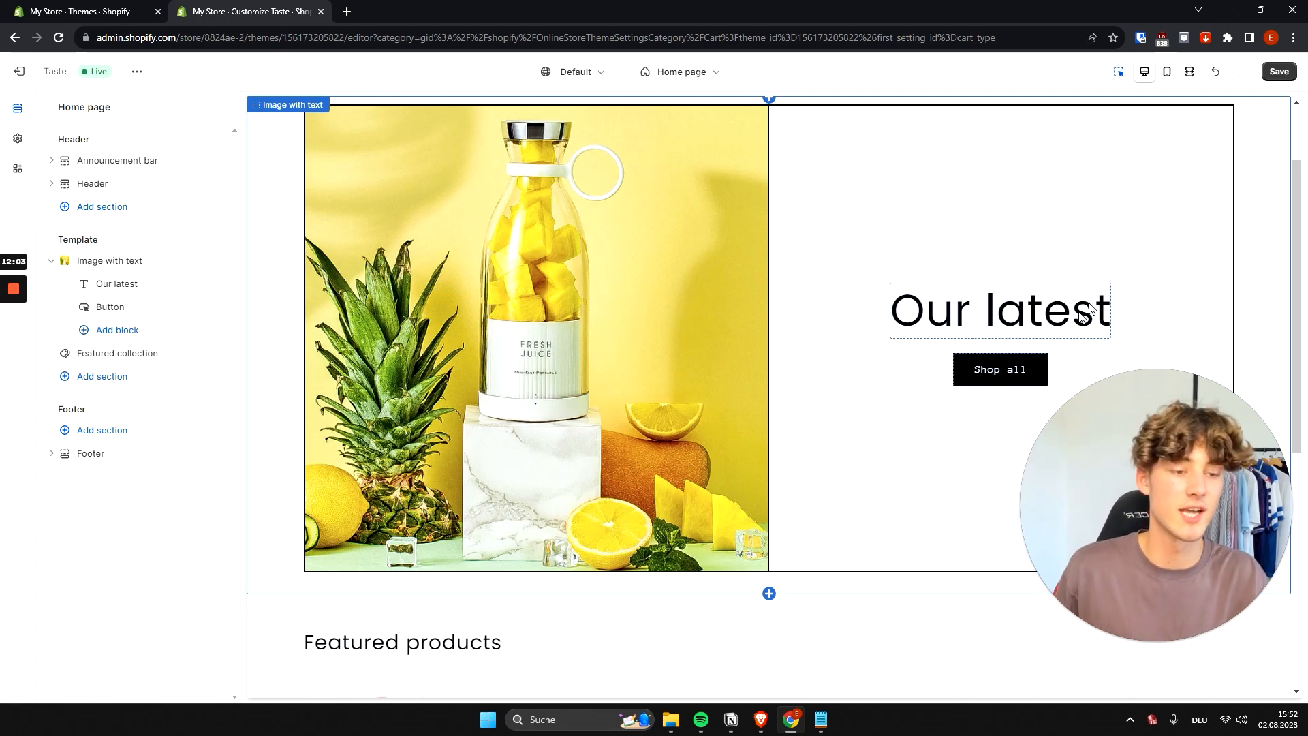
# Change the heading of the Image with text section to "The best portable Blender."
pyautogui.click(913, 320)
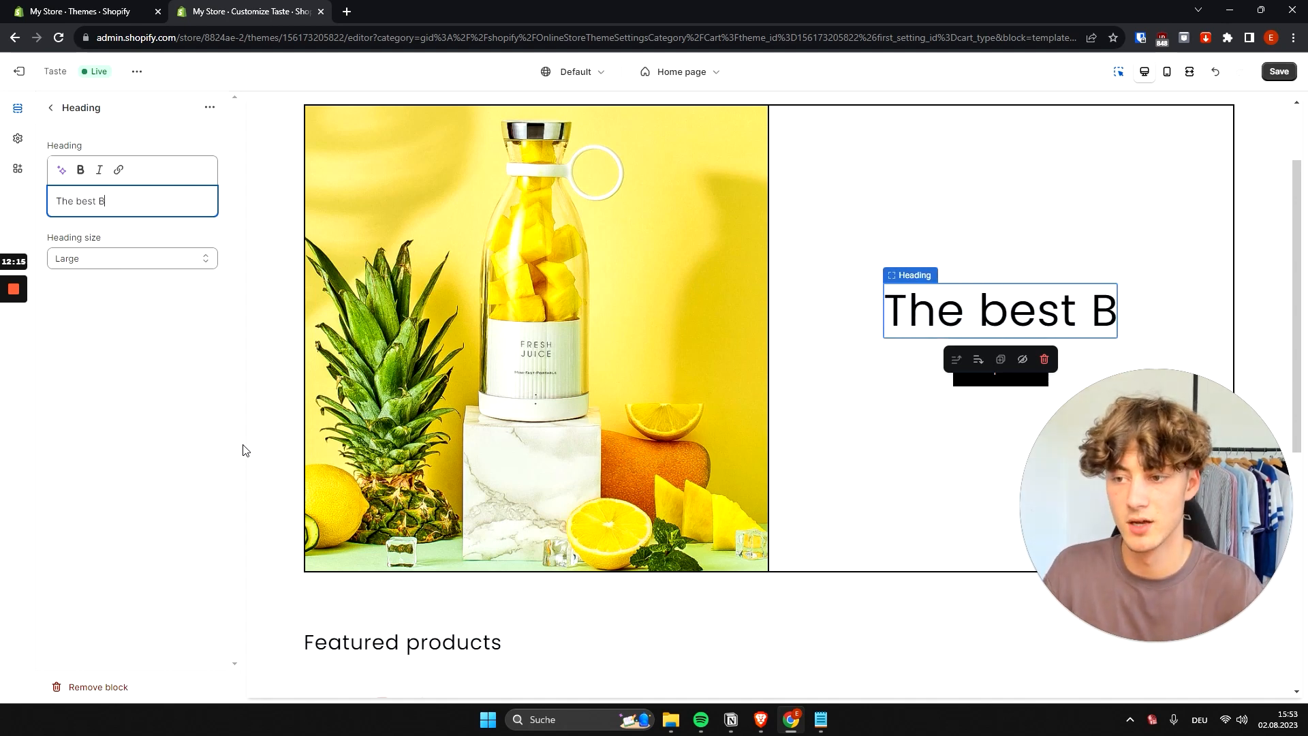
pyautogui.write('portable')
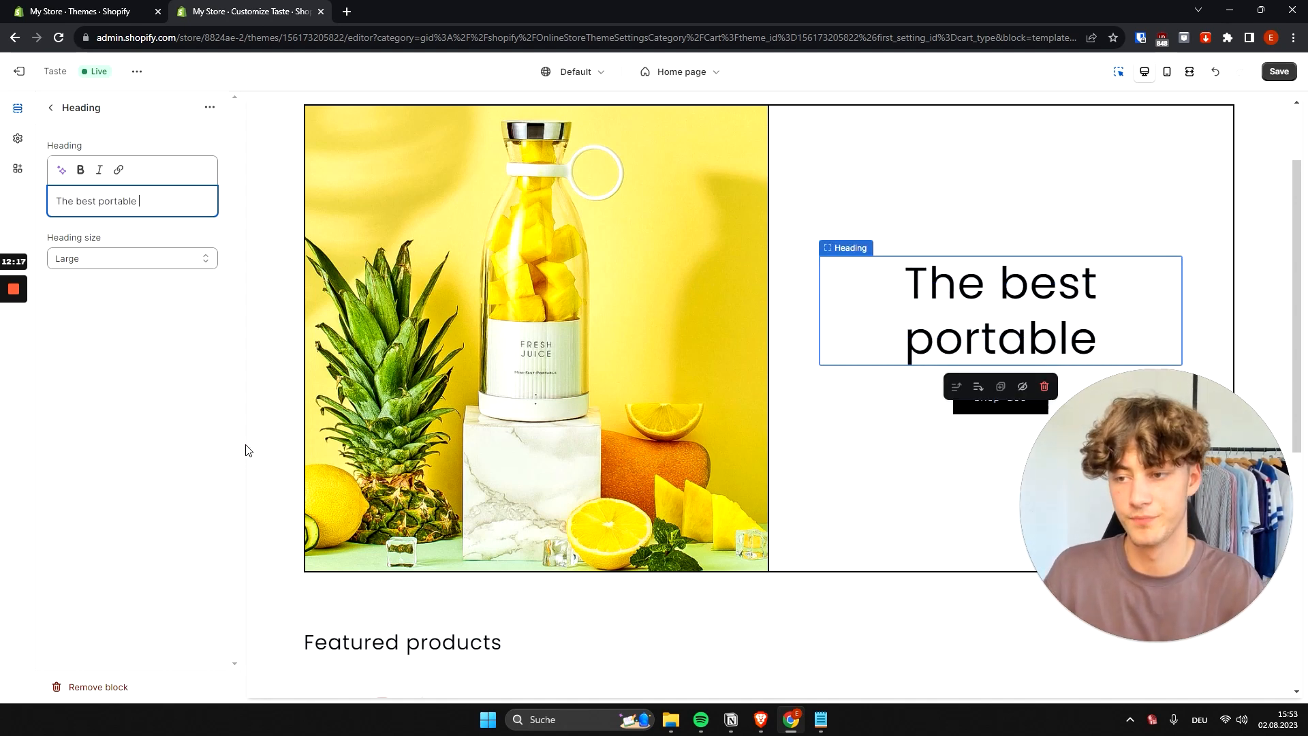
pyautogui.write(' Blender,')
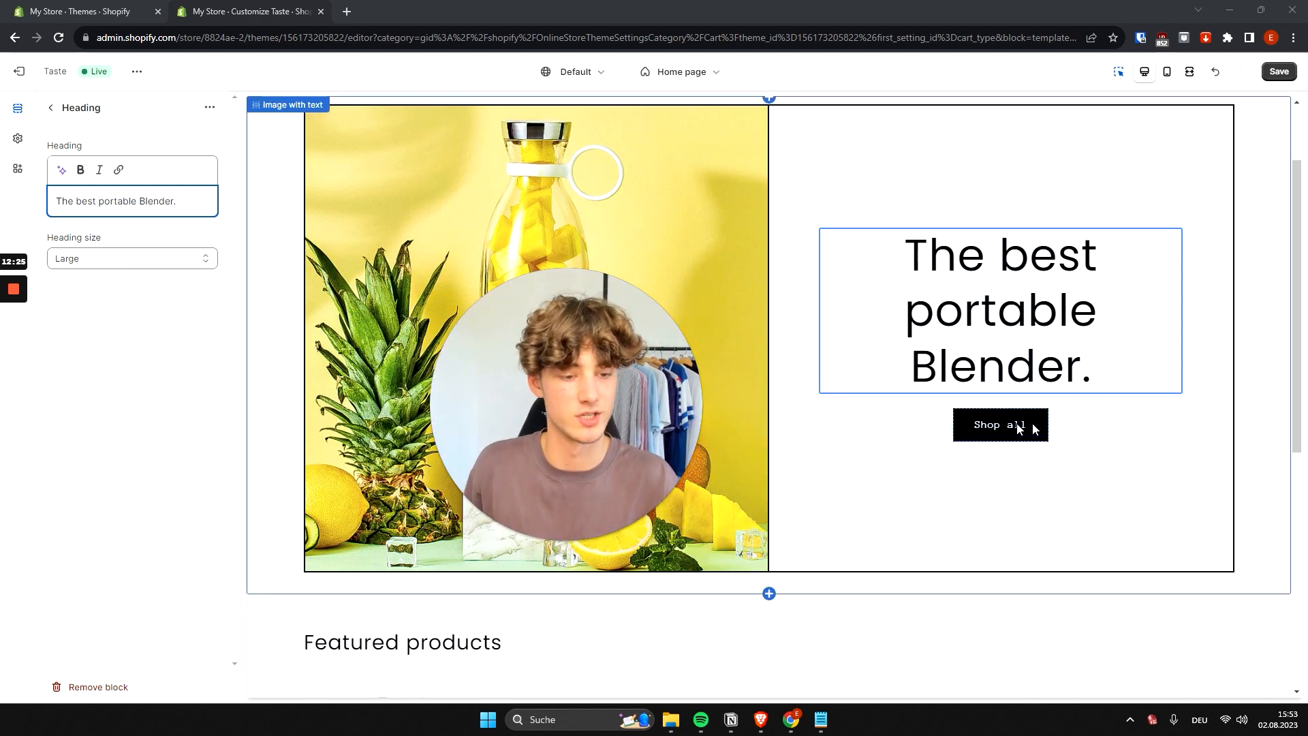
# Set the label of the button below the heading to "Buy Now"
pyautogui.click(1034, 425)
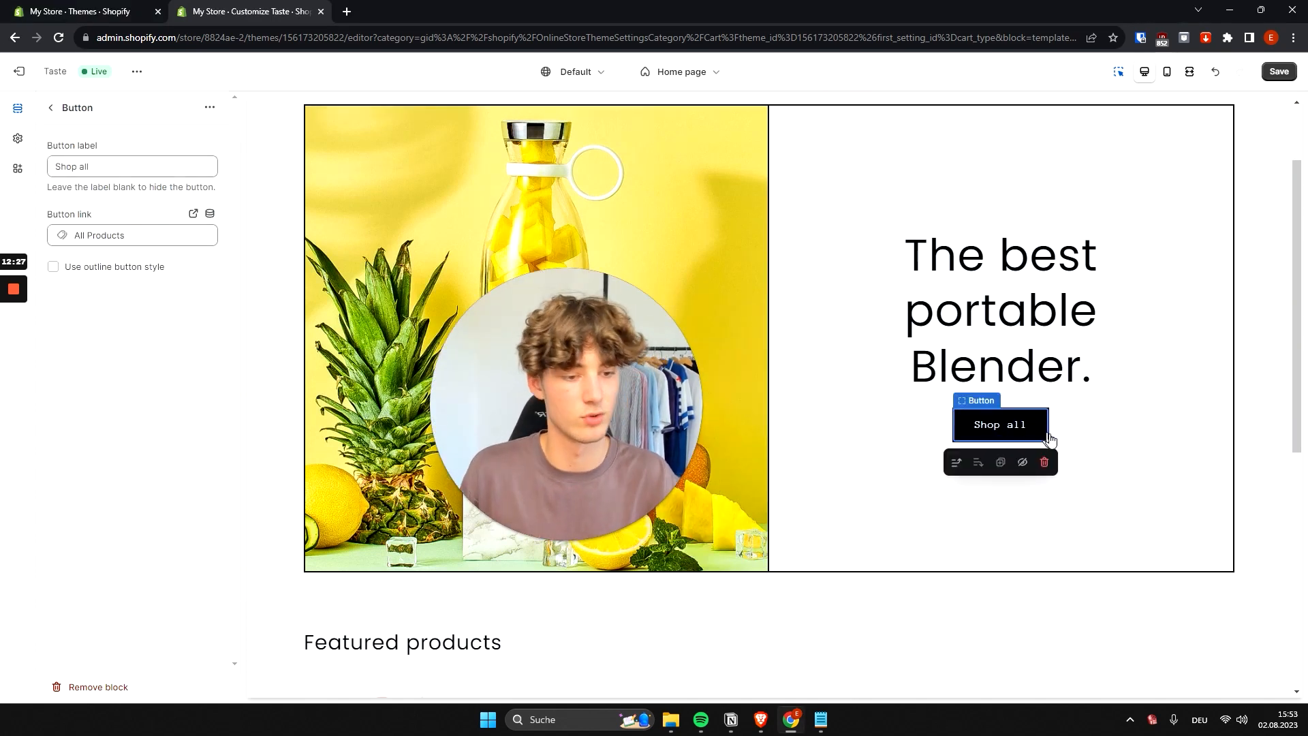
pyautogui.tripleClick(79, 167)
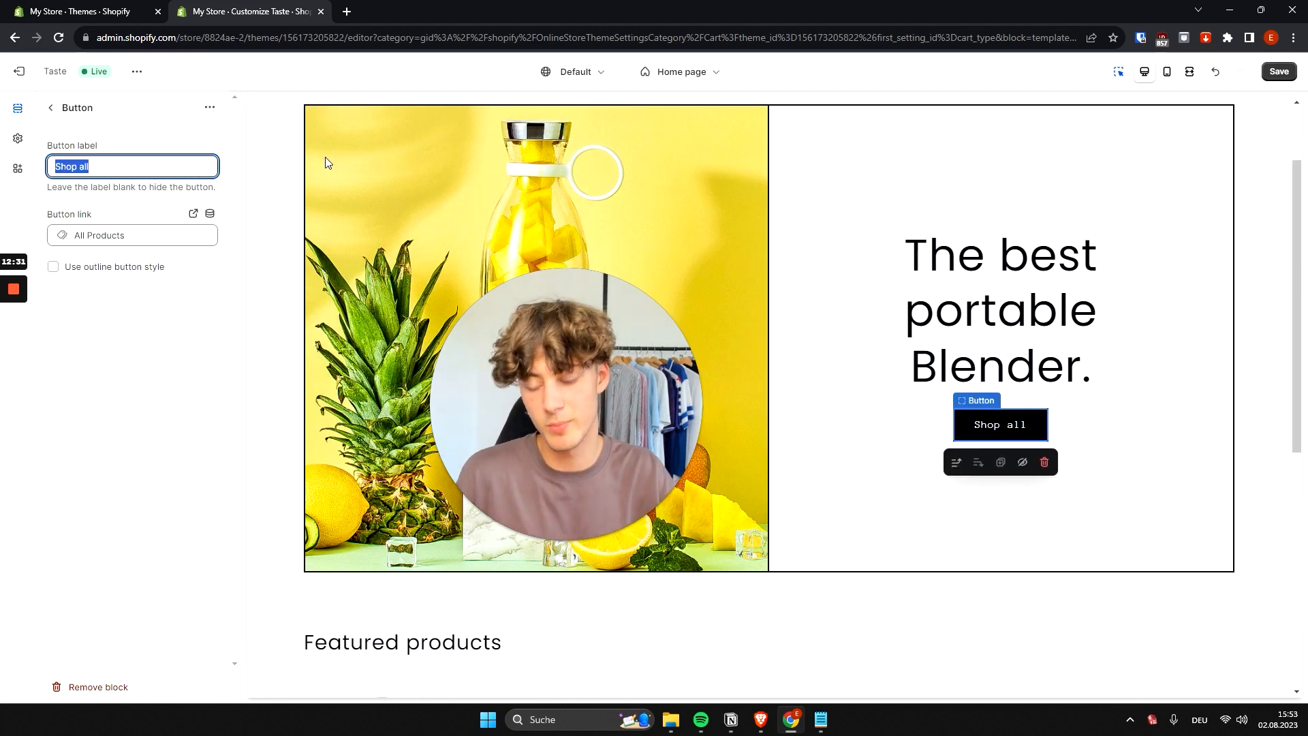
pyautogui.write('Bu')
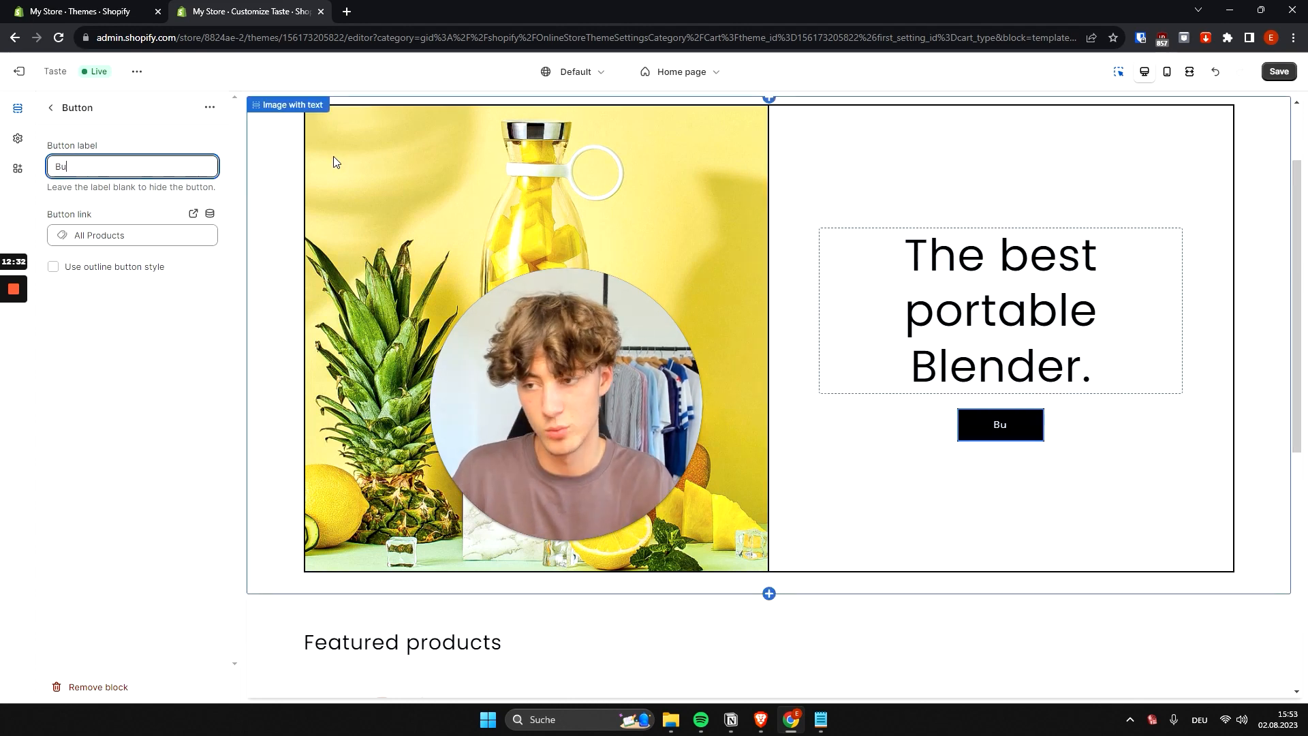
pyautogui.write('y Now')
pyautogui.moveTo(141, 189); pyautogui.dragTo(98, 217)
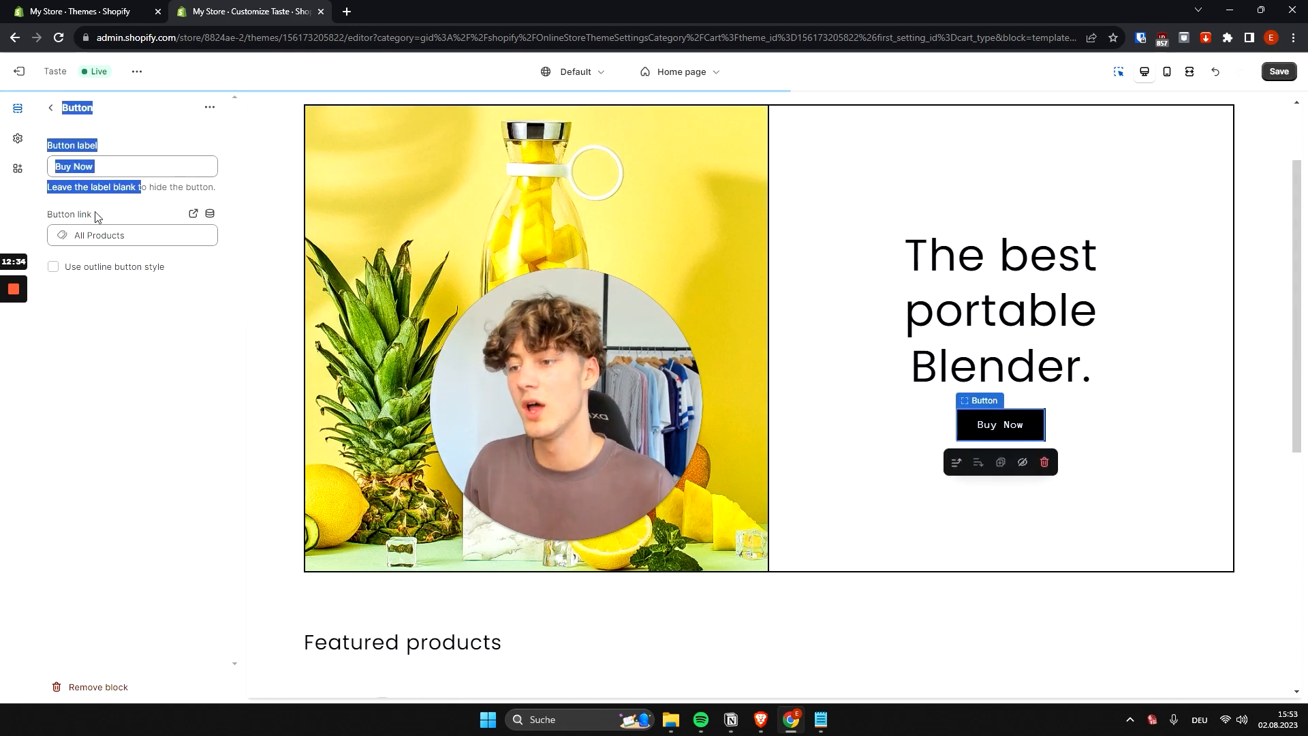
pyautogui.click(96, 217)
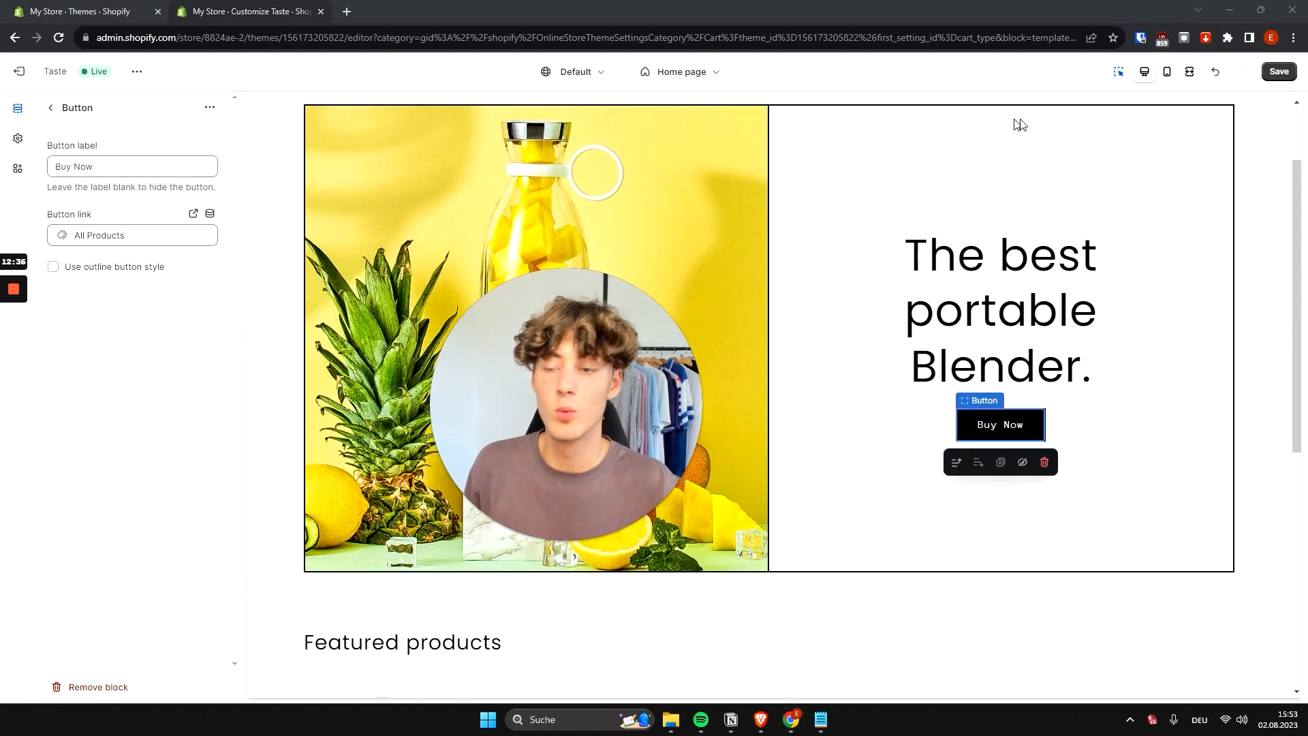
# Follow the Buy Now button in the preview to examine the page it links to, and return to the home page
pyautogui.click(162, 235)
pyautogui.moveTo(627, 433); pyautogui.dragTo(1001, 422)
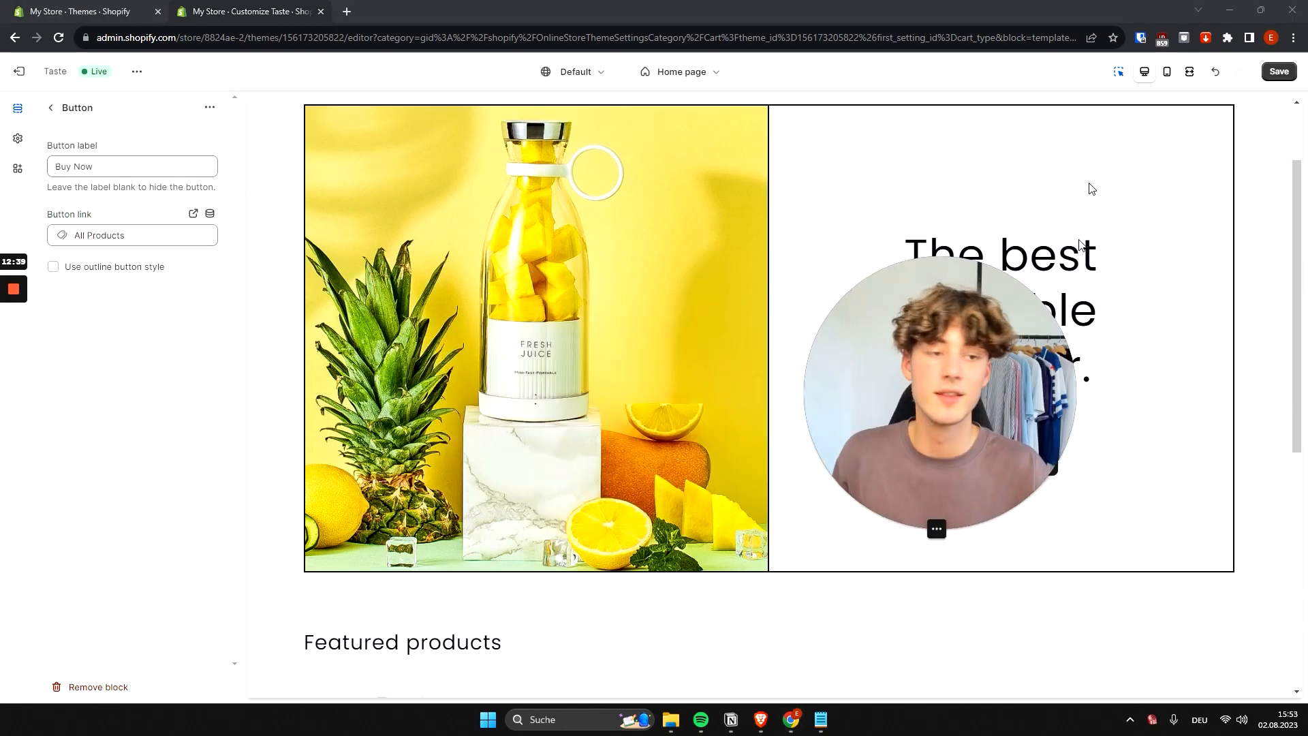
pyautogui.moveTo(853, 411); pyautogui.dragTo(601, 411)
pyautogui.click(1000, 431)
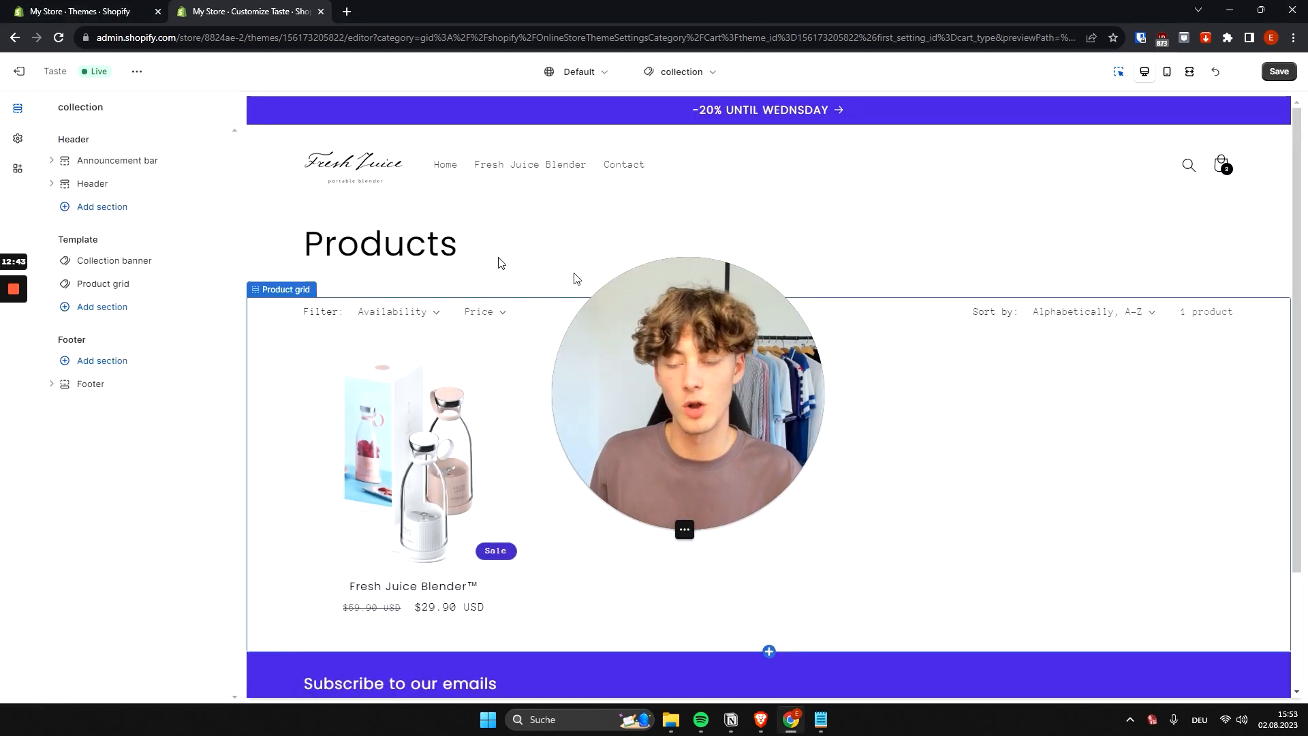
pyautogui.click(723, 436)
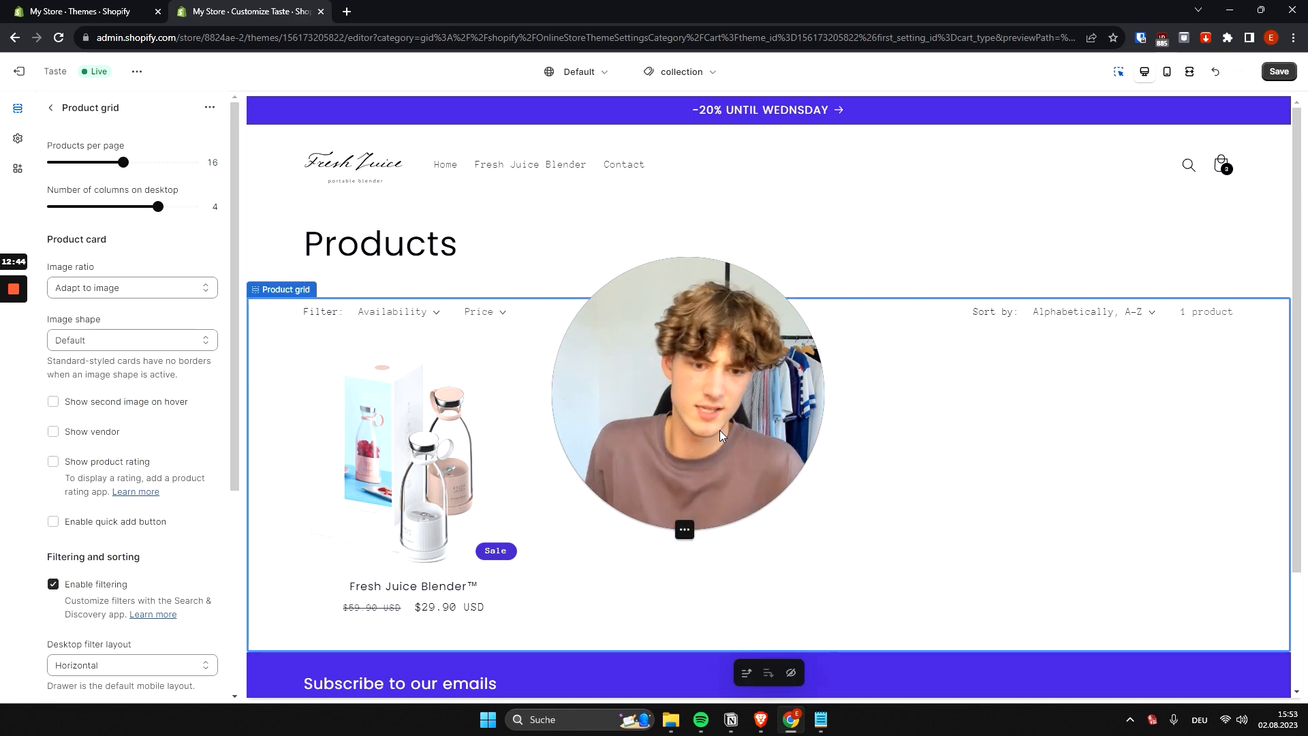
pyautogui.moveTo(722, 436); pyautogui.dragTo(1191, 588)
pyautogui.scroll(-1, 456, 462)
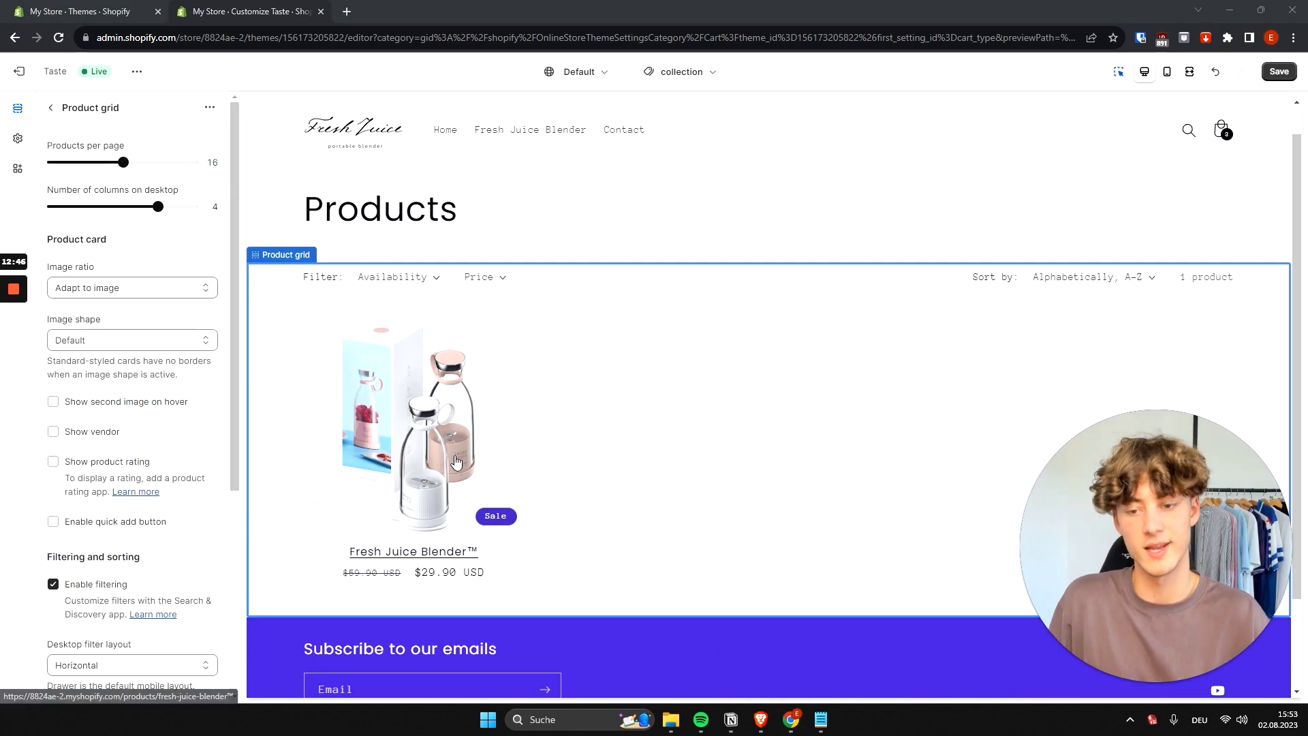
pyautogui.scroll(1, 456, 462)
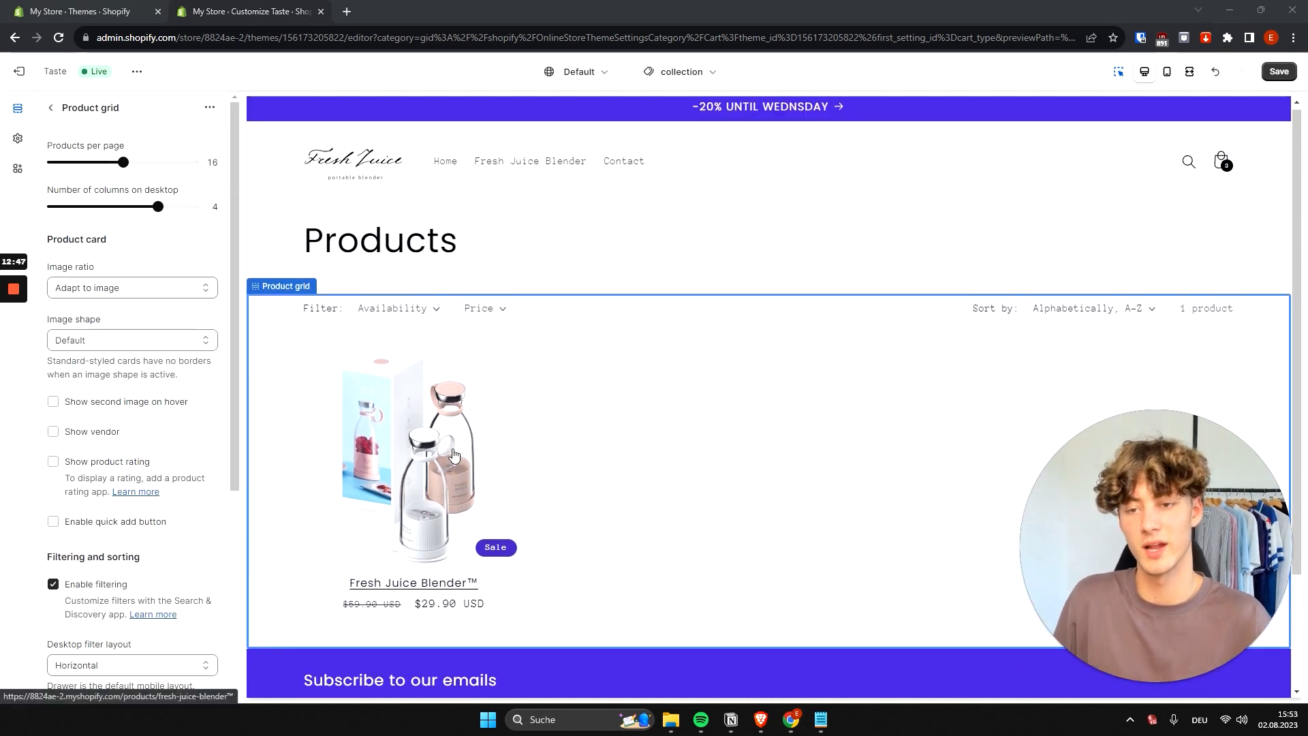
pyautogui.click(364, 175)
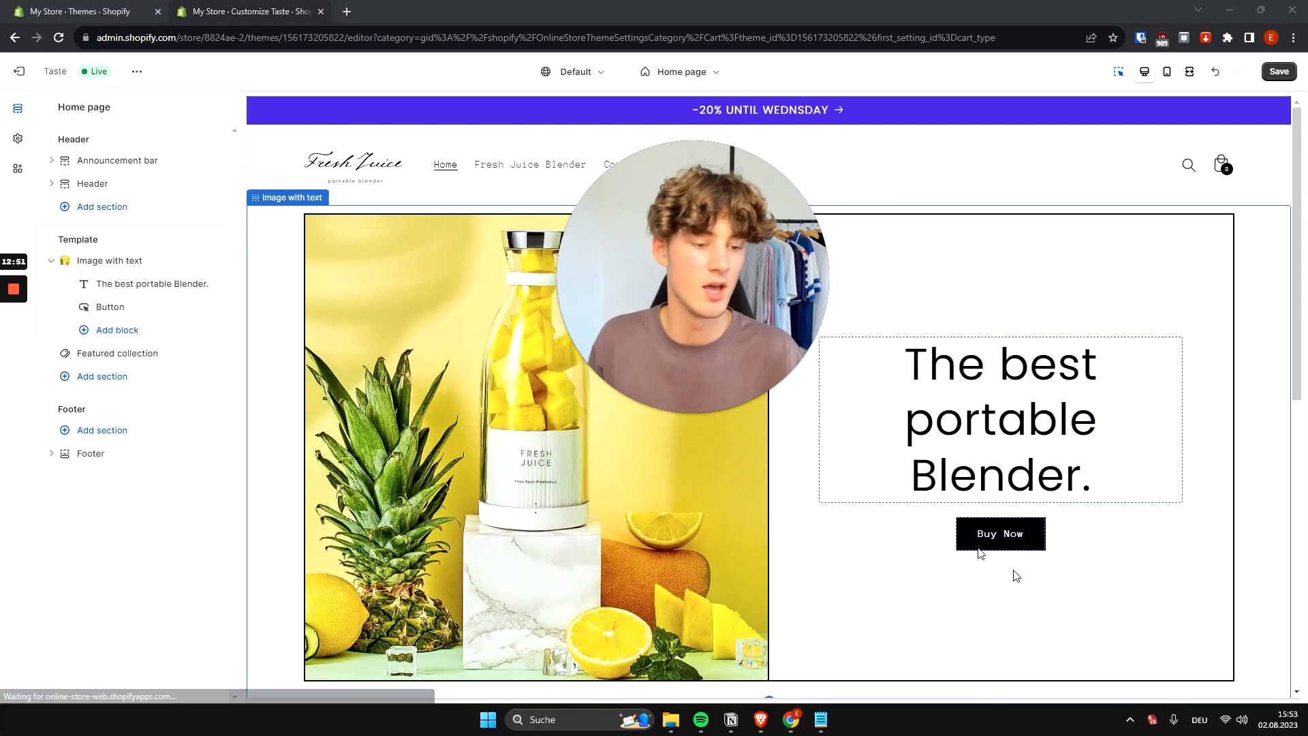
# Link the Buy Now button to the Fresh Juice Blender™ product and leave the button's settings
pyautogui.click(997, 537)
pyautogui.click(123, 235)
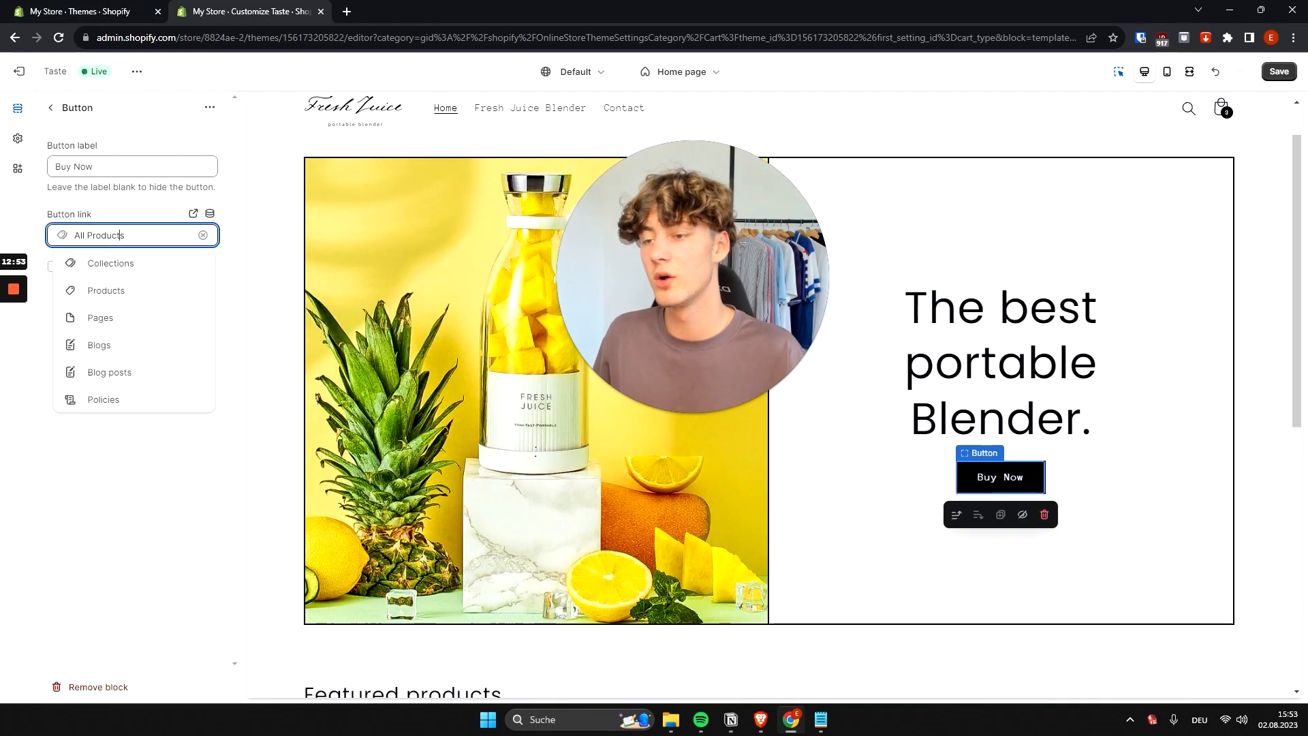
pyautogui.click(143, 292)
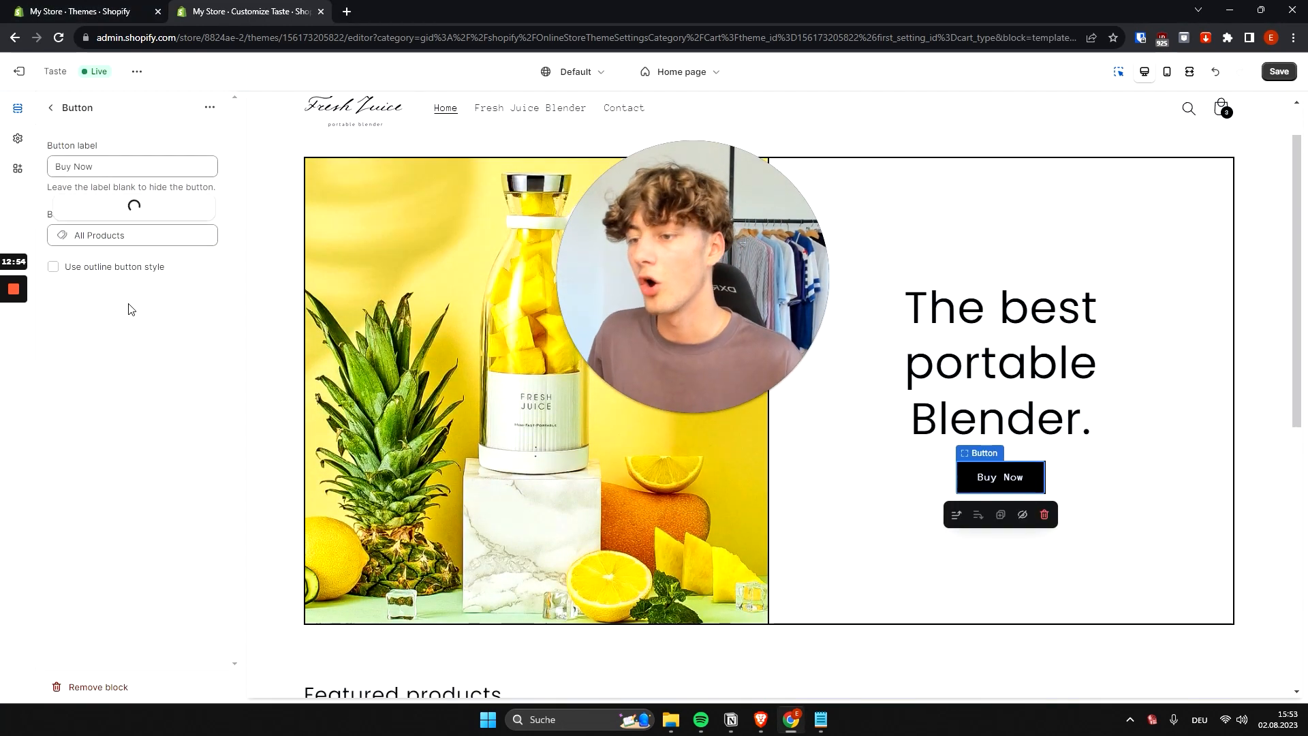
pyautogui.click(111, 208)
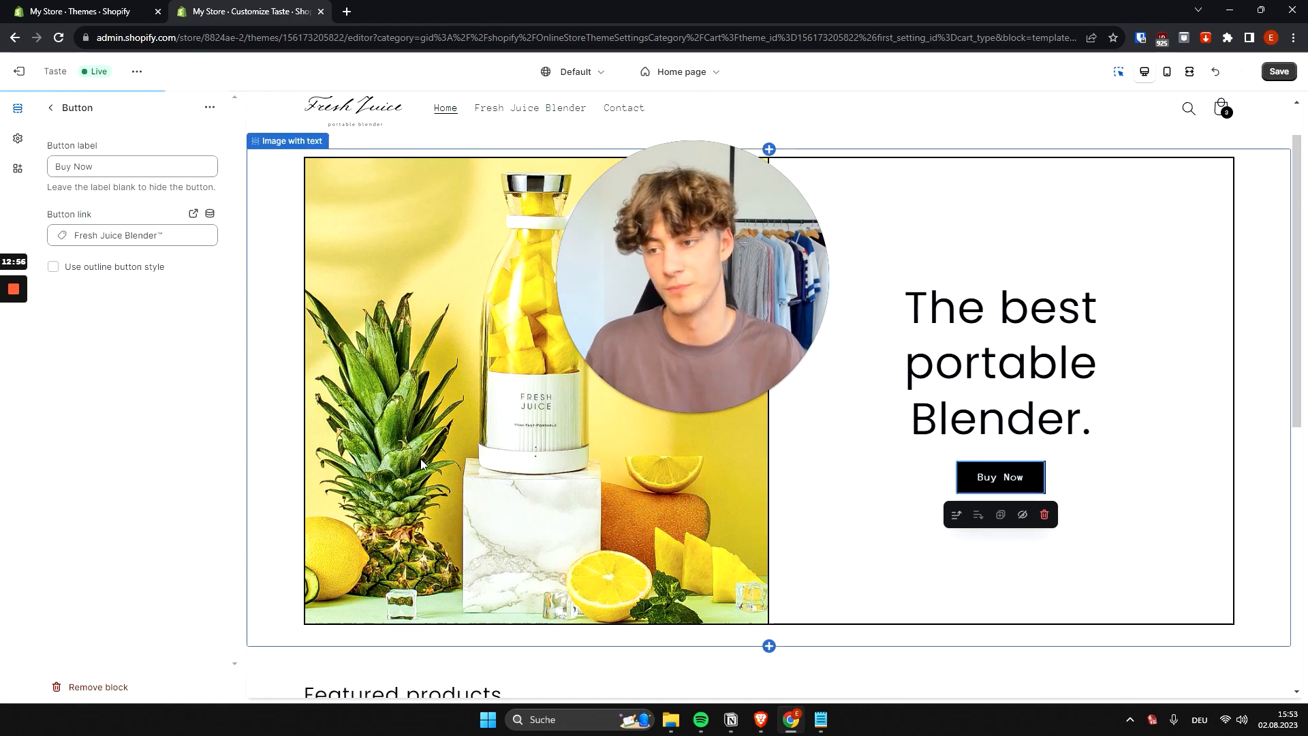
pyautogui.click(59, 112)
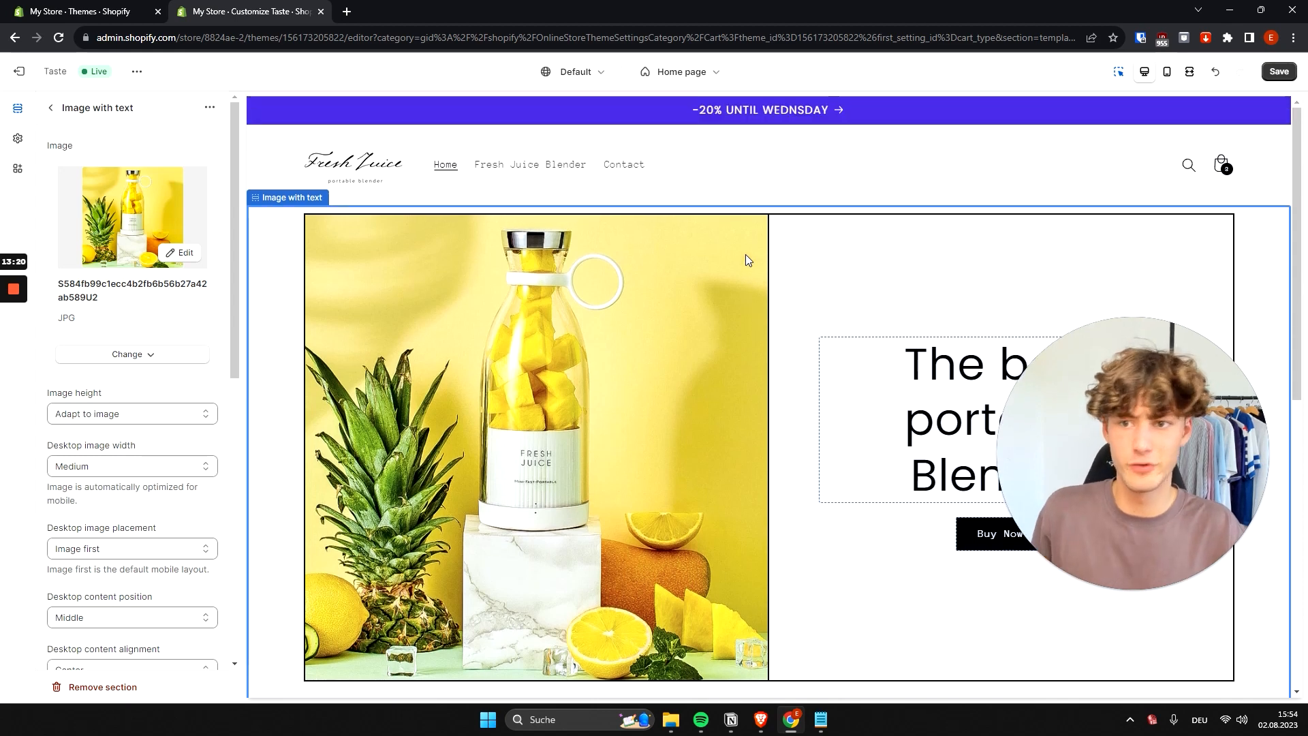
# Open the header's Main menu for editing and start a new menu item named "Test"
pyautogui.click(776, 178)
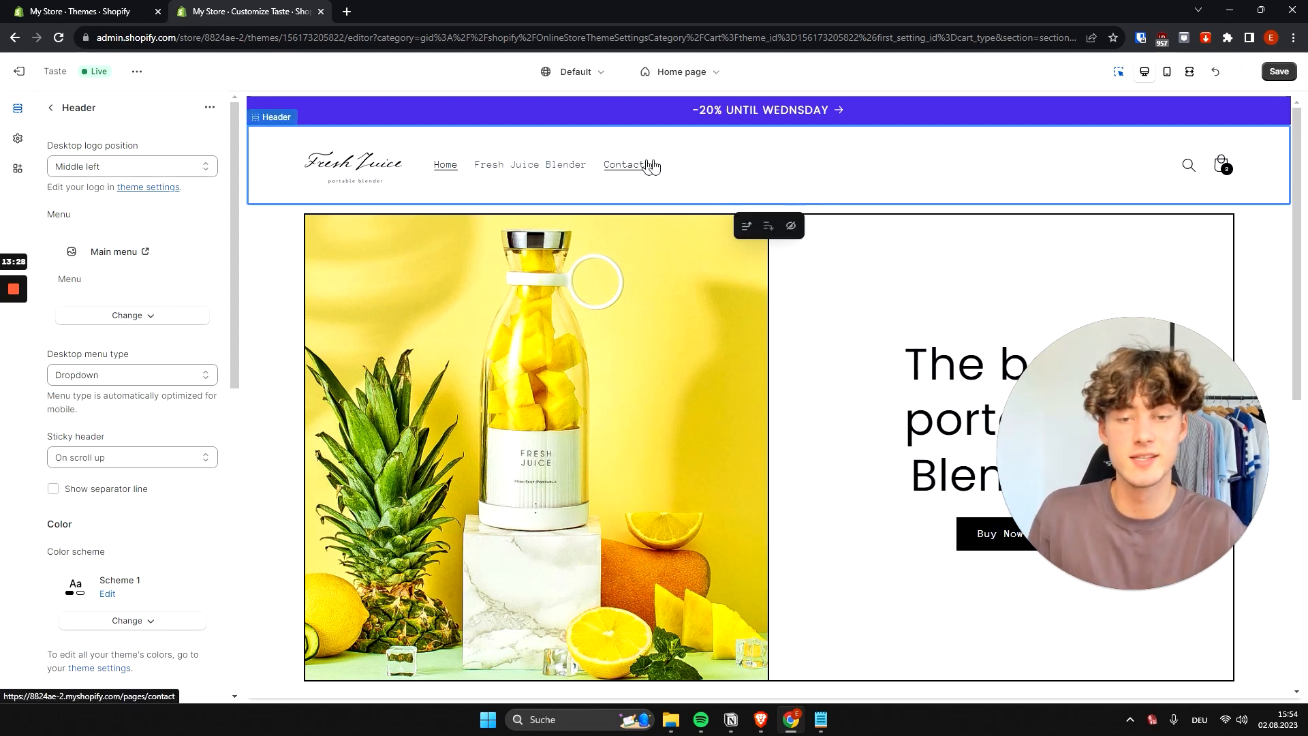
pyautogui.click(144, 252)
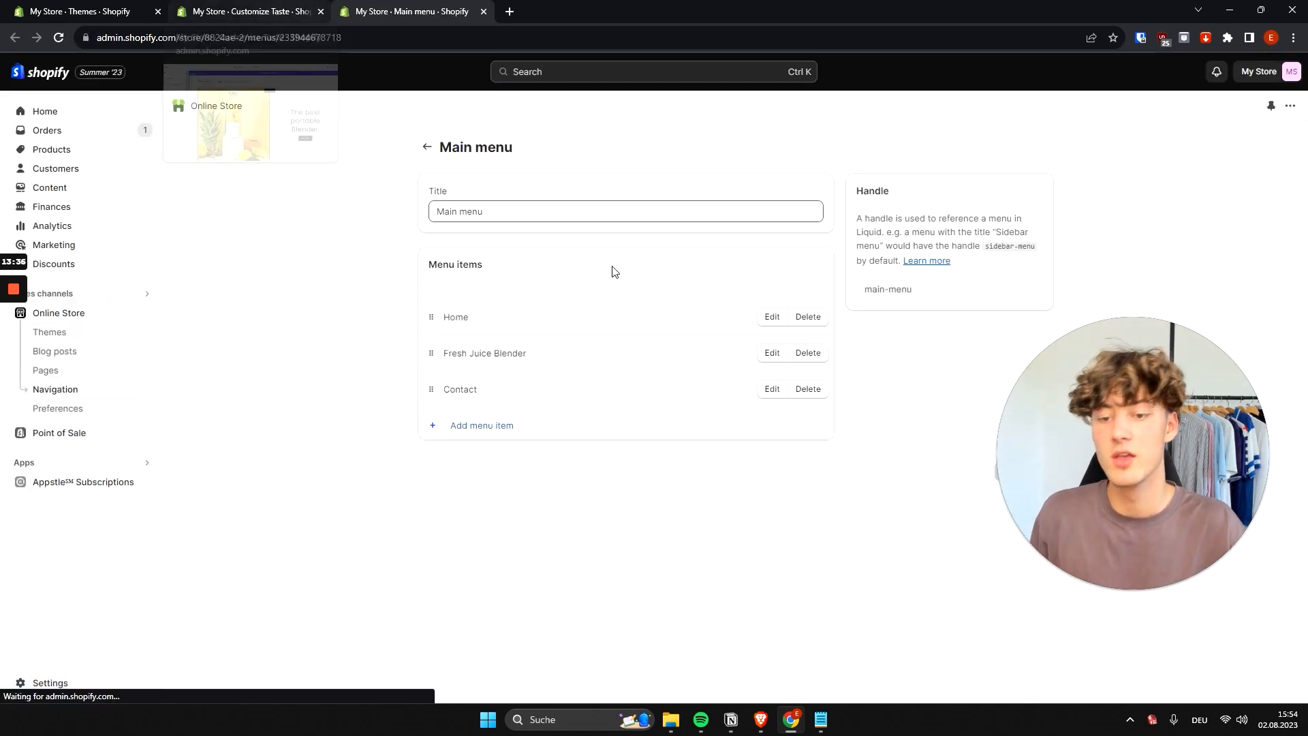
pyautogui.click(481, 426)
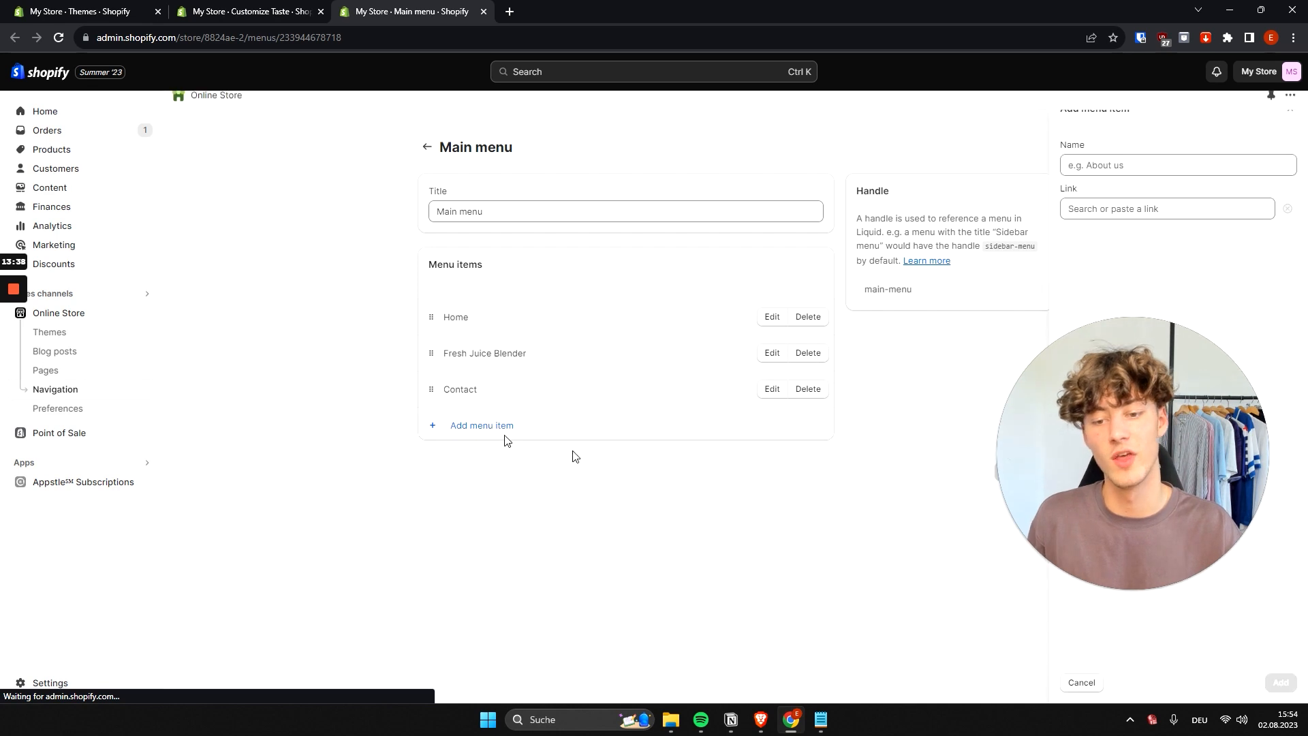
pyautogui.moveTo(1103, 435); pyautogui.dragTo(859, 441)
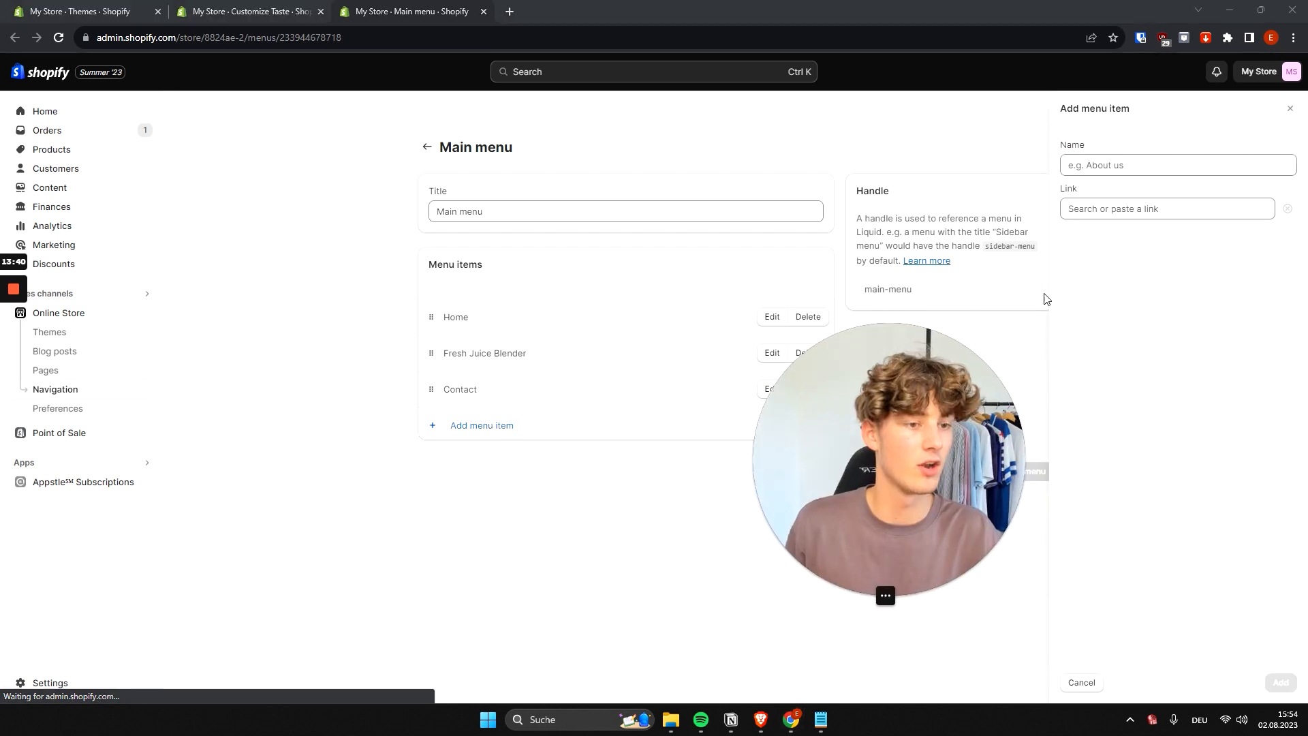
pyautogui.click(1195, 184)
pyautogui.click(1151, 166)
pyautogui.write('Test')
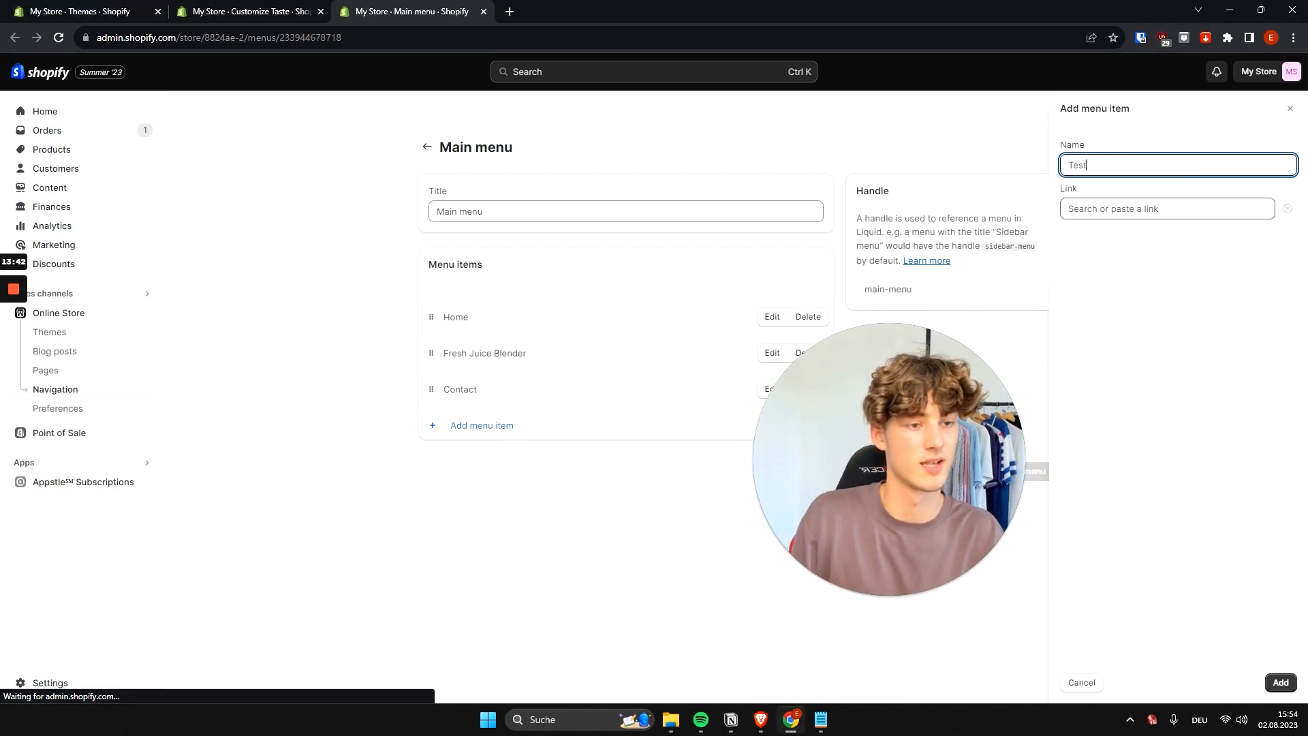
# Link the Test item to All collections, add it to the Main menu and save the menu
pyautogui.click(1244, 209)
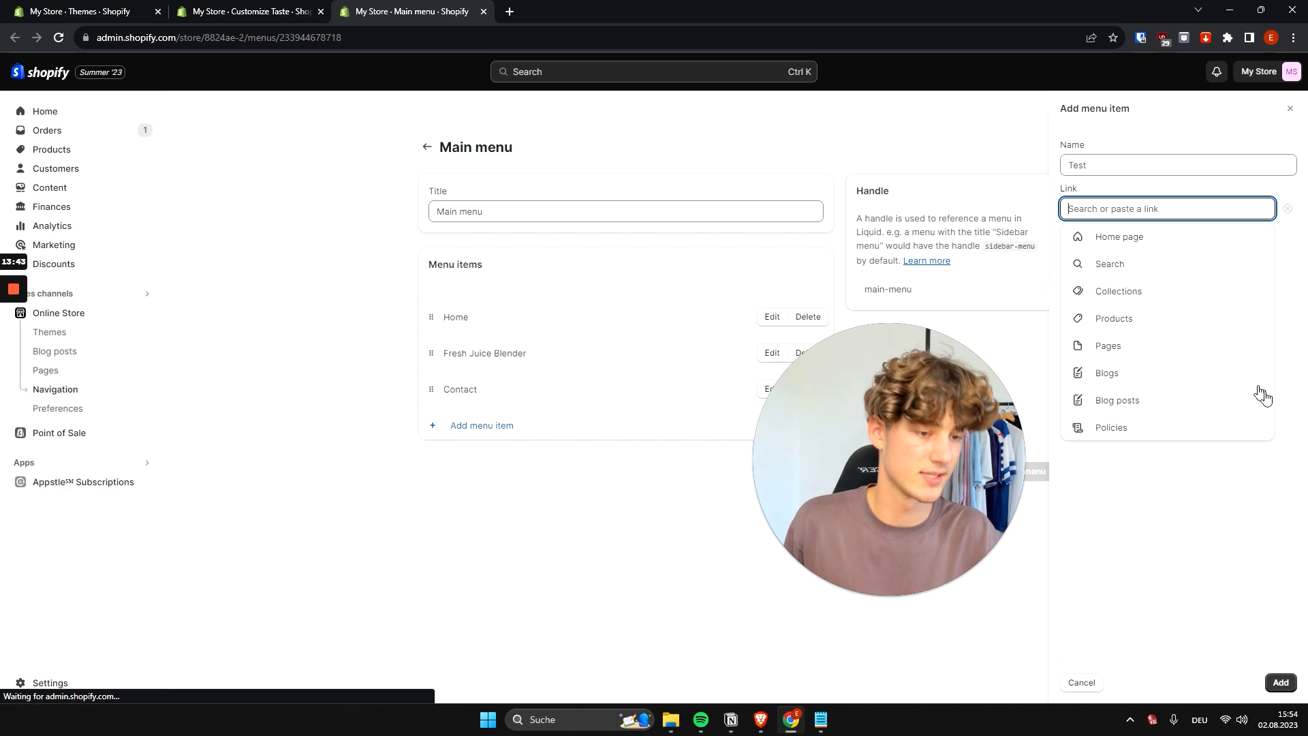
pyautogui.click(1139, 293)
pyautogui.click(1150, 266)
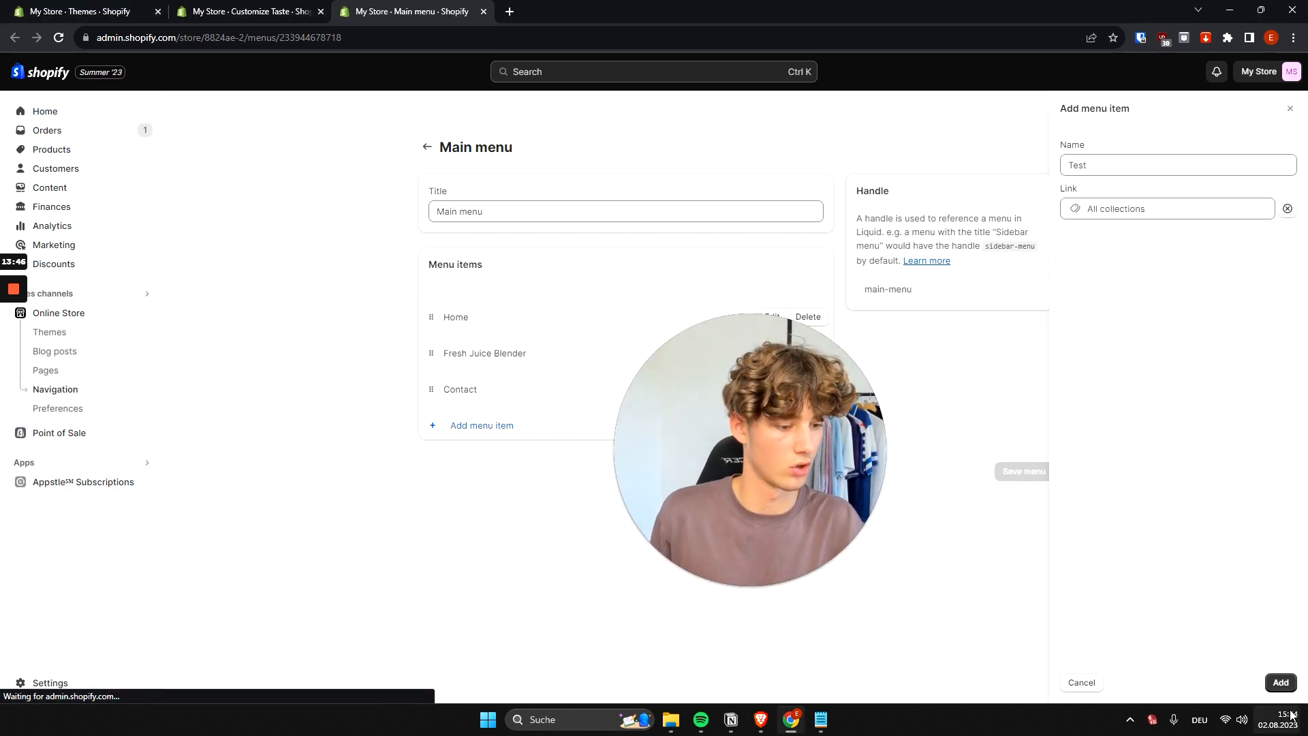
pyautogui.click(1281, 683)
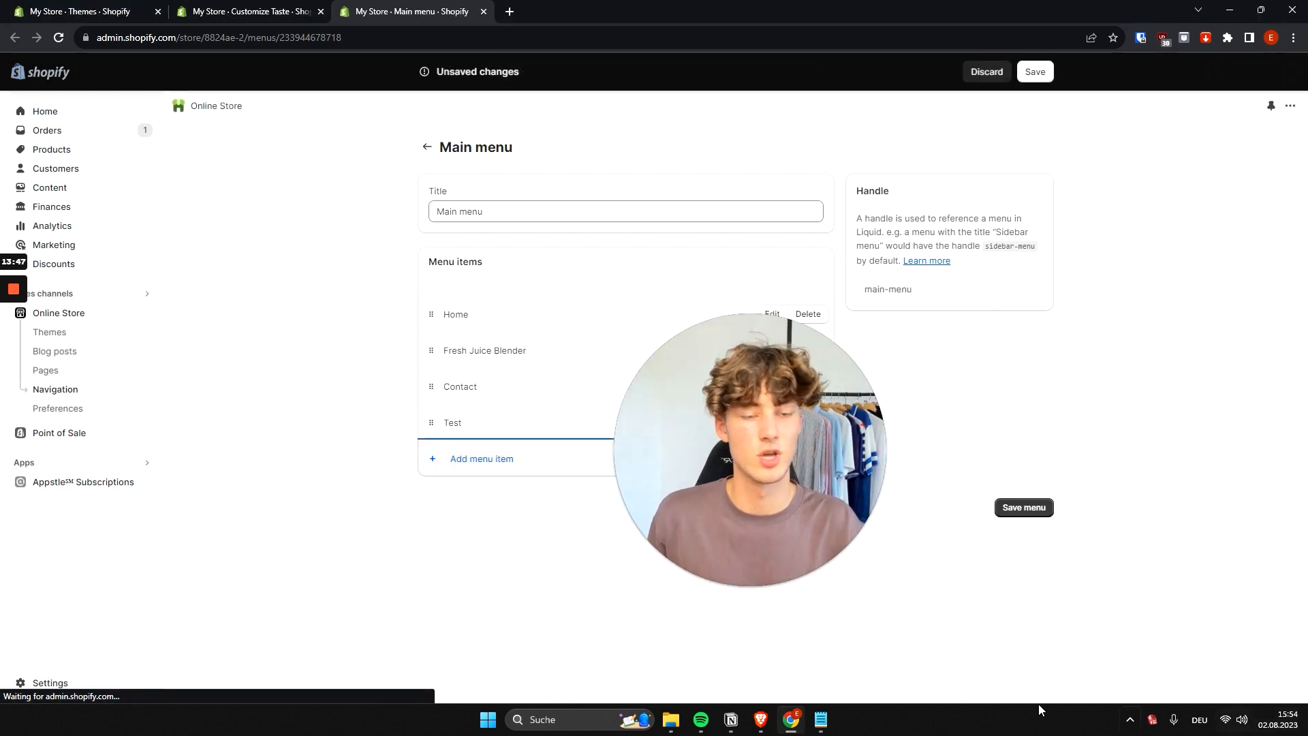
pyautogui.click(1035, 71)
# Reload the theme editor, examine the page the Test menu item links to in the preview, and return to the home page
pyautogui.click(300, 12)
pyautogui.press('F5')
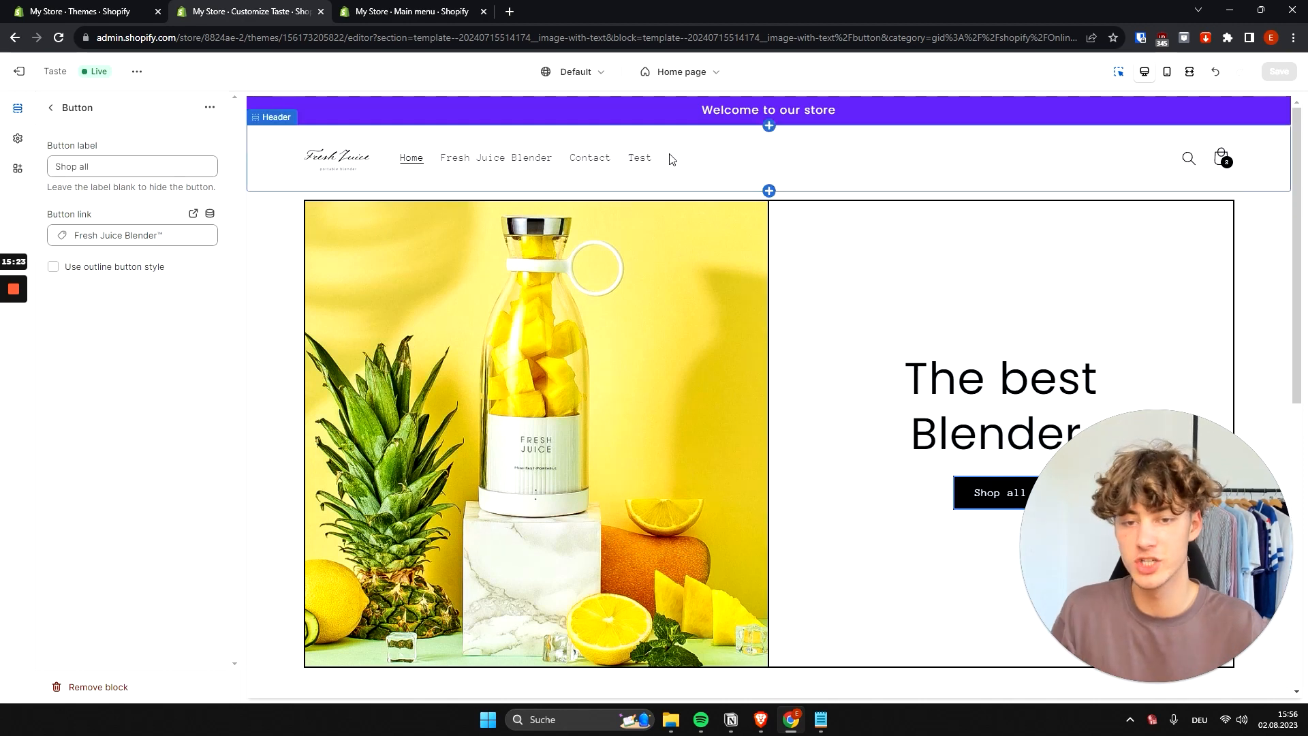
pyautogui.click(637, 165)
pyautogui.click(638, 167)
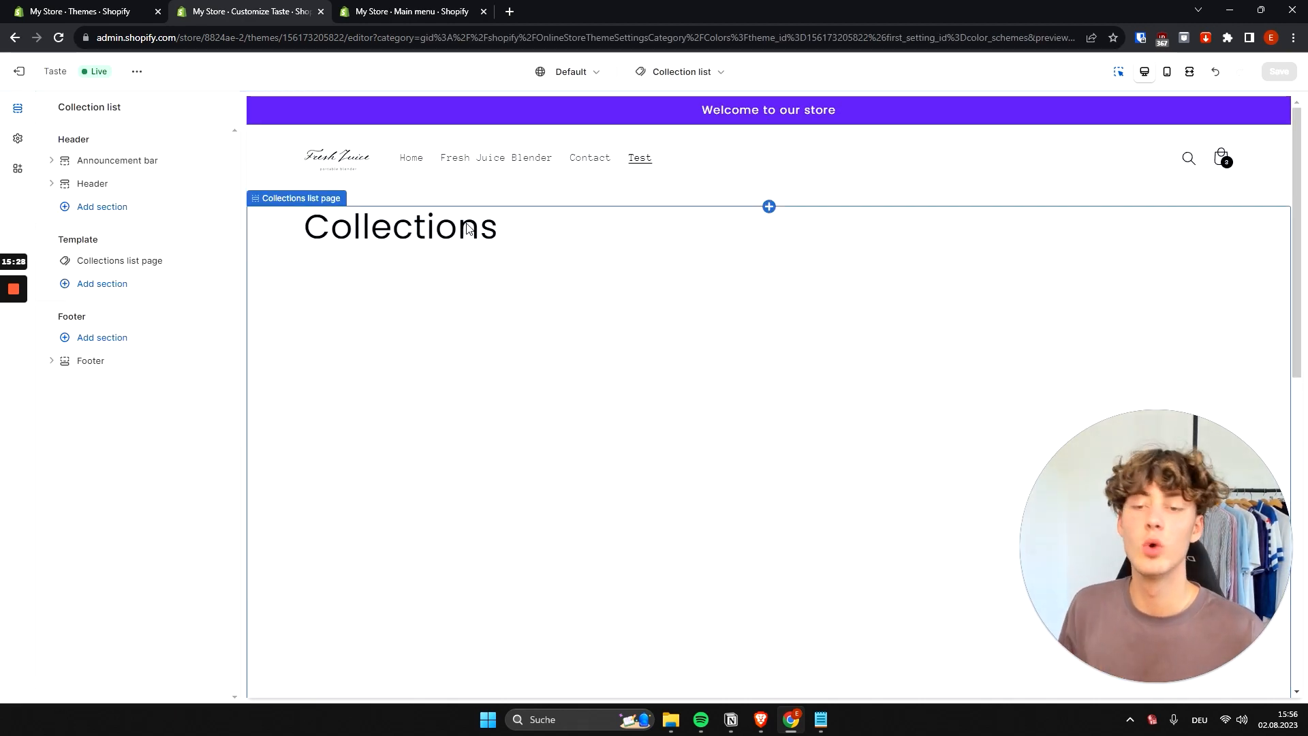
pyautogui.scroll(-6, 511, 293)
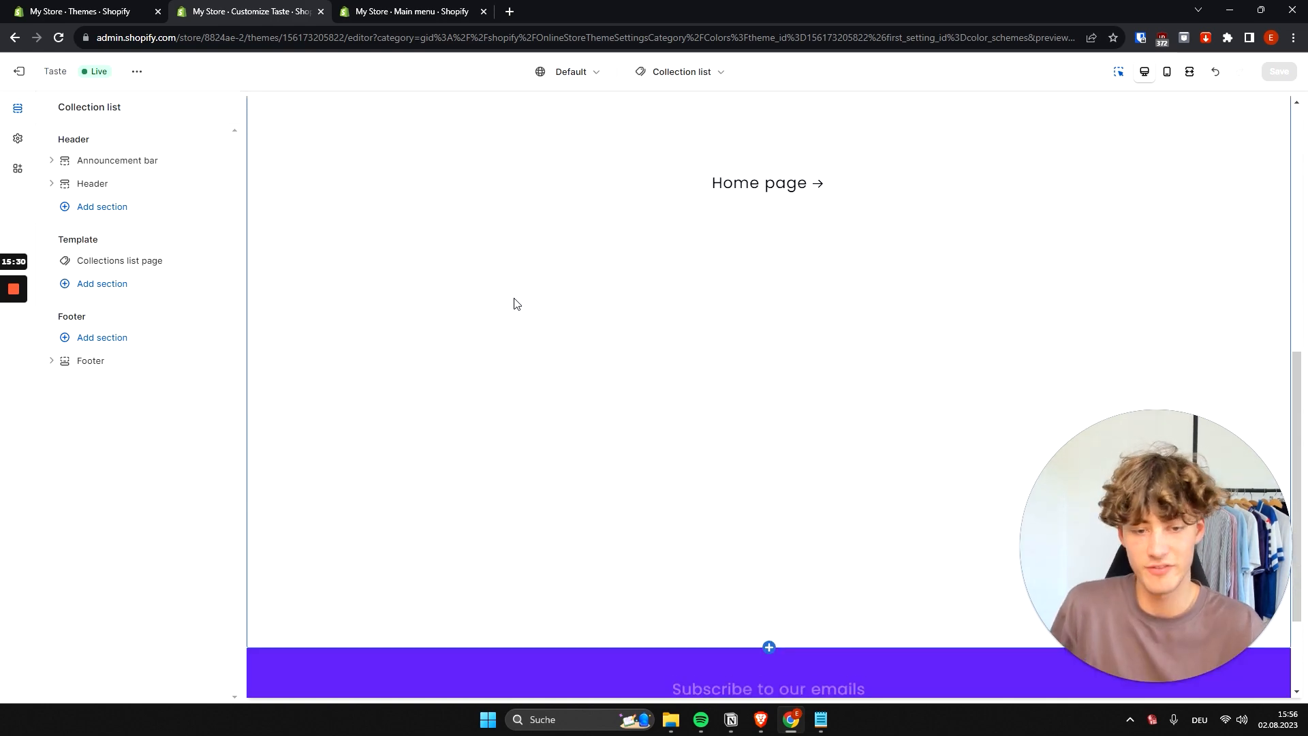
pyautogui.scroll(8, 477, 463)
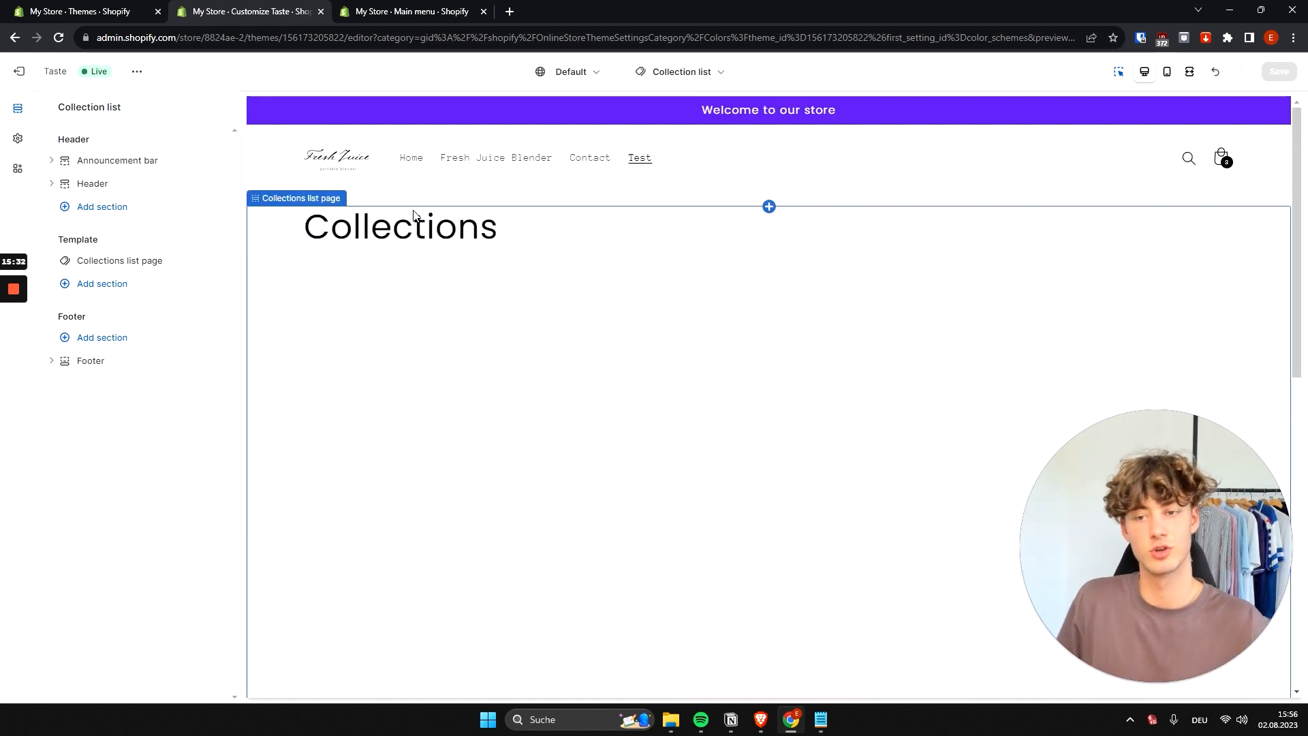
pyautogui.click(334, 163)
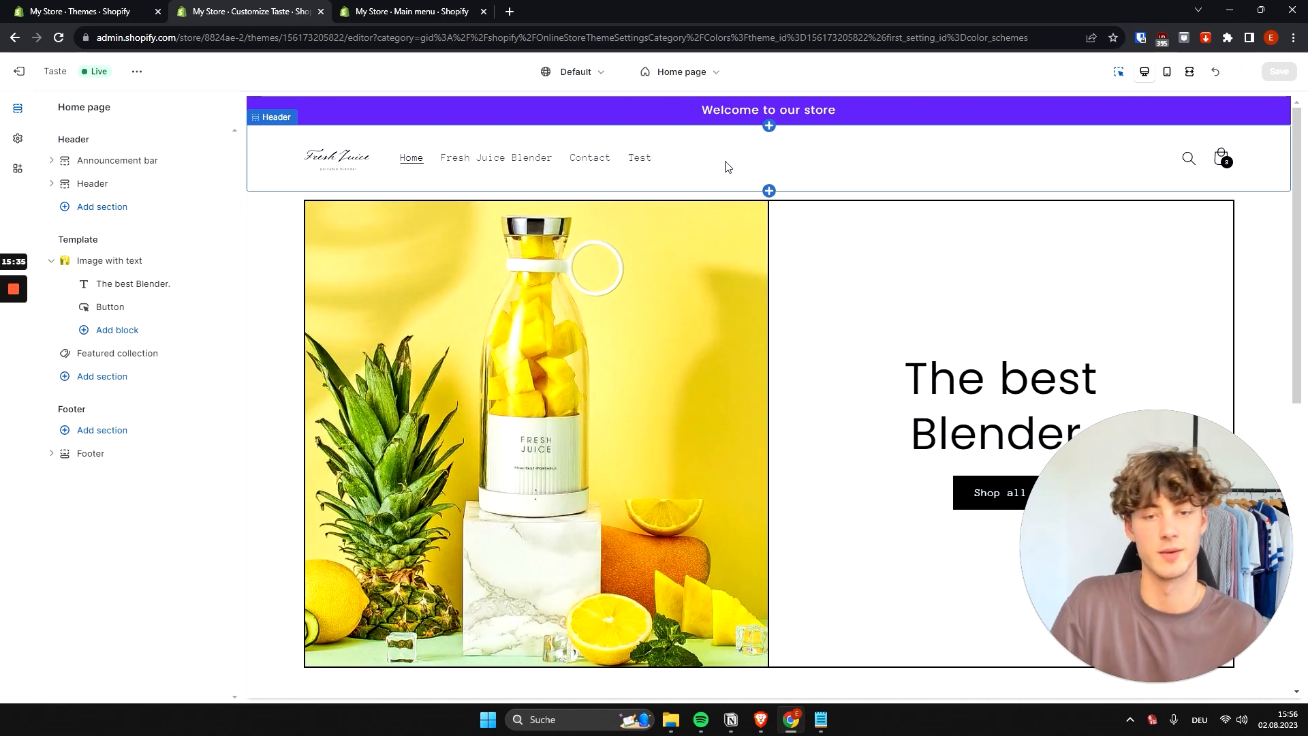
# Set the header's desktop menu type to Drawer and try out the drawer menu in the preview
pyautogui.click(717, 180)
pyautogui.scroll(-1, 180, 268)
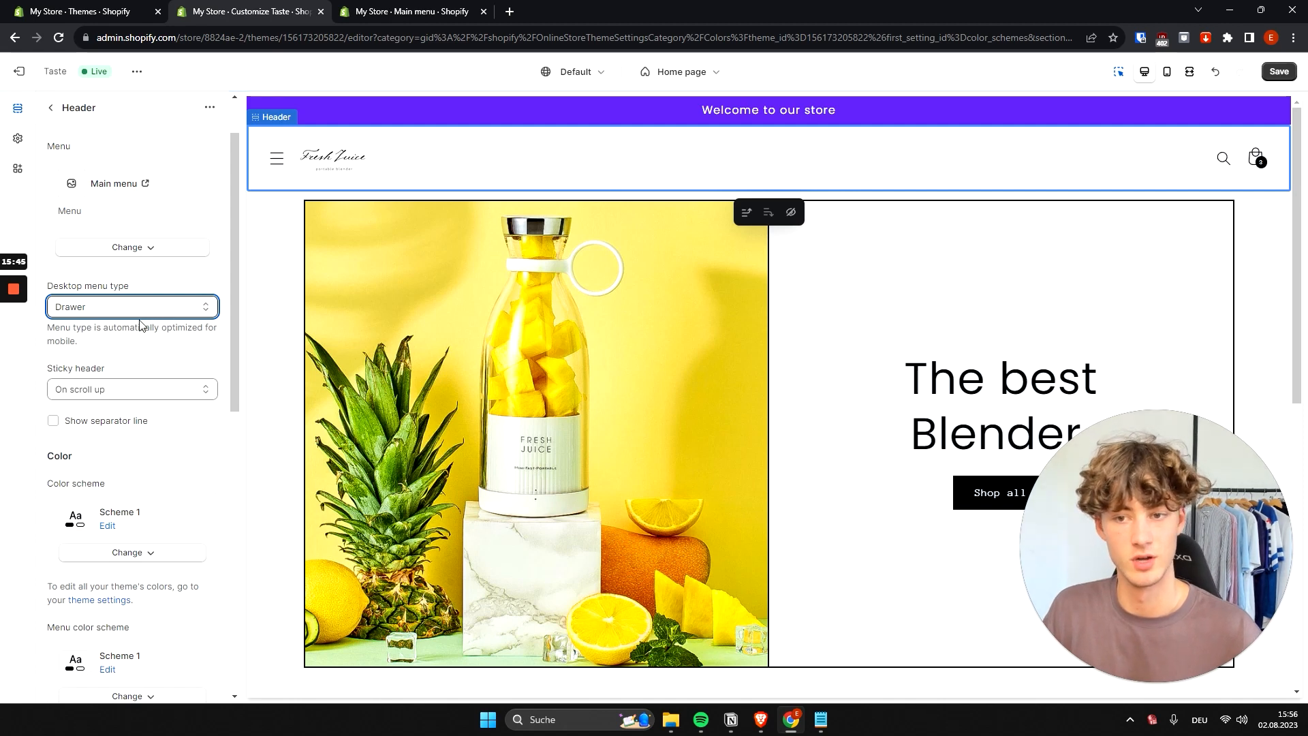
pyautogui.click(277, 159)
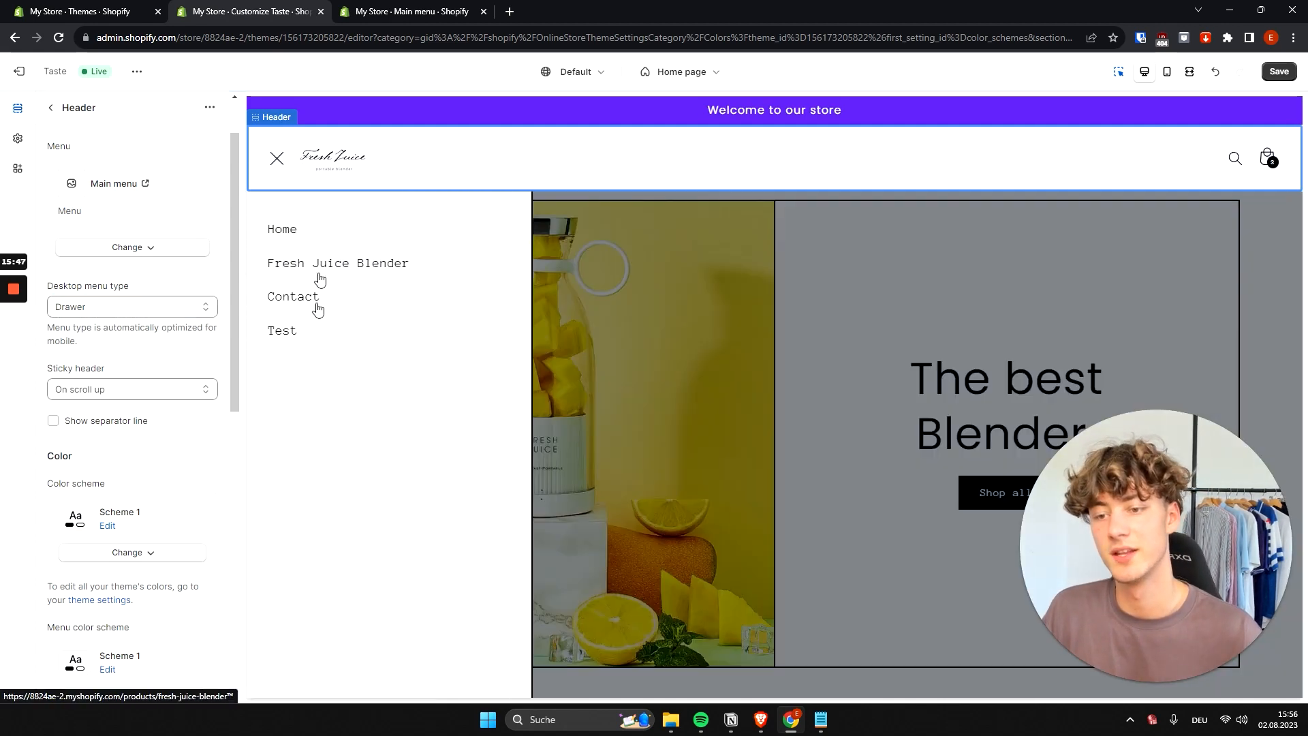
pyautogui.click(277, 164)
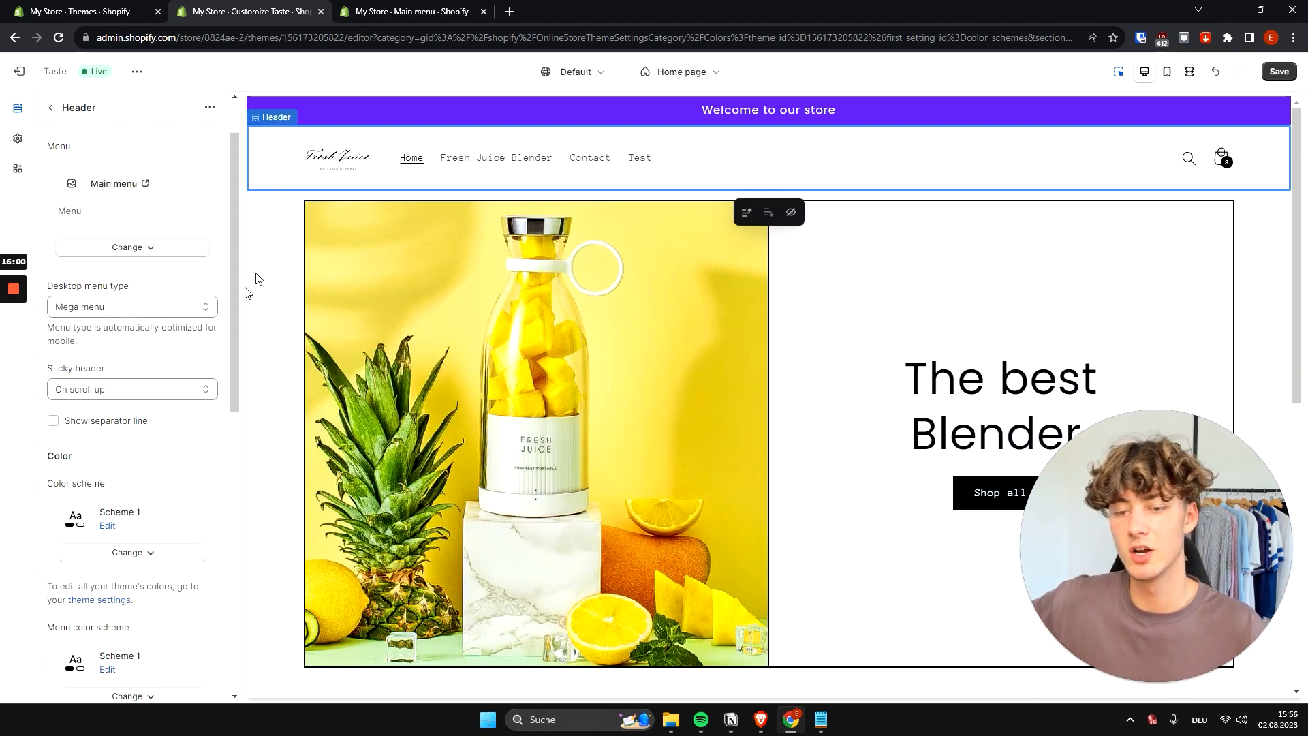
# Set the header's desktop menu type to Mega menu and check how the header behaves while scrolling the preview
pyautogui.middleClick(278, 251)
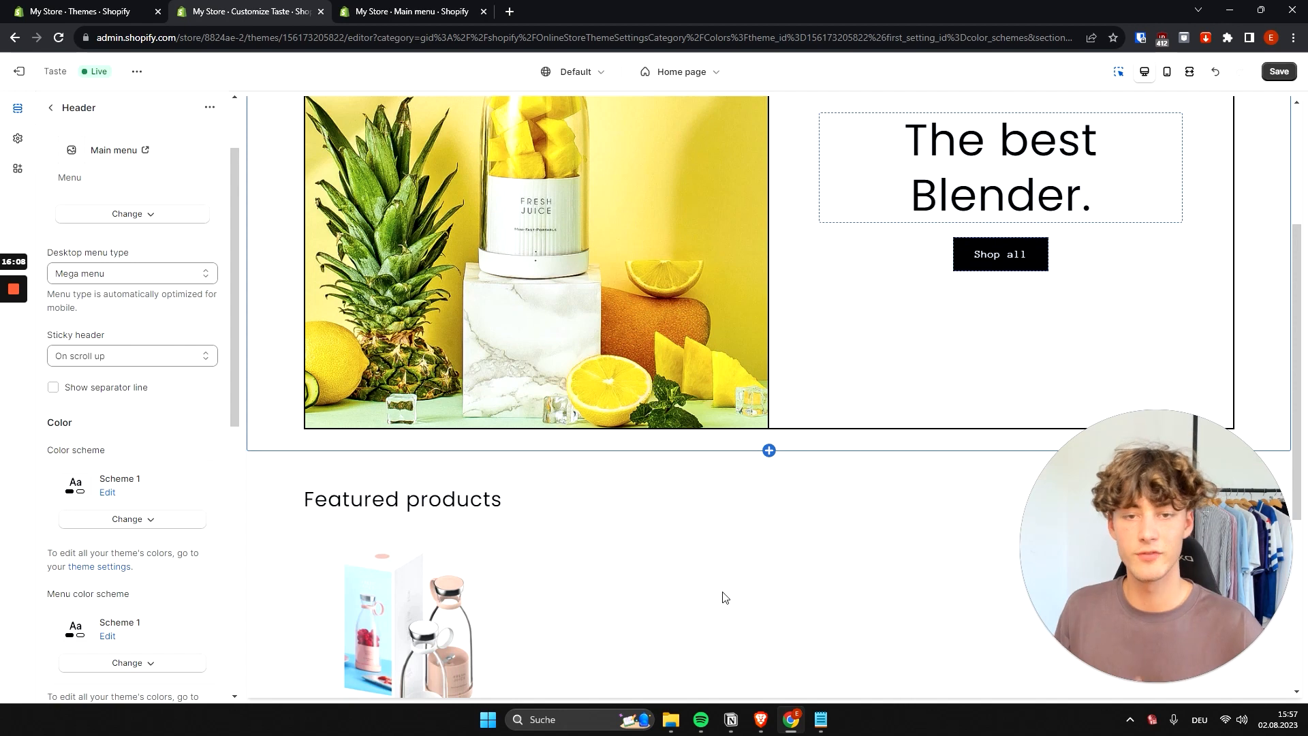
pyautogui.scroll(-2, 682, 518)
pyautogui.scroll(1, 678, 511)
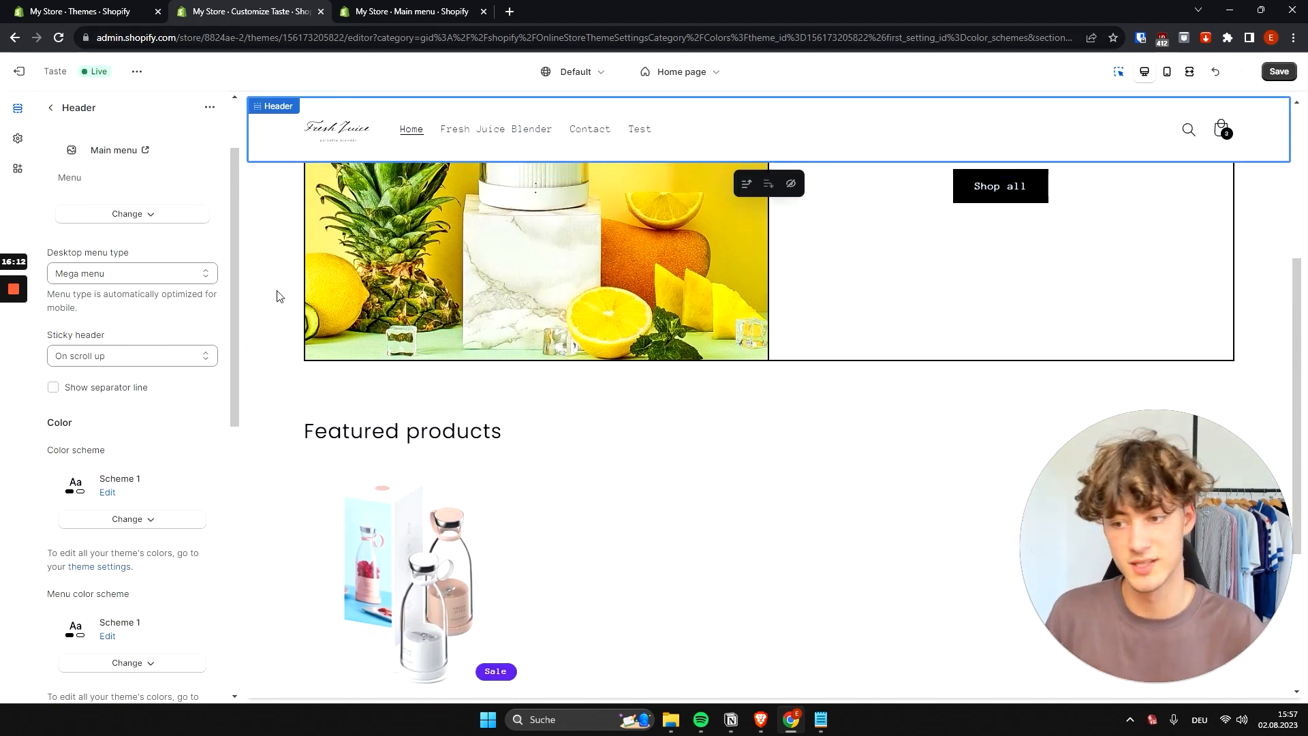
# Try the sticky header options None and Always, comparing the header's behavior across the home page preview
pyautogui.scroll(5, 763, 477)
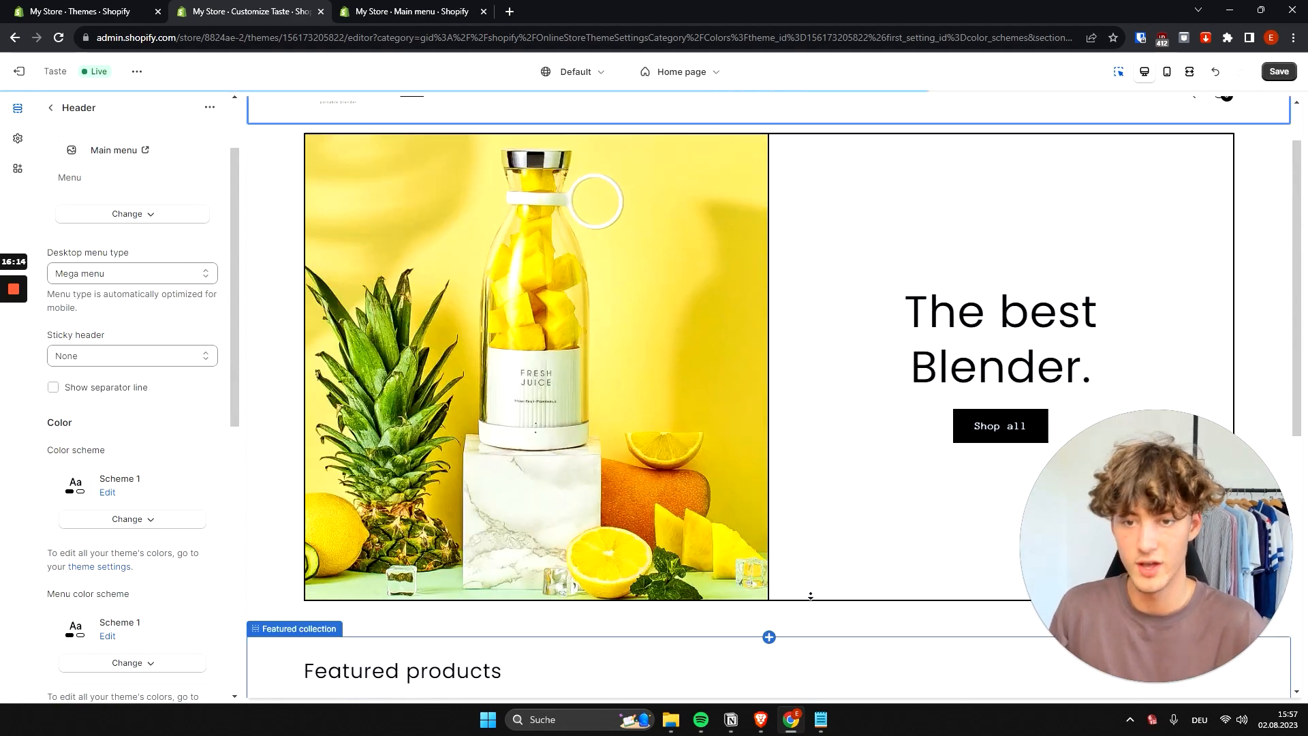
pyautogui.scroll(-7, 775, 494)
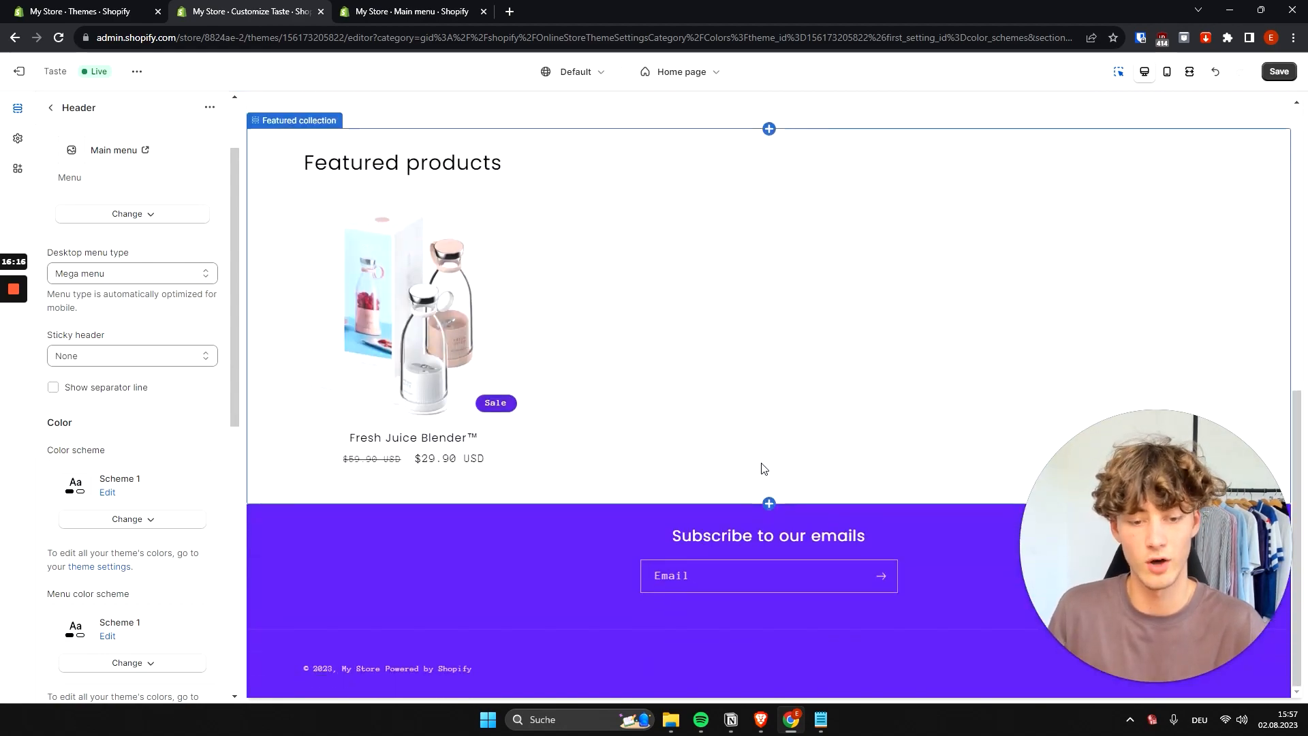
pyautogui.scroll(8, 763, 469)
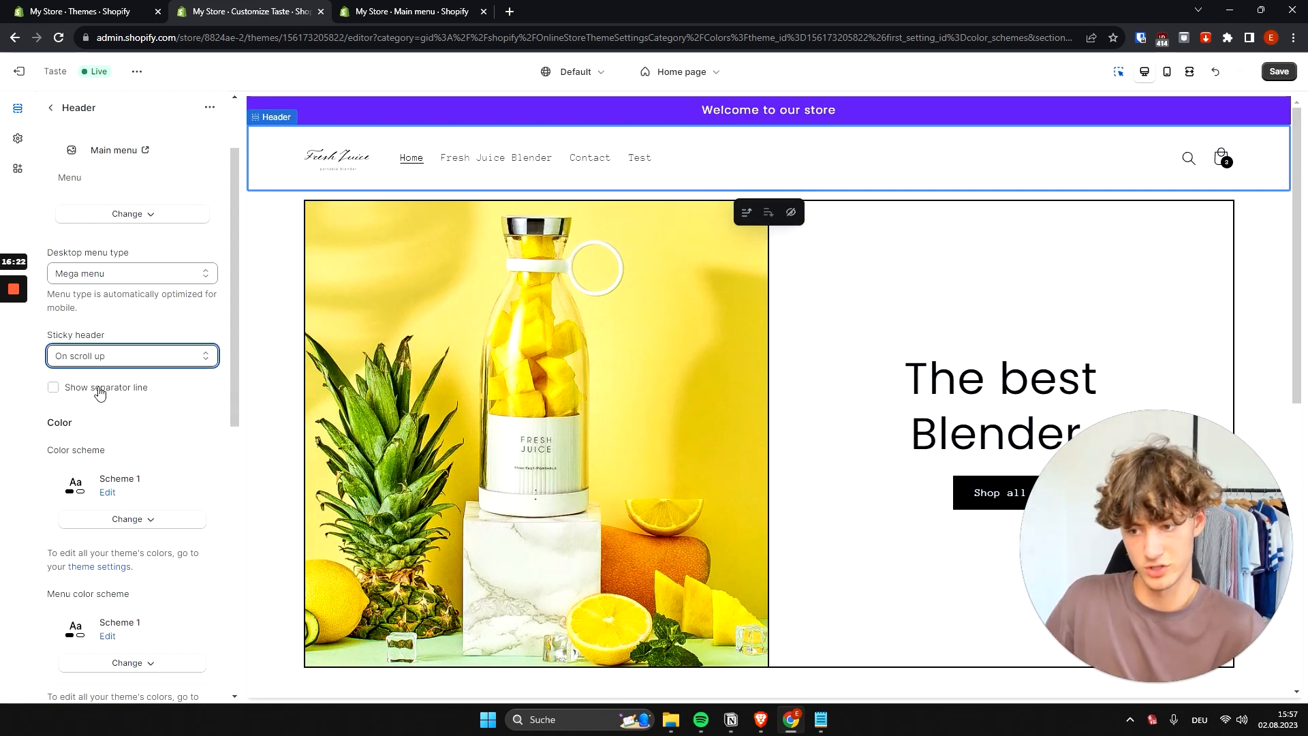
pyautogui.click(144, 361)
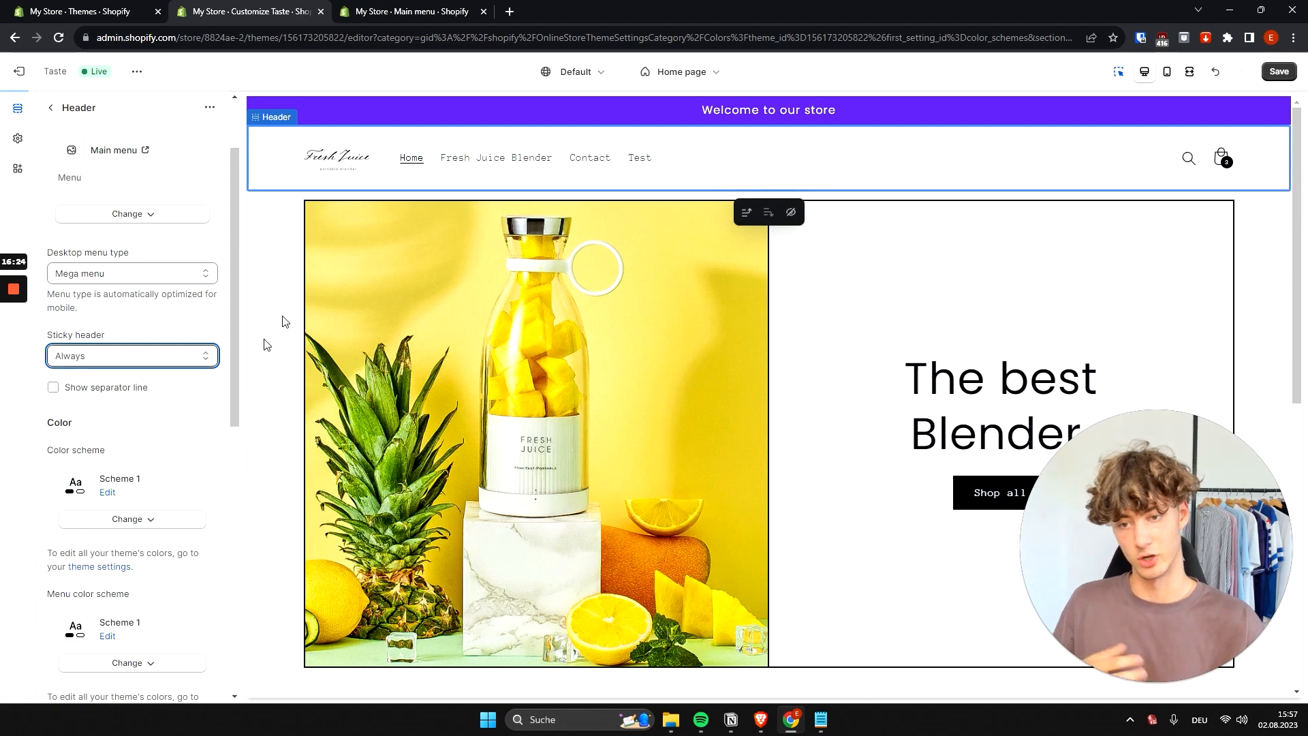
pyautogui.scroll(-3, 278, 217)
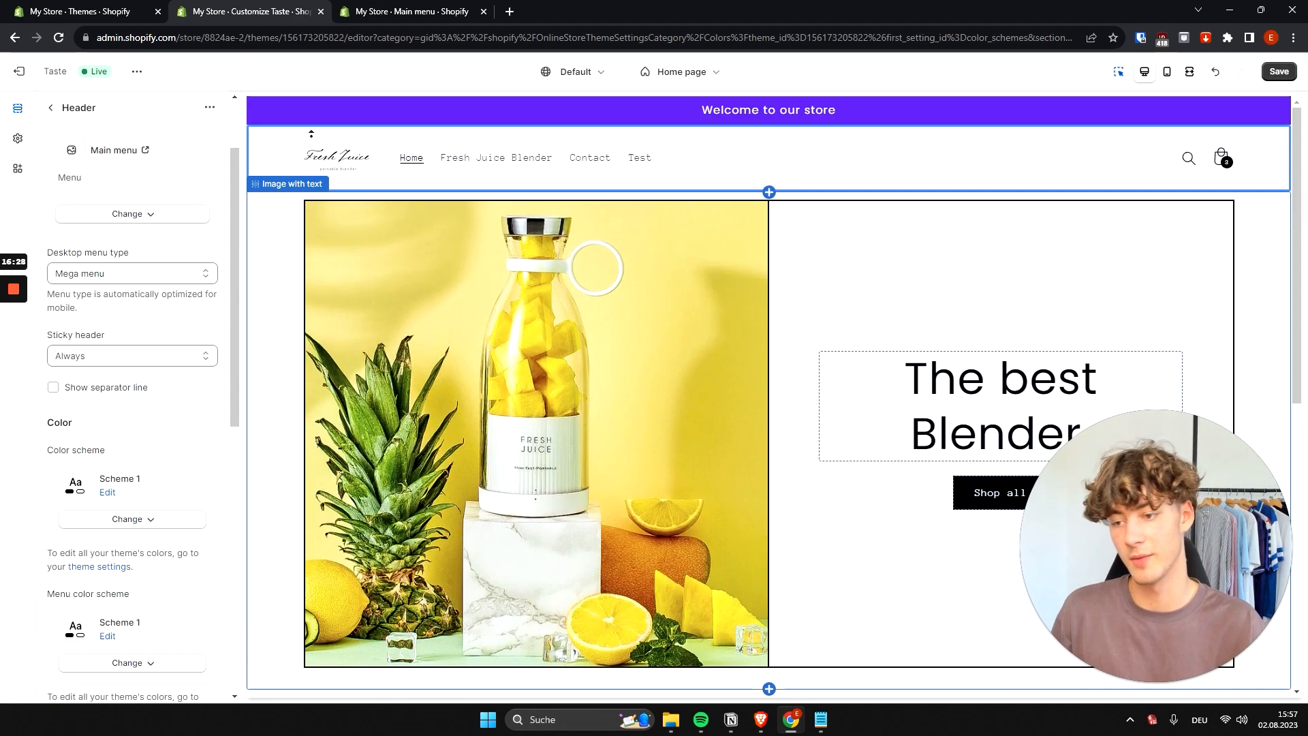
# Set the sticky header to "Always, reduce logo size" and check its effect in the preview
pyautogui.click(130, 362)
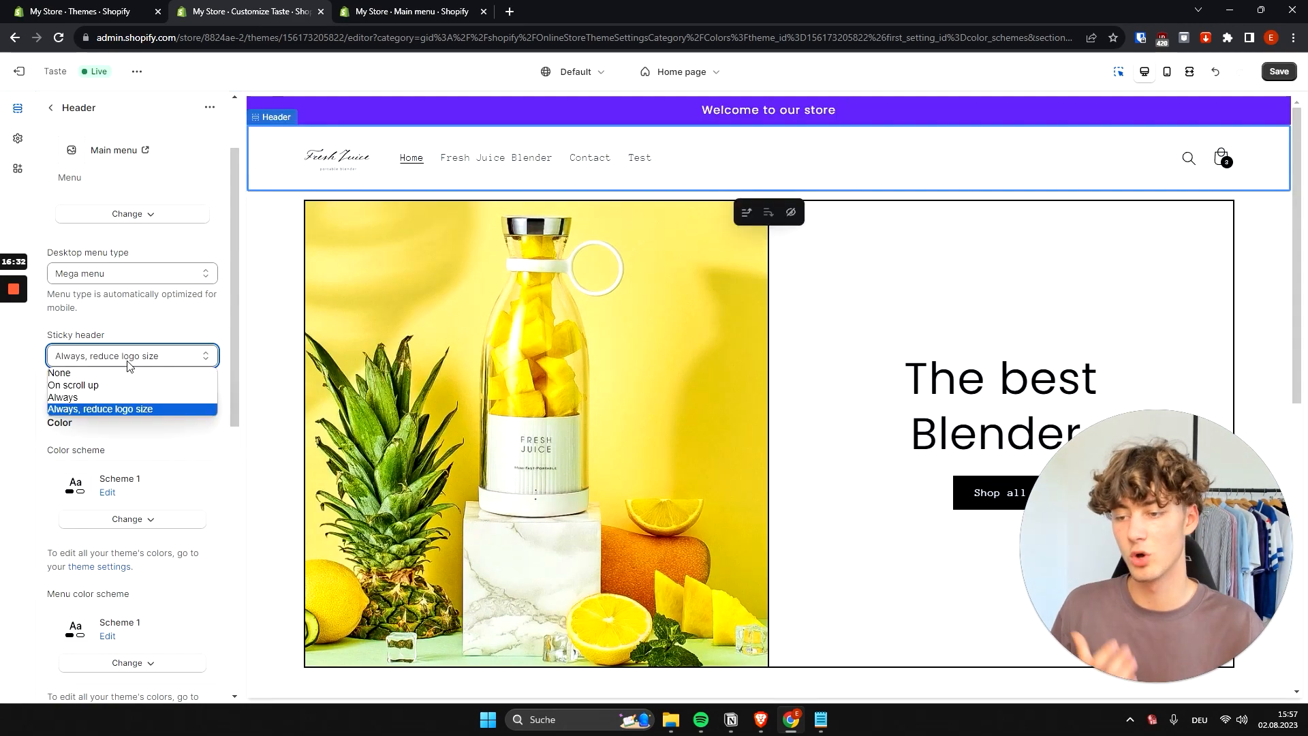
pyautogui.click(93, 408)
pyautogui.scroll(-5, 273, 218)
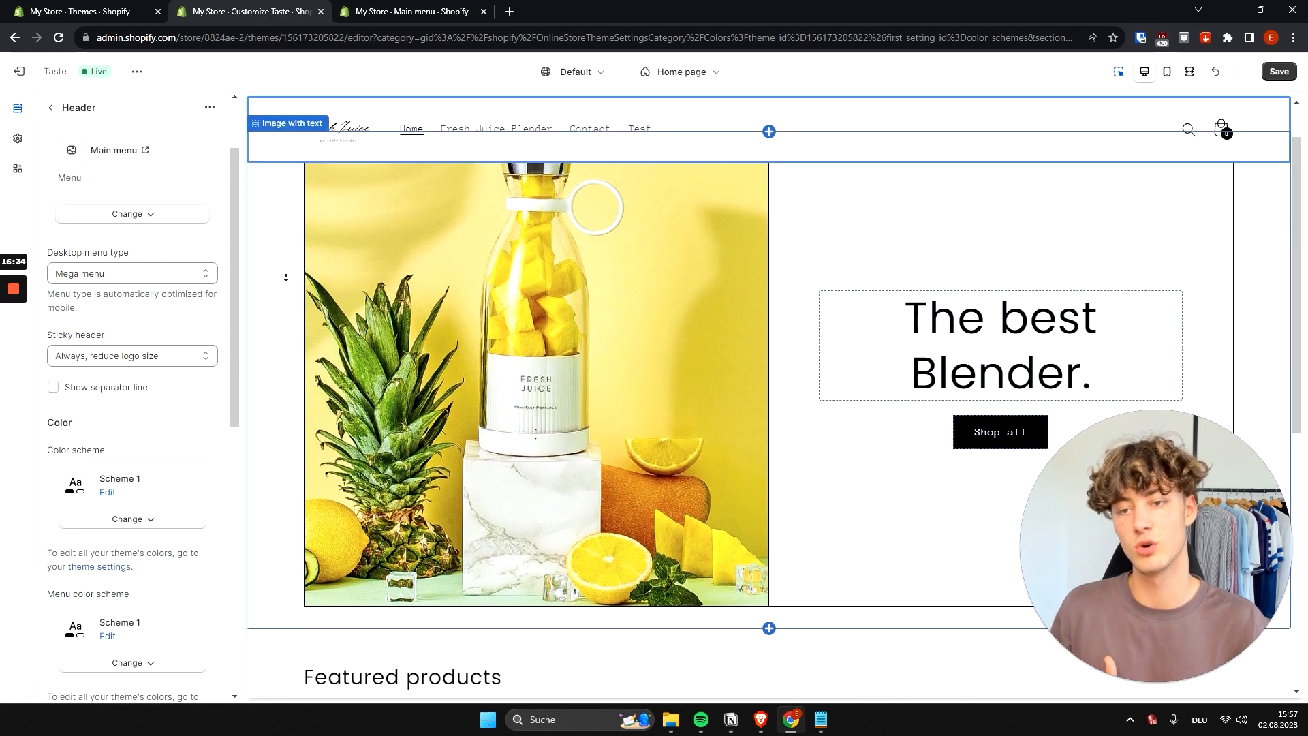
pyautogui.scroll(5, 324, 294)
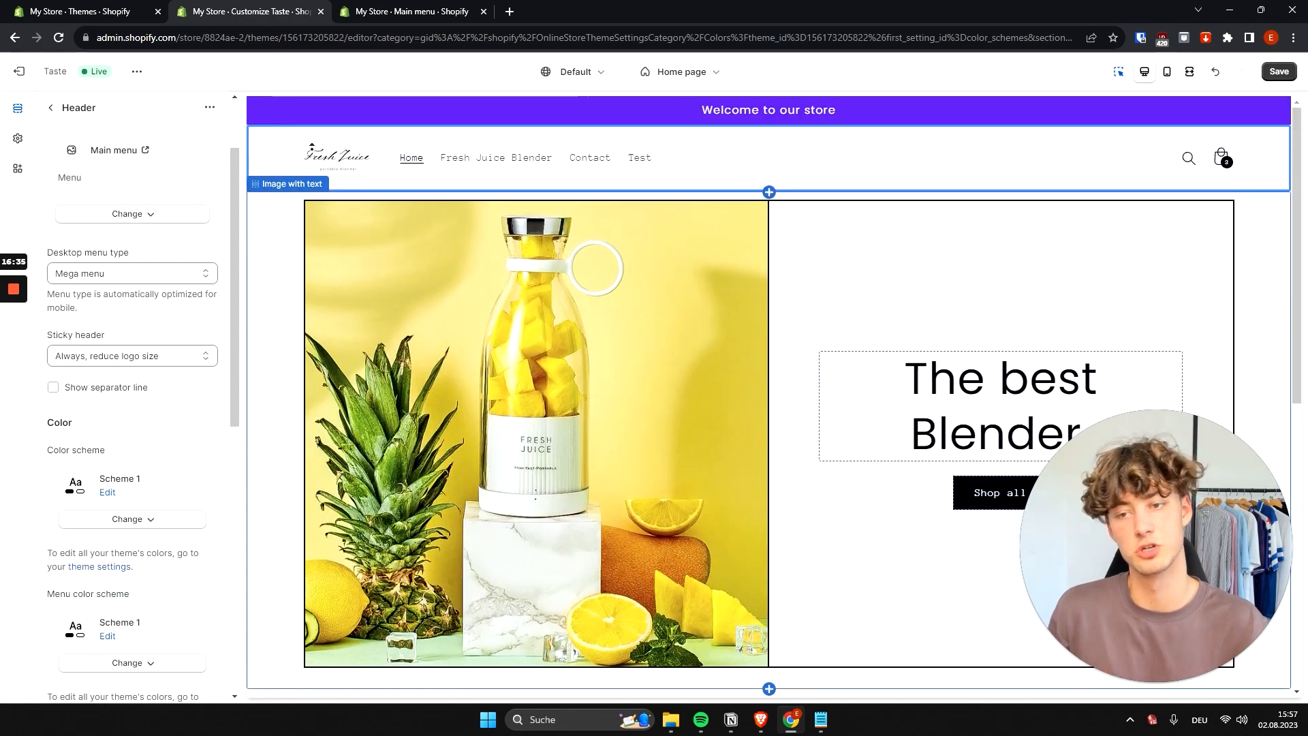
# Examine the header's color schemes, country and language selectors, mobile layout and spacing settings, and check the mobile preview
pyautogui.scroll(-1, 163, 382)
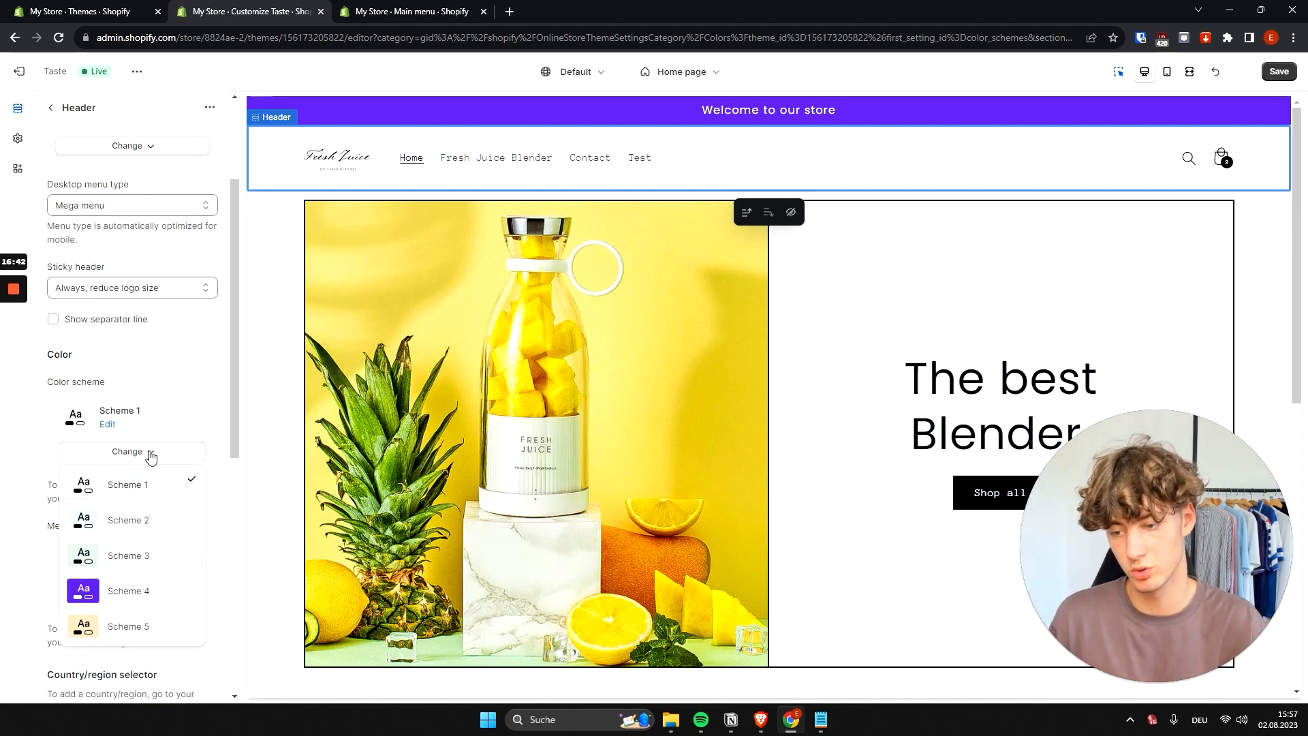
pyautogui.click(152, 452)
pyautogui.scroll(-3, 157, 382)
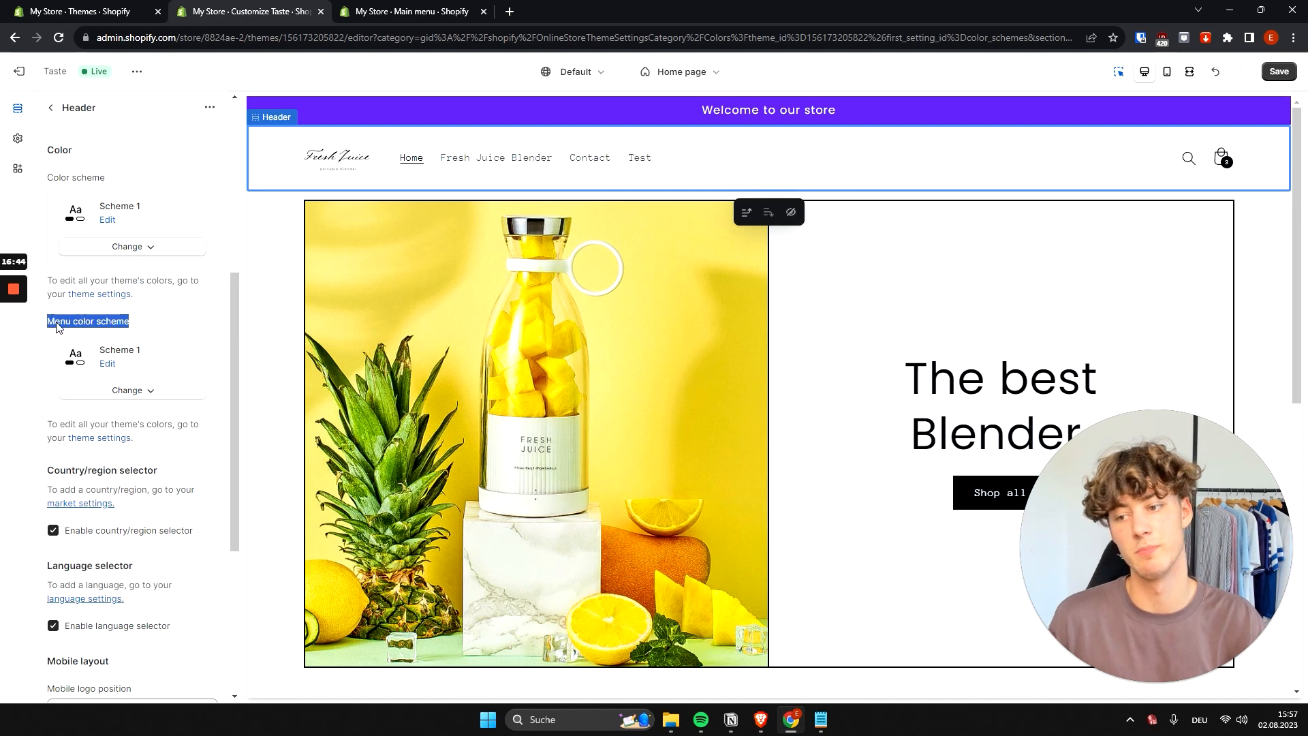
pyautogui.click(164, 326)
pyautogui.scroll(-4, 194, 382)
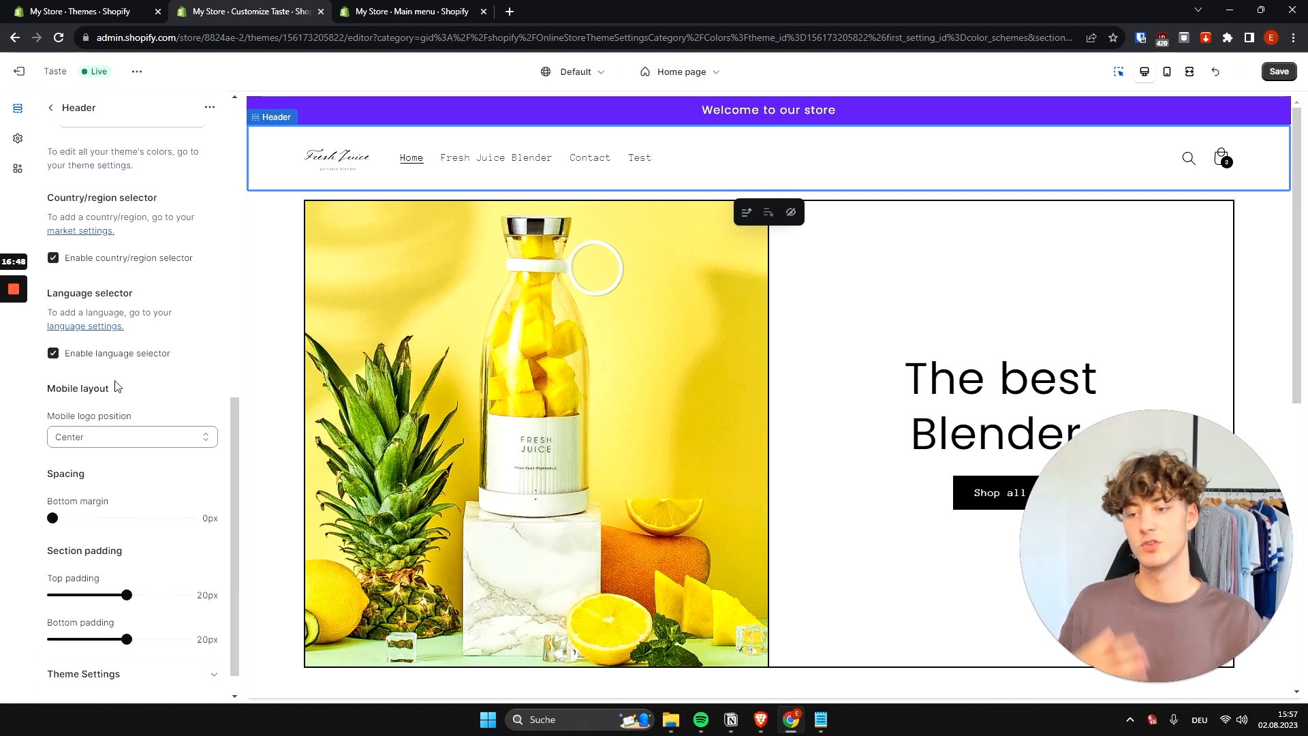
pyautogui.scroll(-1, 132, 397)
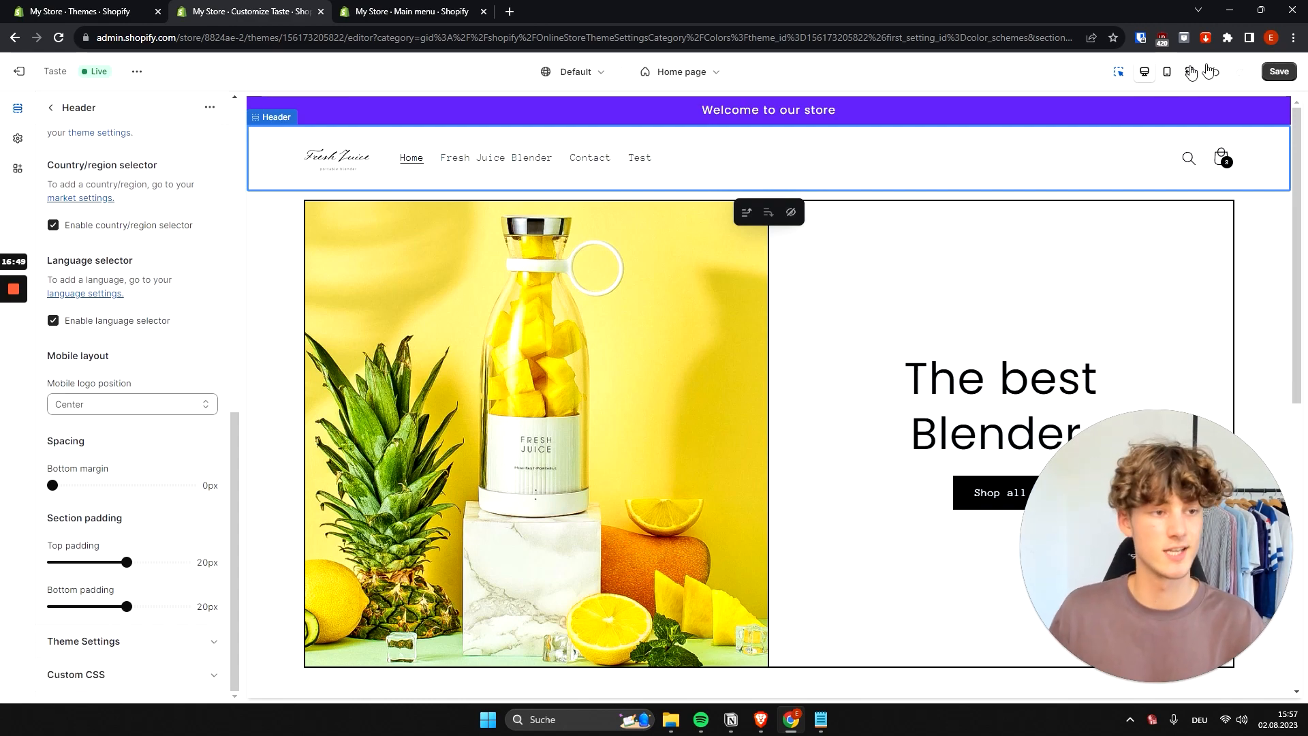
pyautogui.click(1166, 73)
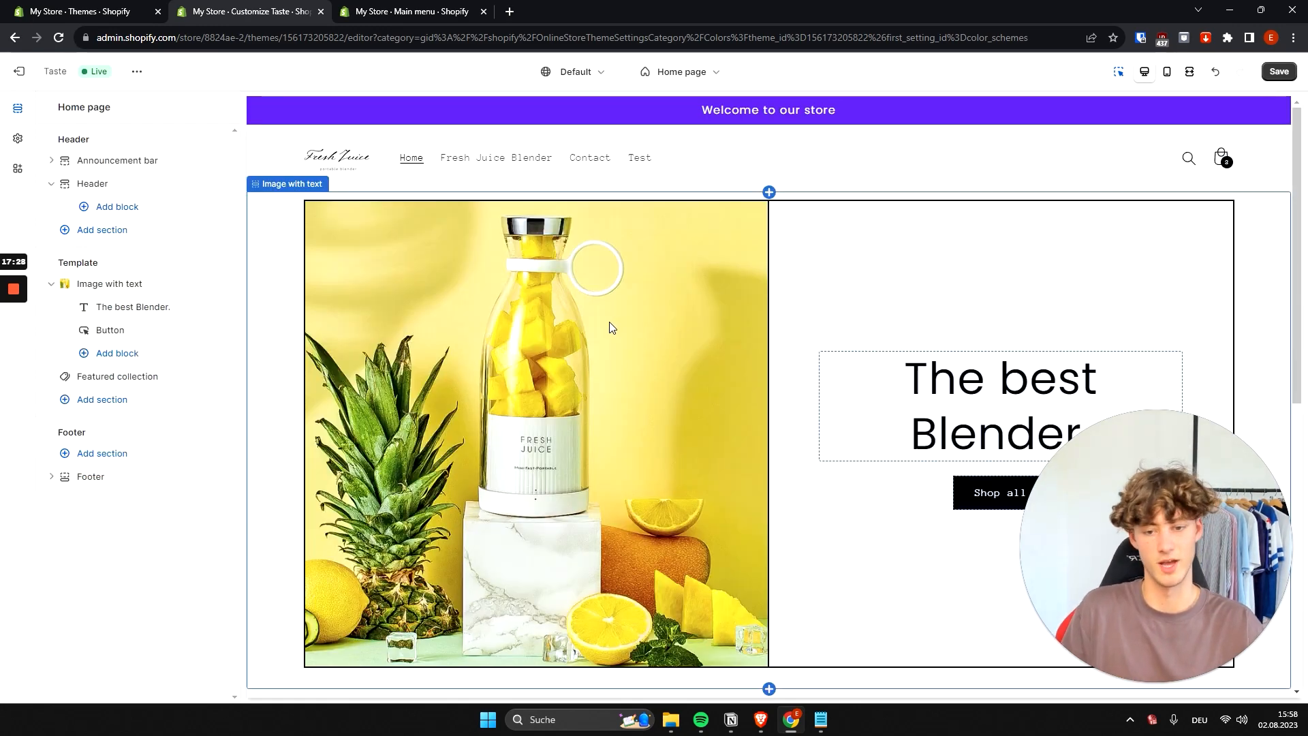
# Remove the Featured collection section from the home page
pyautogui.scroll(-4, 611, 327)
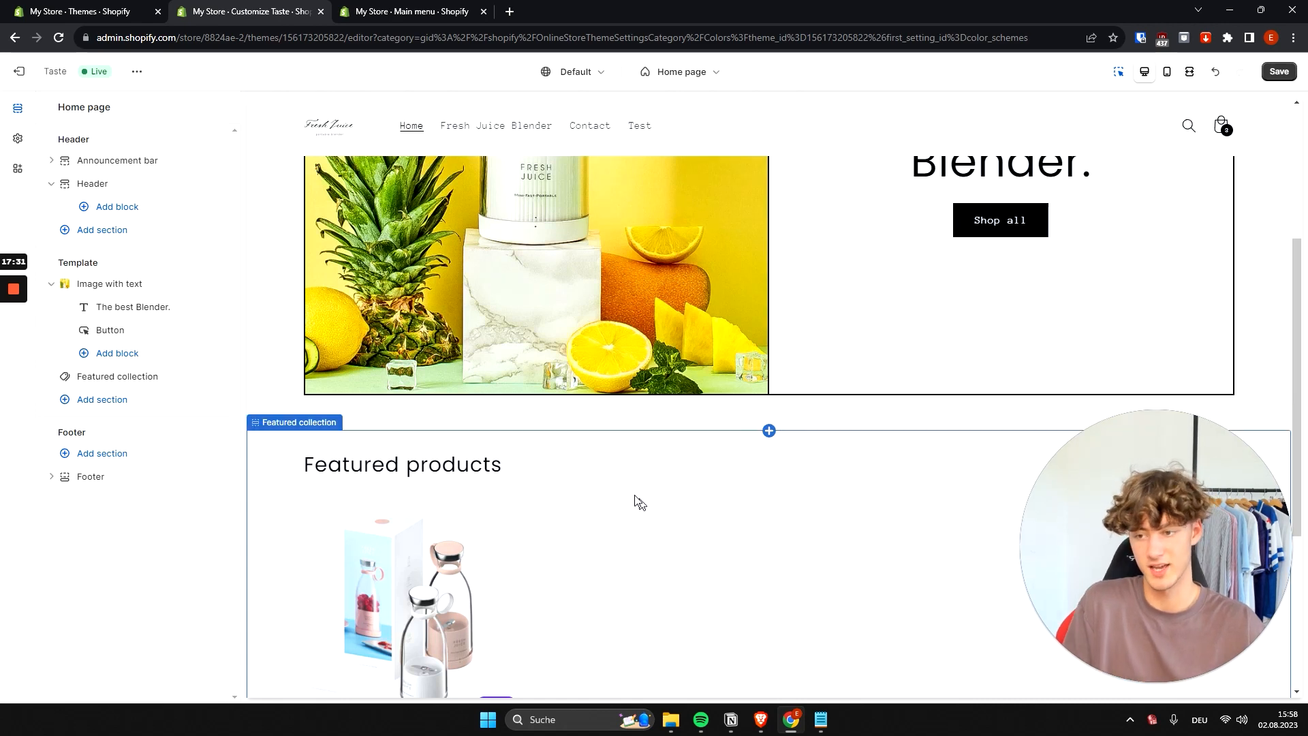
pyautogui.scroll(-2, 563, 432)
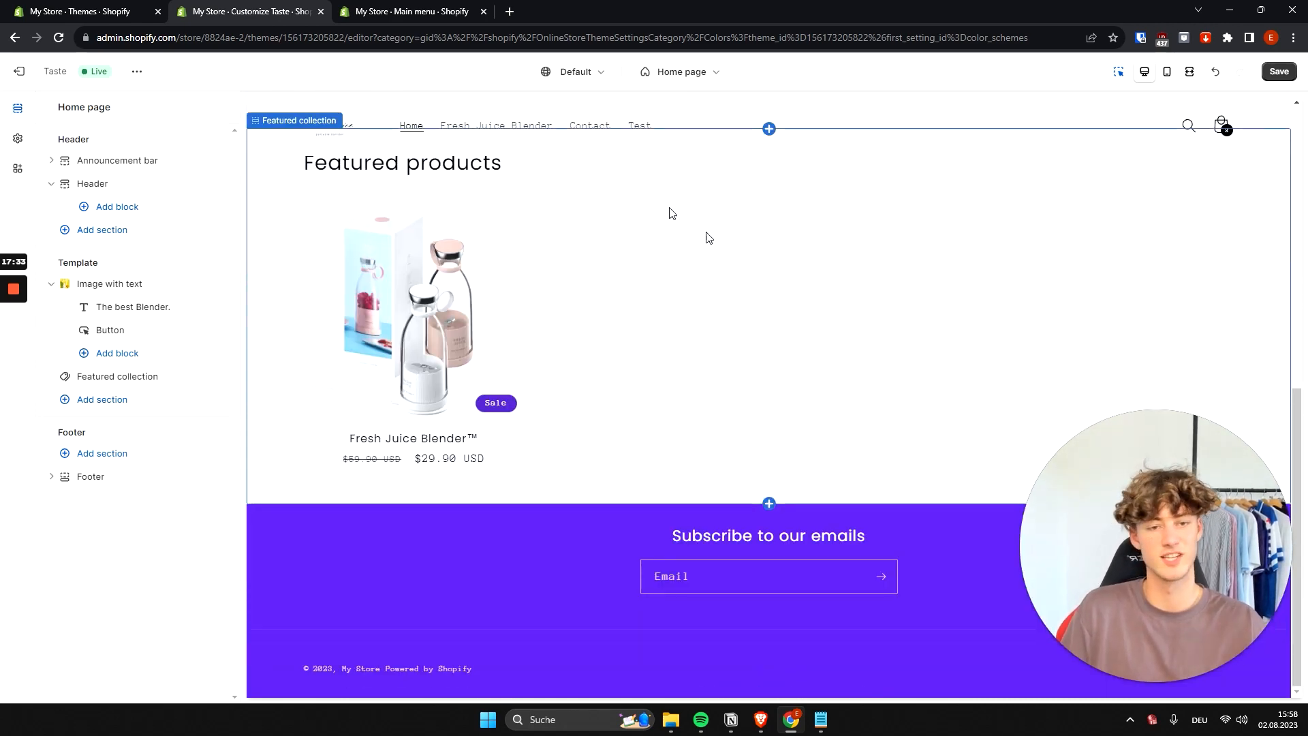
pyautogui.click(681, 249)
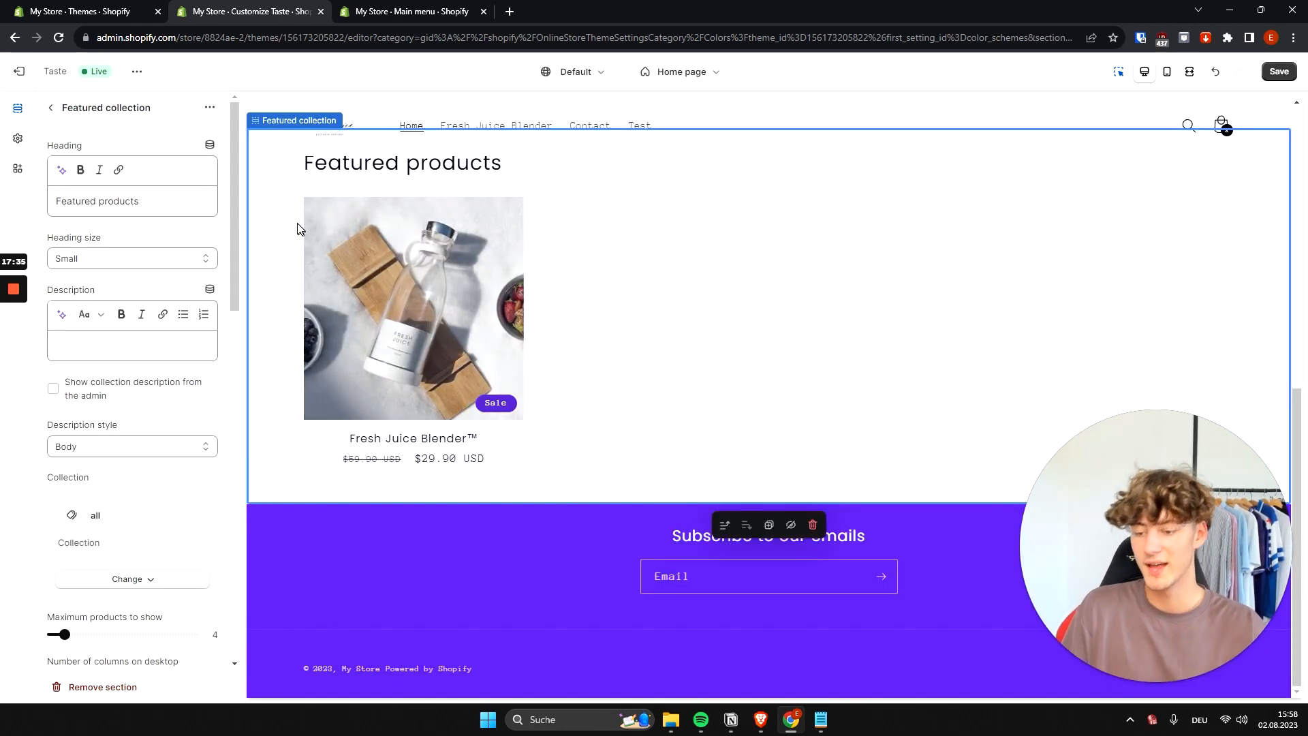
pyautogui.click(109, 688)
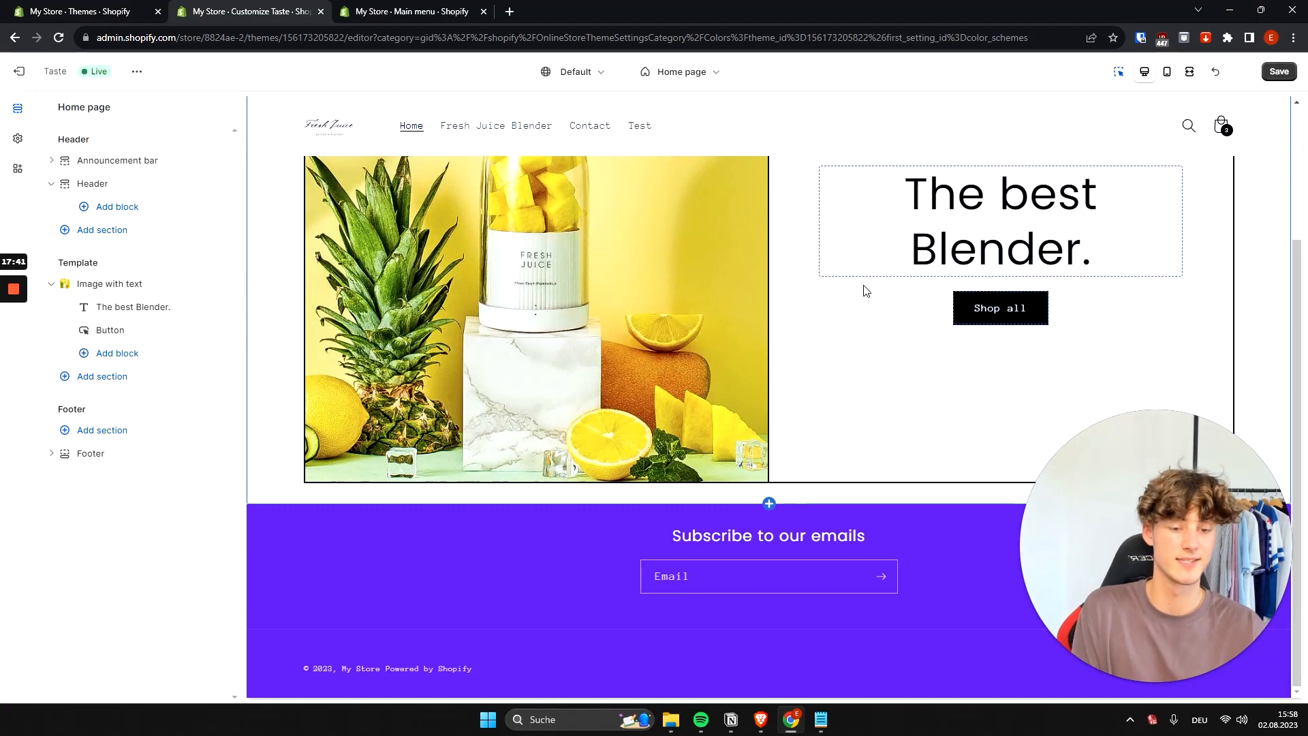
# Try a Collage section below the Image with text section of the home page template and remove it again
pyautogui.moveTo(767, 506)
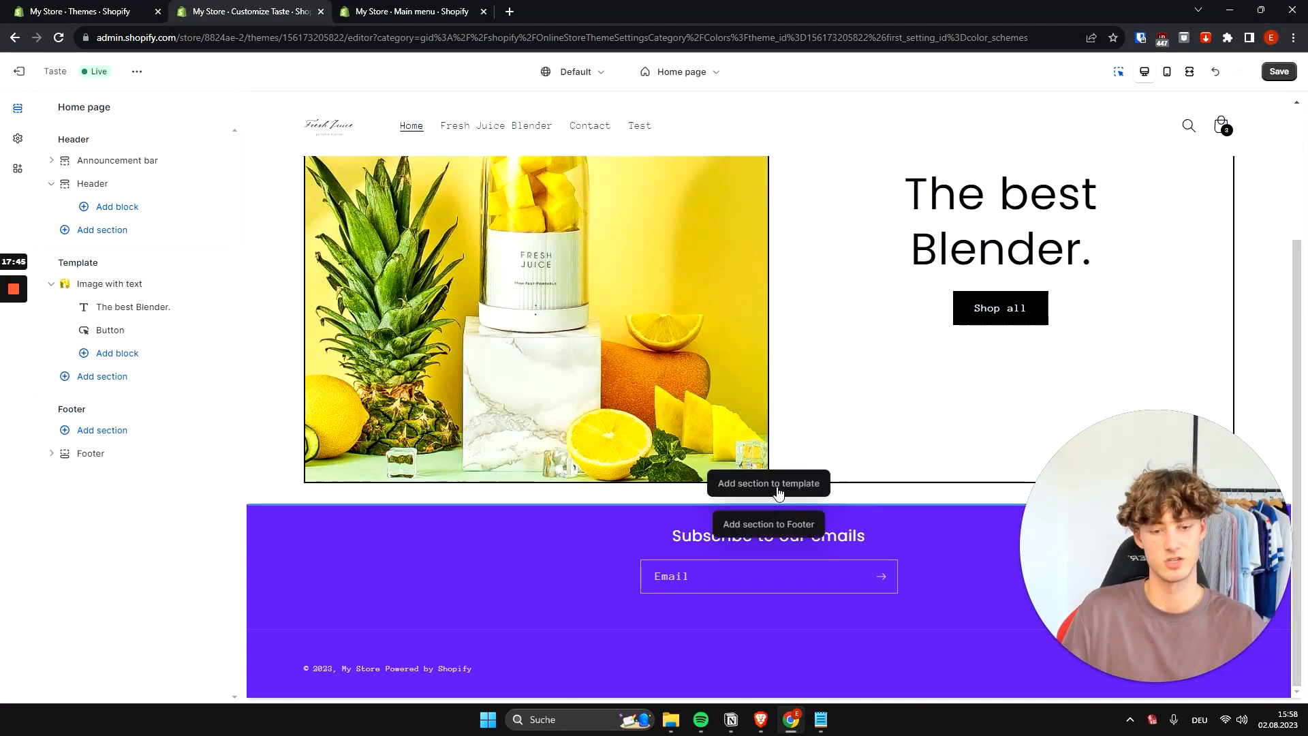
pyautogui.click(781, 486)
pyautogui.click(885, 477)
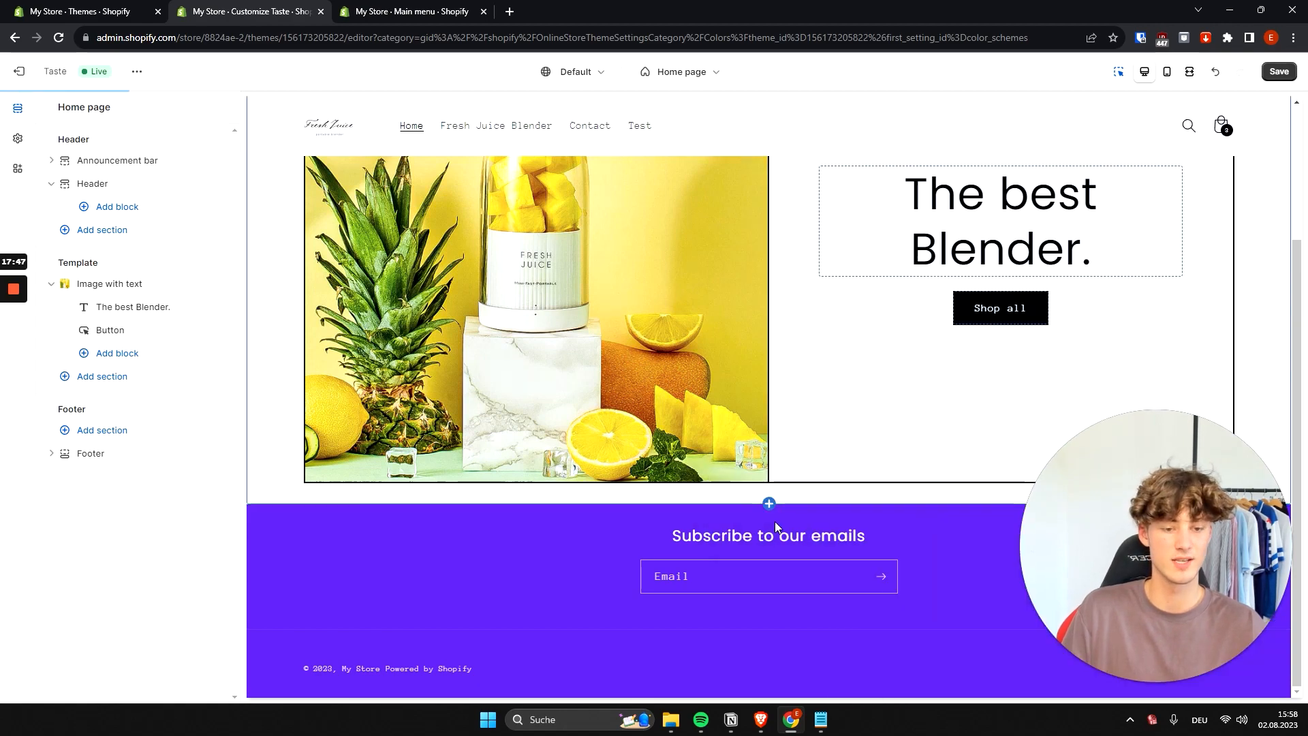
pyautogui.scroll(4, 804, 402)
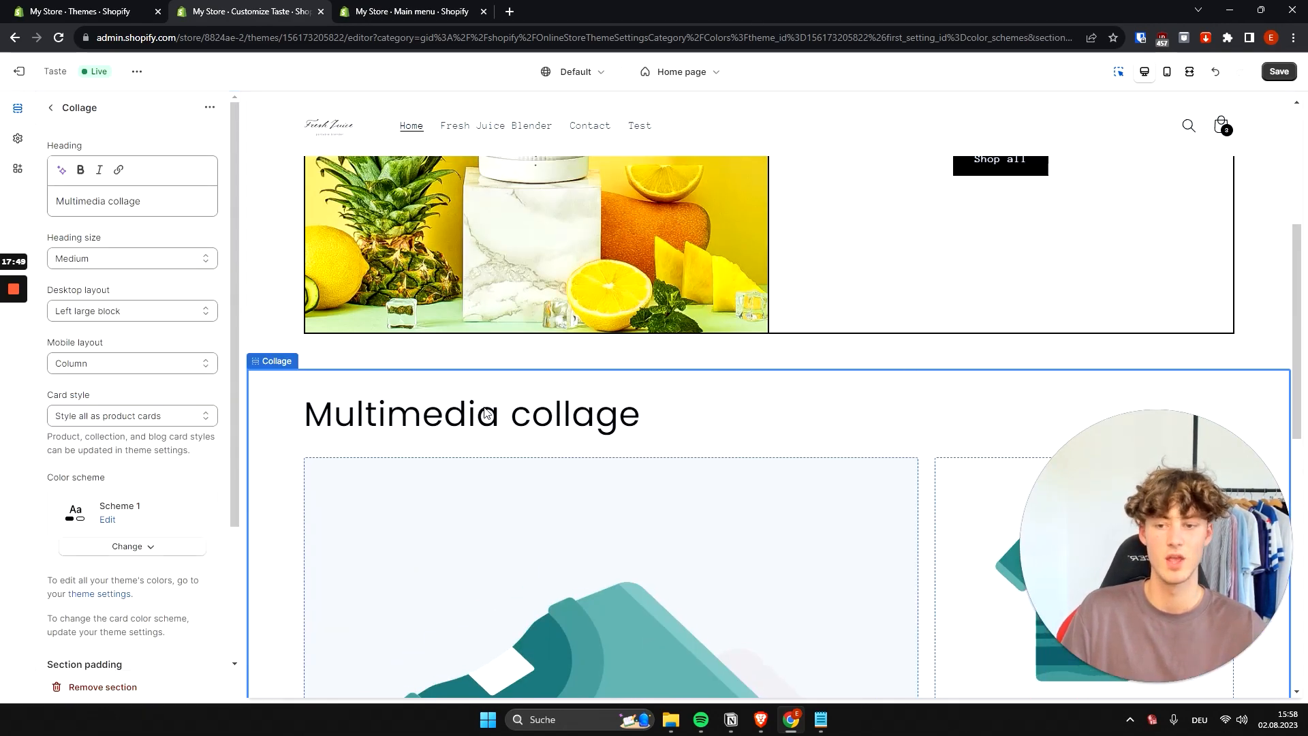
pyautogui.click(128, 687)
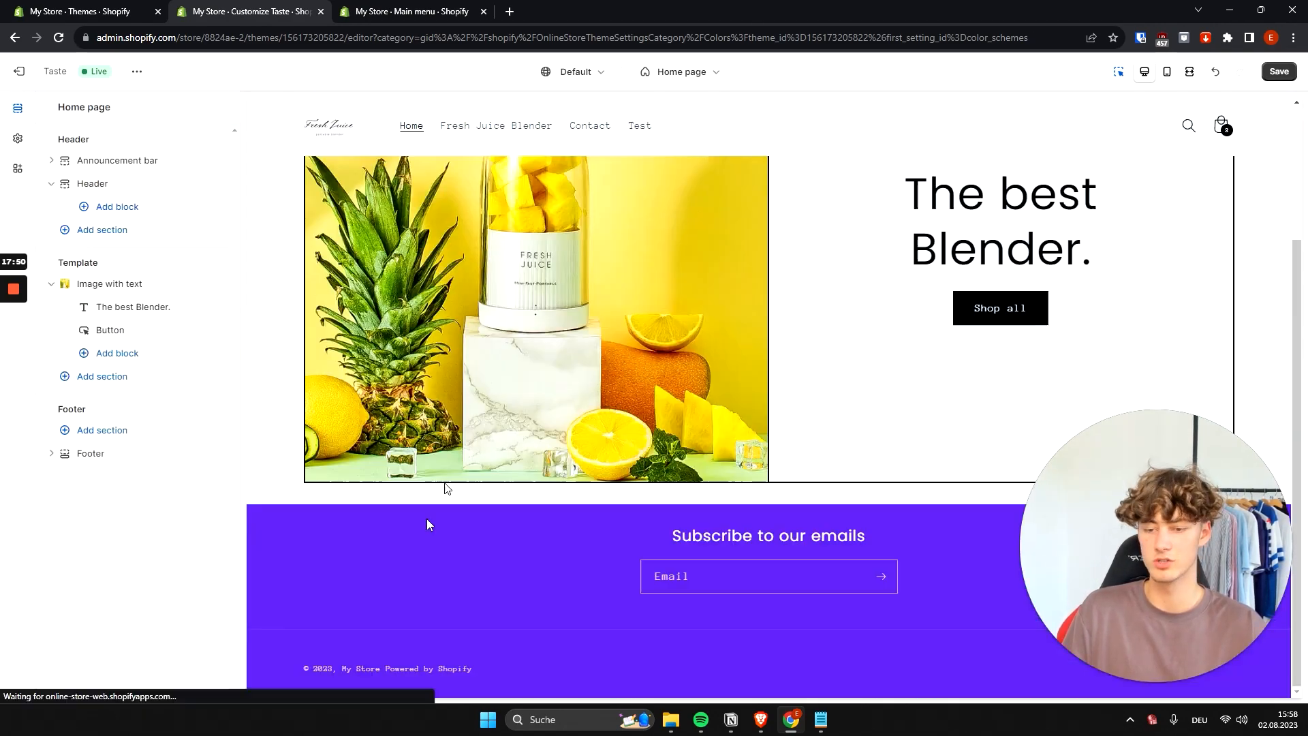
# Add a Multicolumn section below the Image with text section and set its heading to "Lorem Ipsum"
pyautogui.click(136, 380)
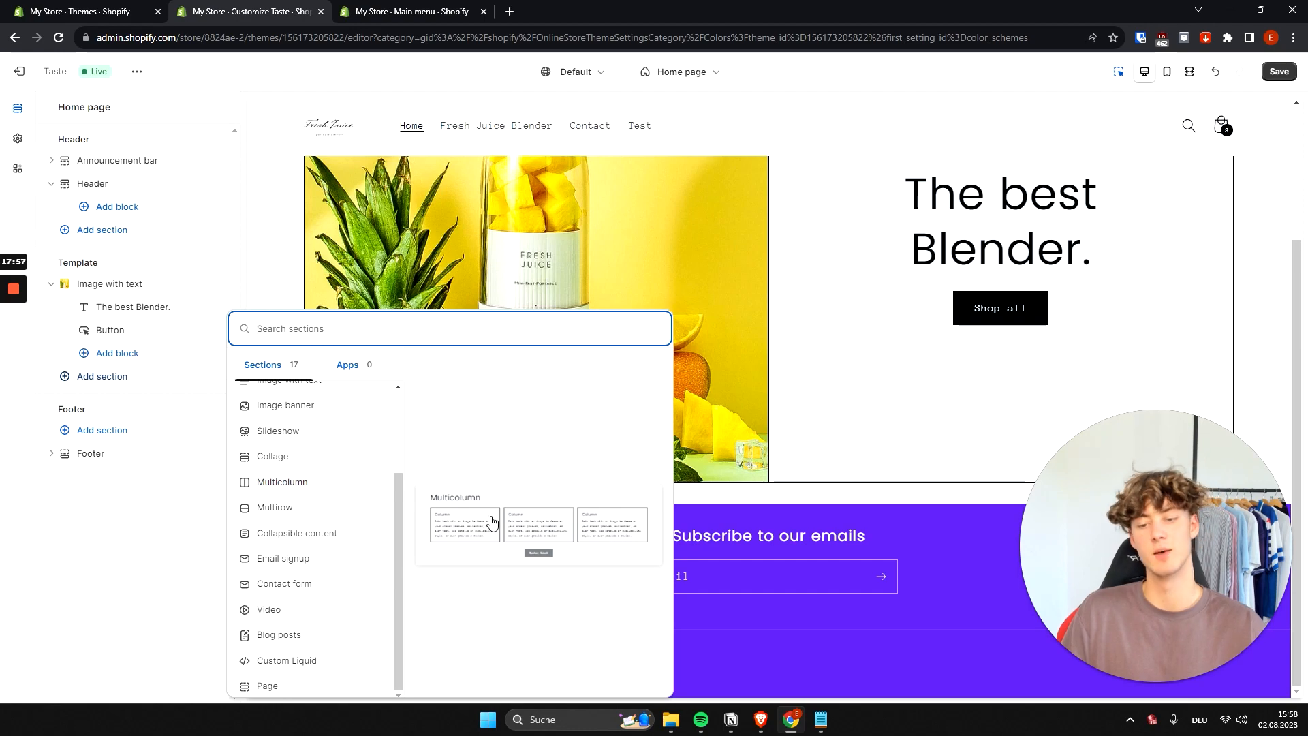
pyautogui.click(492, 523)
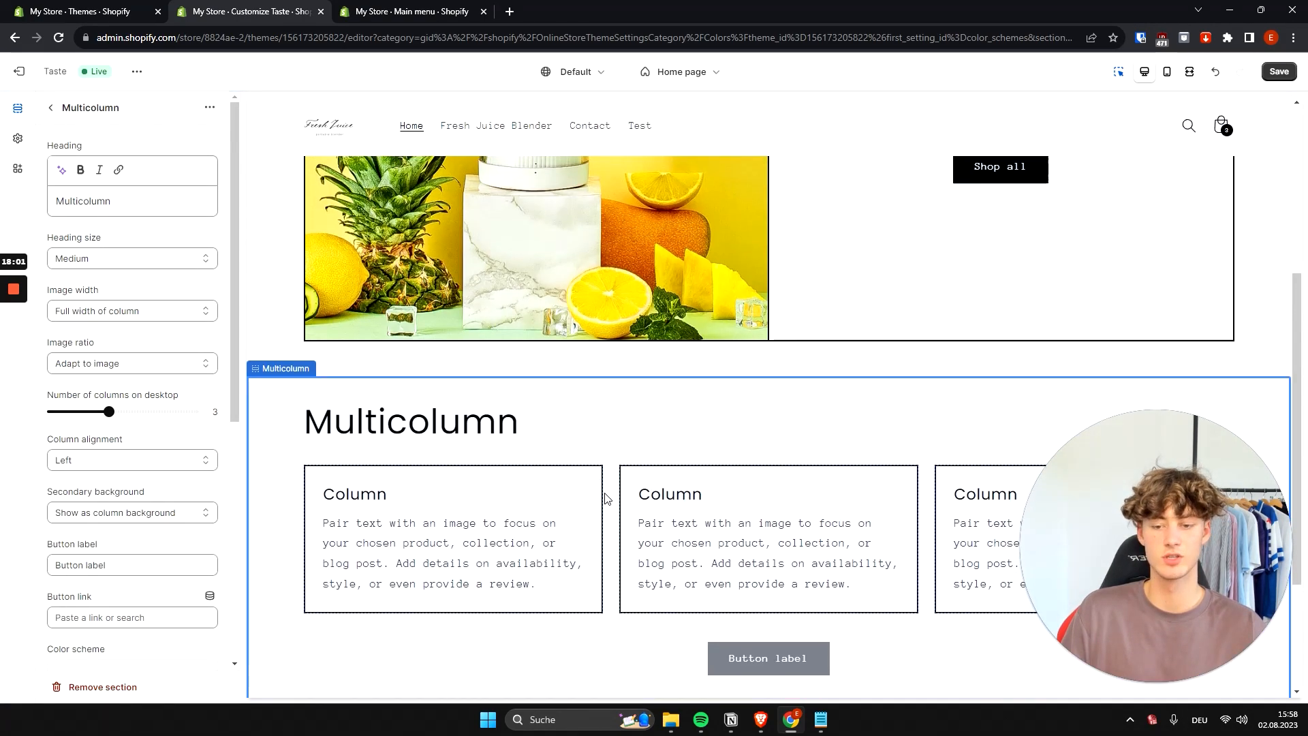
pyautogui.scroll(-2, 606, 497)
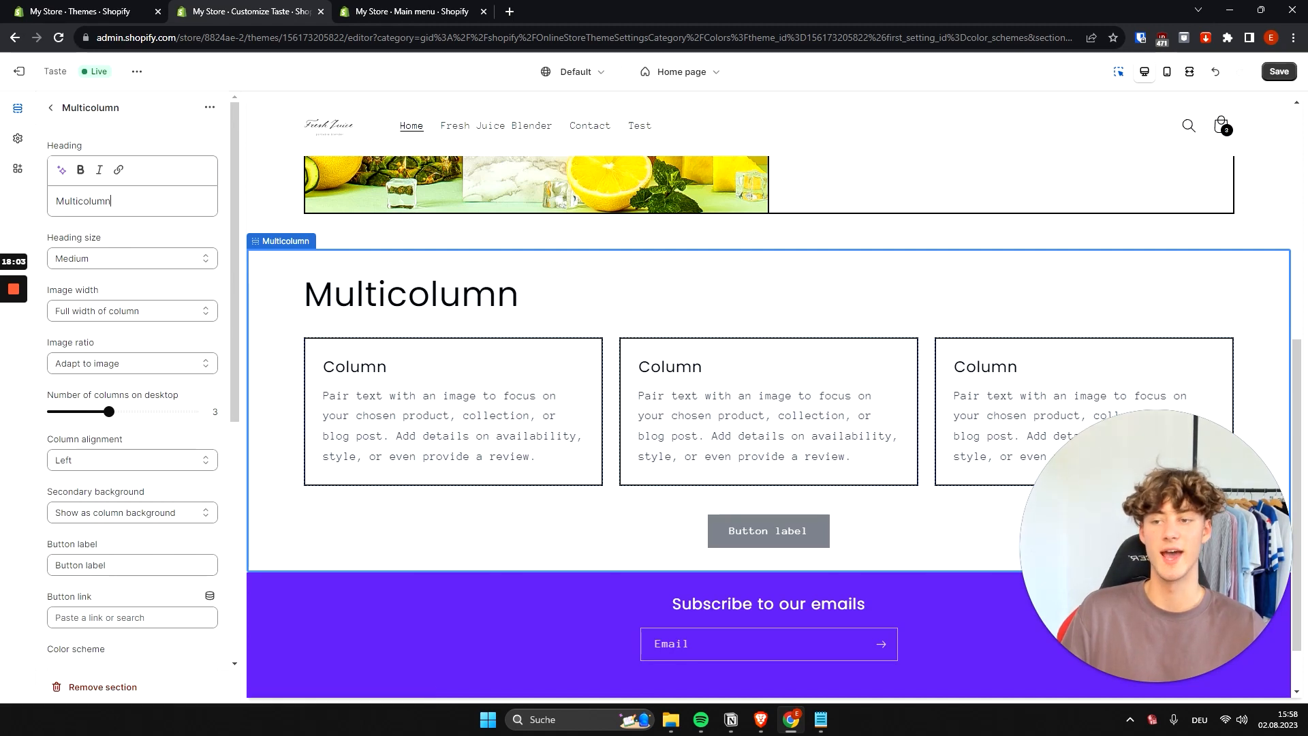
pyautogui.doubleClick(109, 201)
pyautogui.press('BackSpace')
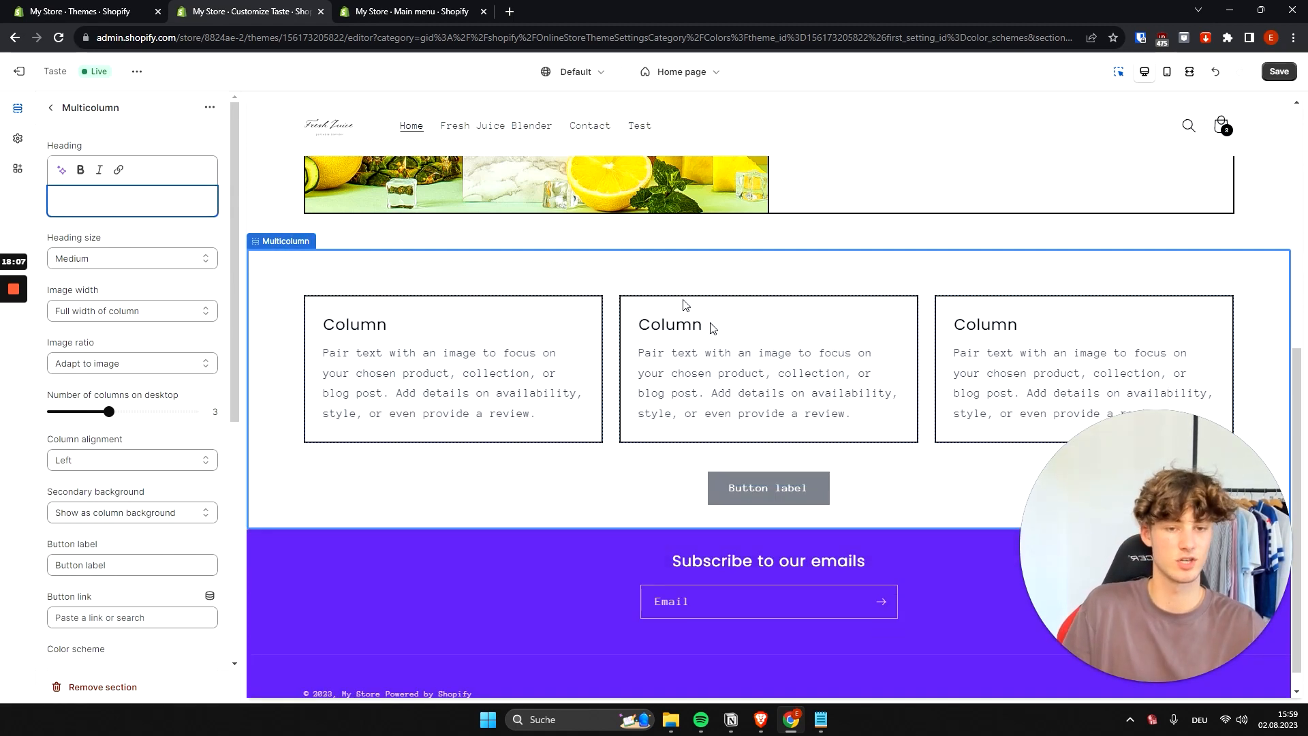
pyautogui.scroll(3, 686, 304)
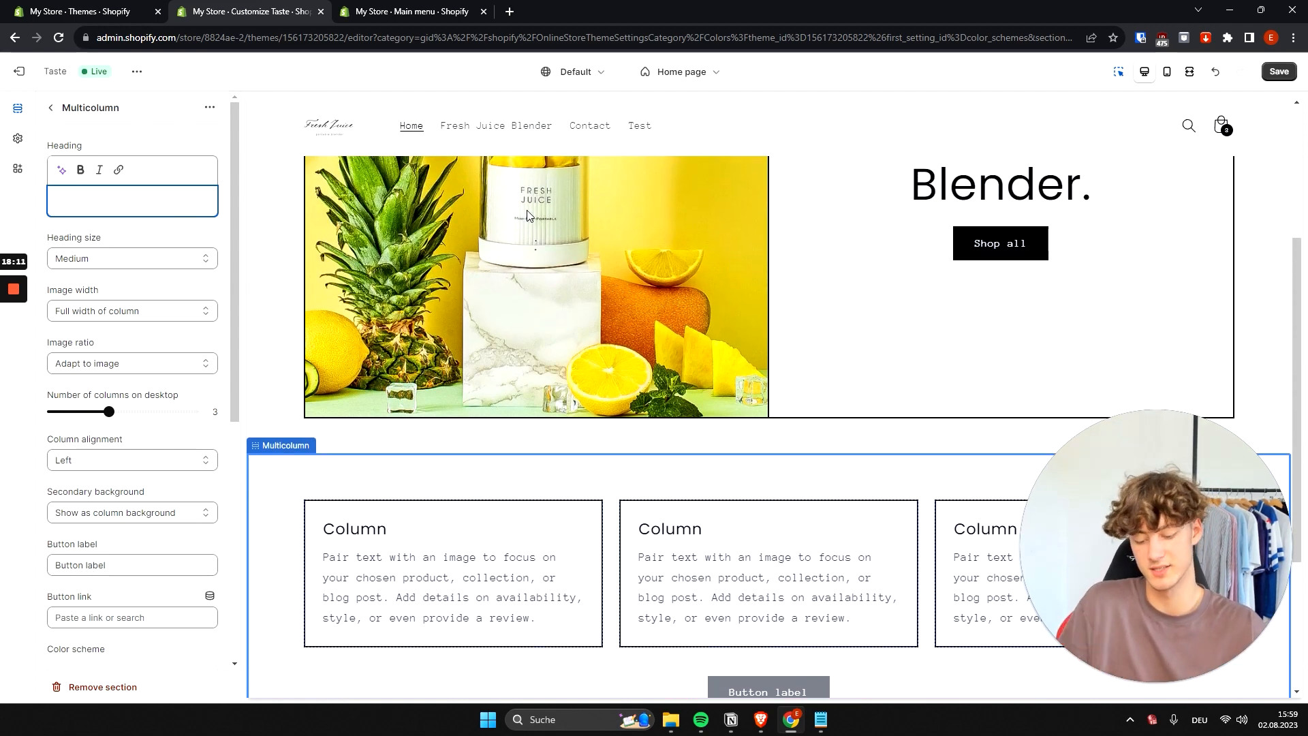
pyautogui.write('Lorem')
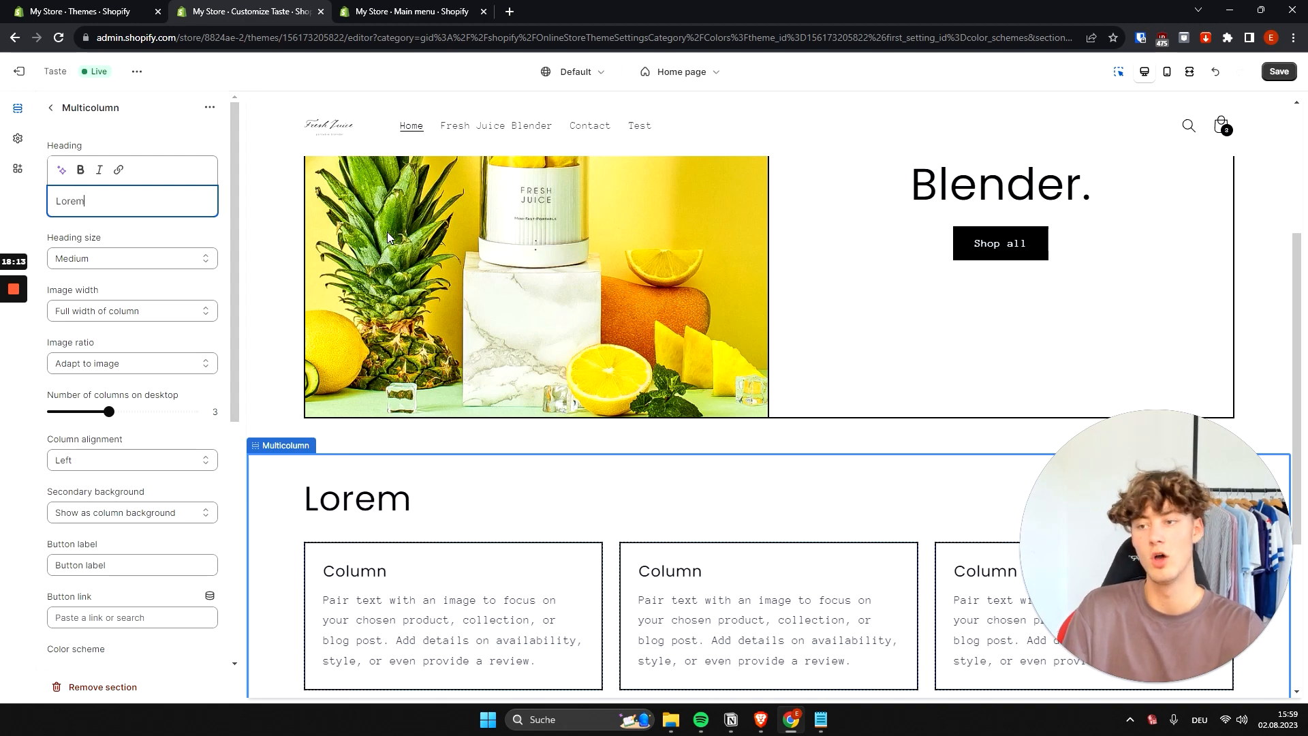
pyautogui.write(' Ipsum')
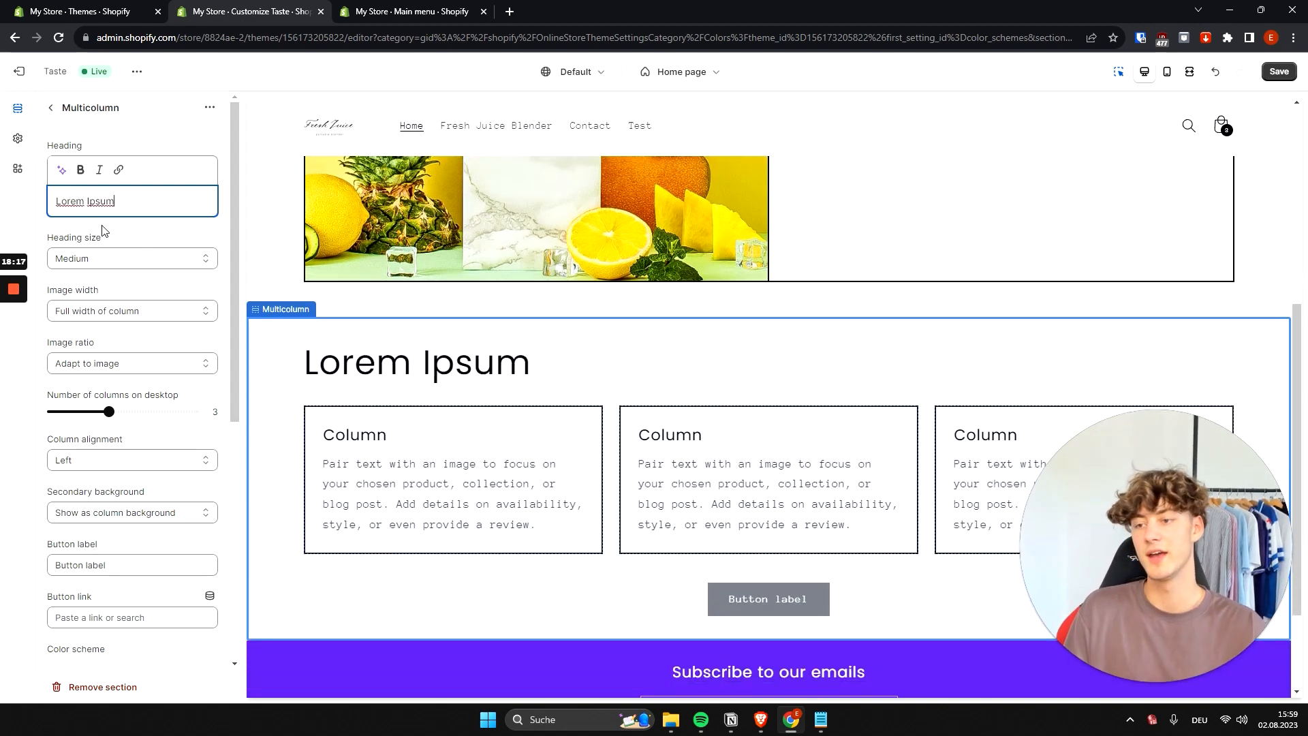
# Set the Multicolumn section's heading size to Small and its image width to "One-third width of column"
pyautogui.click(104, 259)
pyautogui.click(68, 275)
pyautogui.click(123, 258)
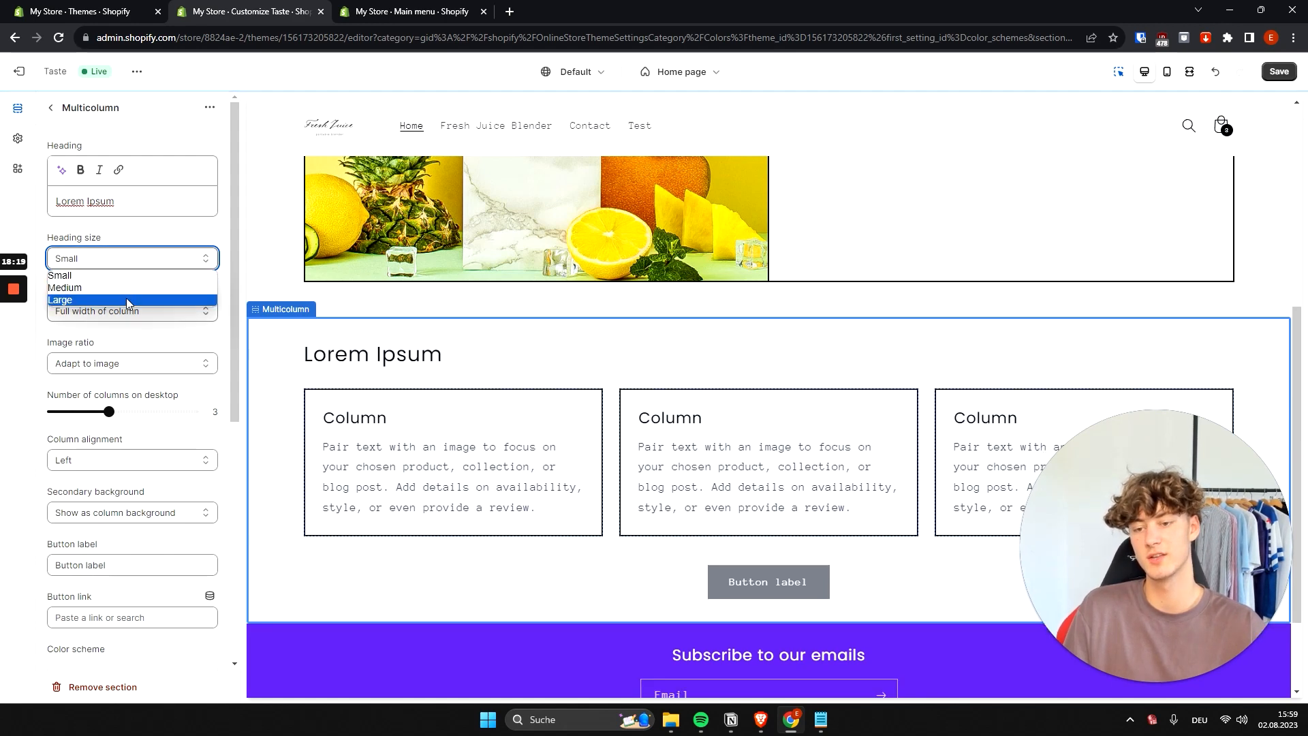
pyautogui.click(118, 259)
pyautogui.moveTo(109, 240); pyautogui.dragTo(97, 240)
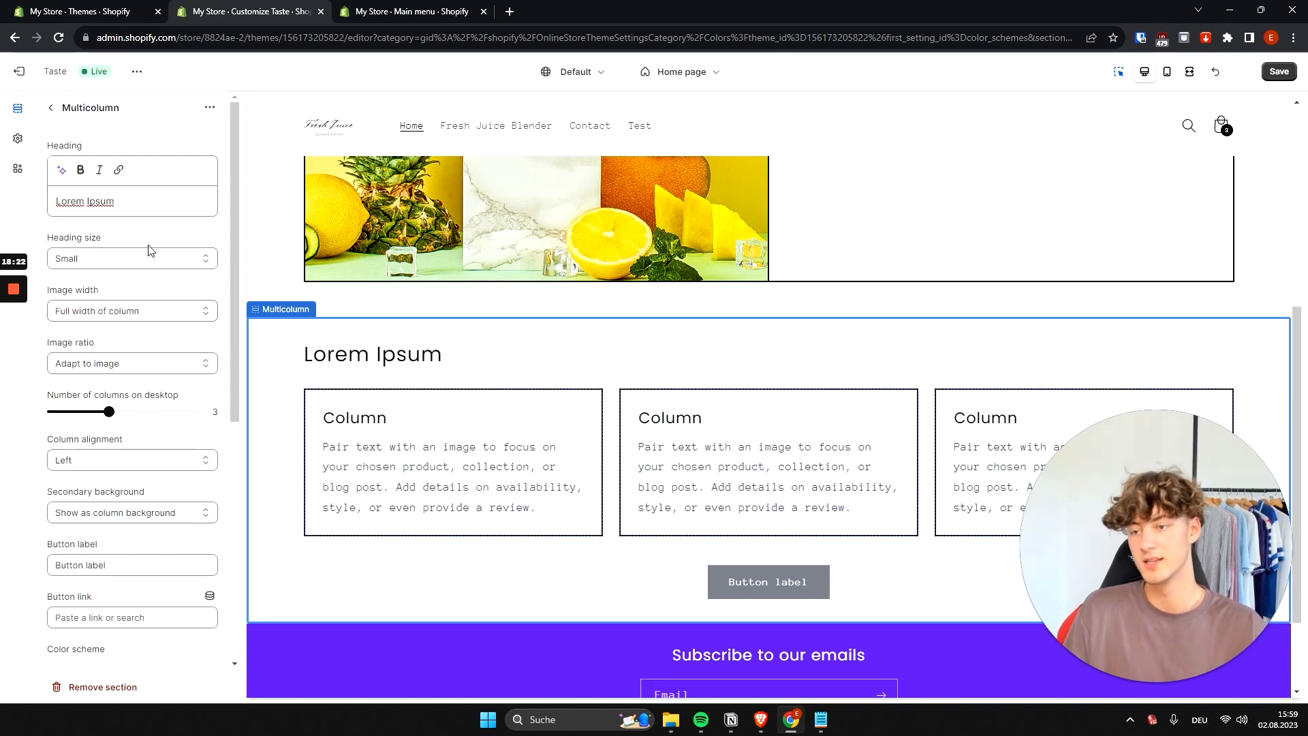
pyautogui.scroll(-3, 129, 307)
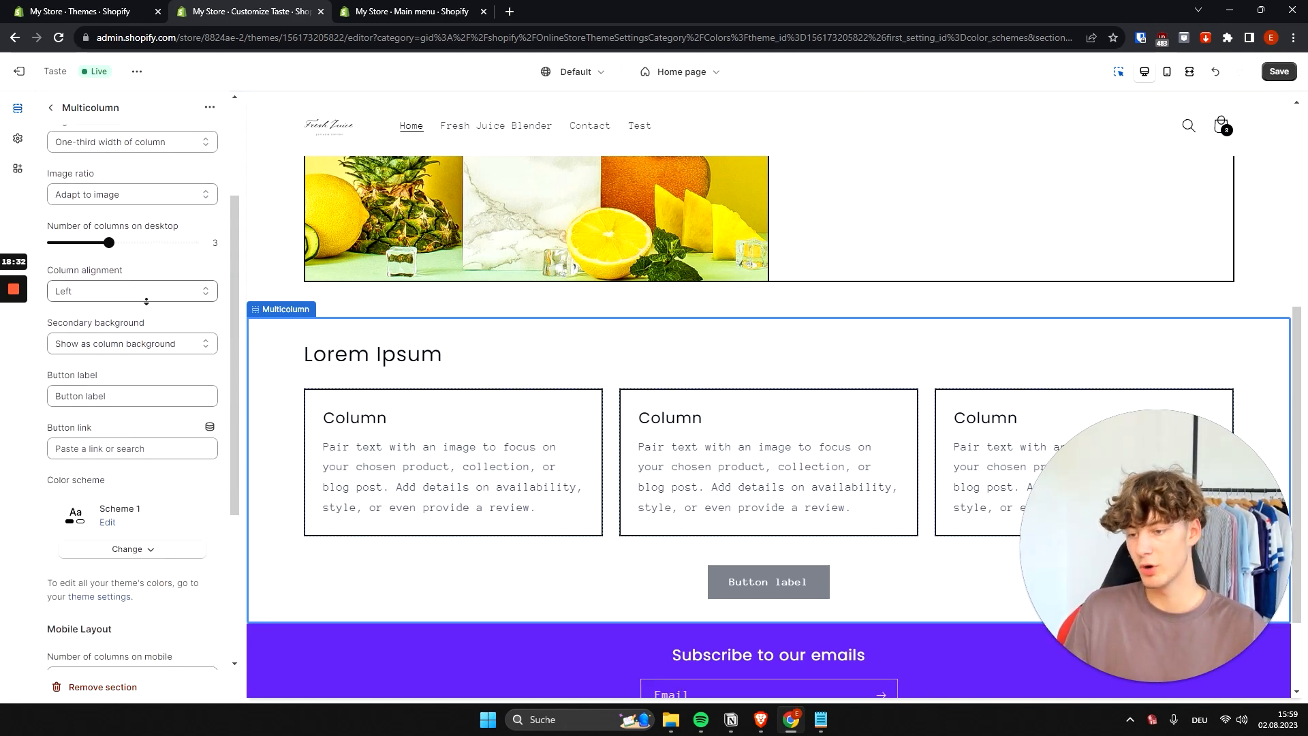
pyautogui.scroll(3, 137, 273)
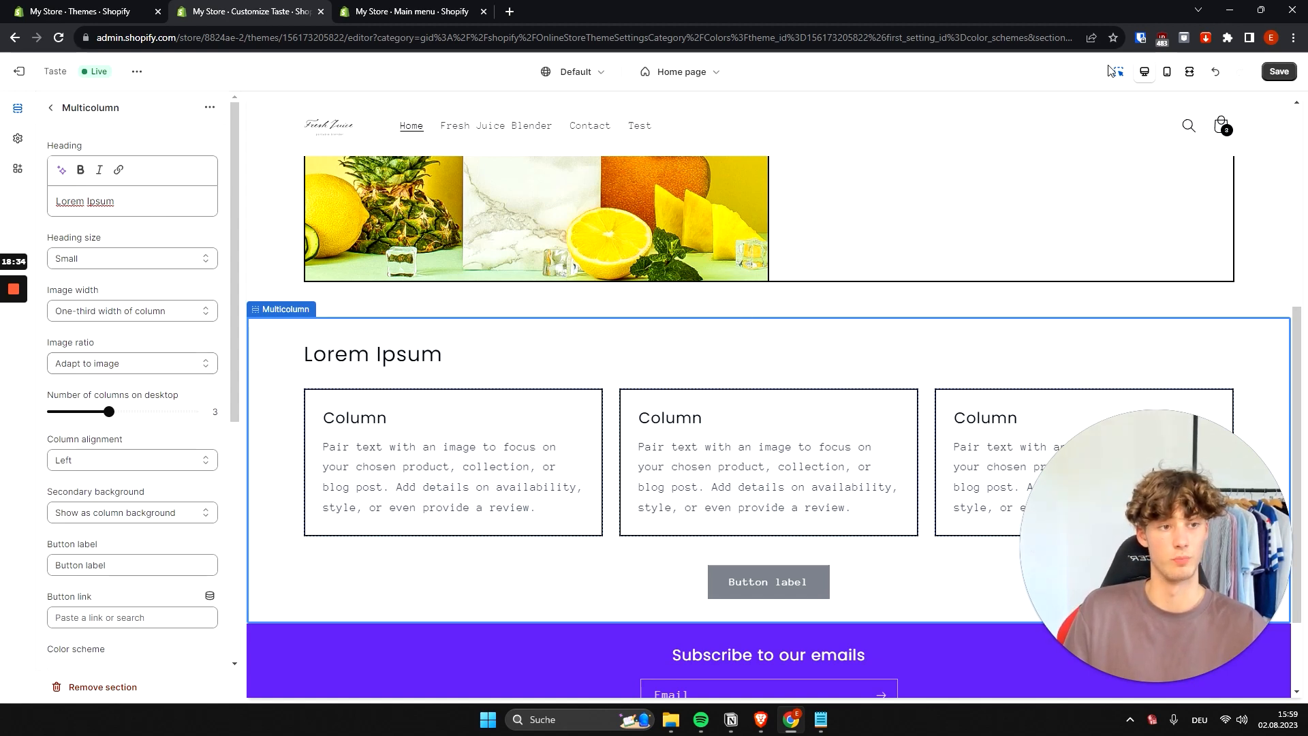
# Check how the Multicolumn section looks in the mobile preview, and return to the desktop preview
pyautogui.click(1168, 72)
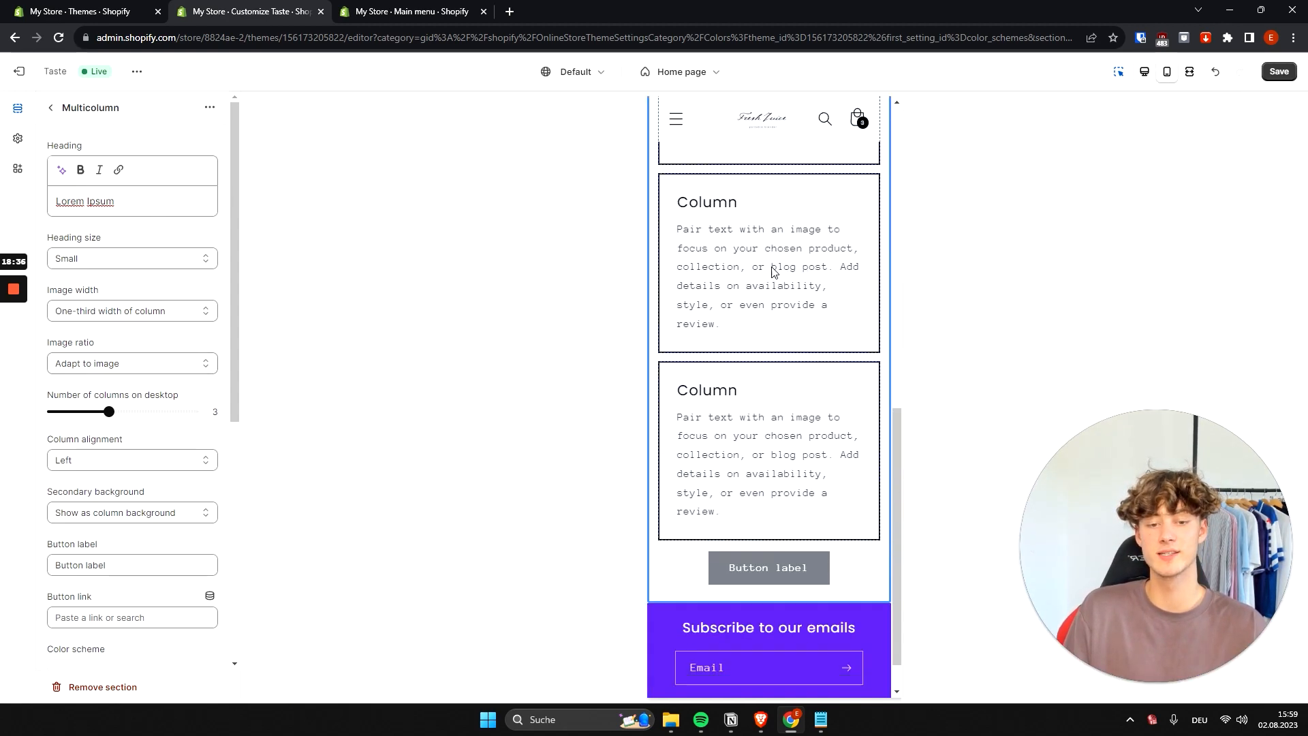
pyautogui.scroll(-1, 775, 273)
pyautogui.scroll(6, 868, 407)
pyautogui.scroll(-6, 686, 330)
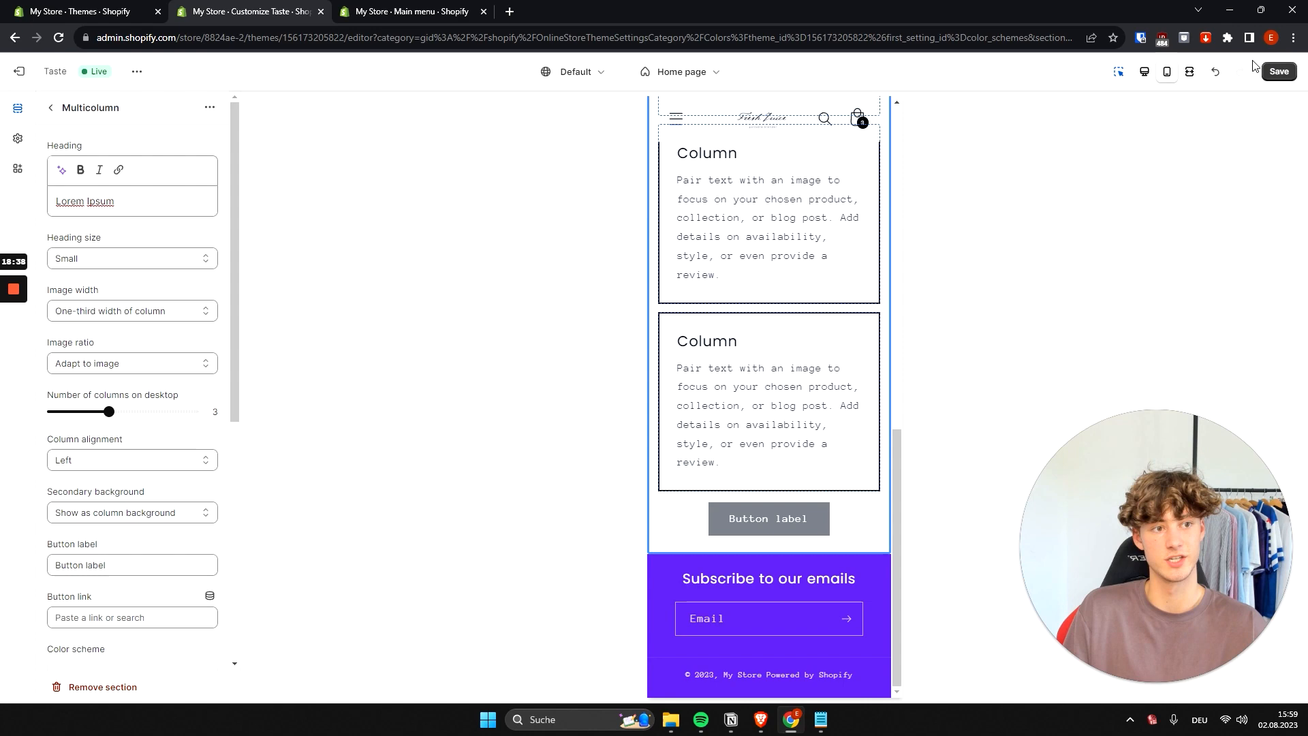
pyautogui.click(1145, 71)
pyautogui.scroll(1, 578, 409)
pyautogui.scroll(-2, 612, 398)
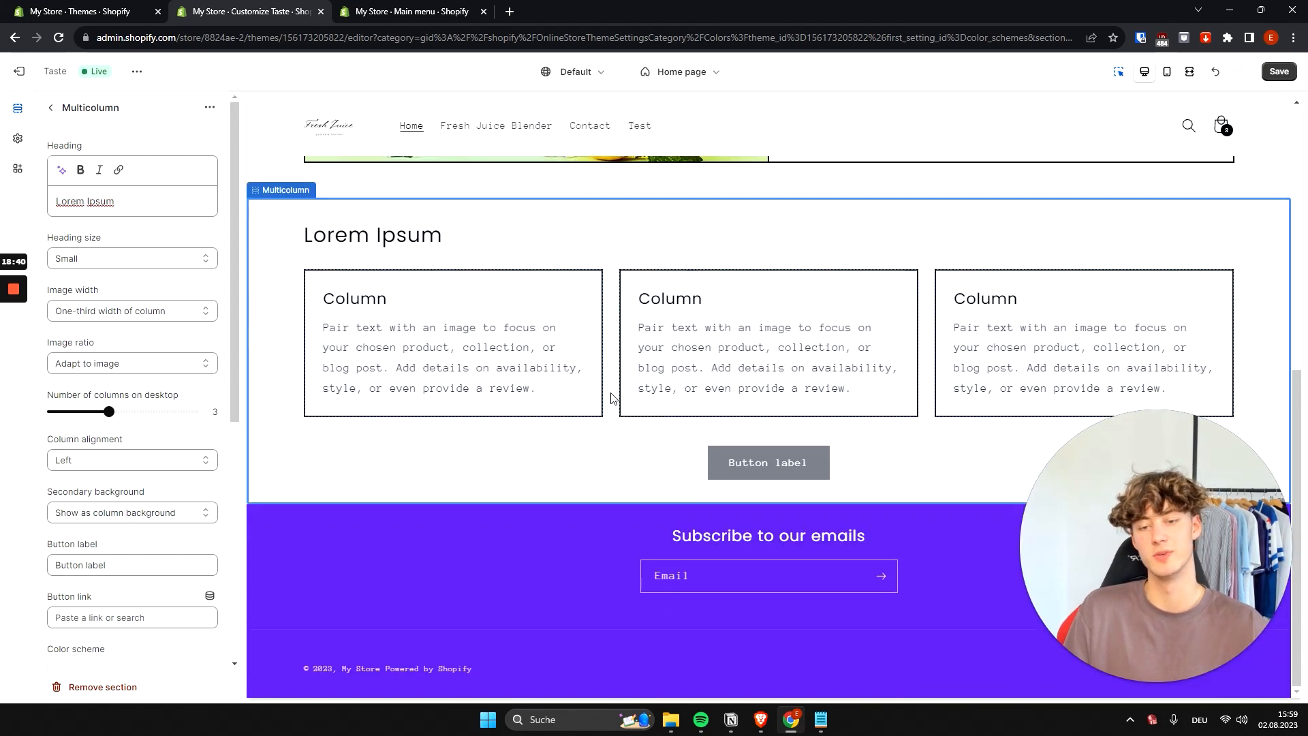
# Set the first column's heading to "Review 1" and replace its description with "Lorem ipsum dolor sit amet" placeholder text
pyautogui.click(354, 349)
pyautogui.scroll(1, 540, 370)
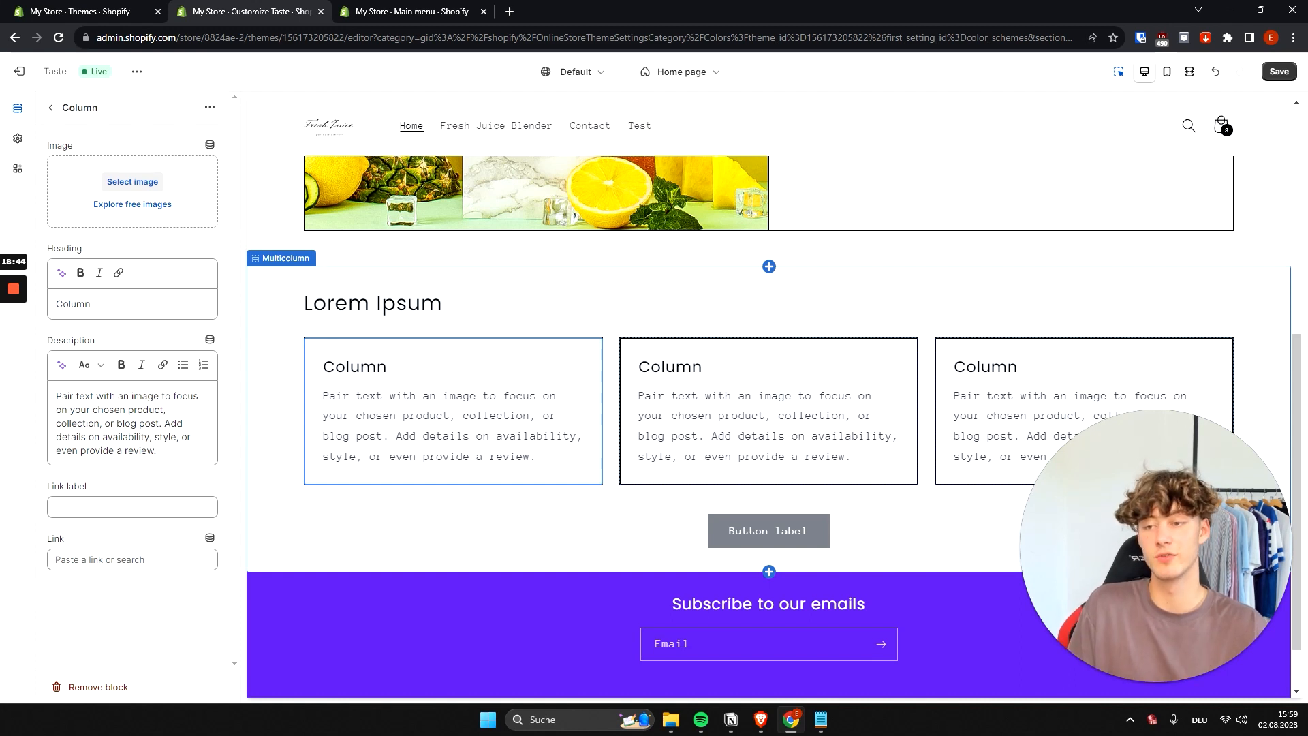
pyautogui.moveTo(117, 306); pyautogui.dragTo(25, 306)
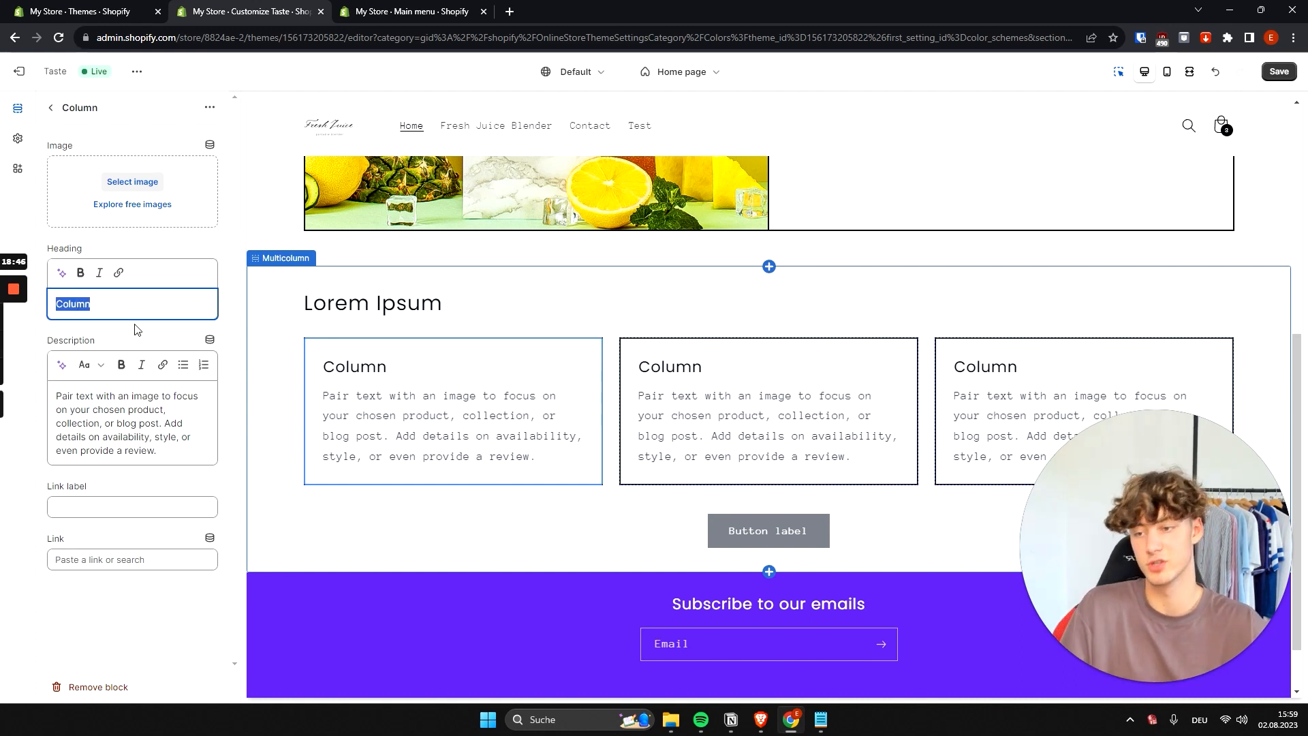
pyautogui.write('Re')
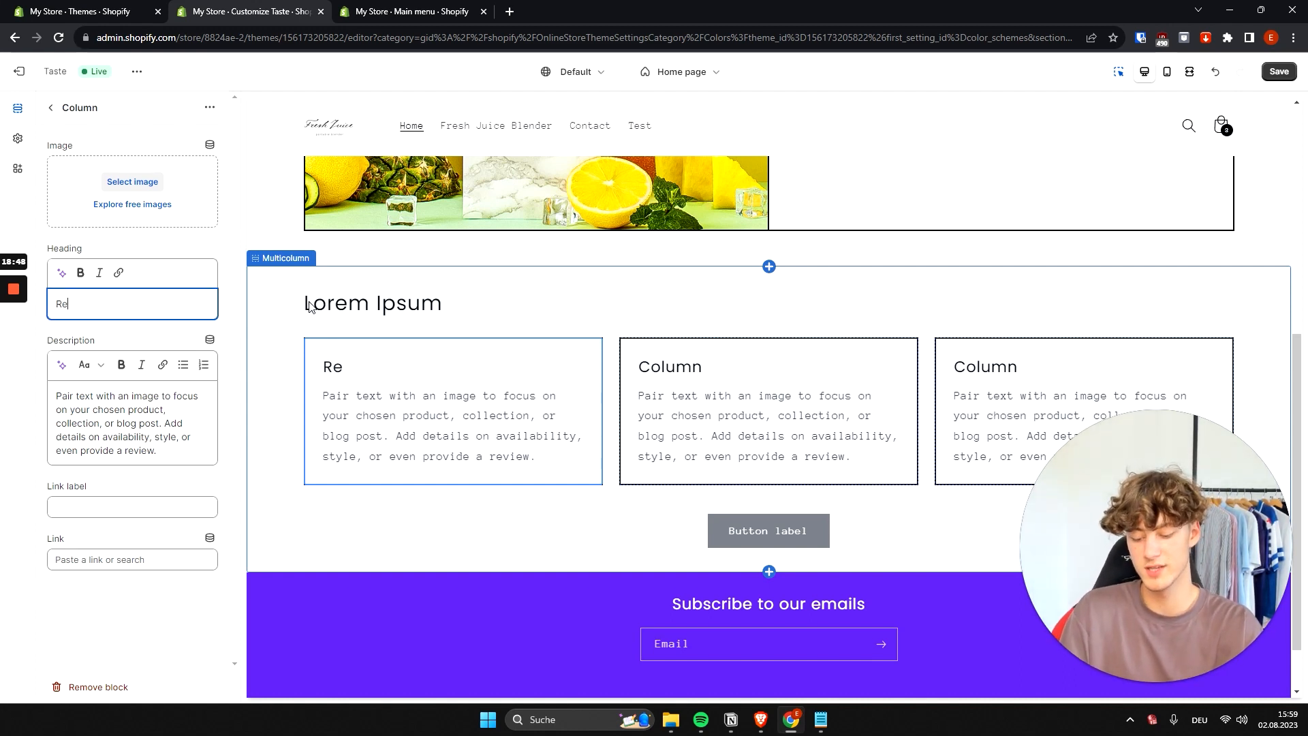
pyautogui.write('view 1')
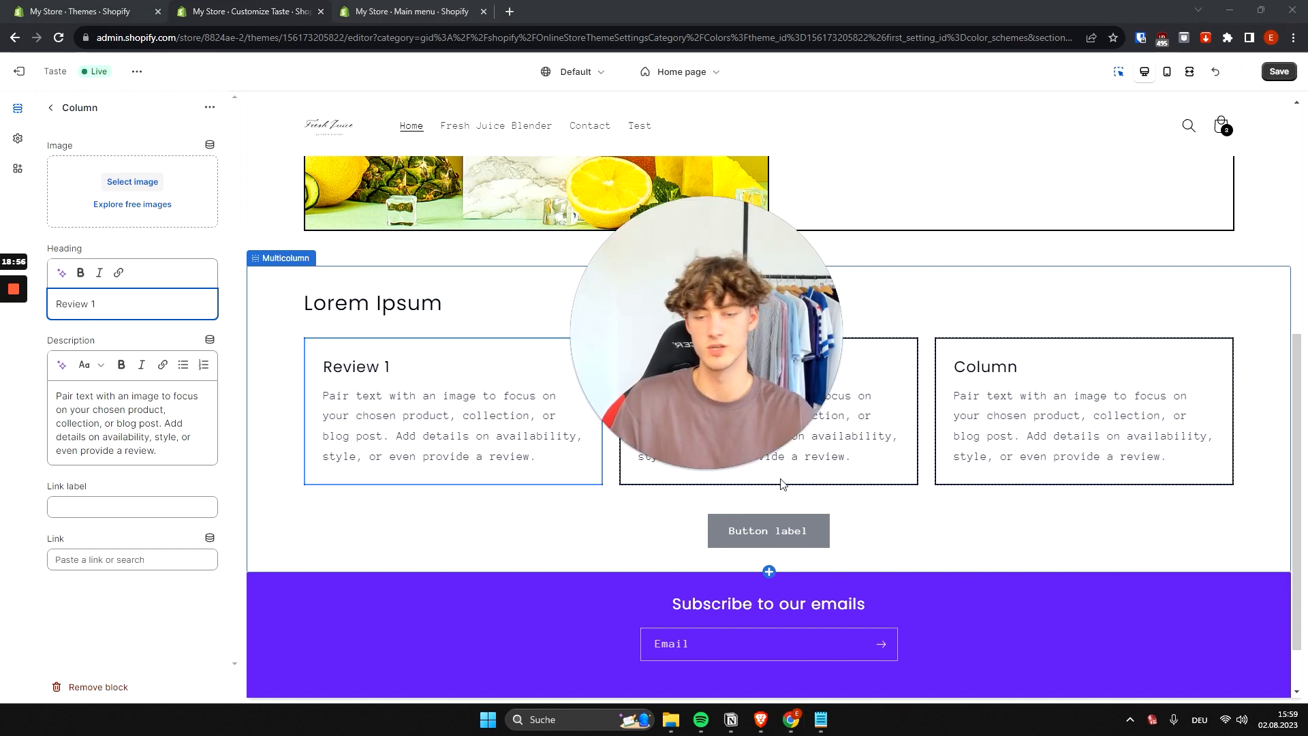
pyautogui.click(137, 438)
pyautogui.hotkey('ctrl', 'a')
pyautogui.write('Lorem ipsum dolor sit amet, consectetur adipiscing elit, sed do eiusmod tempor incididunt ut labore et dolore magna aliqua. Ut enim ad minim veniam, quis nostrud exercitation ullamco laboris nisi ut aliquip ex ea commodo consequat. Duis aute irure dolor in reprehenderit in voluptate velit esse cillum dolore eu fugiat nulla pariatur.')
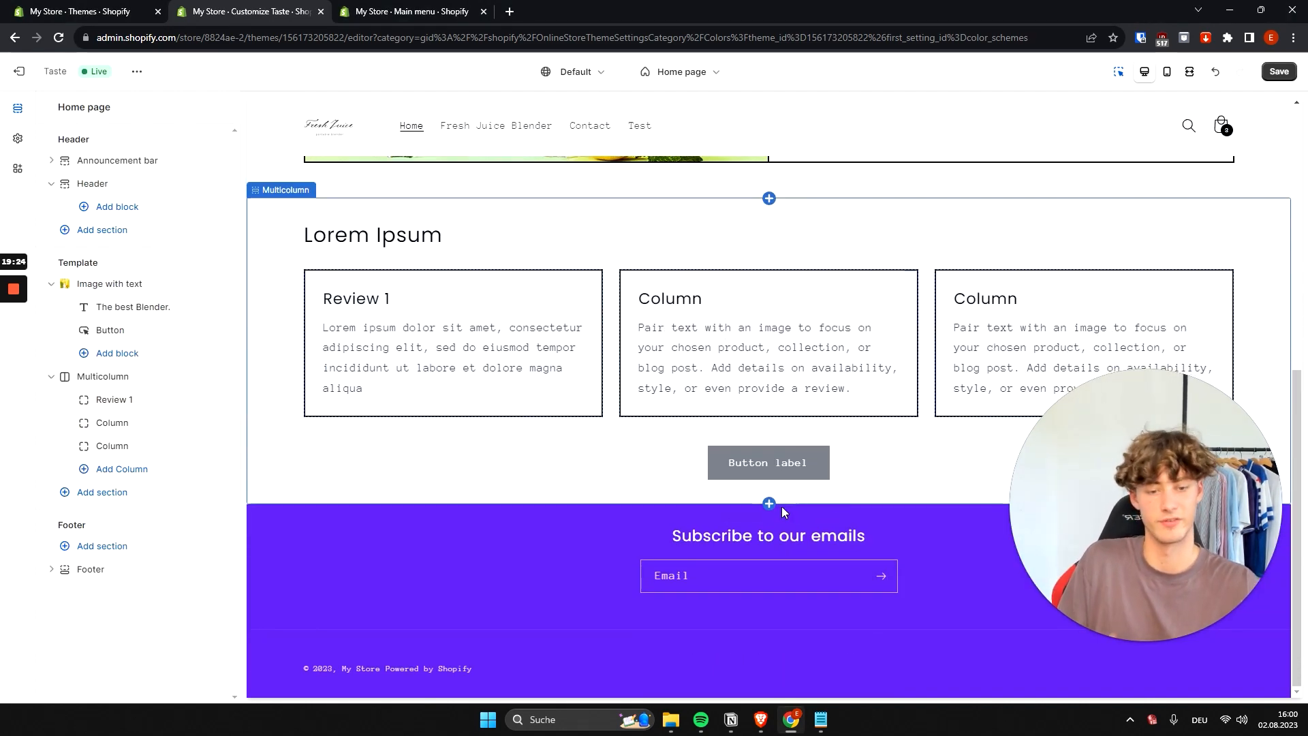
# Add a Slideshow section below the Multicolumn section and open the settings of its first slide
pyautogui.click(109, 498)
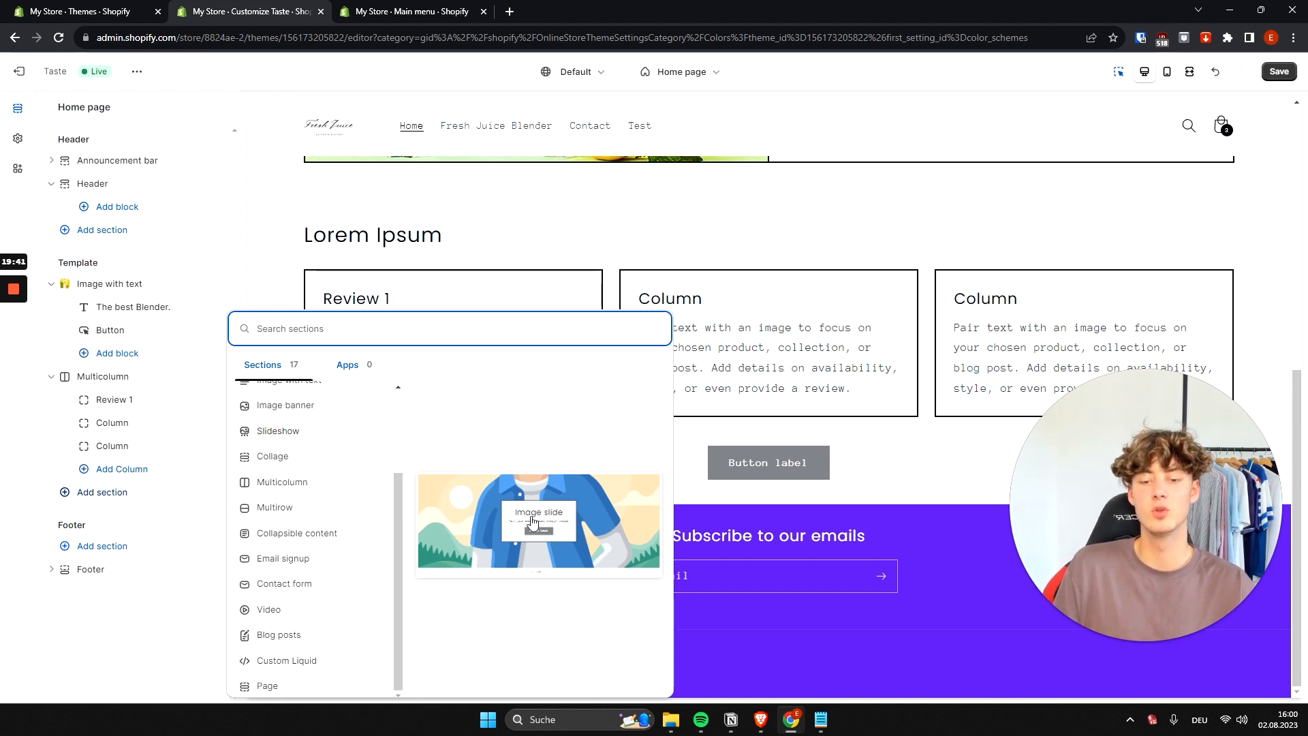
pyautogui.click(307, 430)
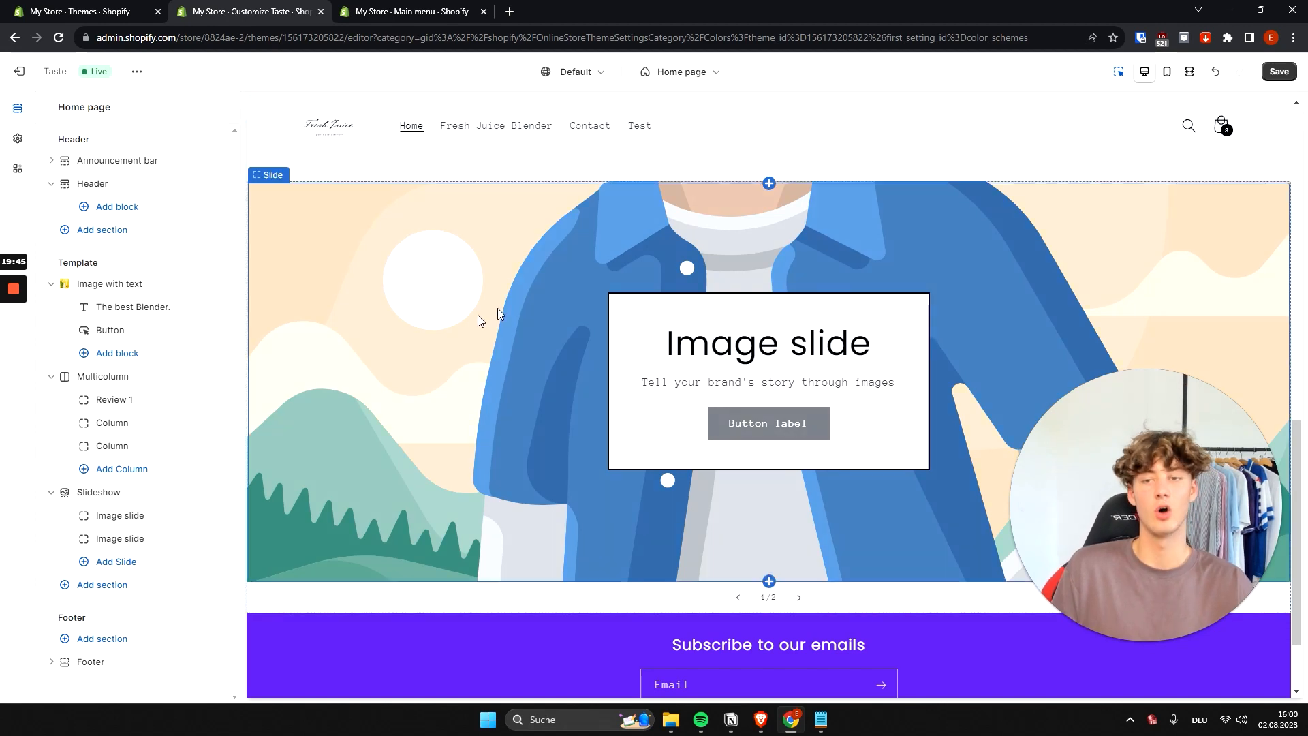
pyautogui.click(329, 286)
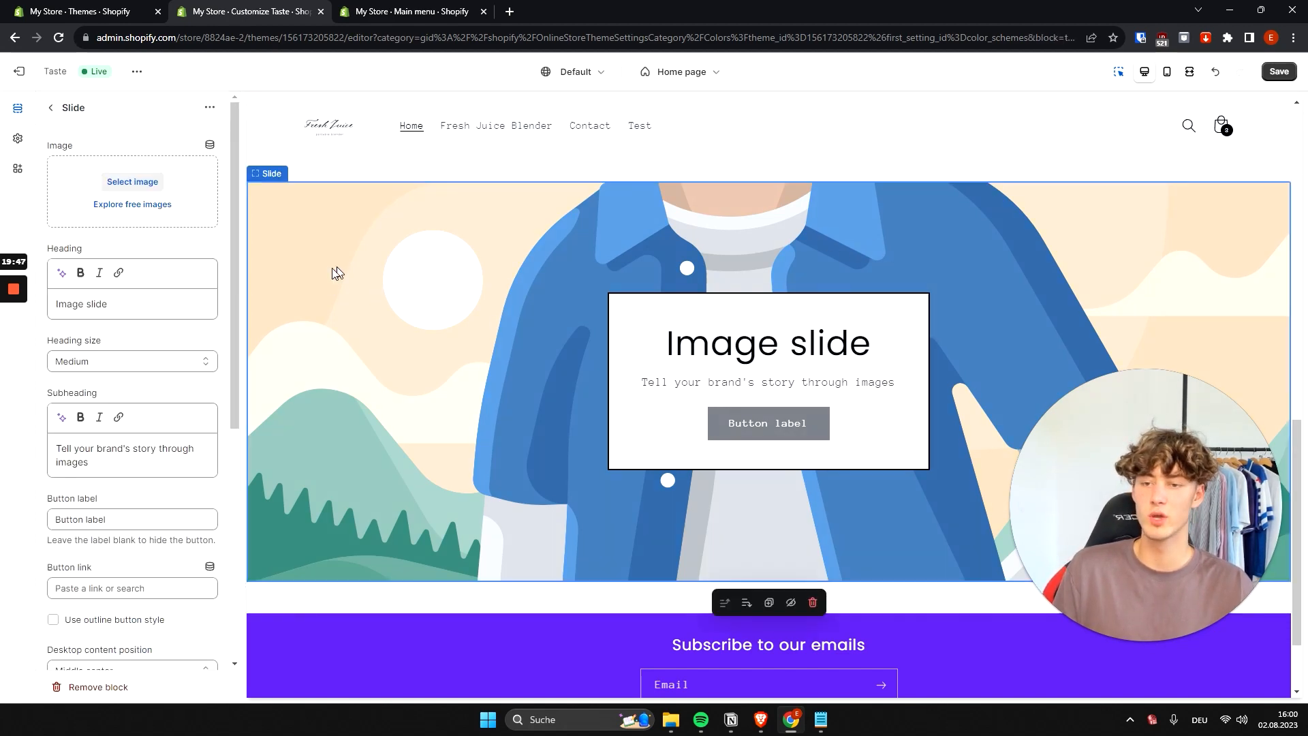
# Set the first slide's image to the store library photo of the pink bottle with palm leaves
pyautogui.click(132, 181)
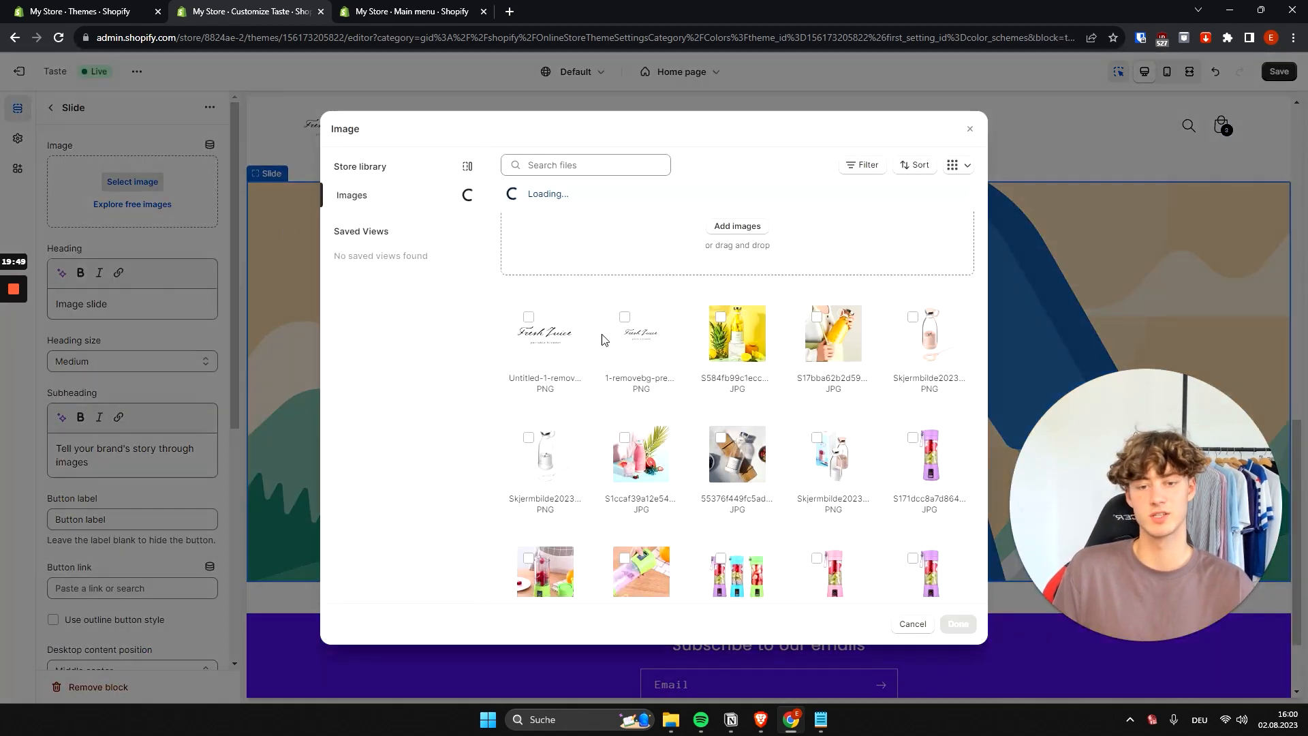
pyautogui.scroll(-4, 739, 440)
pyautogui.scroll(4, 651, 396)
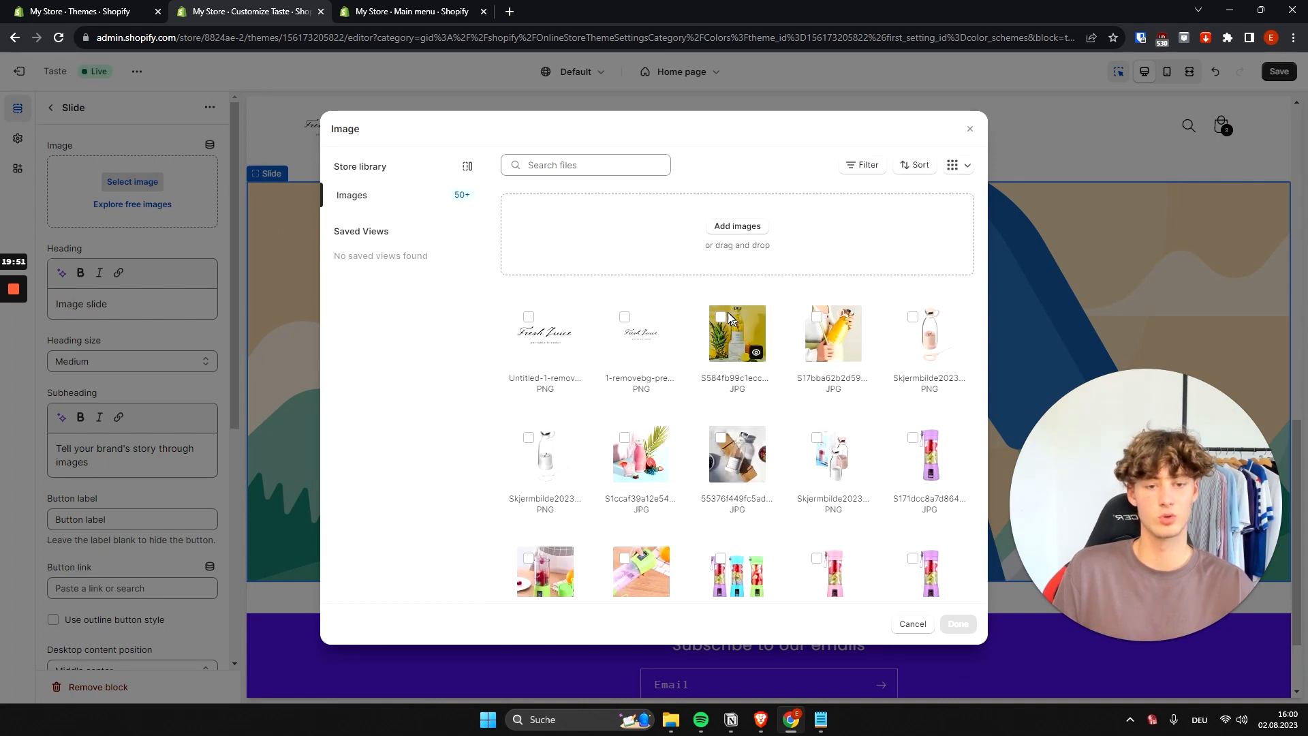
pyautogui.scroll(-15, 770, 402)
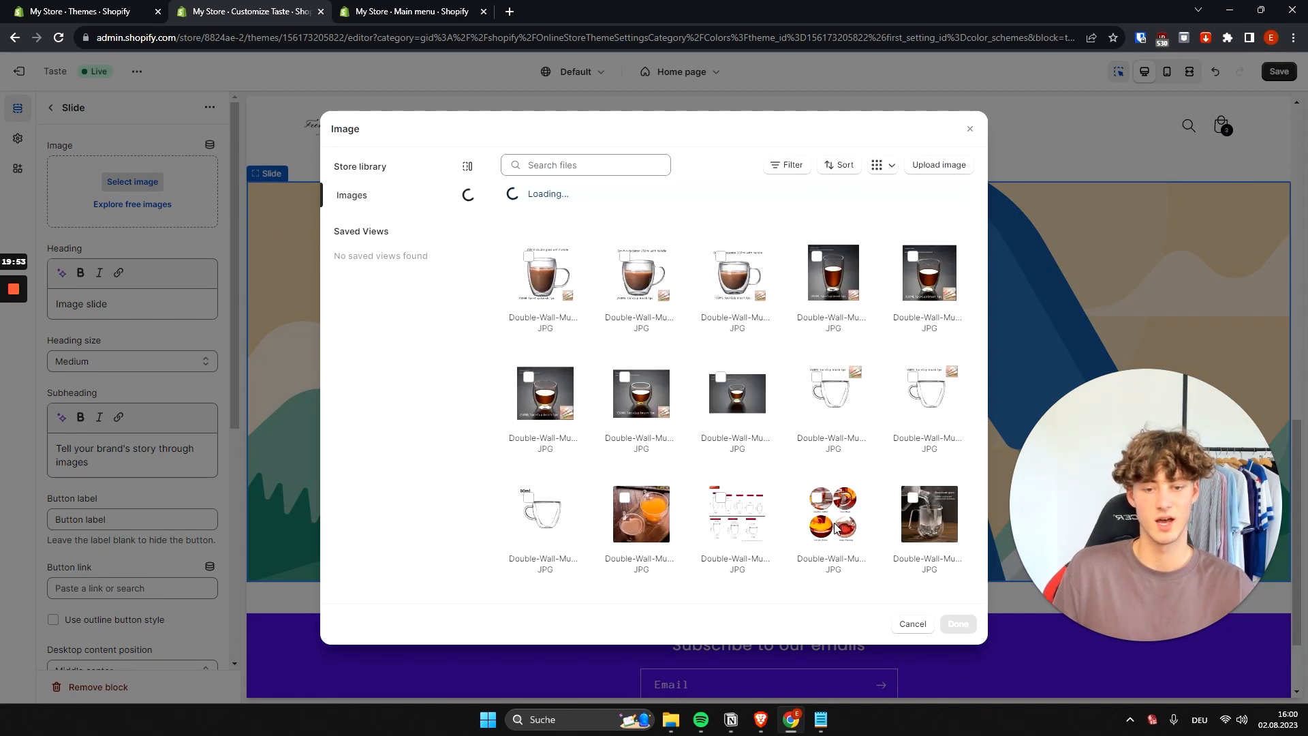
pyautogui.scroll(15, 749, 409)
pyautogui.click(637, 434)
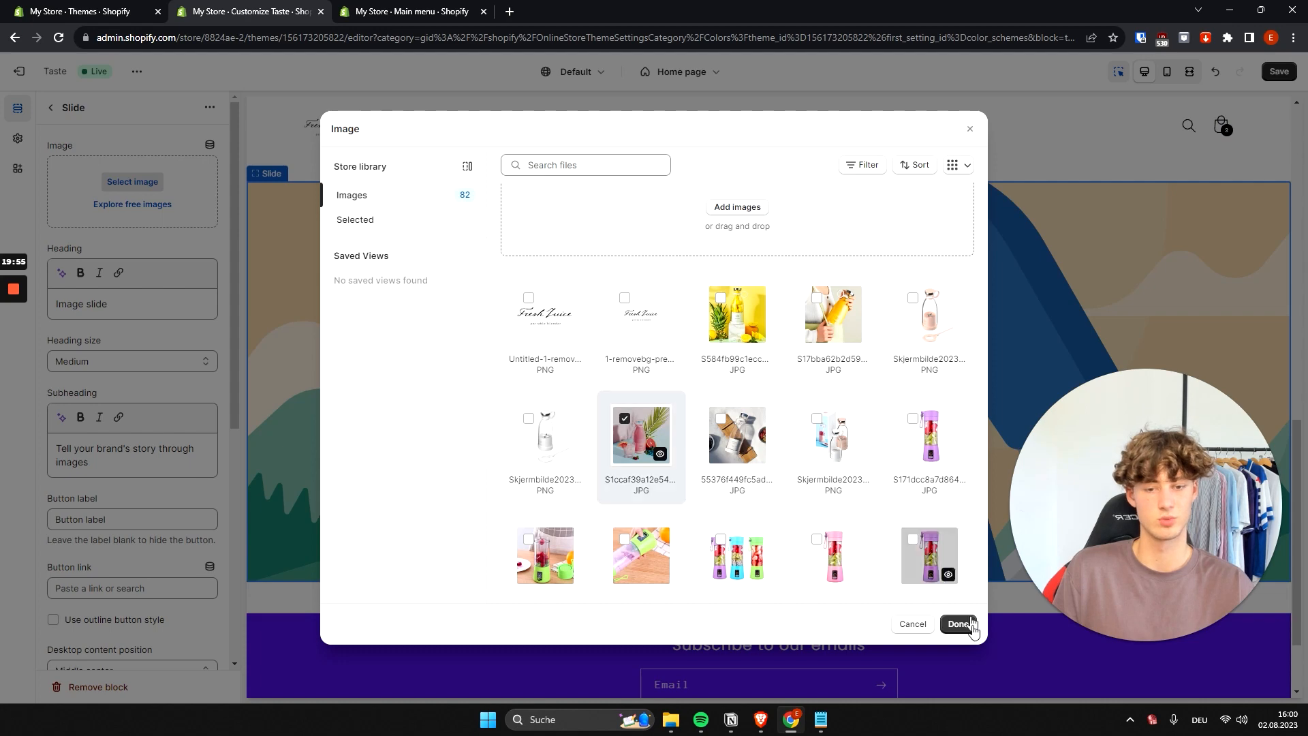
pyautogui.click(958, 624)
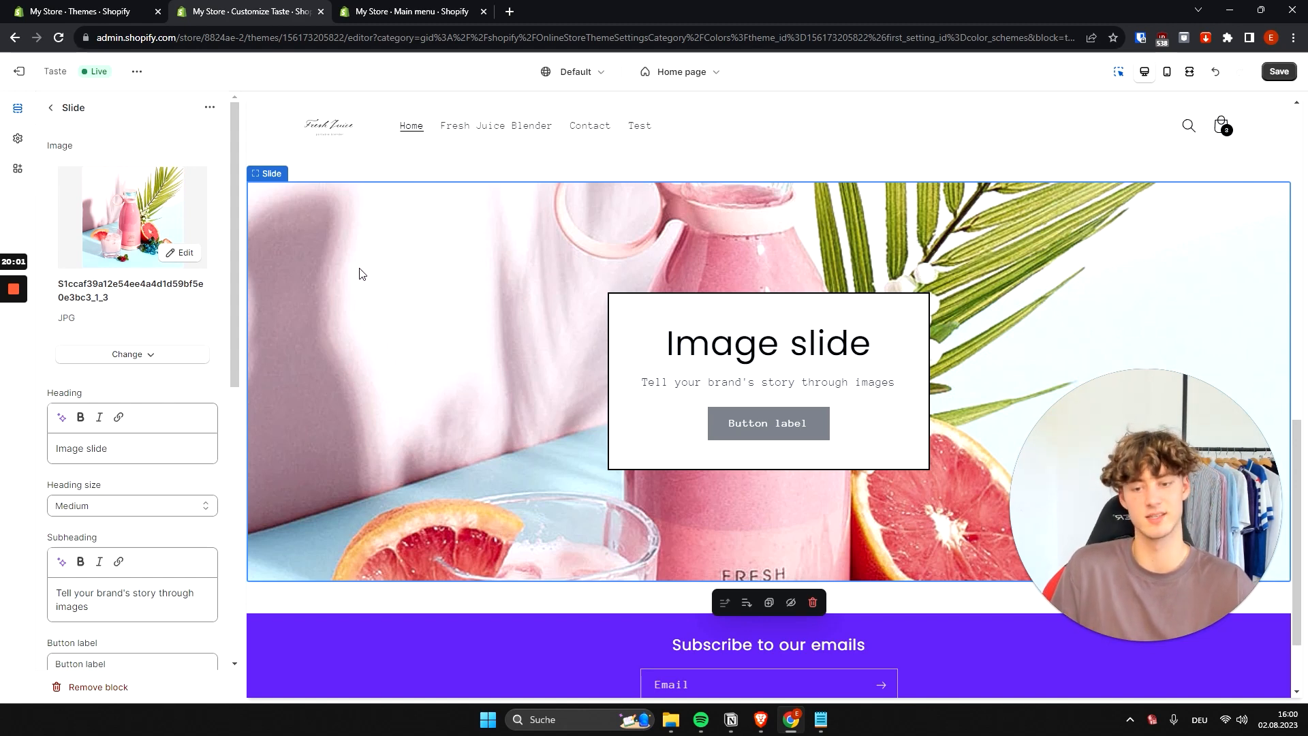
# Set the slide image's focal point on the lower part of the pink bottle and save the image edit
pyautogui.click(184, 256)
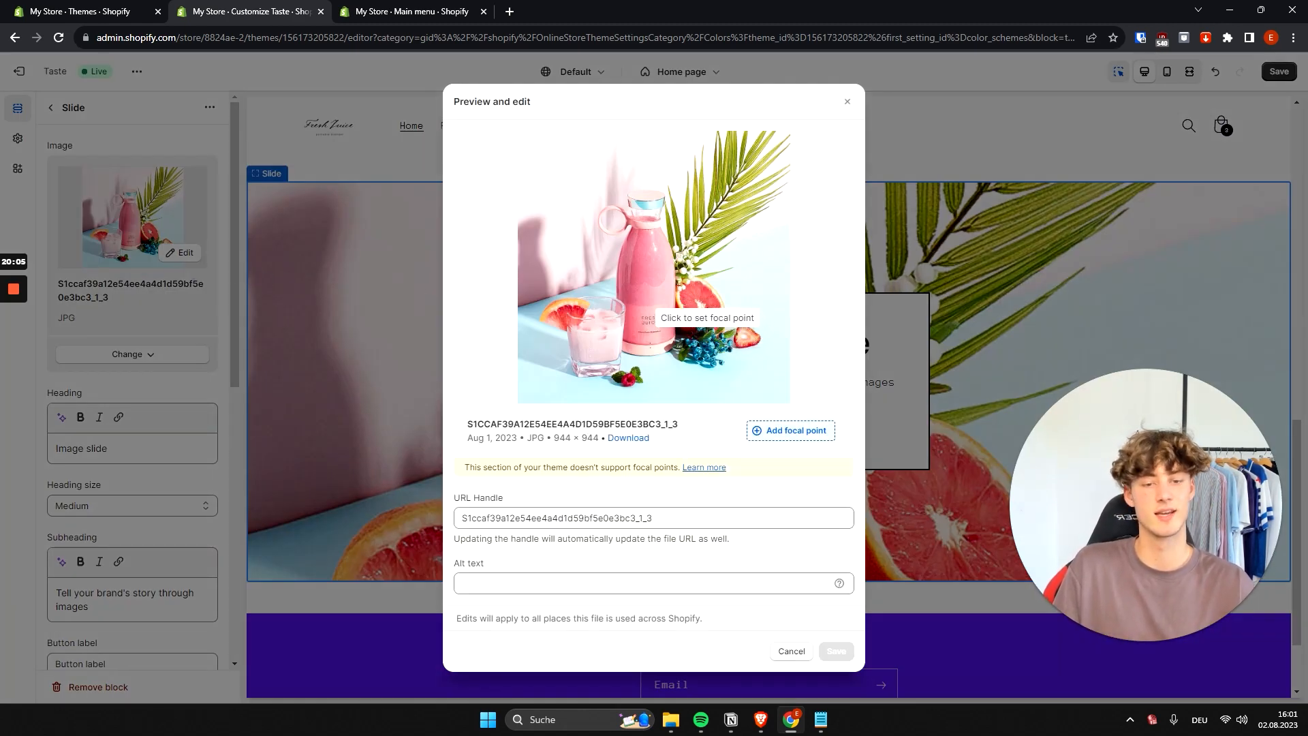
pyautogui.click(644, 328)
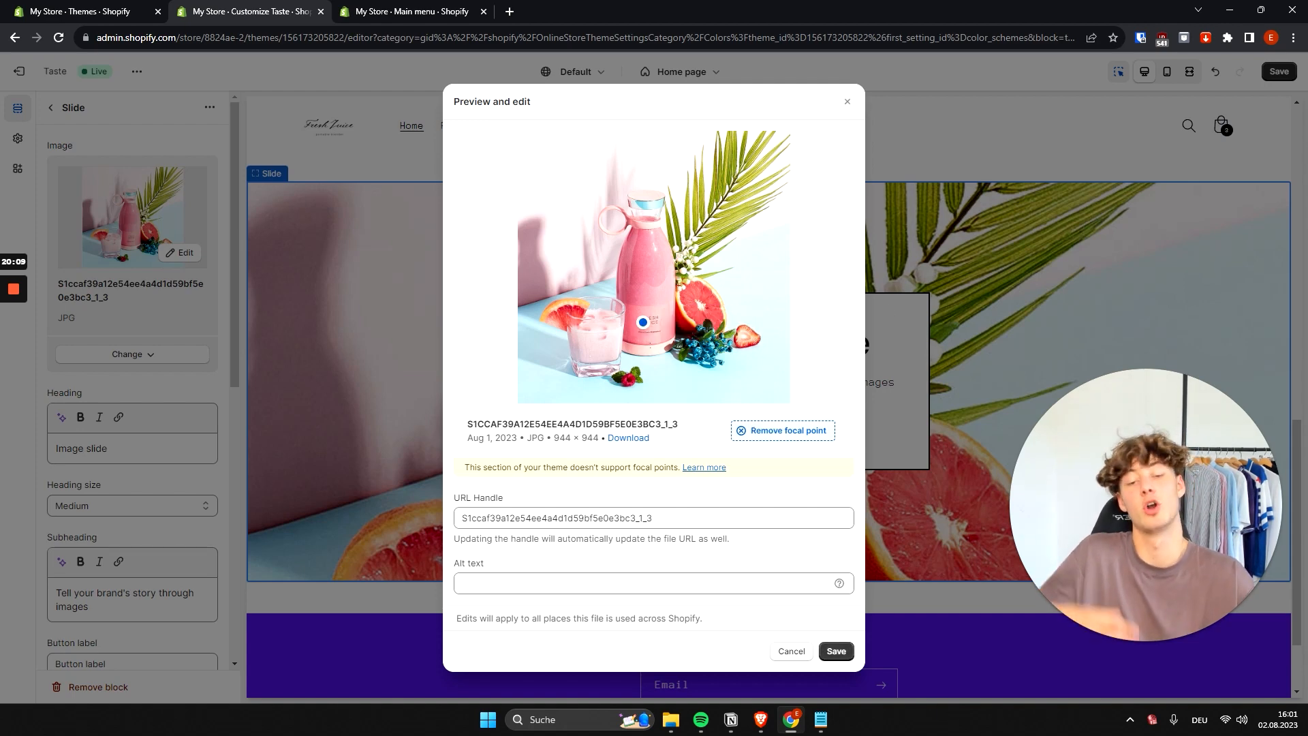
pyautogui.click(836, 652)
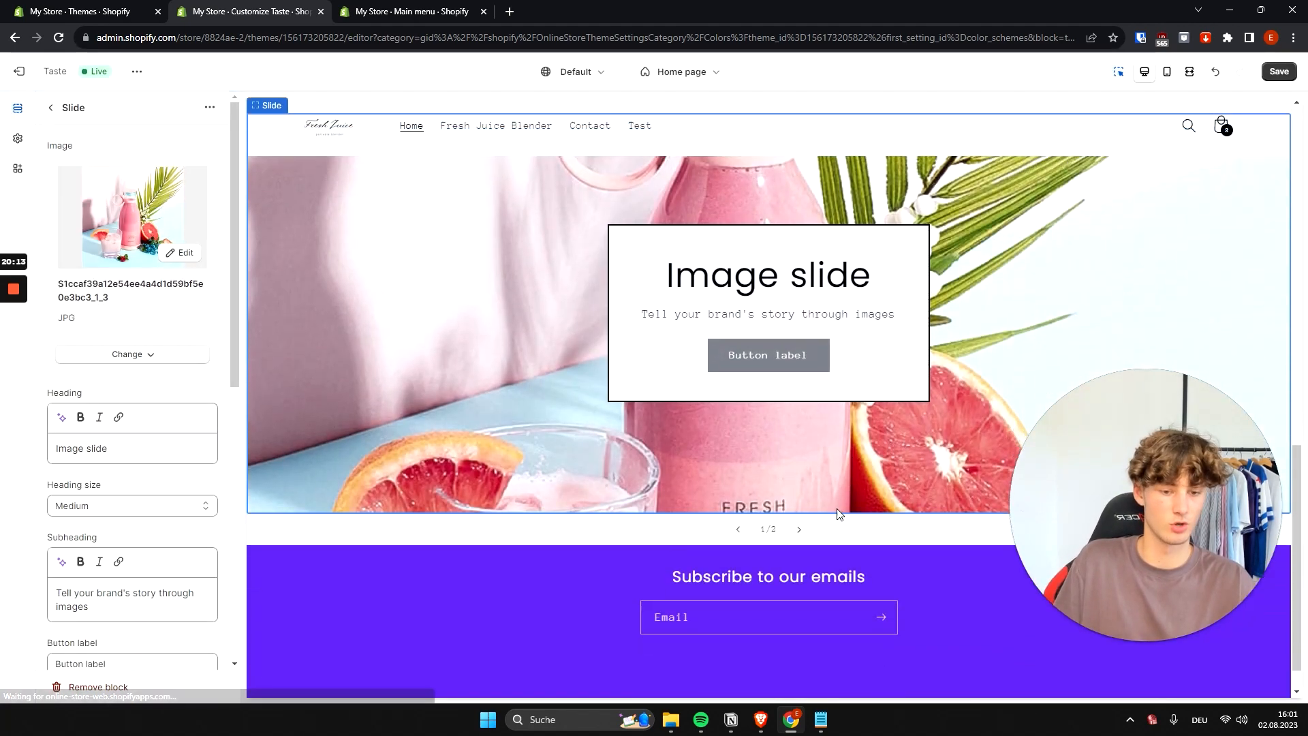
# Replace the first slide's image with the free Food photo of strawberries arranged on a pink background
pyautogui.click(131, 357)
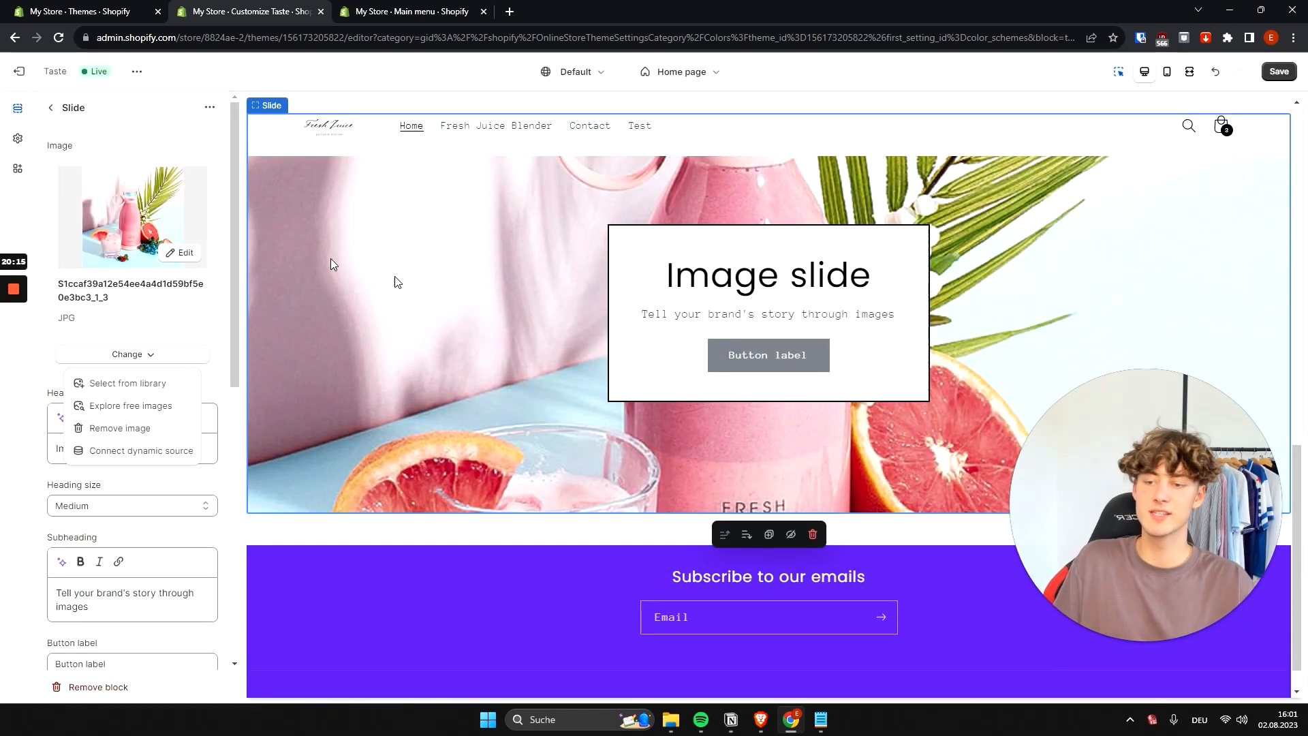
pyautogui.click(94, 409)
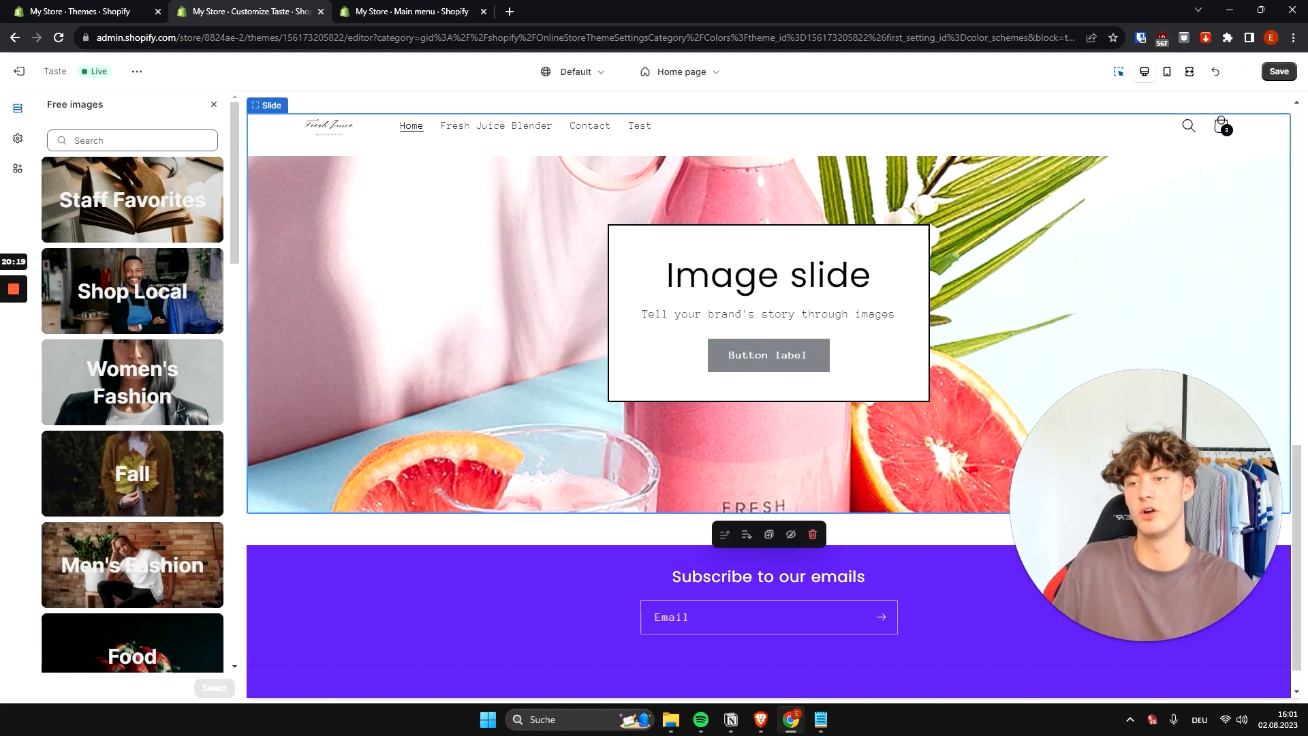
pyautogui.scroll(-4, 163, 244)
pyautogui.click(193, 409)
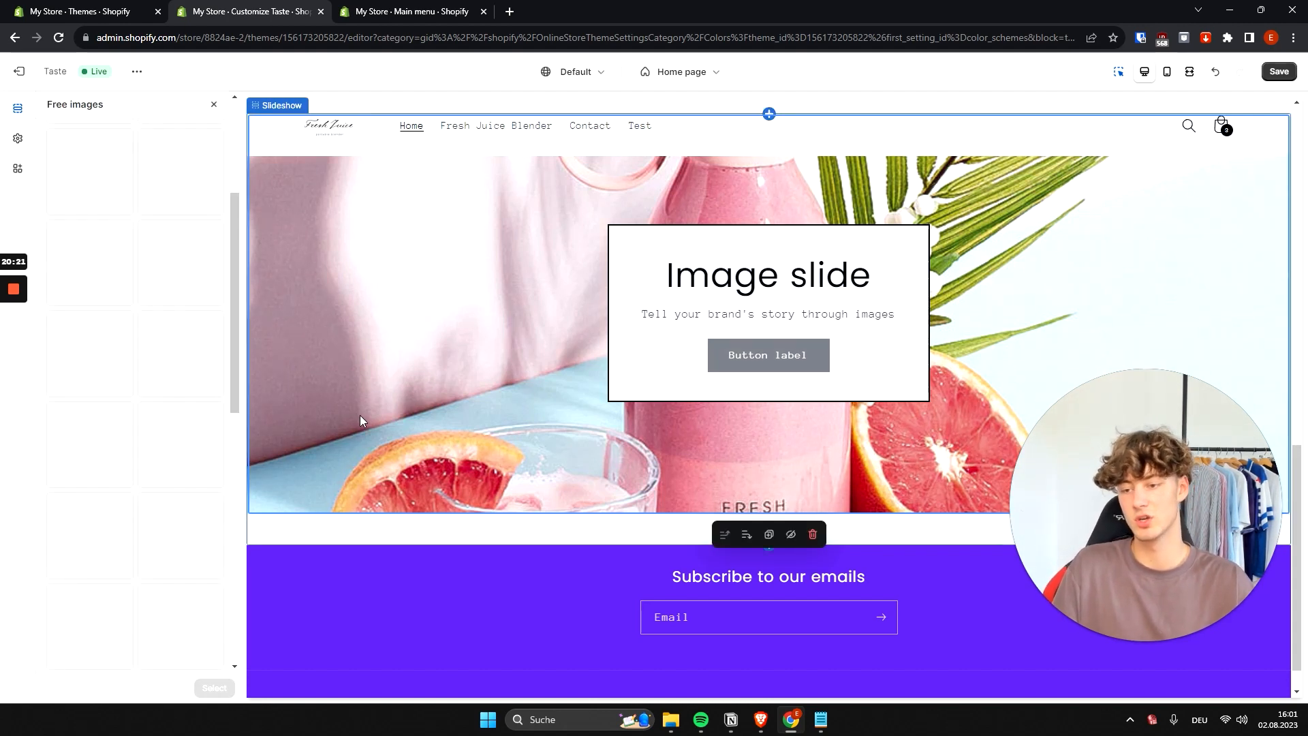
pyautogui.scroll(-10, 171, 368)
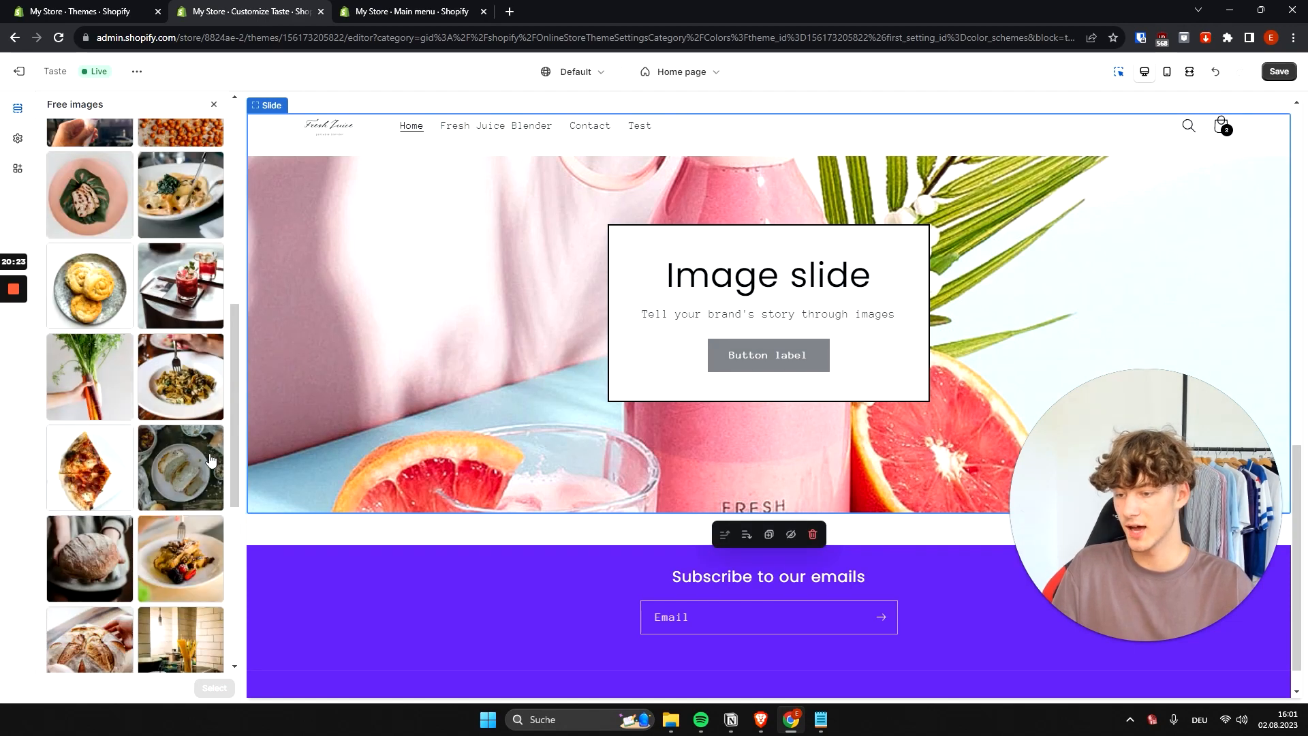
pyautogui.scroll(10, 174, 470)
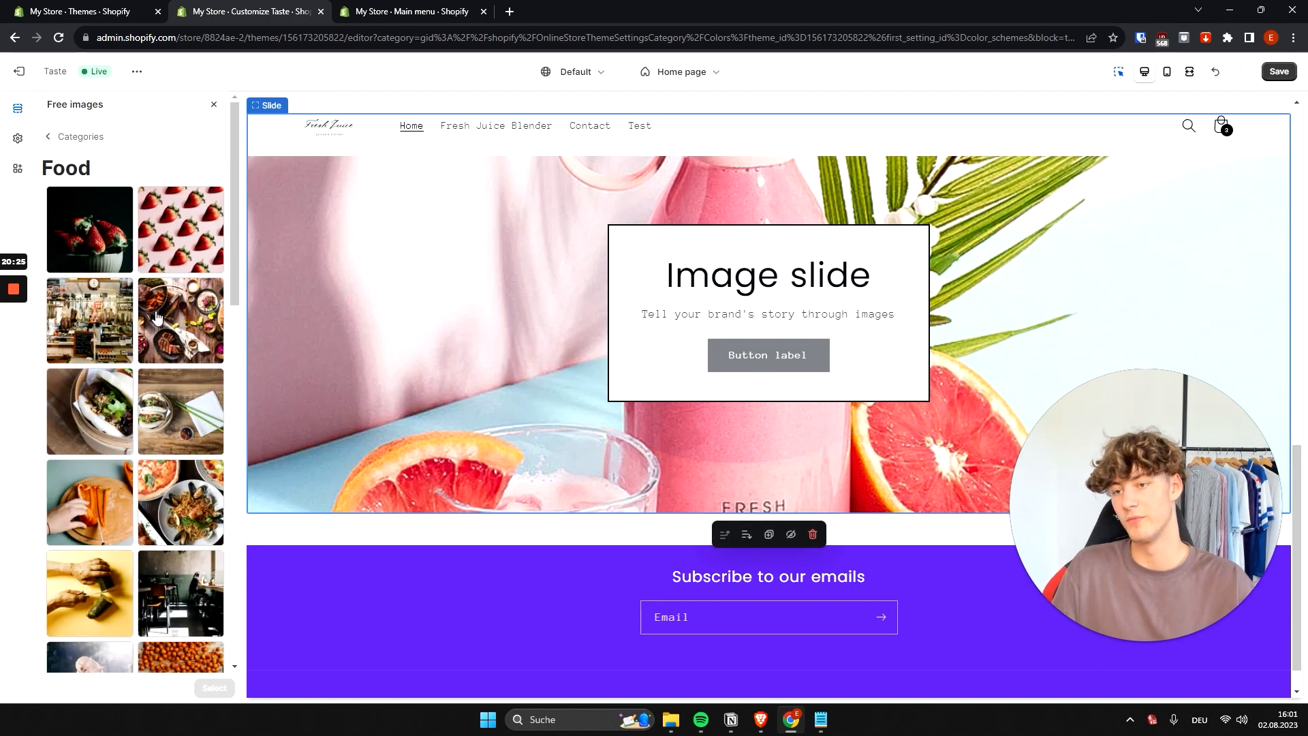
pyautogui.click(89, 229)
pyautogui.click(202, 253)
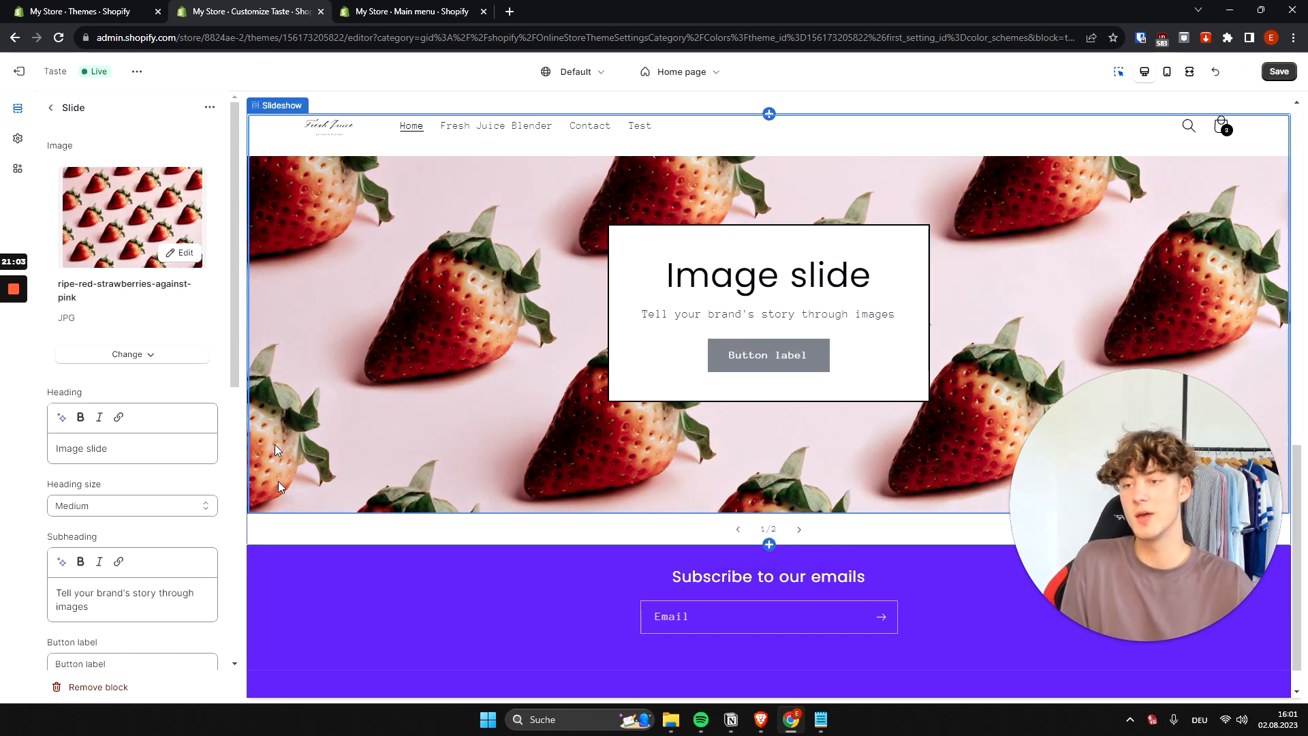
# Set the first slide's heading to "Unleash the most out of your Blender."
pyautogui.scroll(-1, 216, 477)
pyautogui.scroll(1, 868, 485)
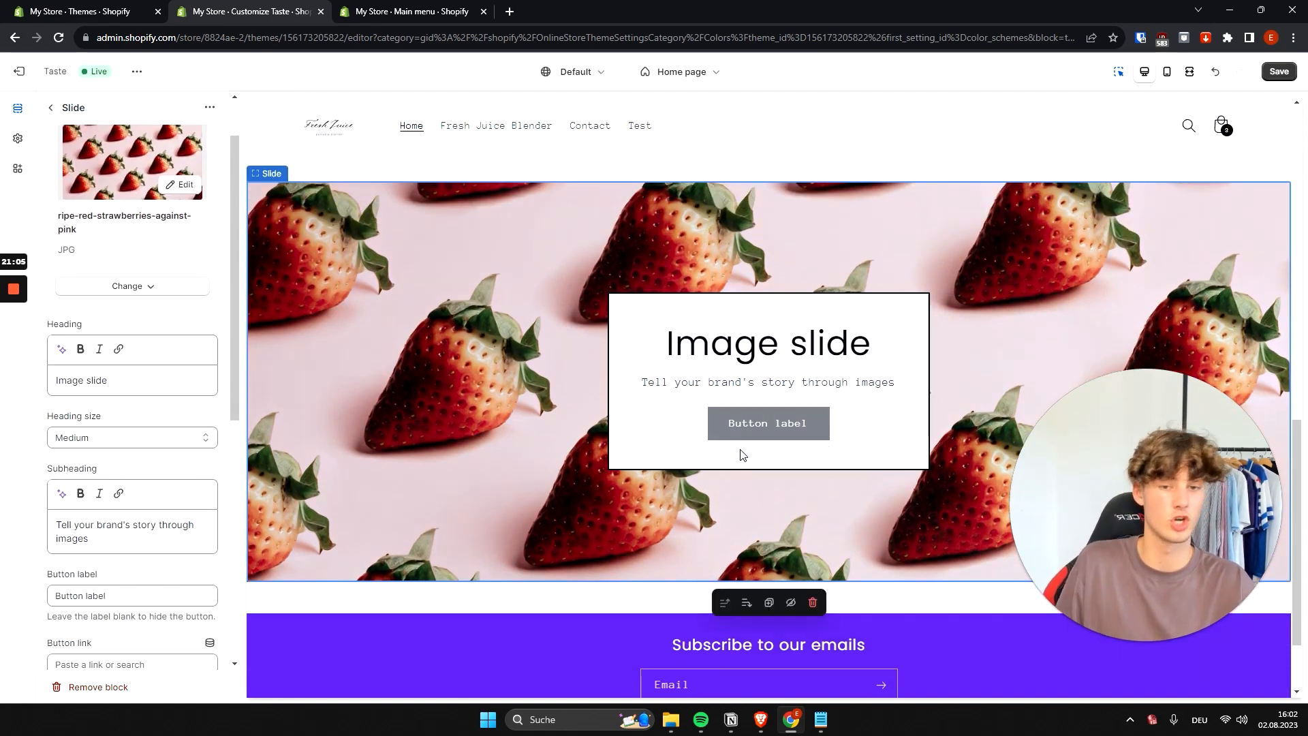
pyautogui.moveTo(92, 318); pyautogui.dragTo(34, 319)
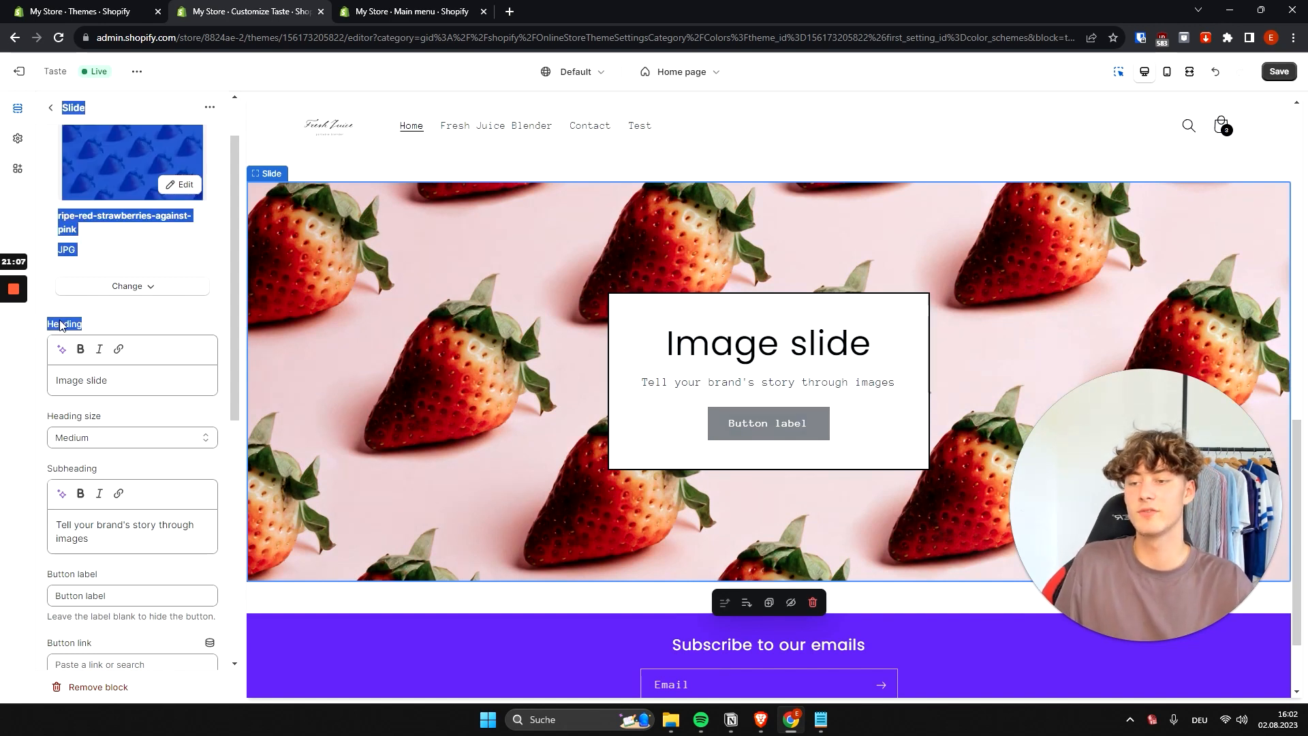
pyautogui.doubleClick(61, 321)
pyautogui.hotkey('ctrl', 'a')
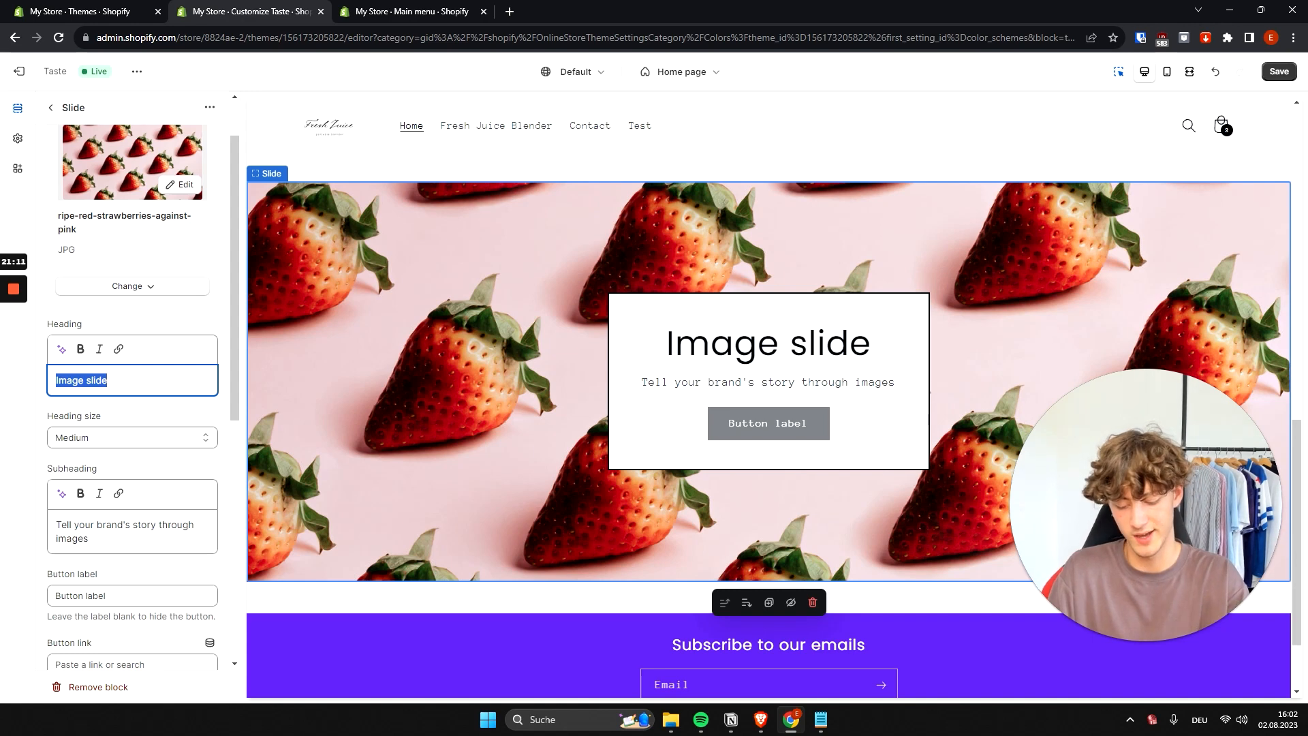
pyautogui.write('Un')
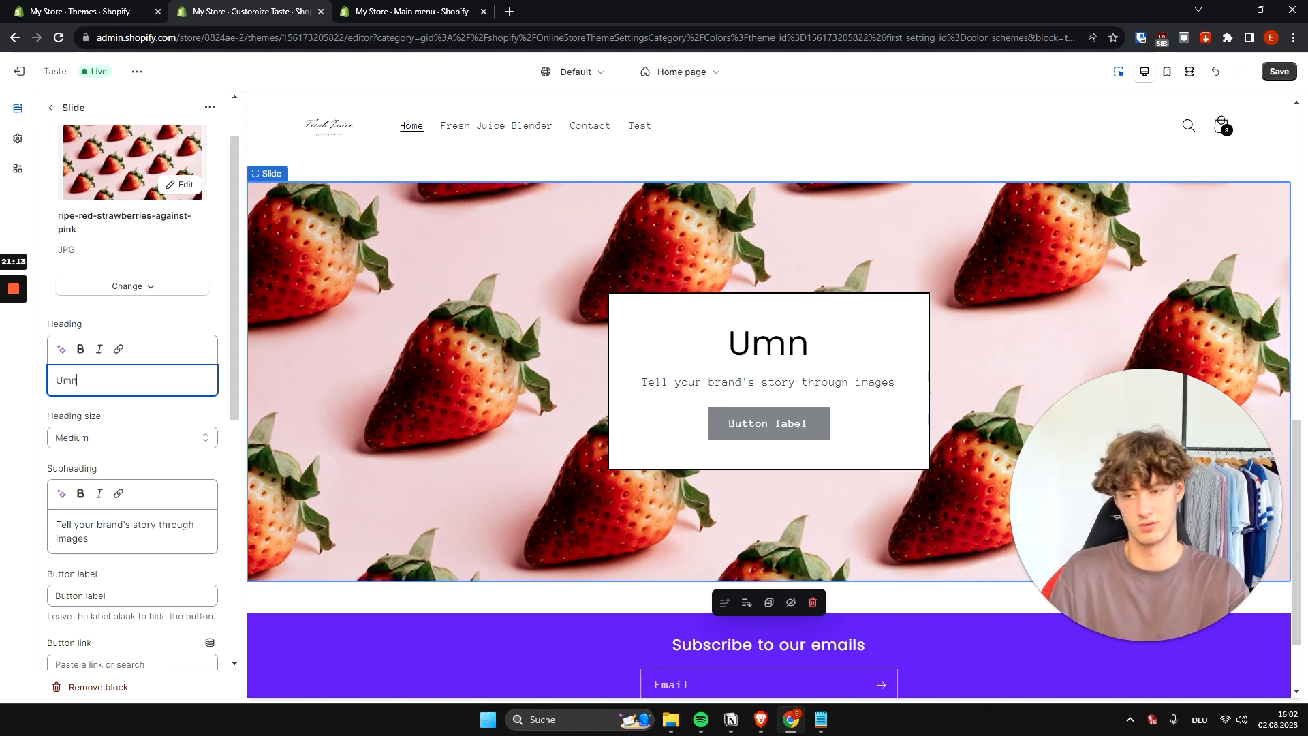
pyautogui.write('leash the most ')
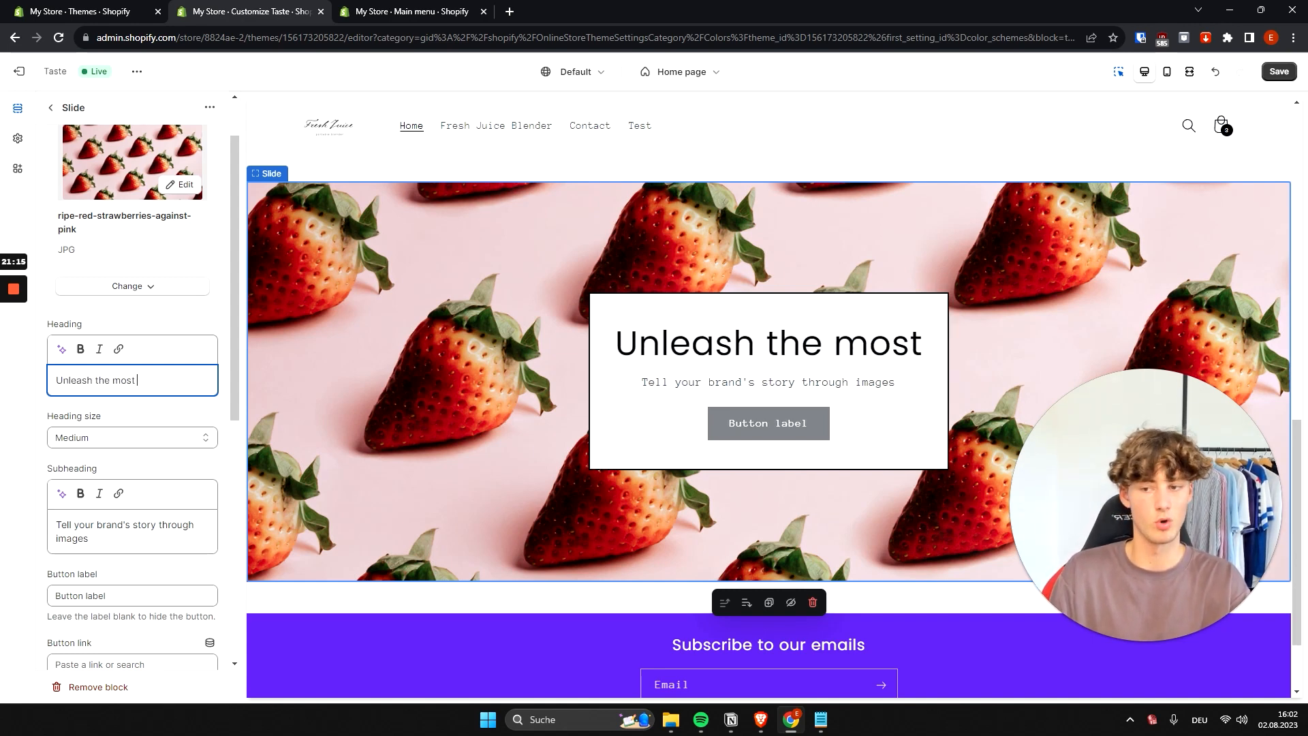
pyautogui.write('out of your Ble')
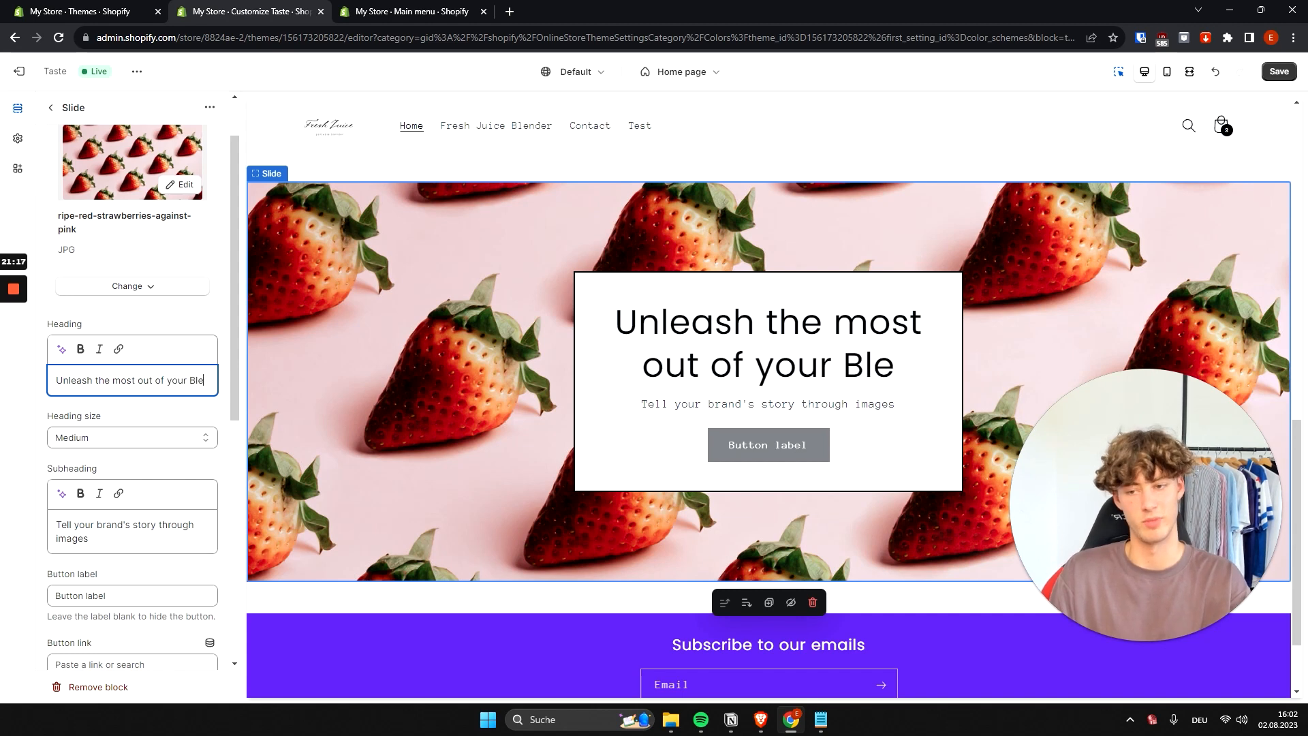
pyautogui.write('nder.')
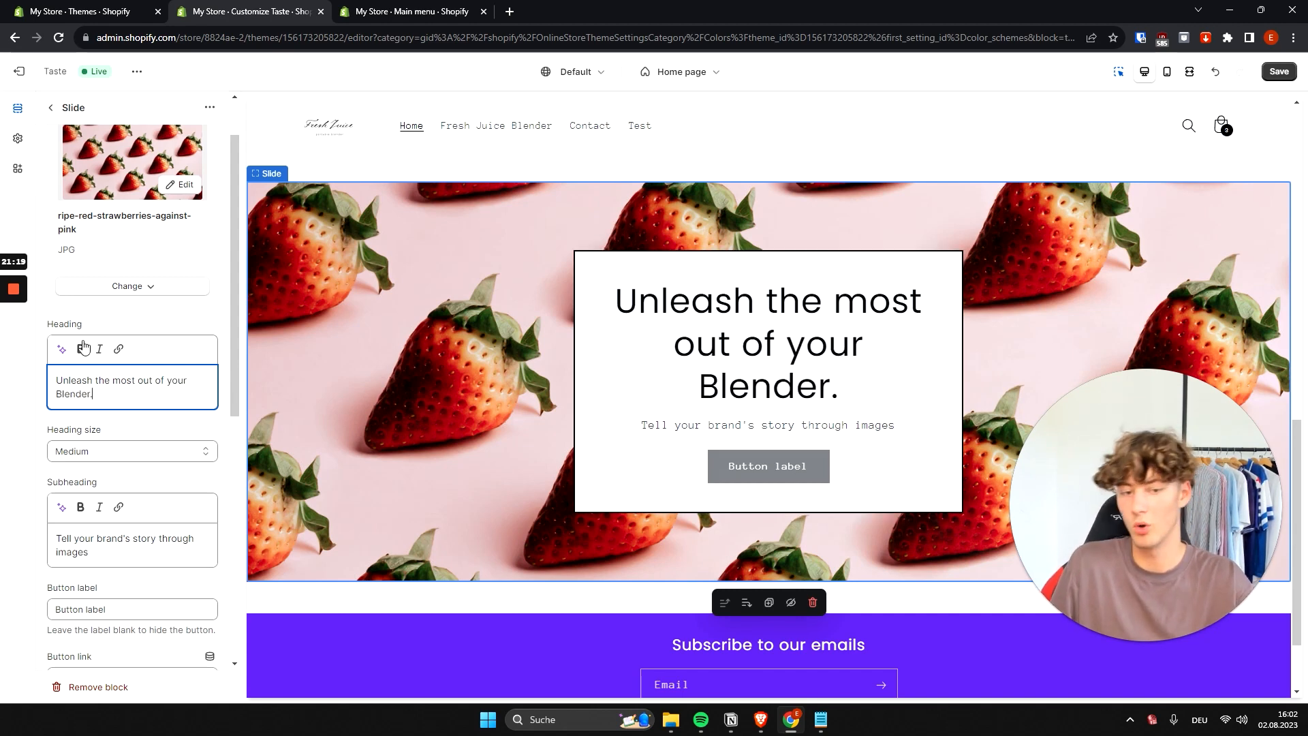
pyautogui.moveTo(88, 394); pyautogui.dragTo(55, 381)
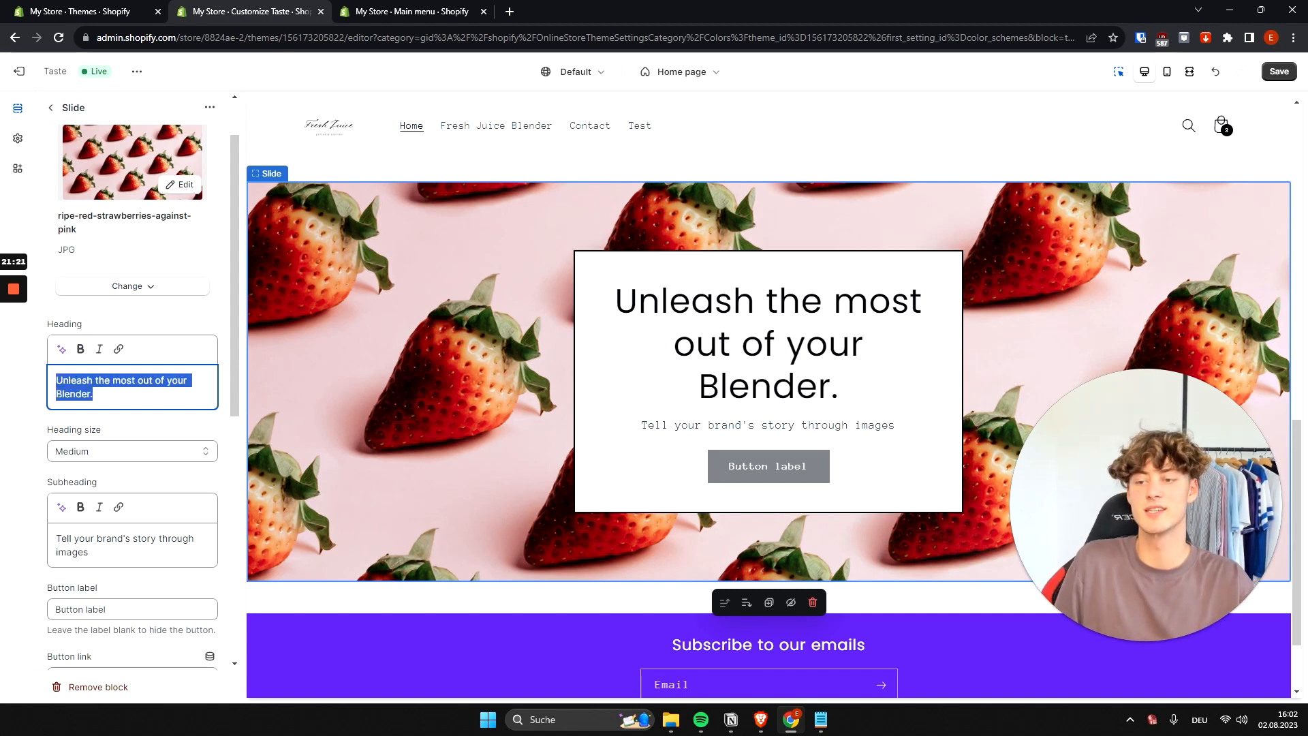
# Replace the first slide's subheading with the placeholder text "wfgsdfgsdfg"
pyautogui.click(153, 424)
pyautogui.scroll(-1, 148, 422)
pyautogui.moveTo(145, 418); pyautogui.dragTo(53, 417)
pyautogui.click(190, 470)
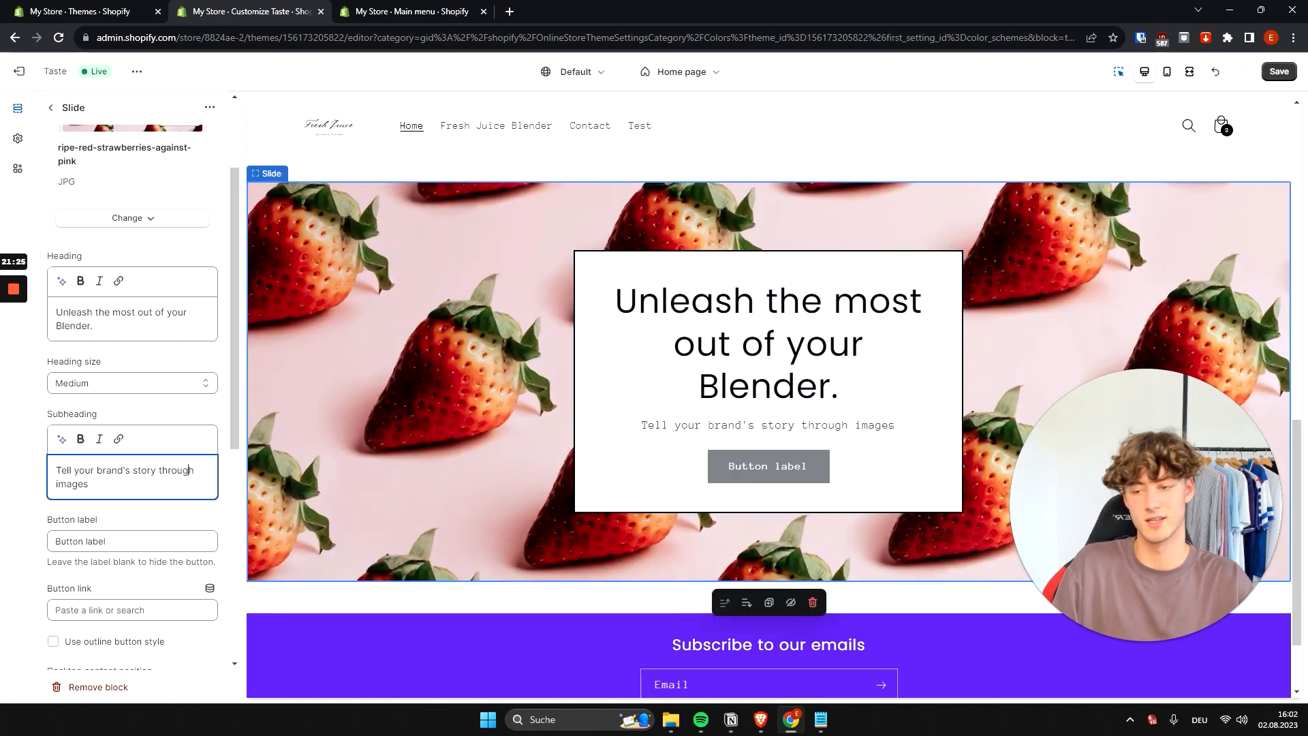
pyautogui.hotkey('ctrl', 'a')
pyautogui.press('BackSpace')
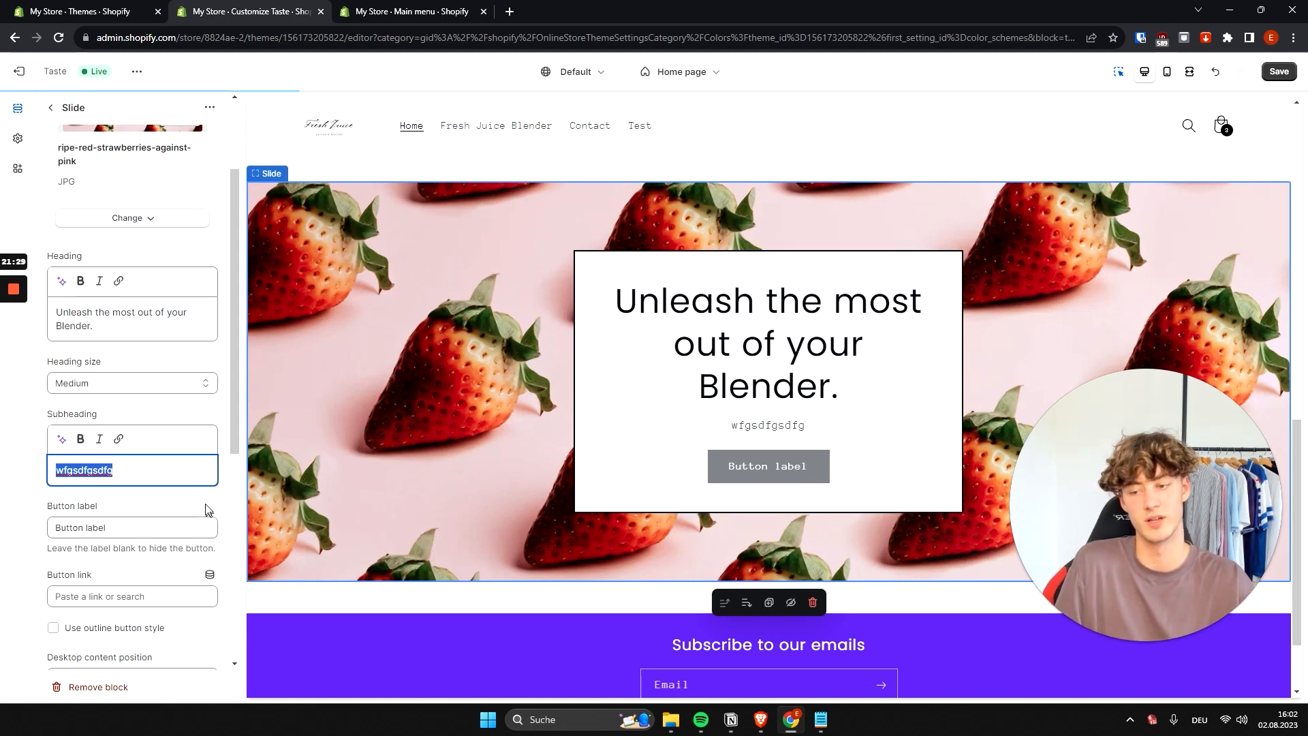
# Set the first slide's button label to "Buy Now"
pyautogui.click(188, 503)
pyautogui.click(163, 527)
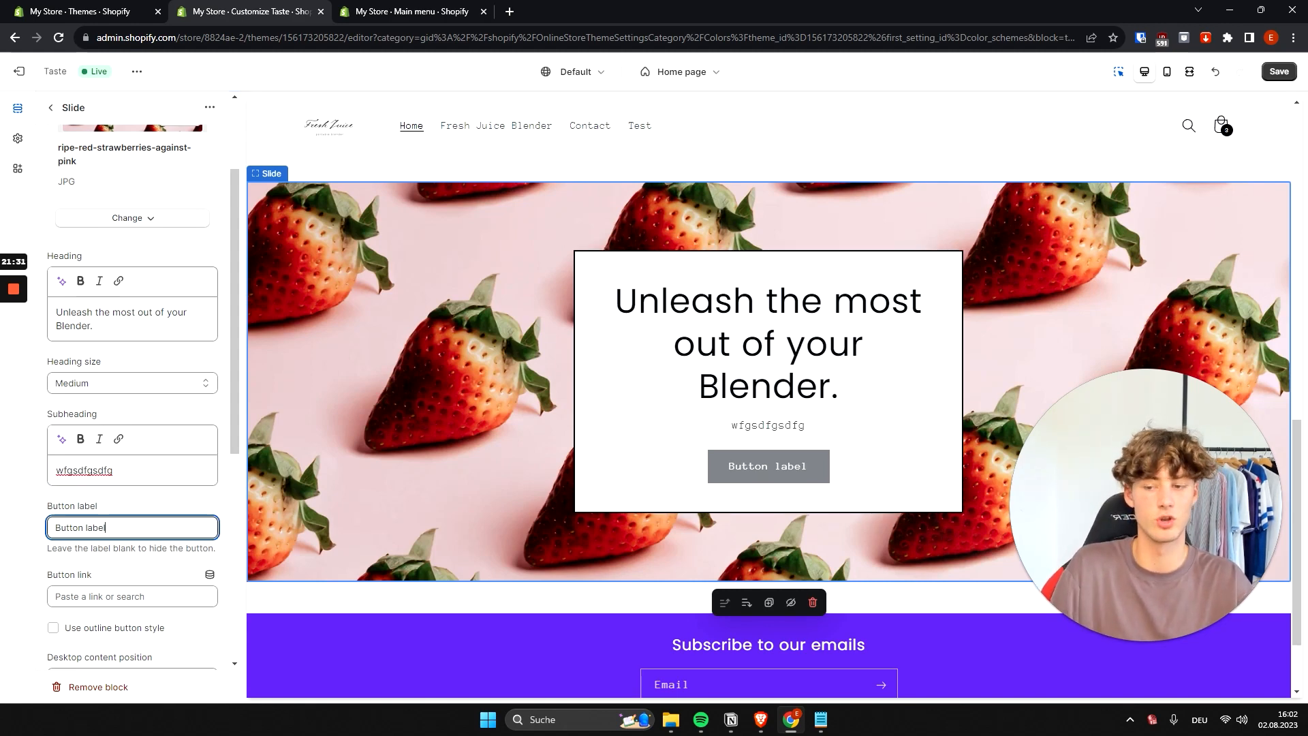
pyautogui.hotkey('ctrl', 'a')
pyautogui.press('BackSpace')
pyautogui.click(188, 522)
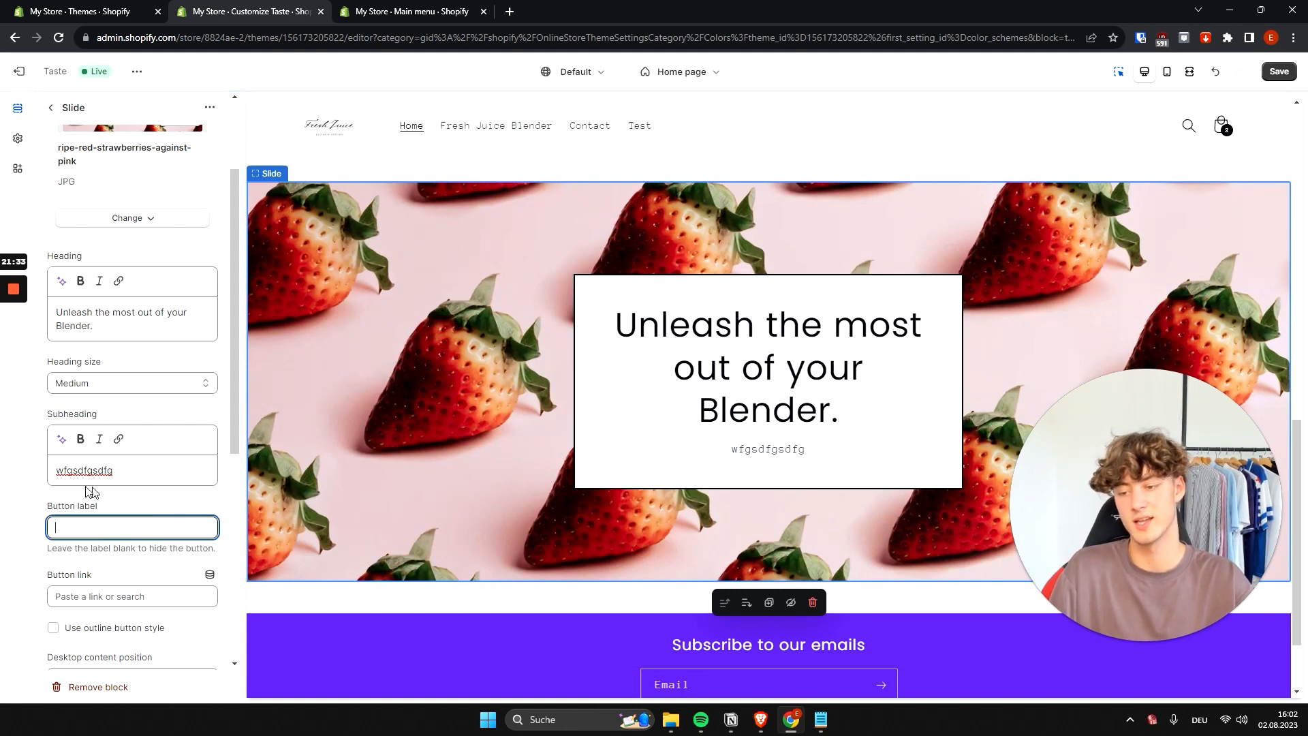
pyautogui.scroll(-2, 298, 500)
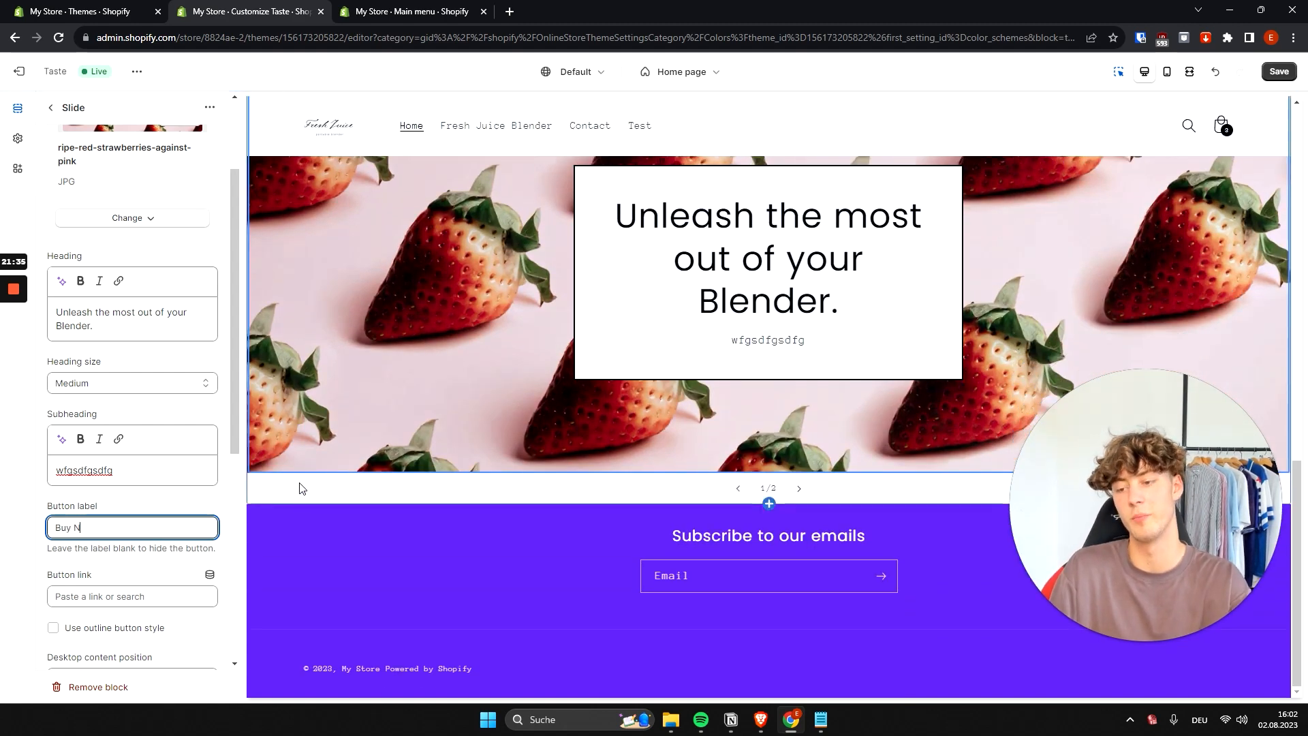
# Link the first slide's button to the Fresh Juice Blender product and enable the outline button style
pyautogui.doubleClick(102, 472)
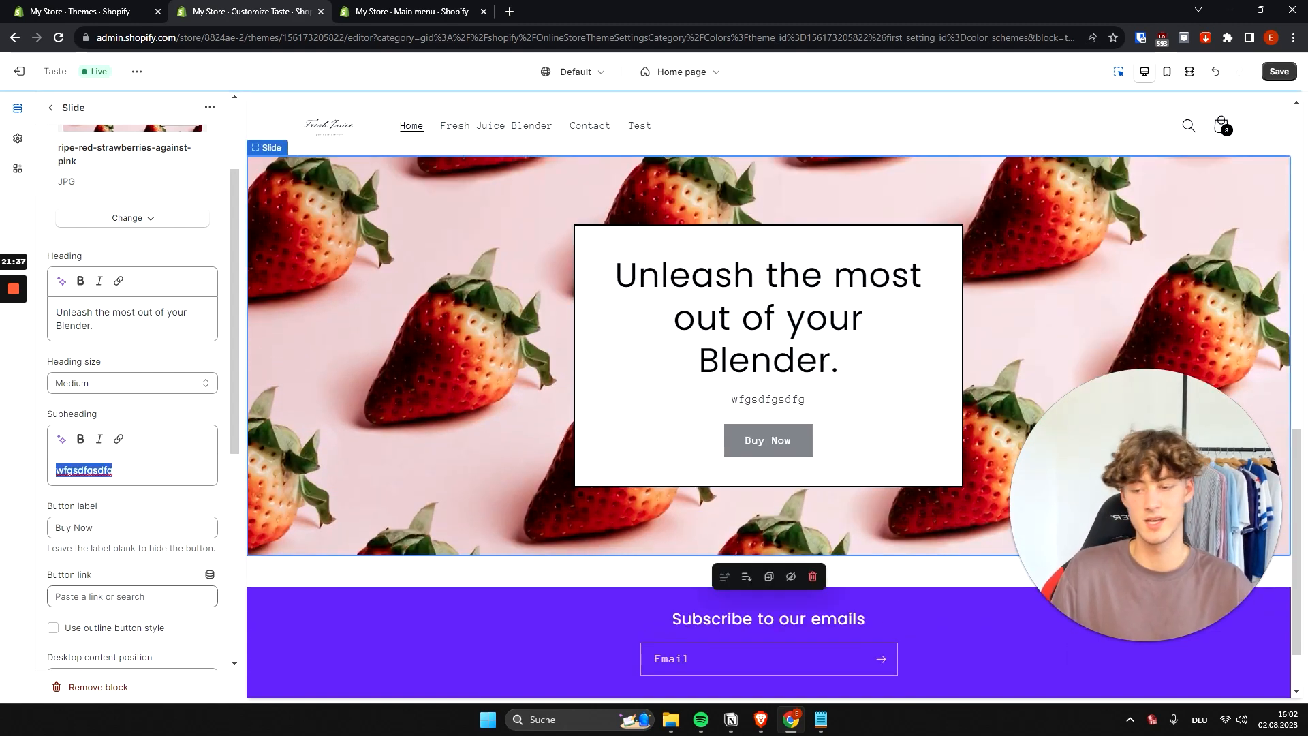
pyautogui.click(139, 597)
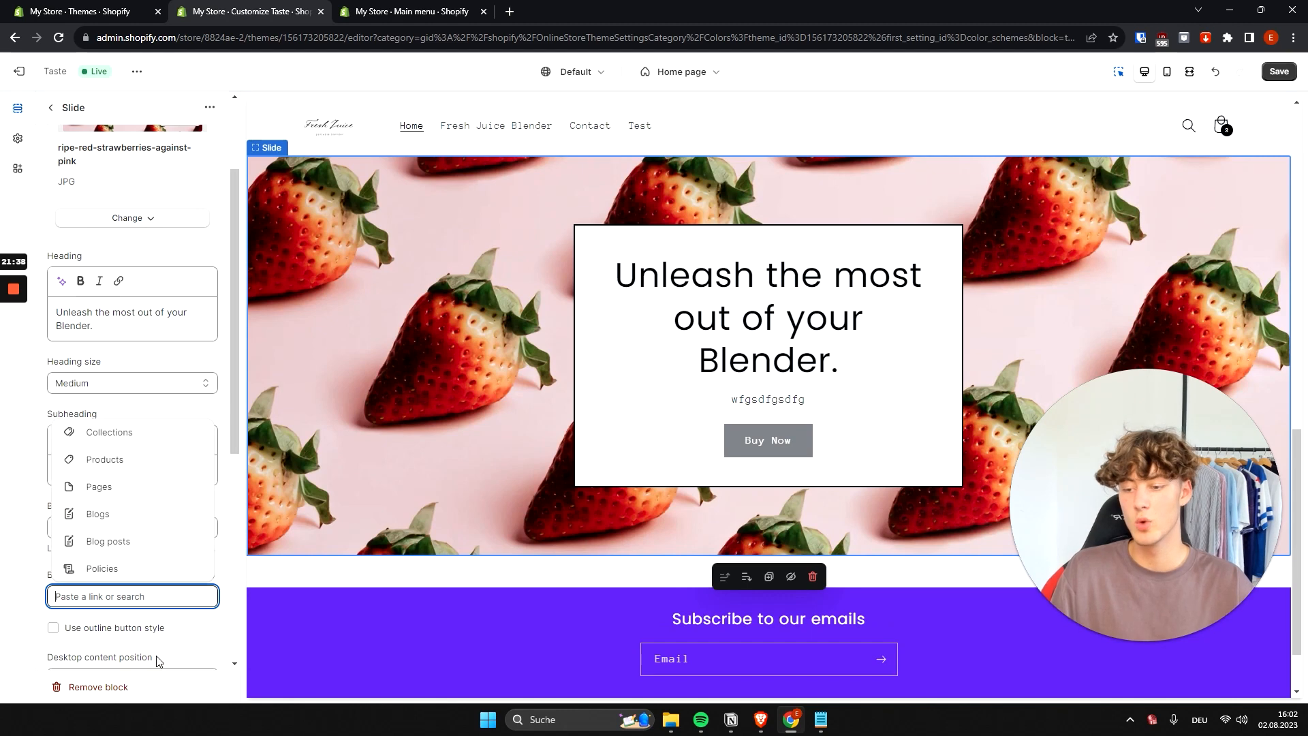
pyautogui.click(95, 461)
pyautogui.click(168, 579)
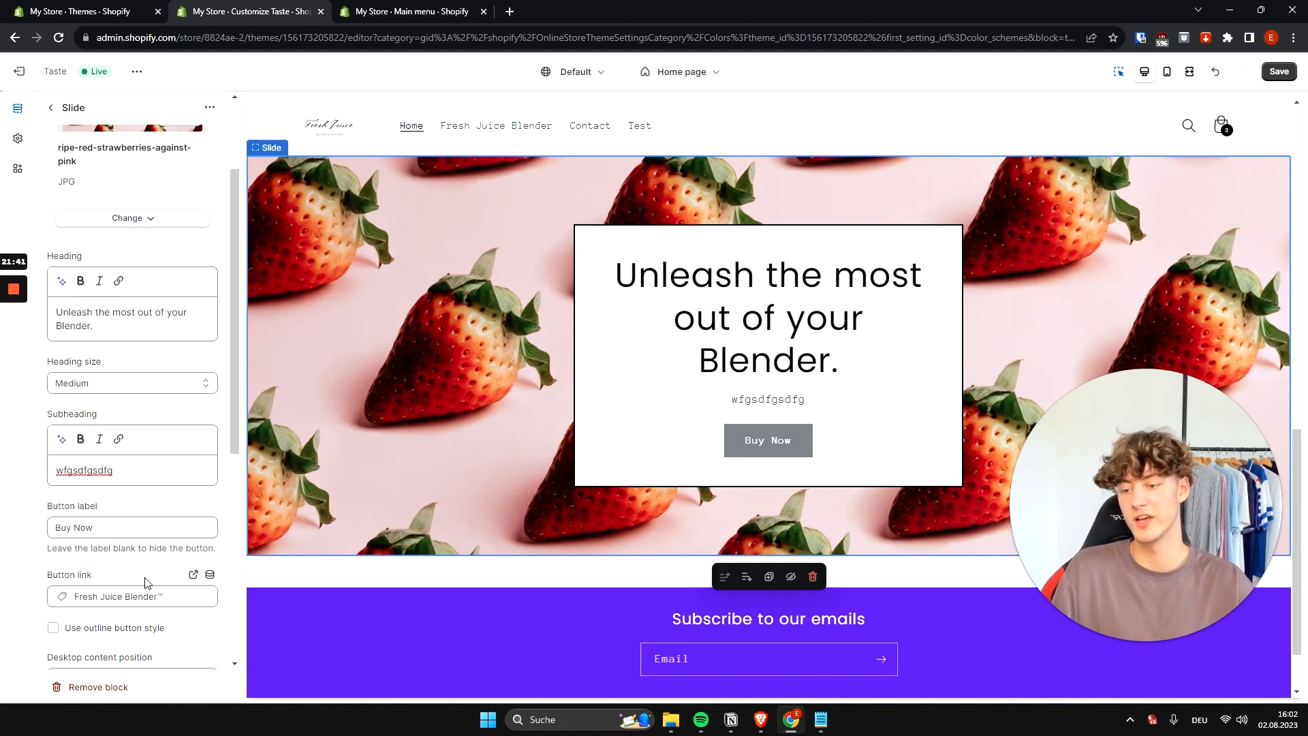
pyautogui.scroll(-2, 158, 637)
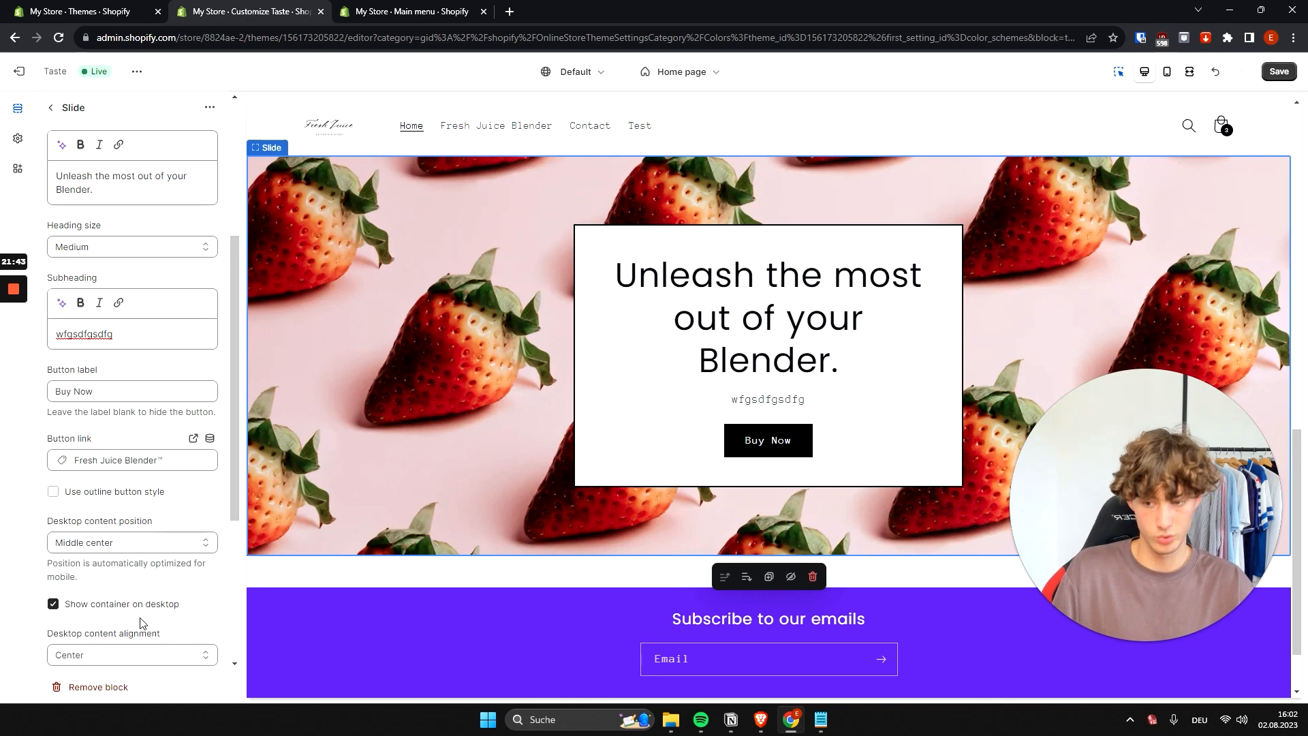
pyautogui.click(52, 493)
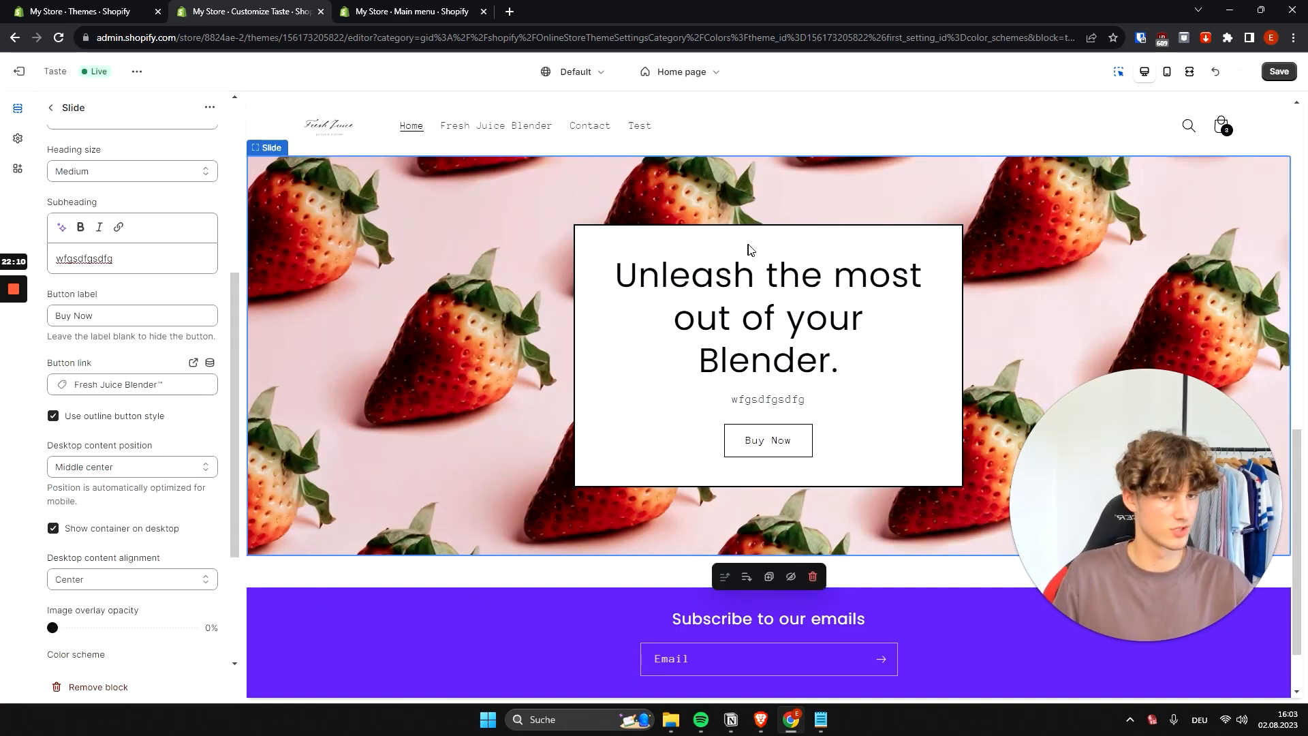
# Try hiding the first slide's text container on desktop, and restore it
pyautogui.scroll(-1, 142, 453)
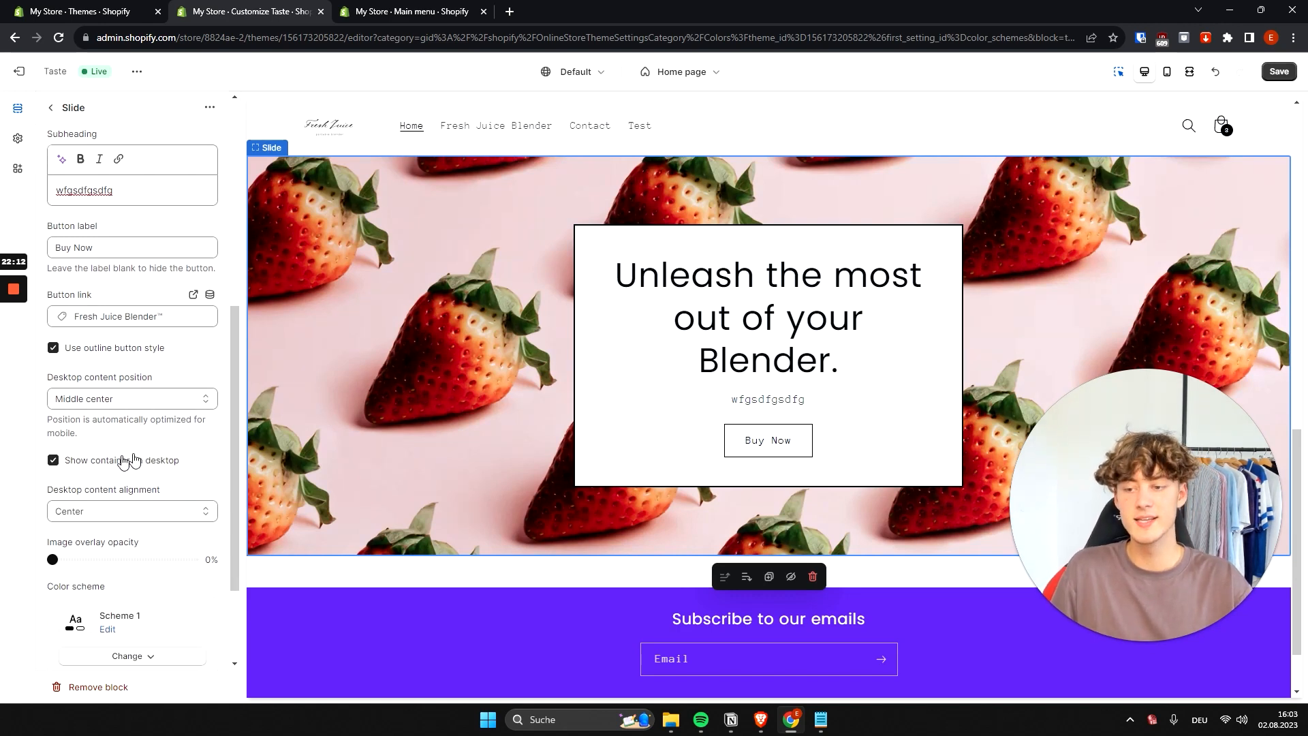
pyautogui.moveTo(200, 463)
pyautogui.mouseDown()
pyautogui.moveTo(81, 462)
pyautogui.moveTo(192, 461)
pyautogui.mouseUp()
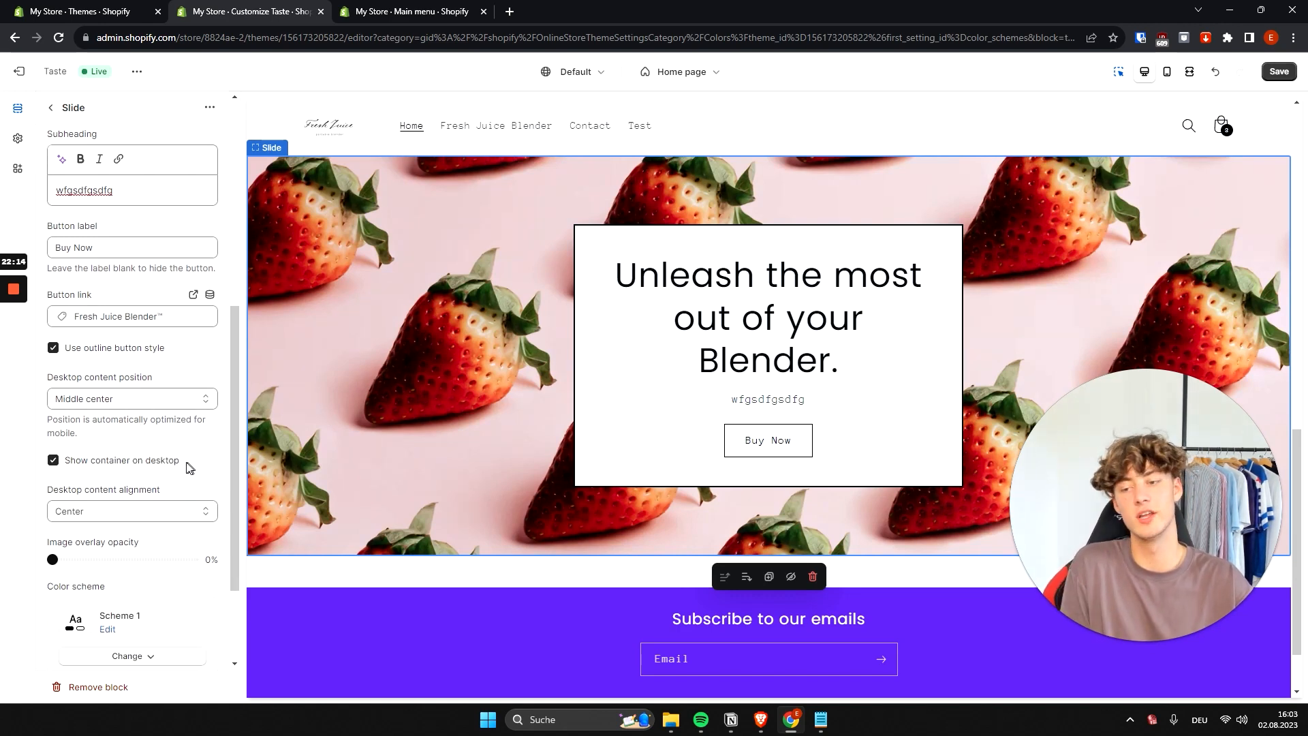
pyautogui.click(54, 461)
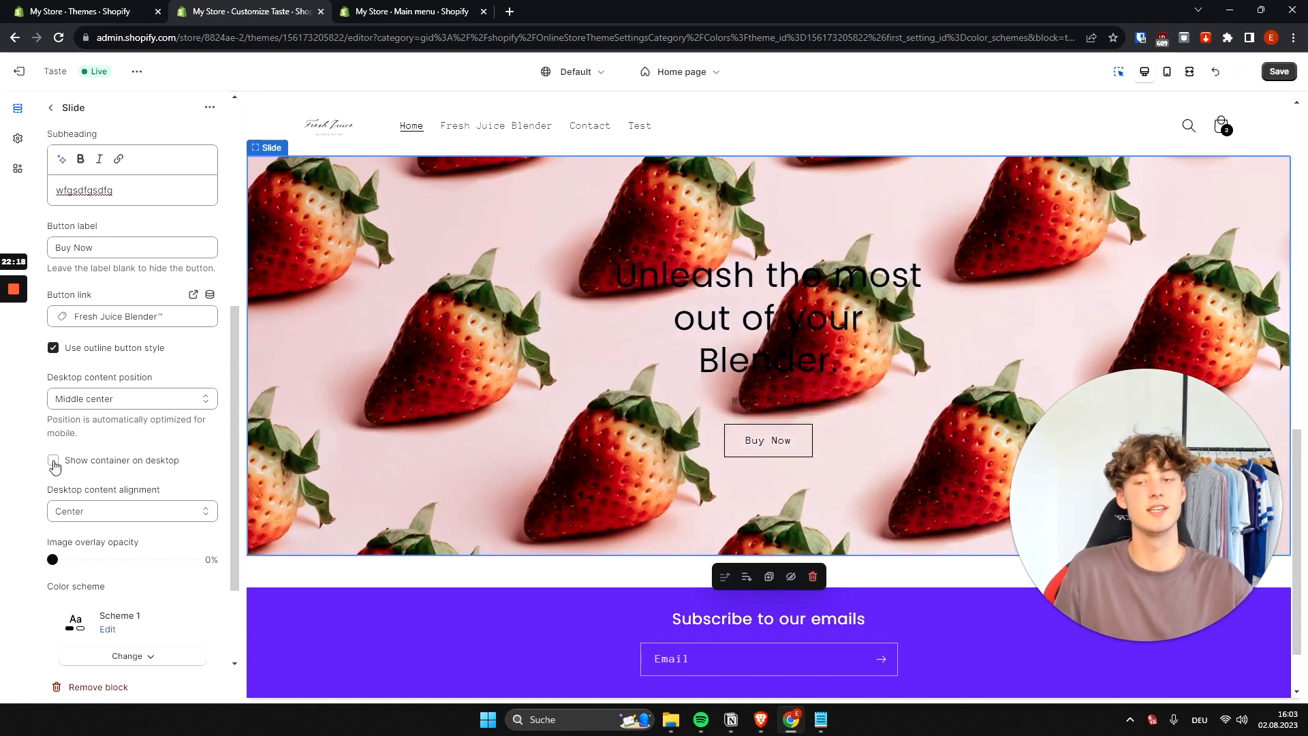
pyautogui.click(54, 462)
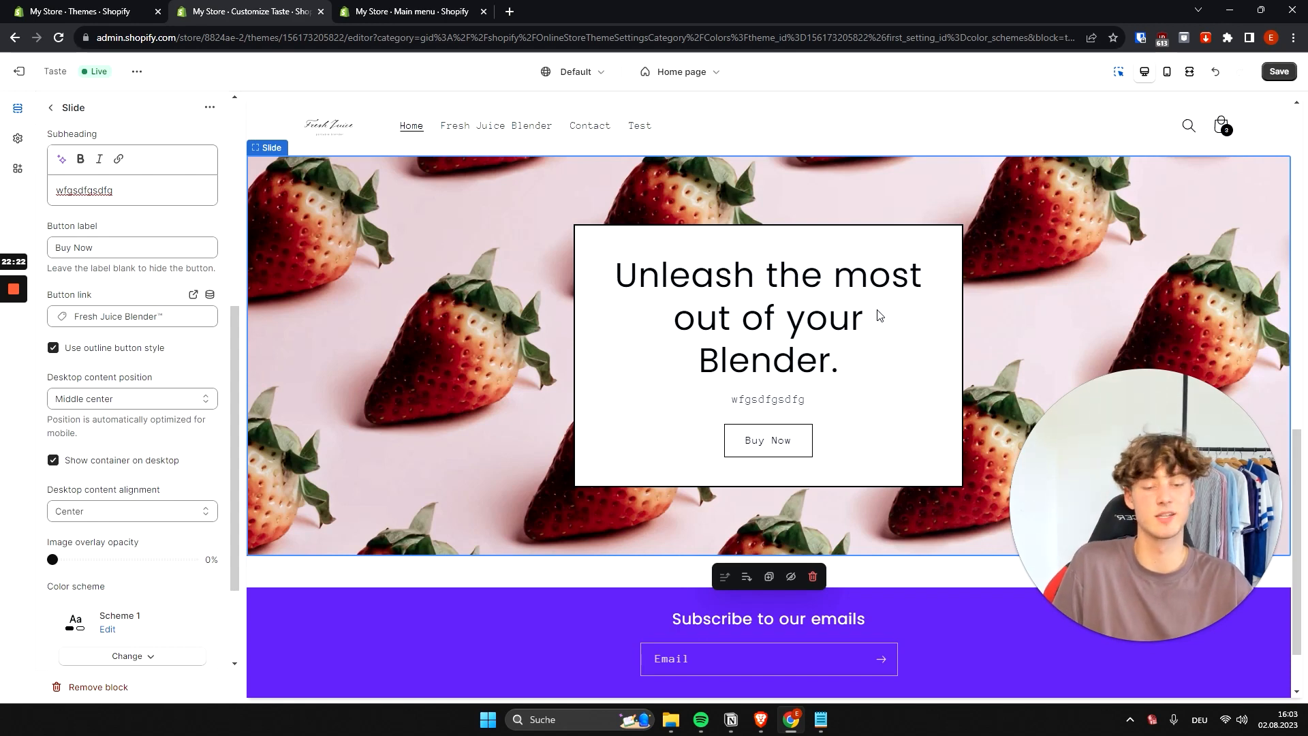
# Add a third slide to the slideshow and open the settings of the second slide
pyautogui.click(52, 109)
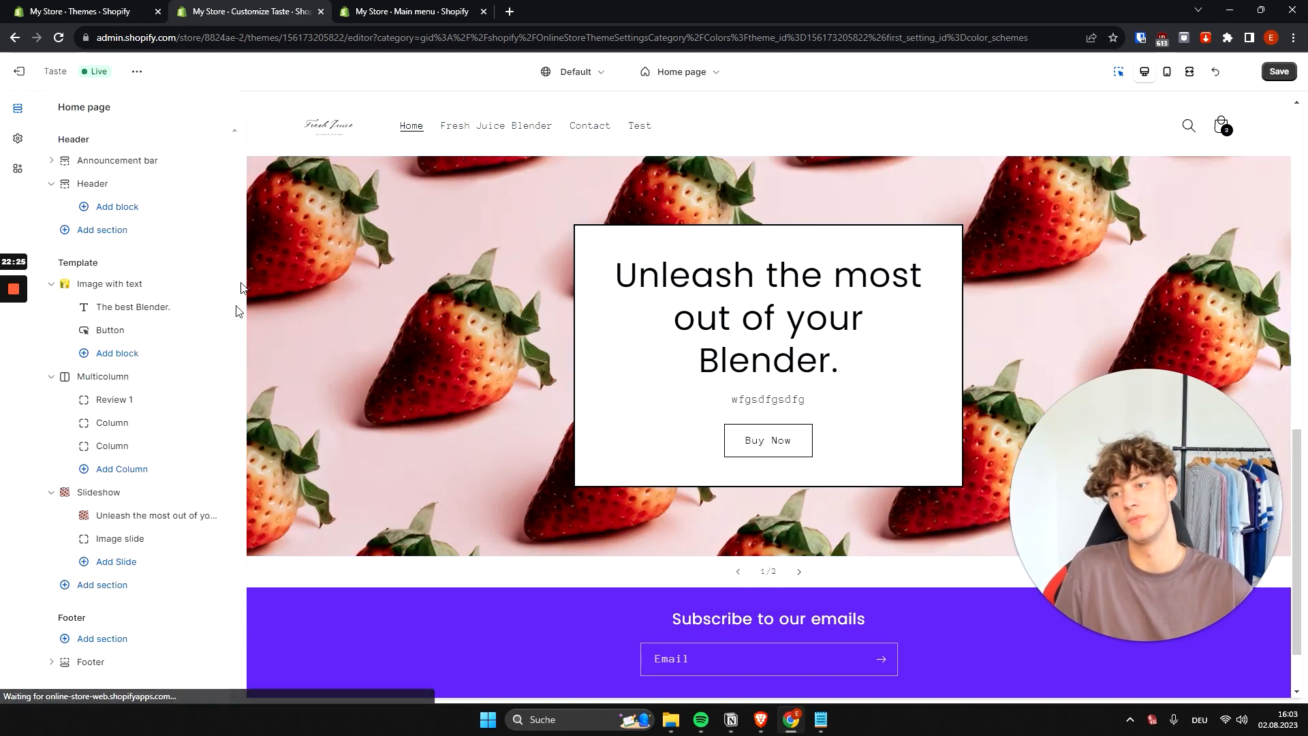
pyautogui.click(127, 566)
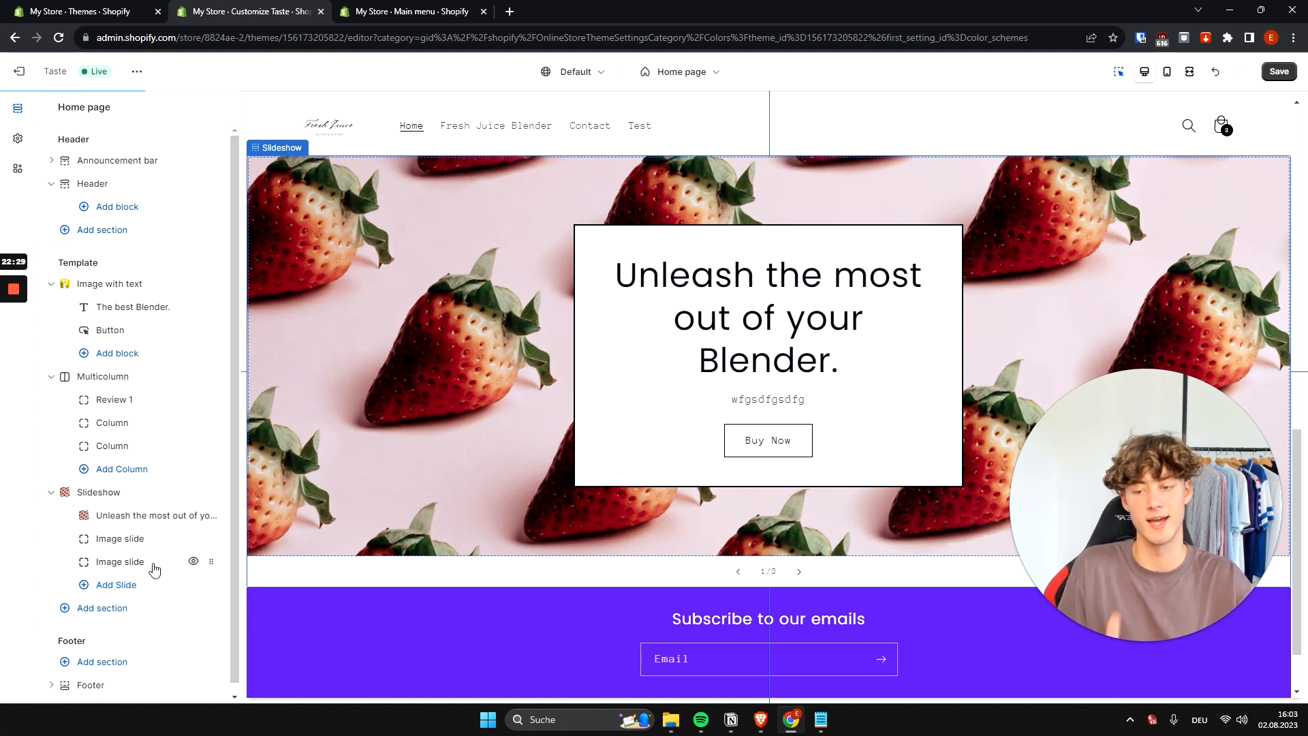
pyautogui.click(132, 541)
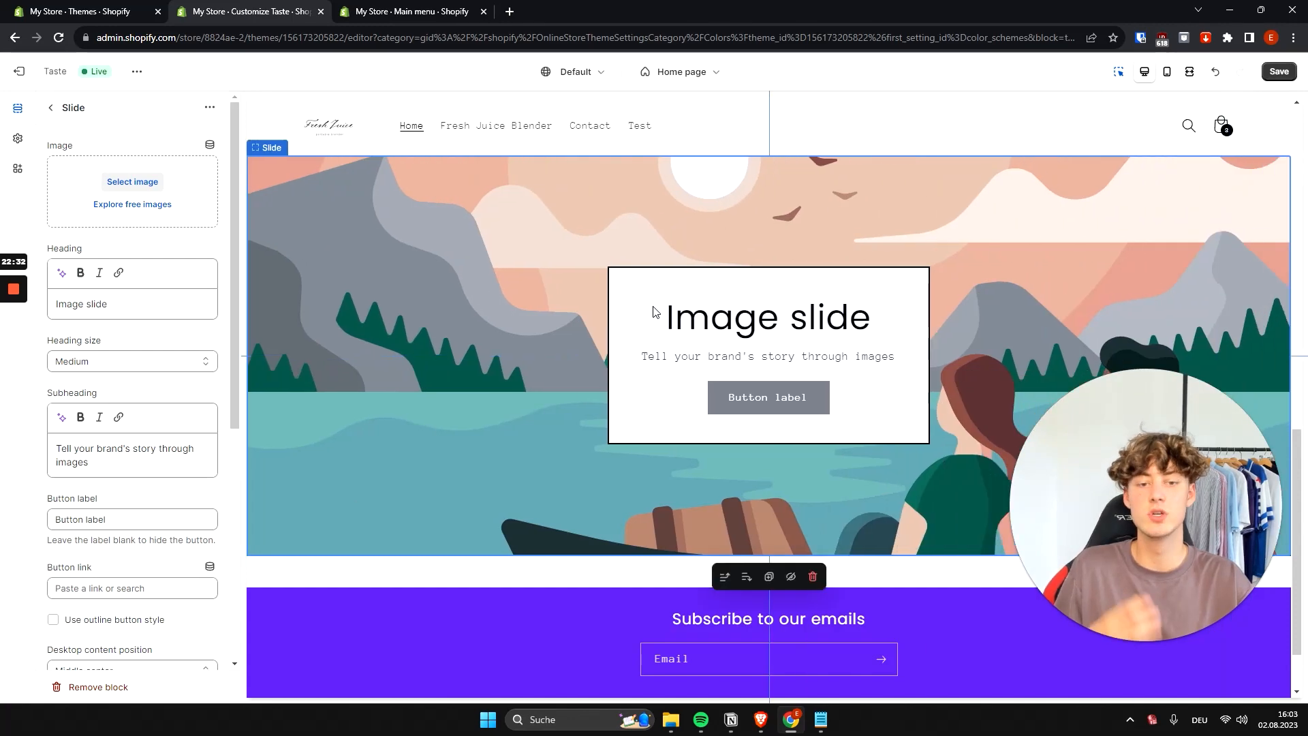
# Set the second slide's image to the dark strawberries photo from the Food category of the free images
pyautogui.click(129, 189)
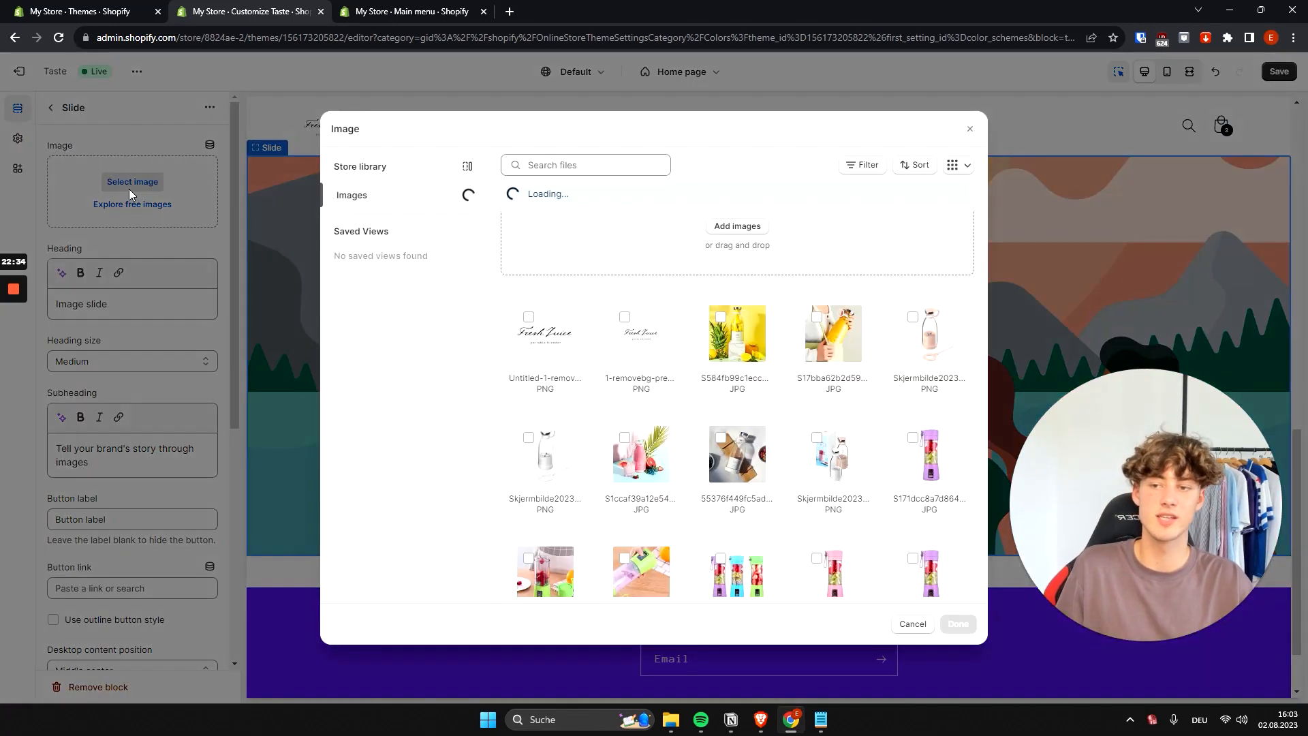
pyautogui.click(313, 202)
pyautogui.click(148, 207)
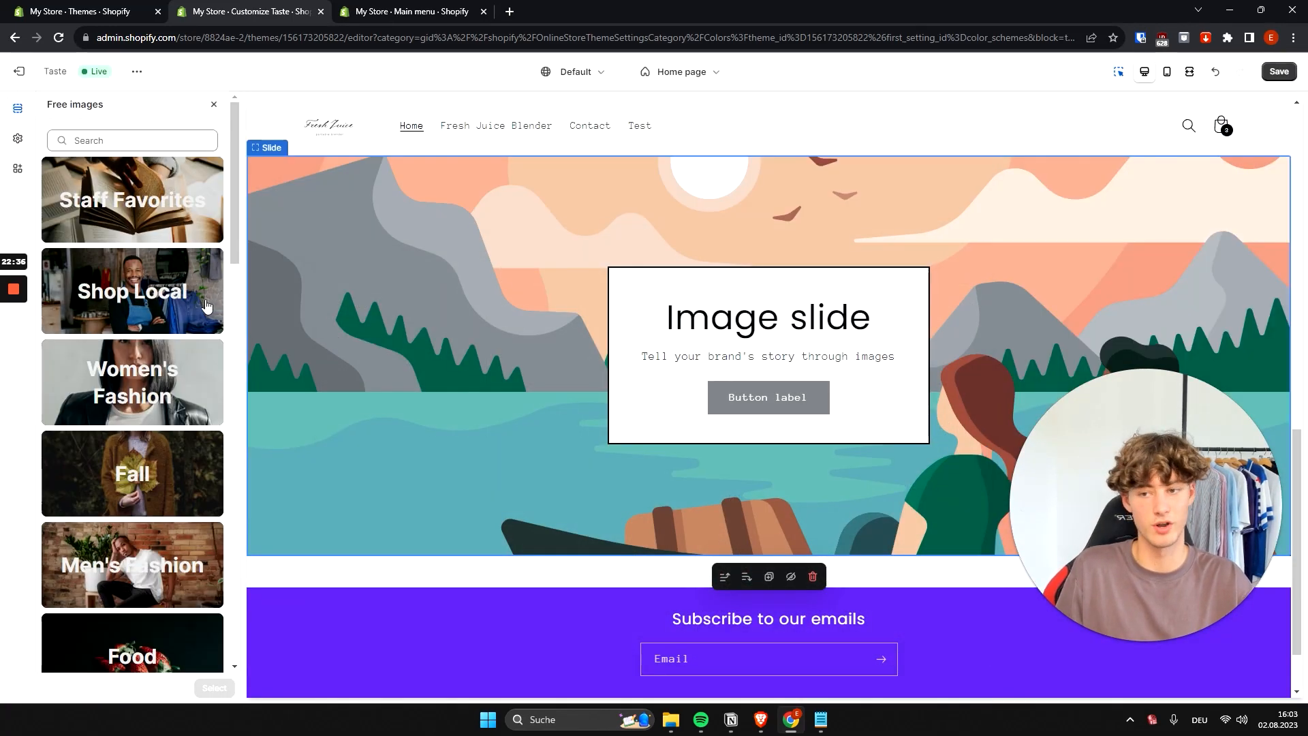
pyautogui.scroll(-8, 181, 418)
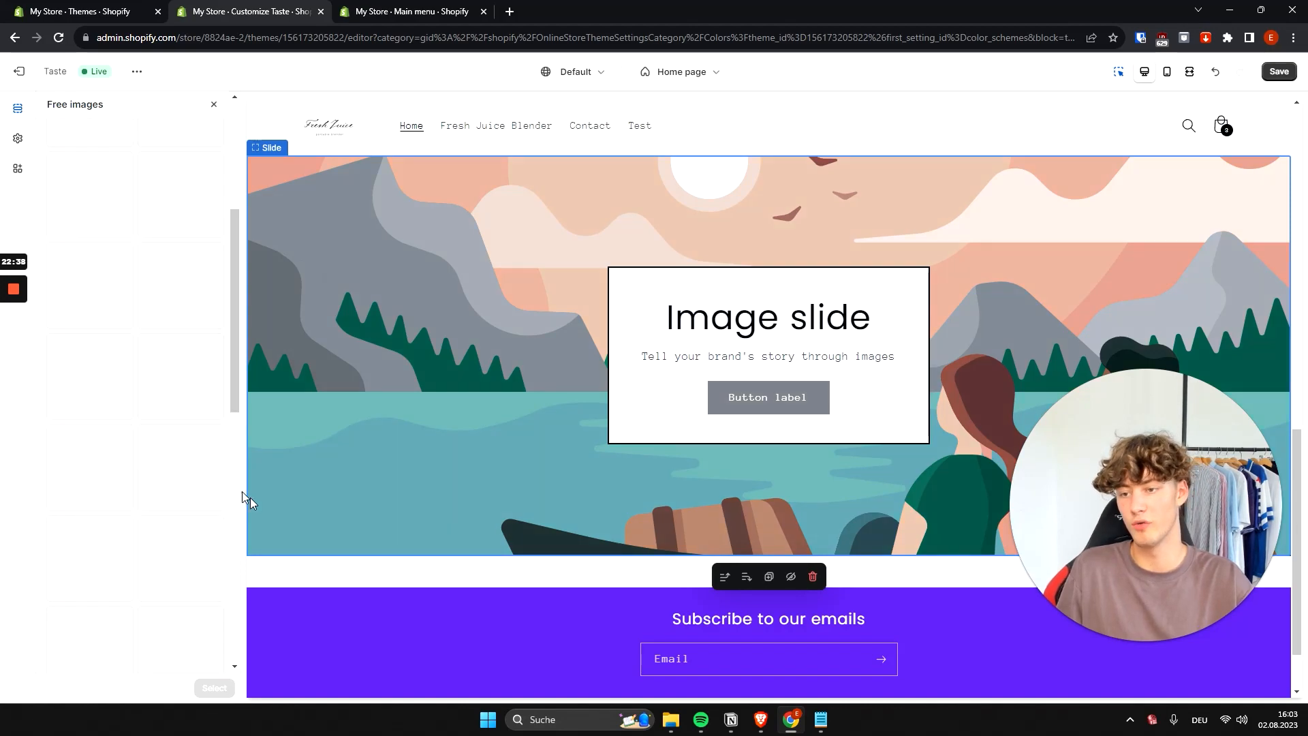
pyautogui.scroll(4, 146, 526)
pyautogui.click(112, 242)
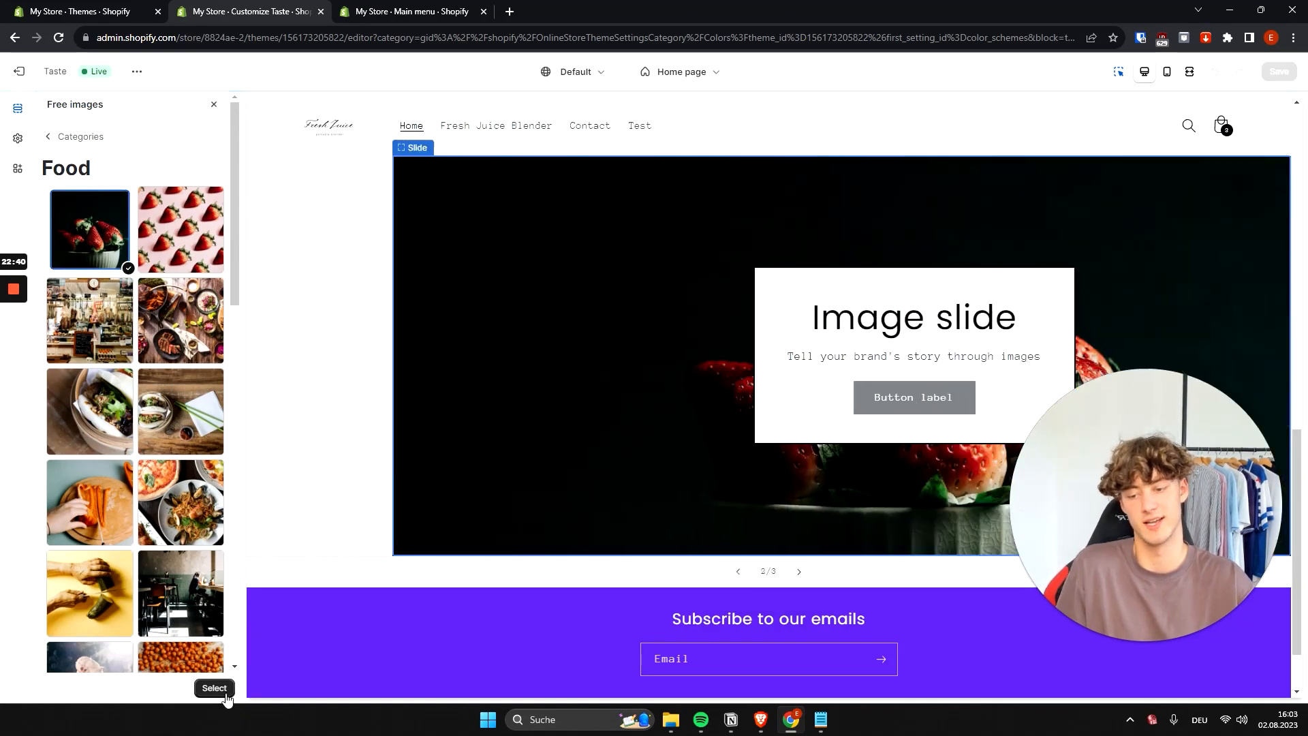
pyautogui.click(230, 694)
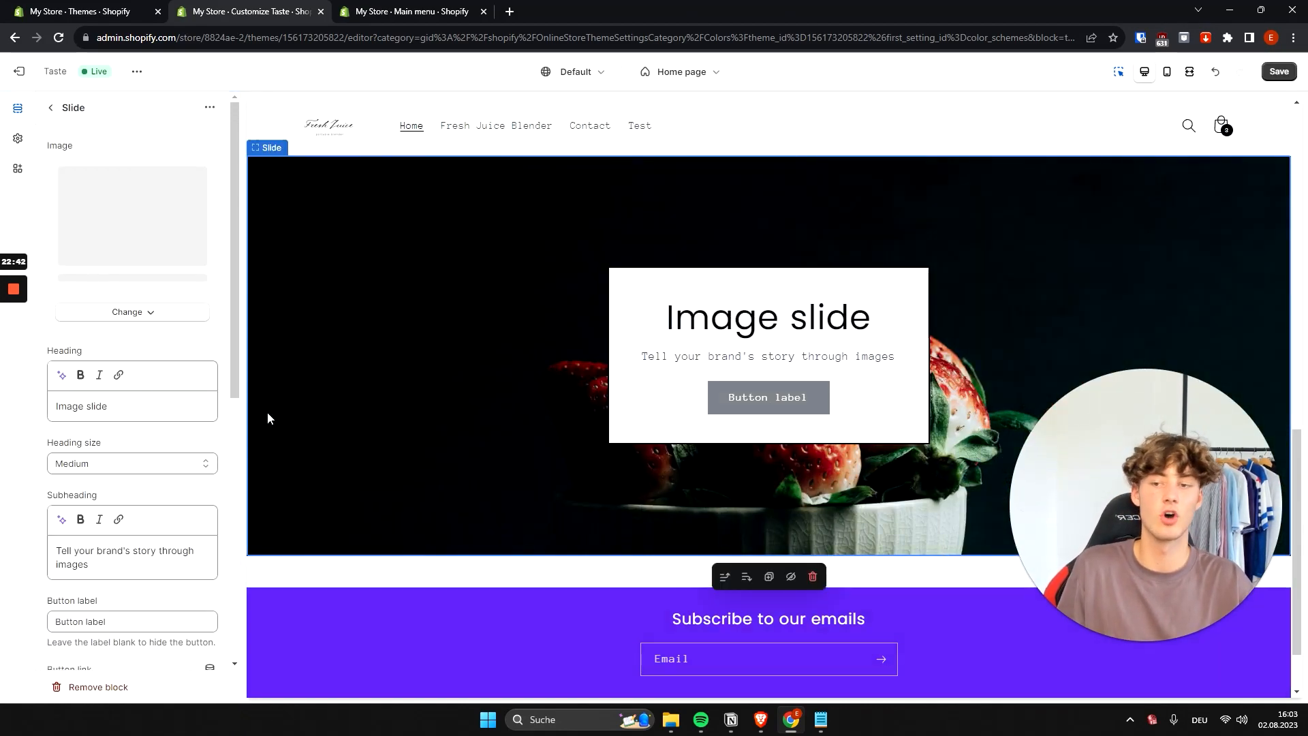
# Set the second slide's button label to the sample text "xyvvyxcvf"
pyautogui.scroll(-3, 205, 443)
pyautogui.moveTo(89, 374); pyautogui.dragTo(52, 358)
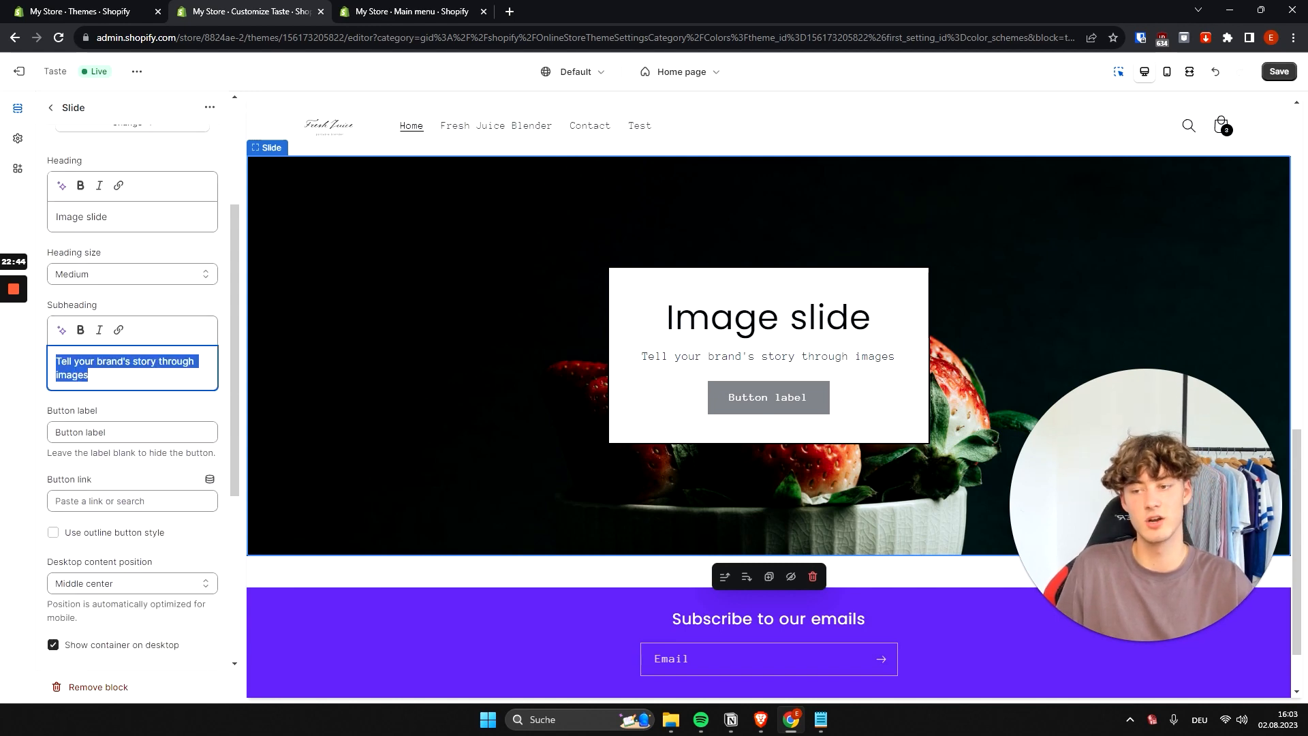
pyautogui.scroll(1, 236, 330)
pyautogui.scroll(2, 234, 330)
pyautogui.scroll(-4, 176, 341)
pyautogui.moveTo(110, 297); pyautogui.dragTo(56, 291)
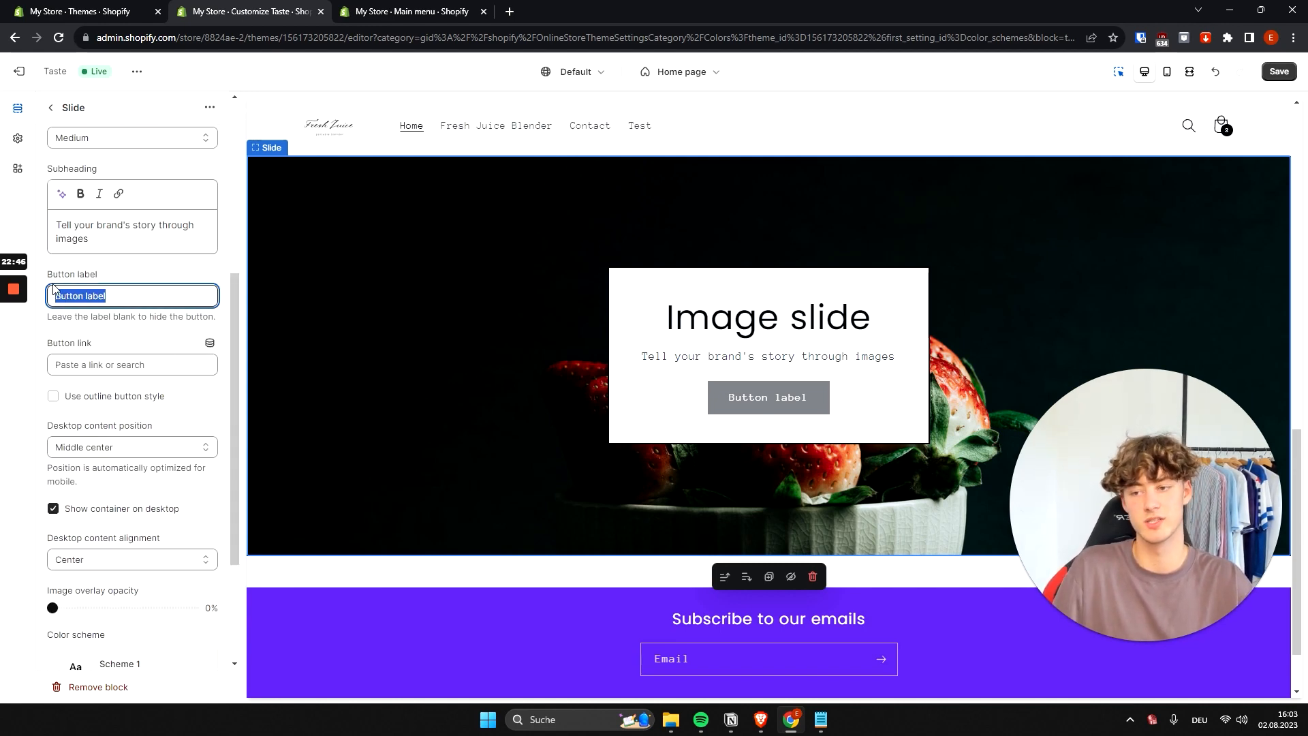
pyautogui.press('BackSpace')
pyautogui.write('xyvvyxcvf')
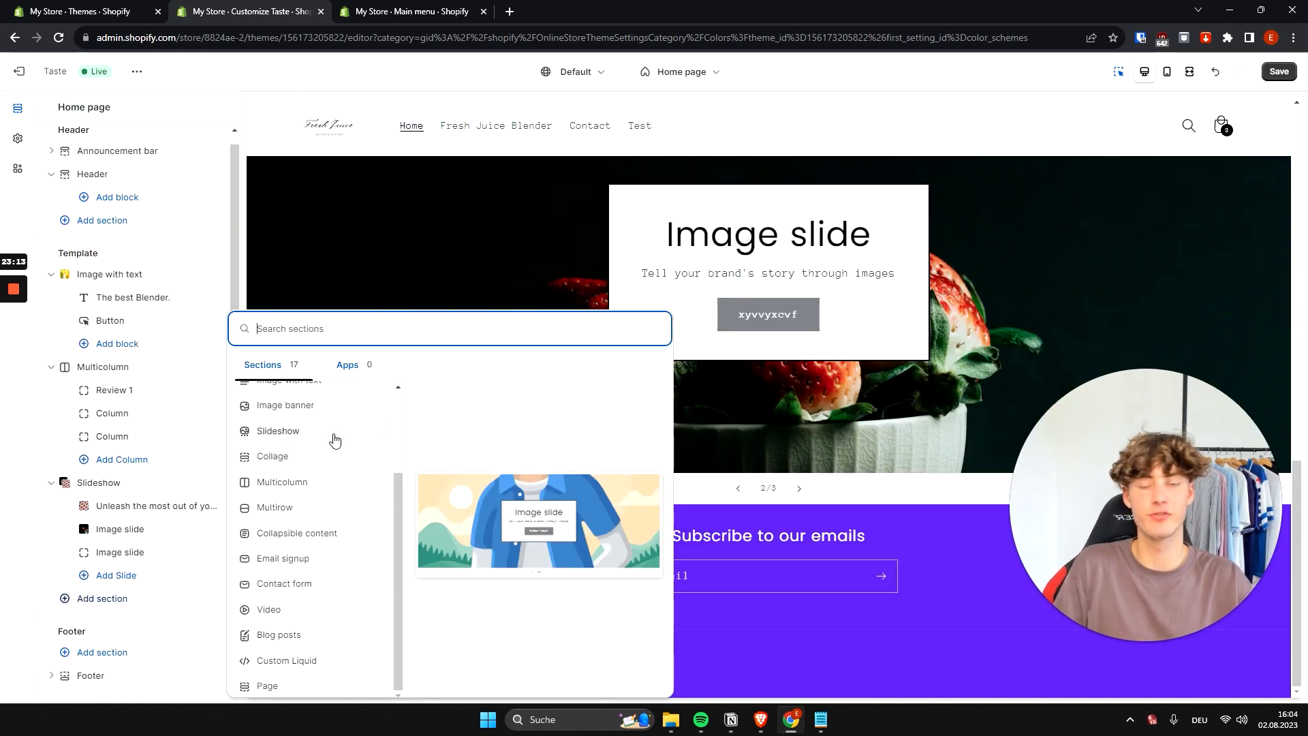
# Add a Multirow section to the home page template below the slideshow
pyautogui.click(289, 522)
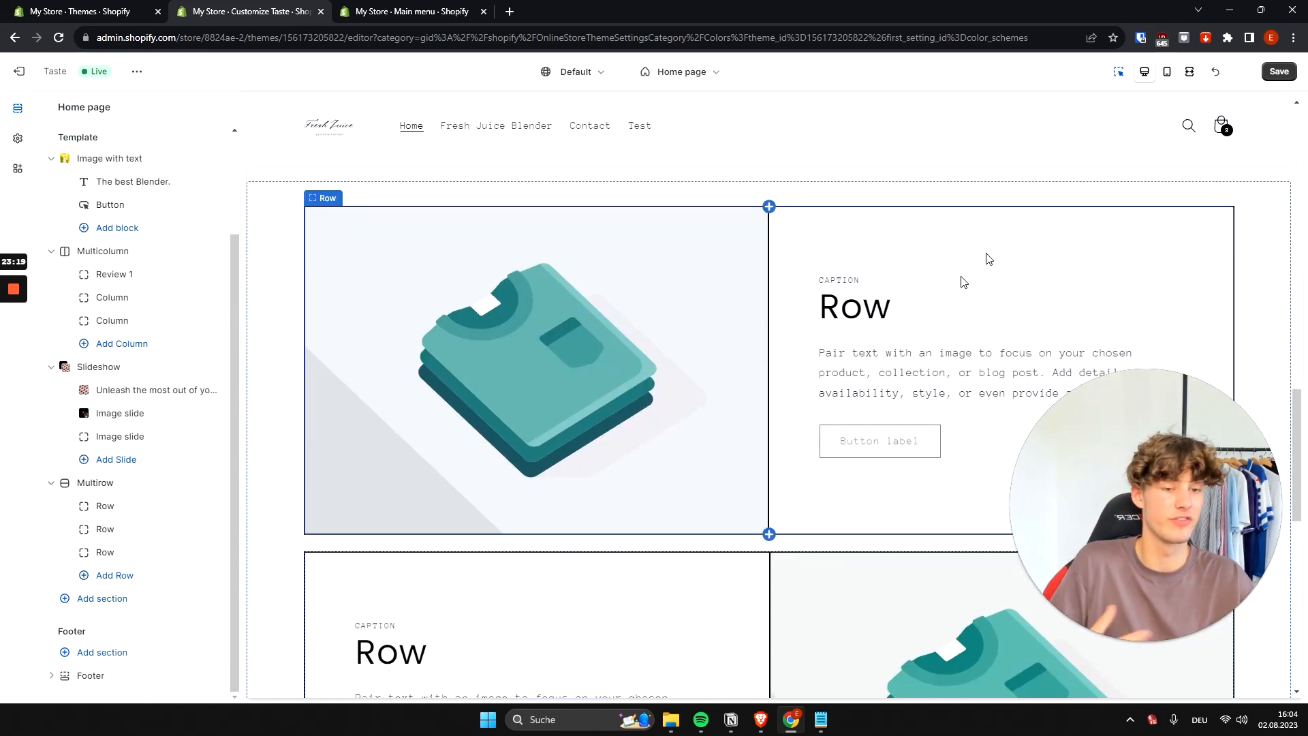
pyautogui.scroll(-2, 810, 368)
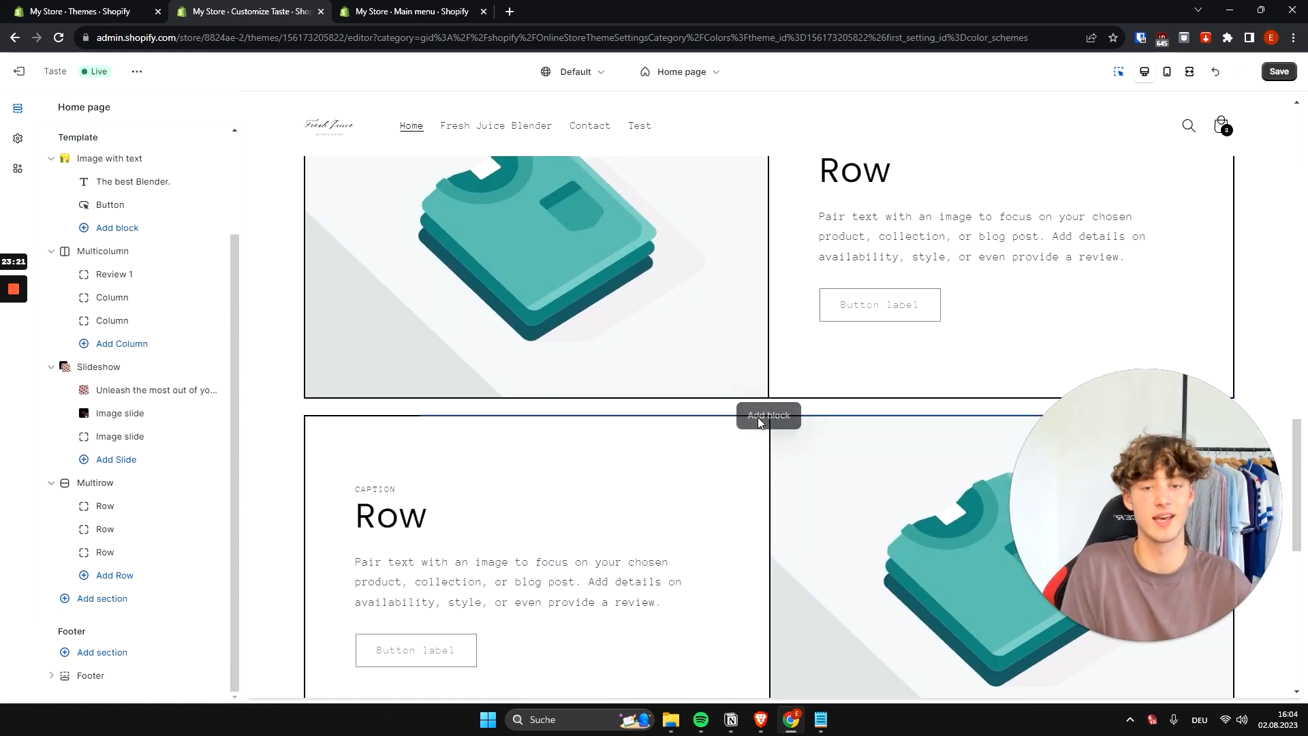
pyautogui.scroll(1, 865, 327)
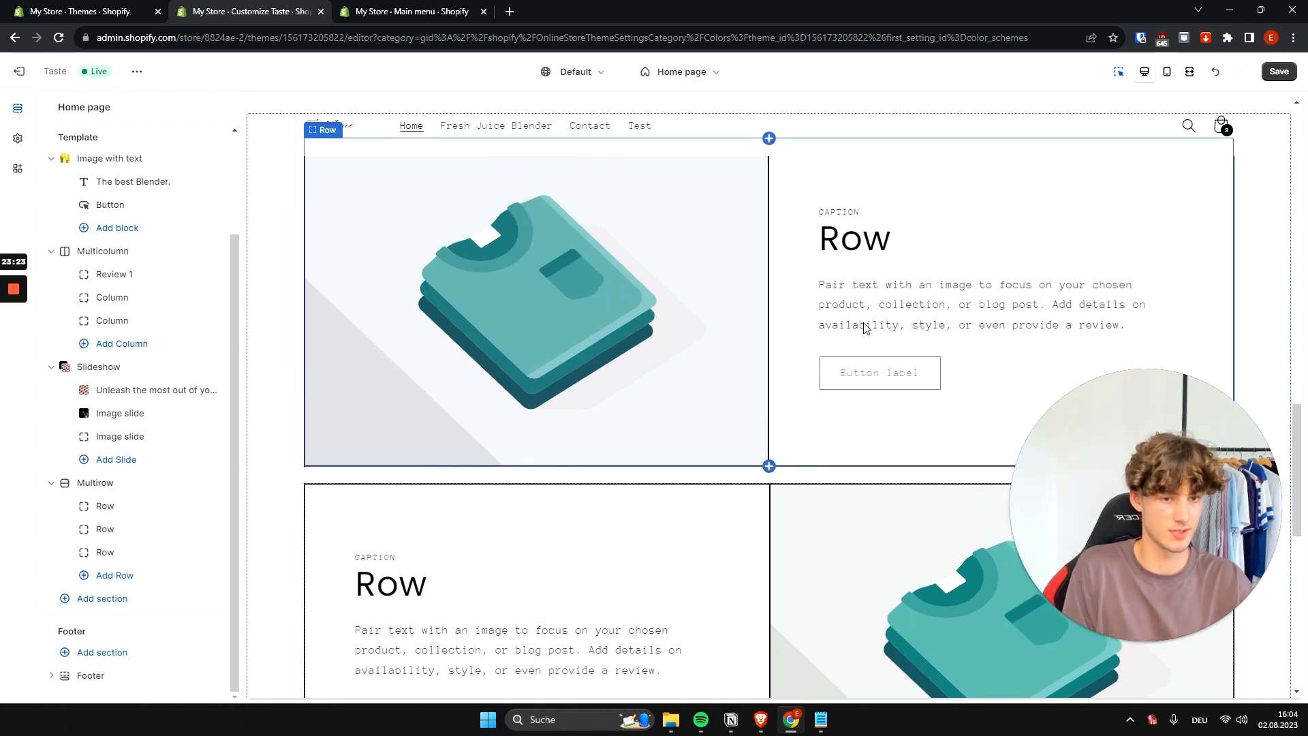
# Change the heading of the first Multirow row to "Product Number 1"
pyautogui.click(884, 253)
pyautogui.click(78, 356)
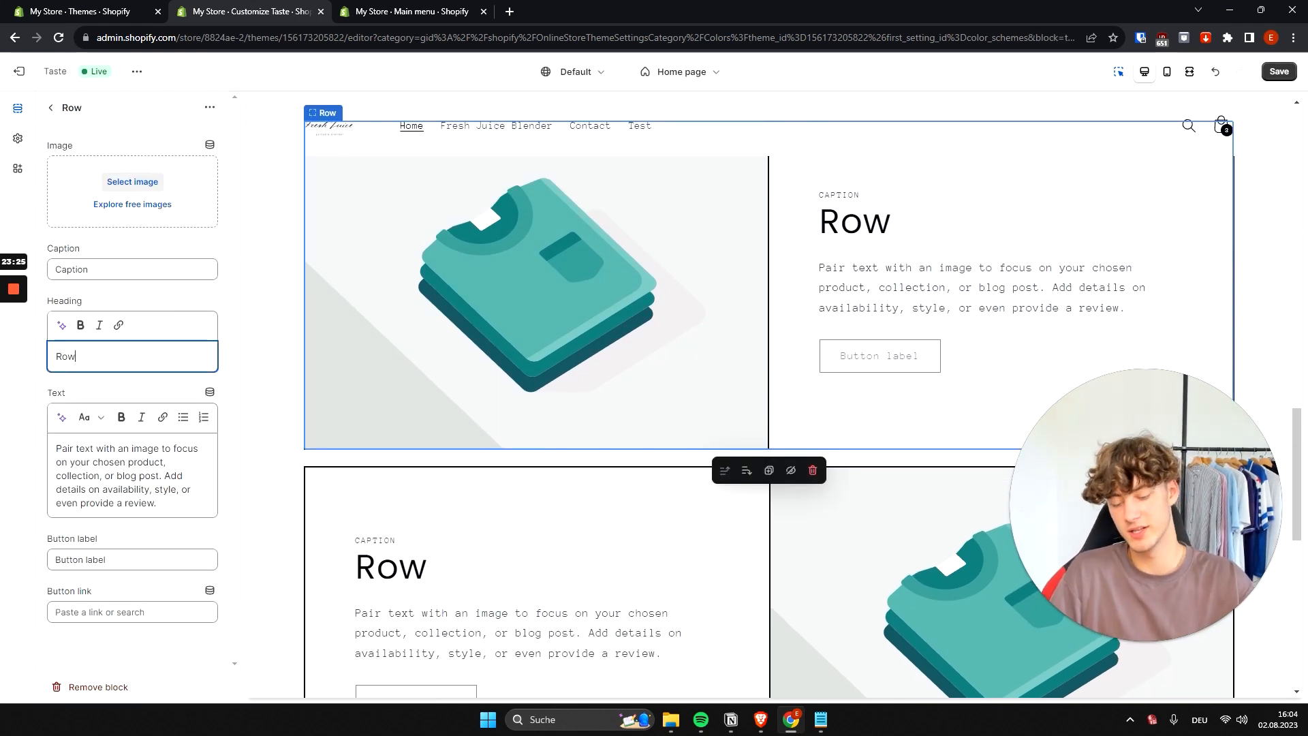
pyautogui.write('Product Nunmb')
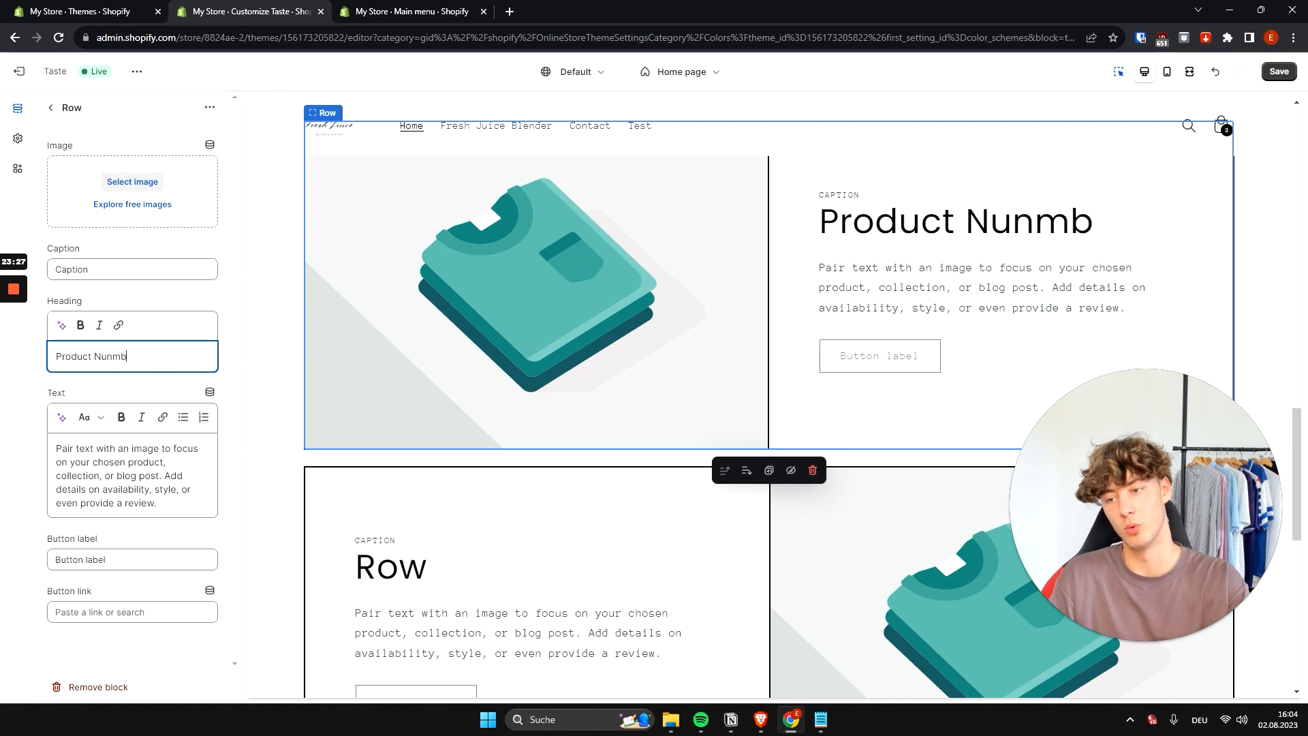
pyautogui.hotkey('ctrl', 'BackSpace')
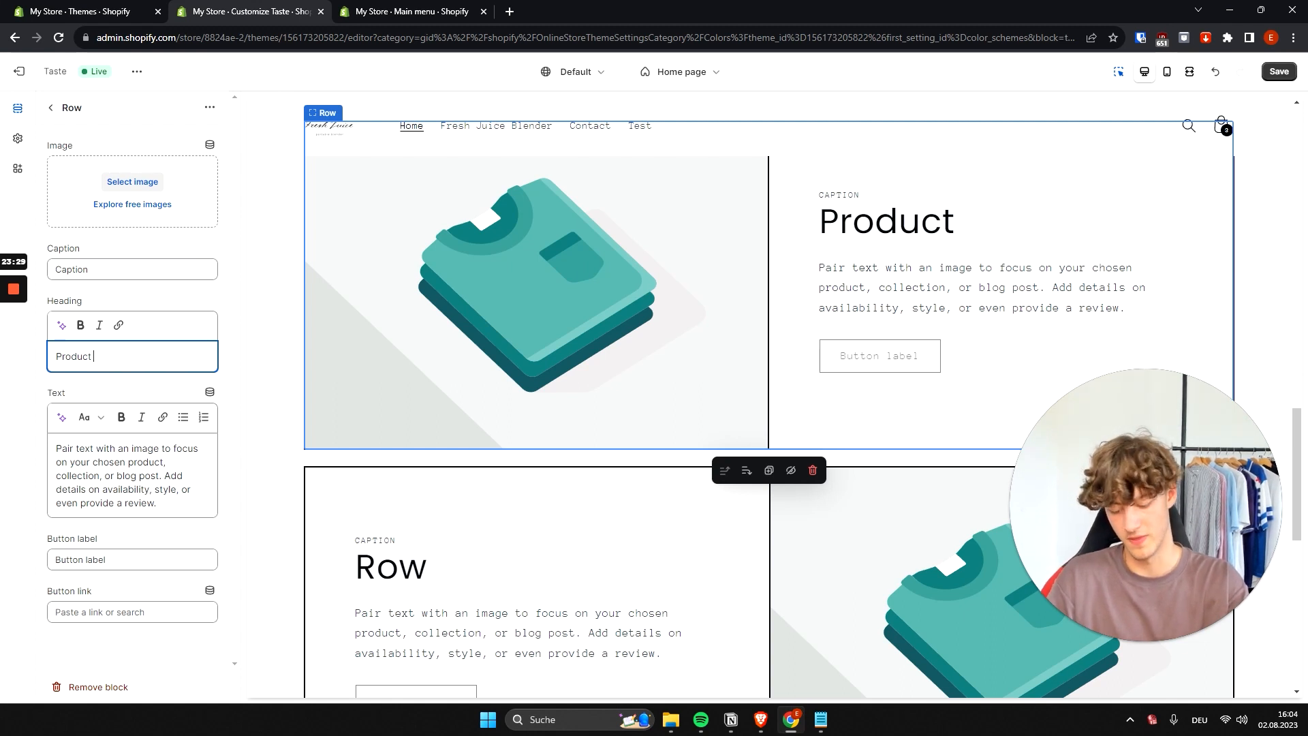
pyautogui.write('Number 1')
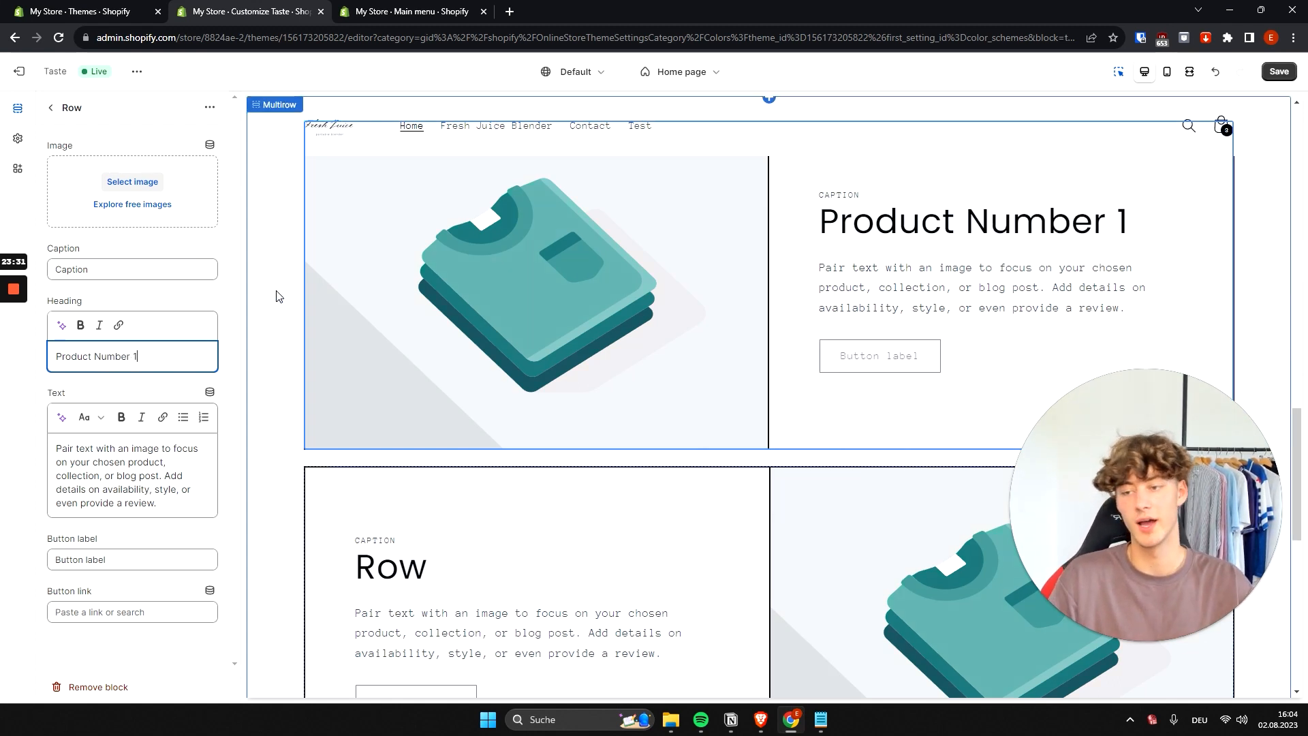
# Replace the first row's text with "Lorem ipsum dolor sit amet, consectetur adipiscing elit, sed do eiusmod tempor incididunt ut labore et dolore magna aliqua."
pyautogui.hotkey('ctrl', 'a')
pyautogui.click(164, 357)
pyautogui.click(136, 476)
pyautogui.hotkey('ctrl', 'a')
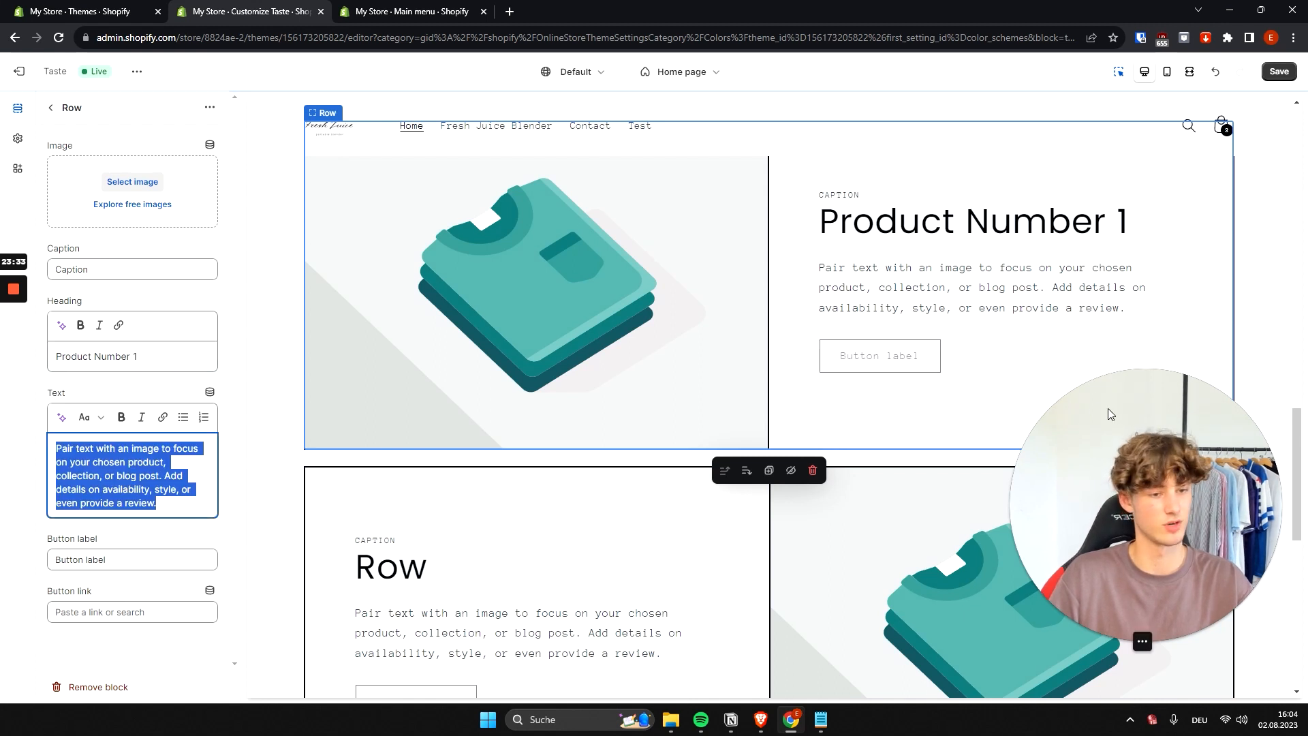
pyautogui.moveTo(1109, 412); pyautogui.dragTo(605, 342)
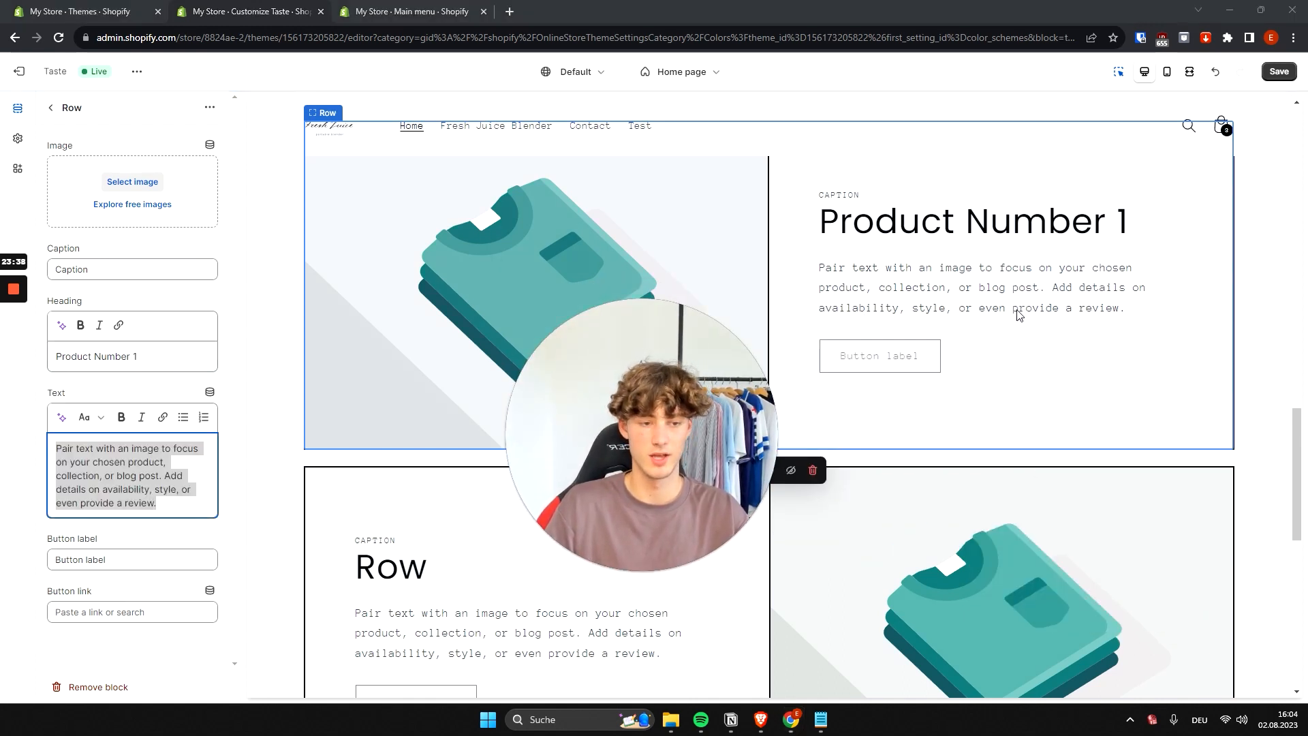
pyautogui.write('Lorem ipsum dolor sit amet, consectetur adipiscing elit, sed do eiusmod tempor incididunt ut labore et dolore magna aliqua.')
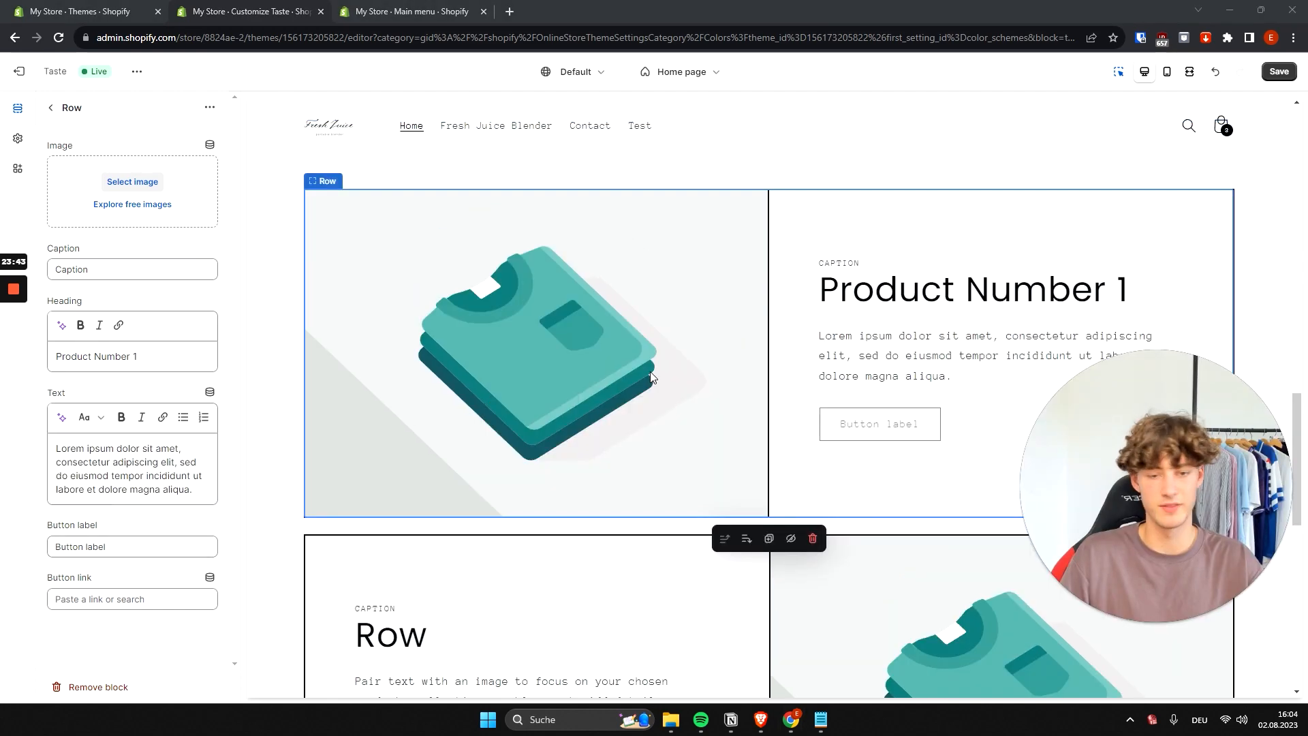
# Set the first row's image to the store library photo of the Fresh Juice bottle on a wooden board
pyautogui.click(169, 188)
pyautogui.scroll(-1, 946, 466)
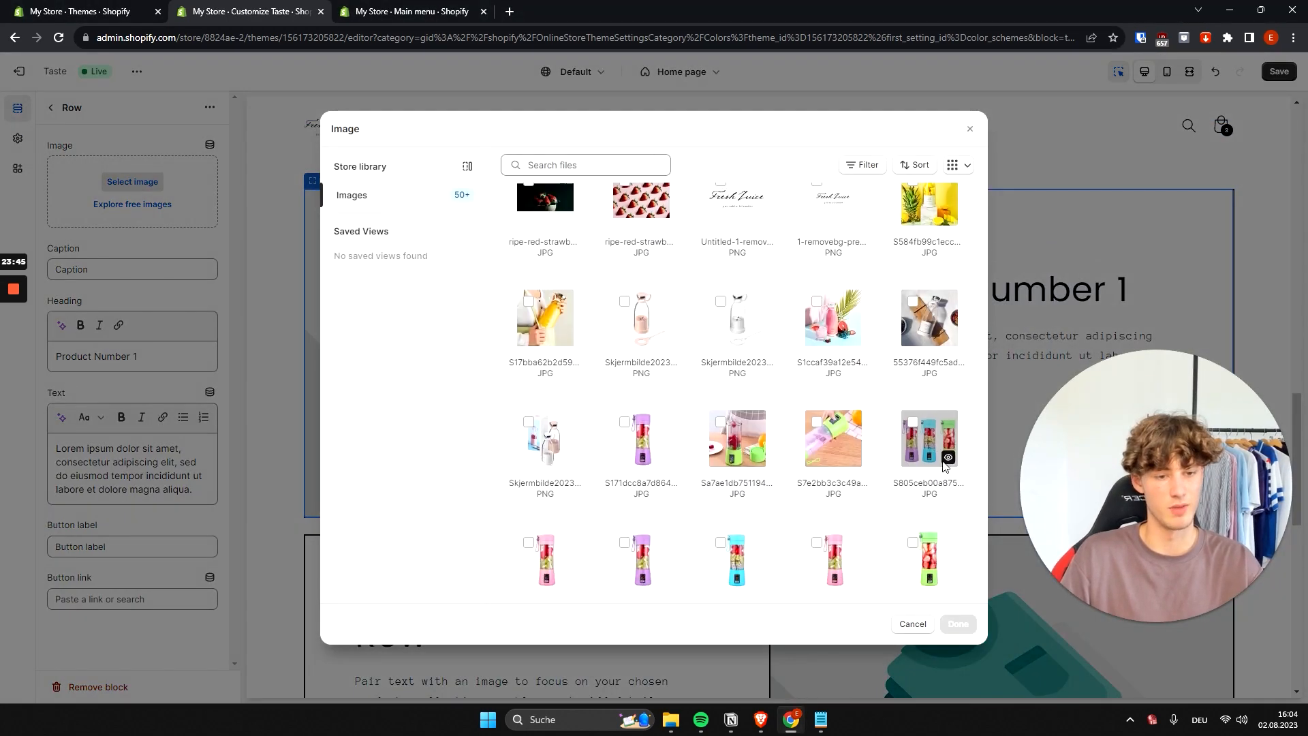
pyautogui.click(913, 302)
pyautogui.click(954, 624)
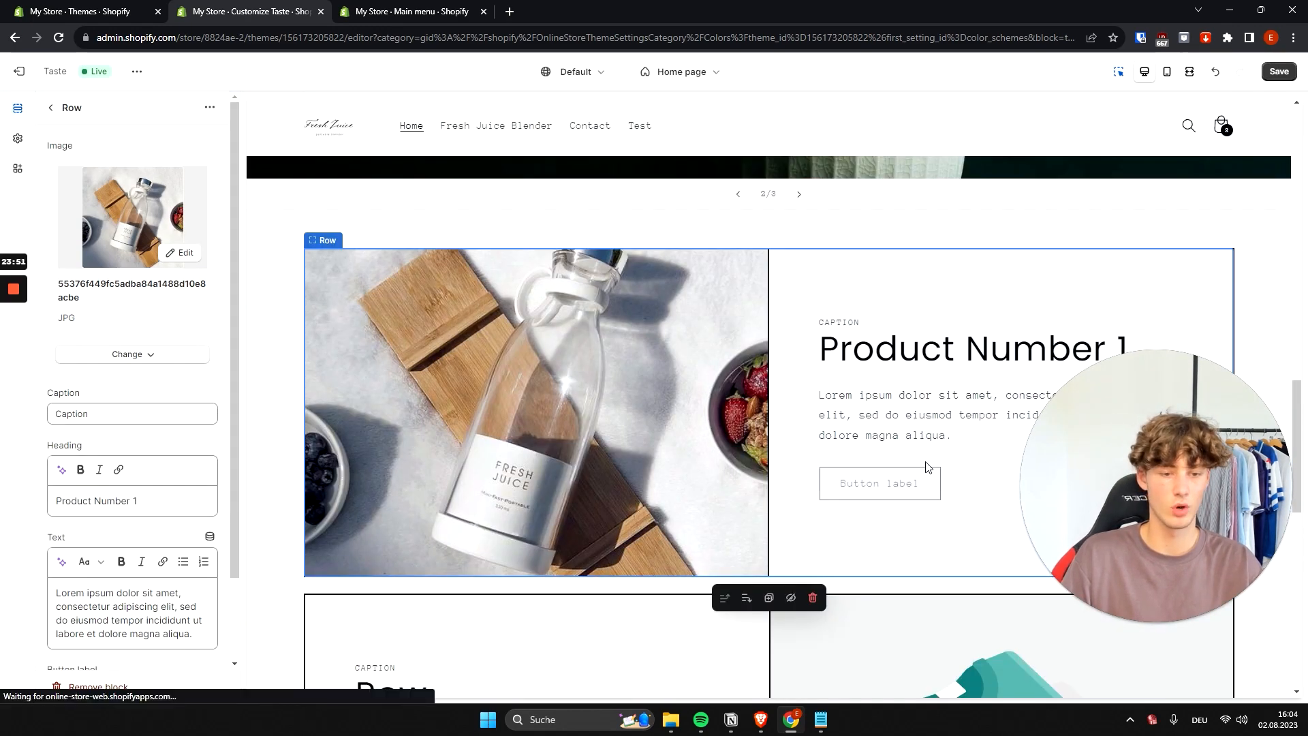
# Link the first row's button to the Fresh Juice Blender product
pyautogui.scroll(-2, 156, 574)
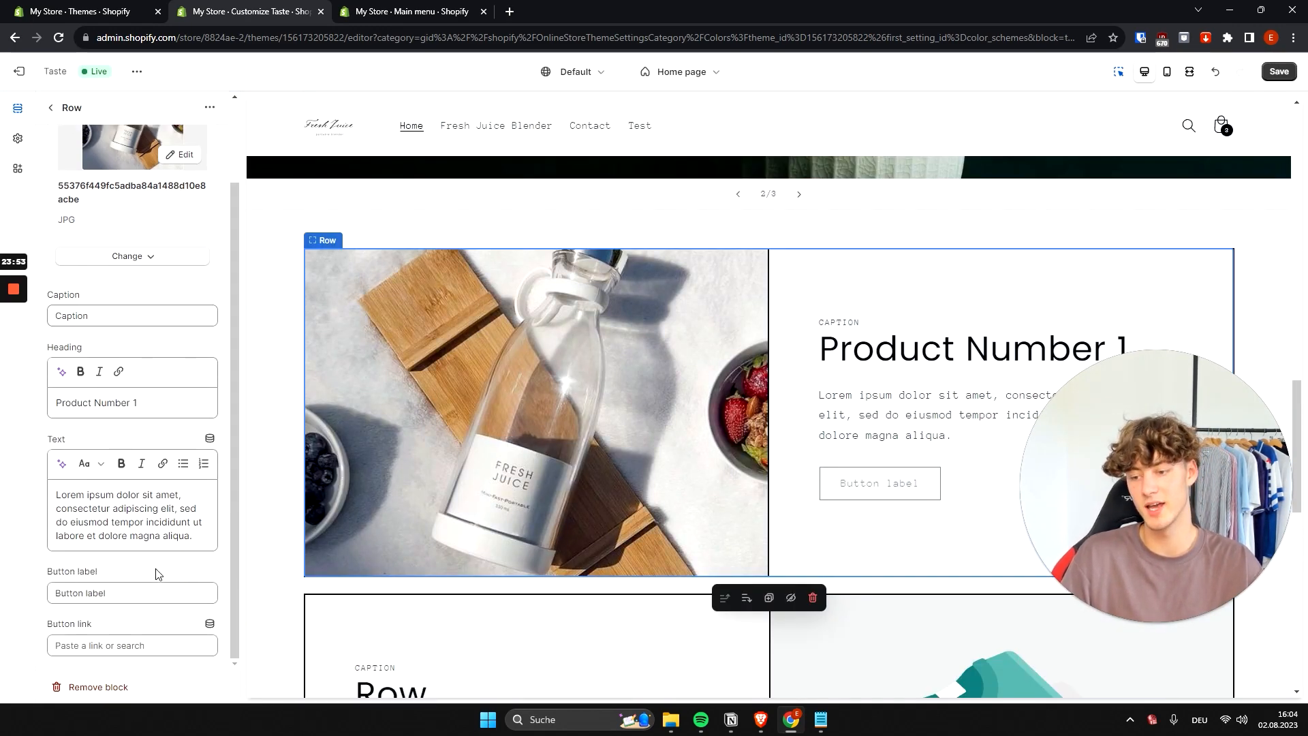
pyautogui.click(134, 646)
pyautogui.click(130, 521)
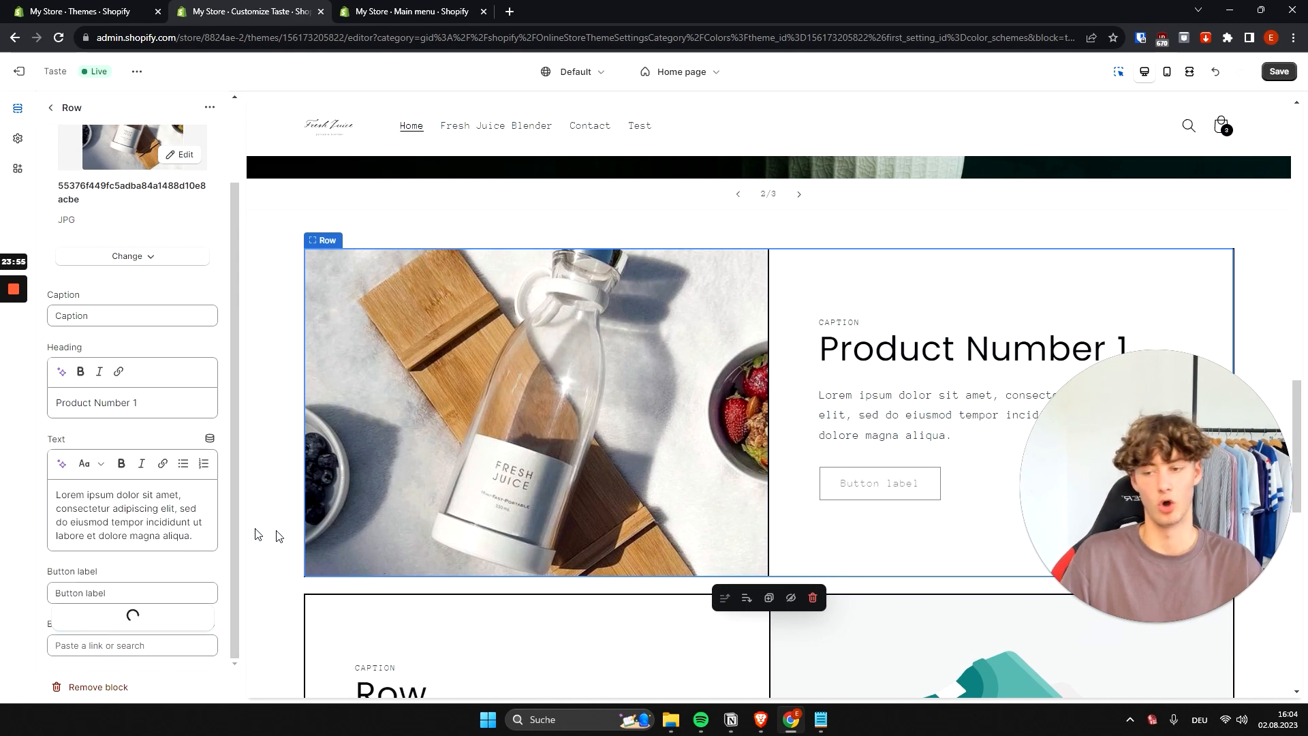
pyautogui.click(135, 623)
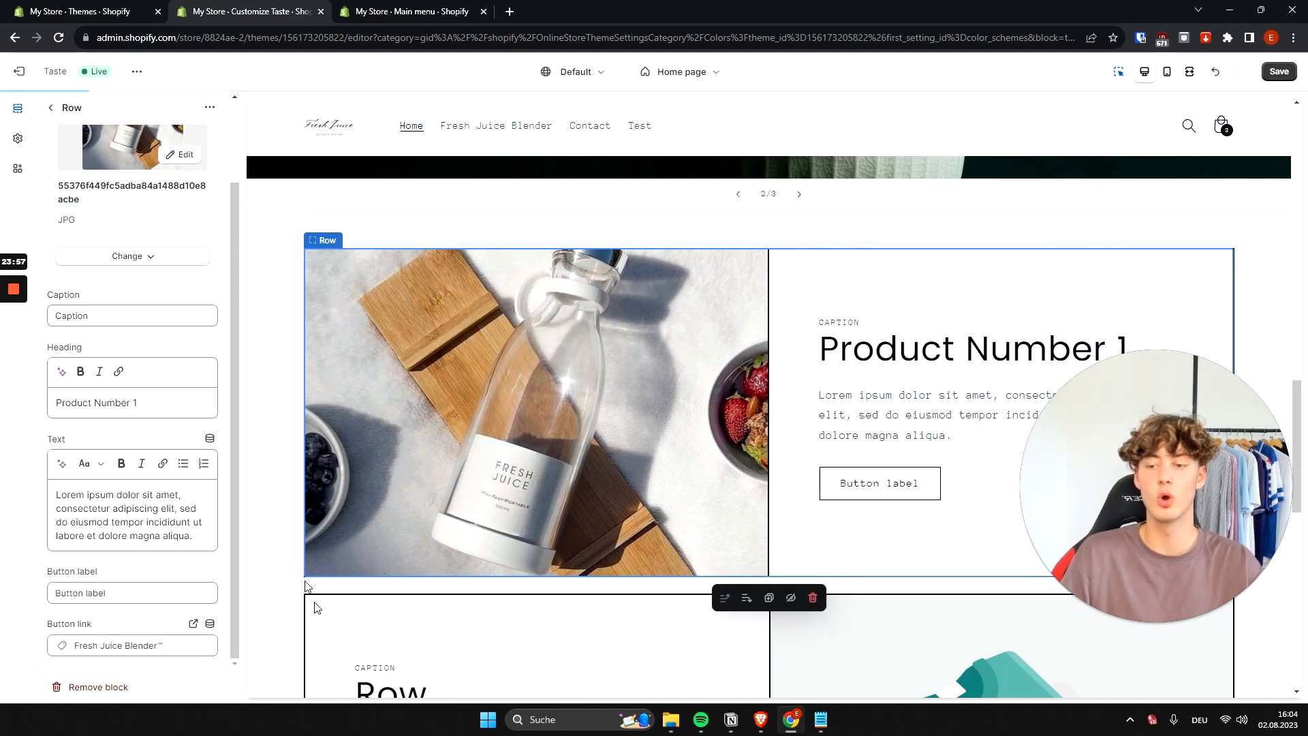
# Change the heading of the second Multirow row to "Product Number 2"
pyautogui.scroll(-3, 567, 418)
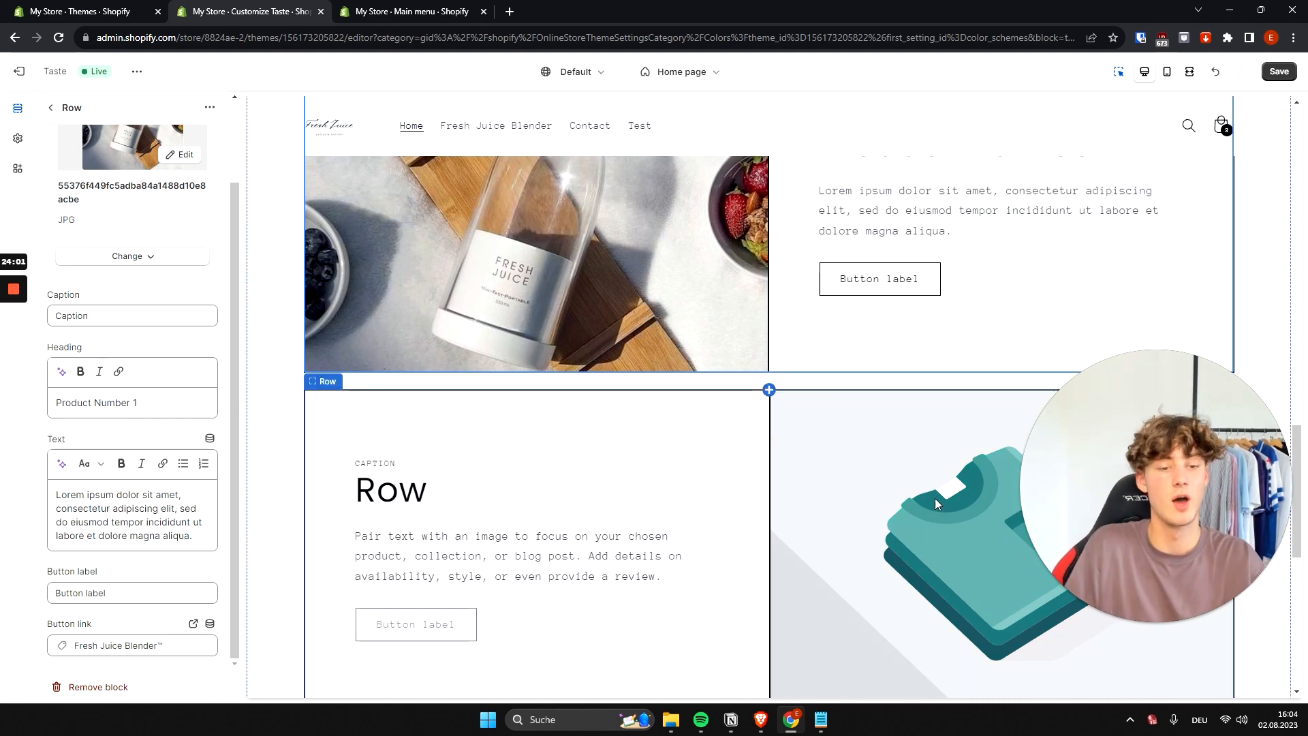
pyautogui.scroll(-2, 736, 429)
pyautogui.click(402, 370)
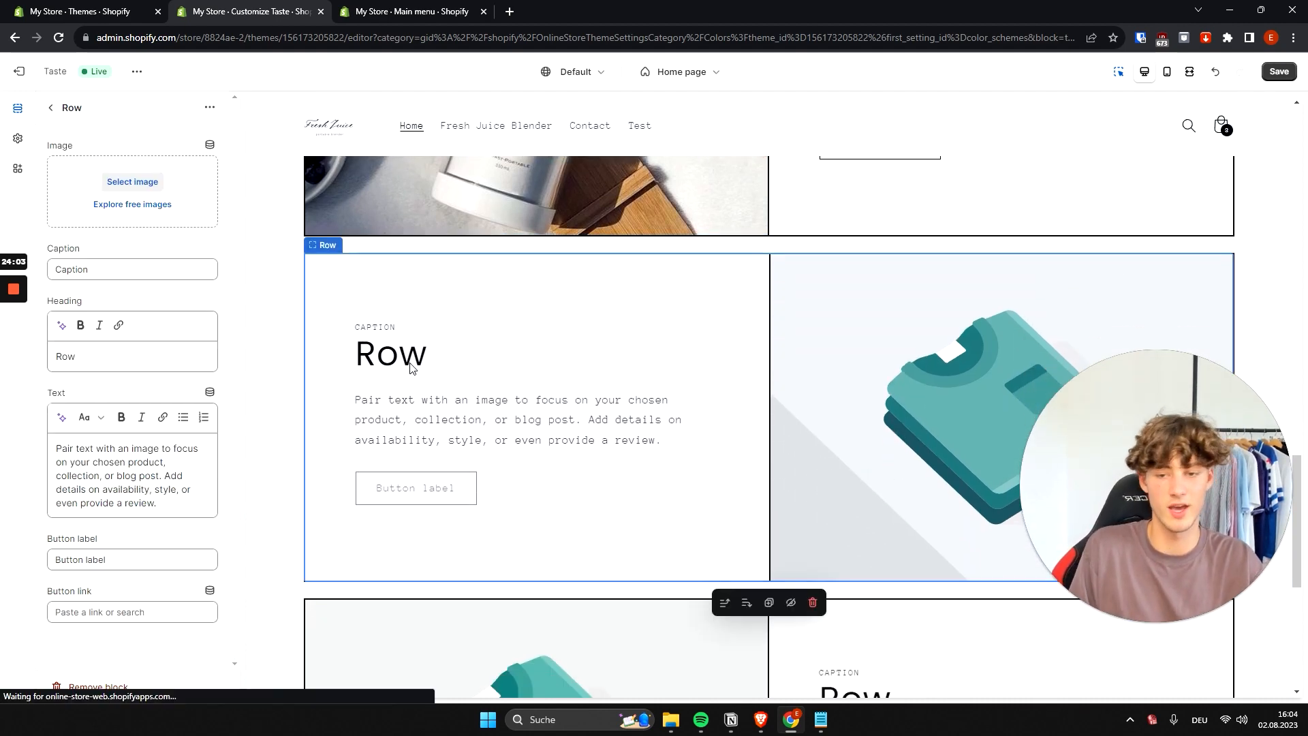
pyautogui.click(175, 351)
pyautogui.write('Produv')
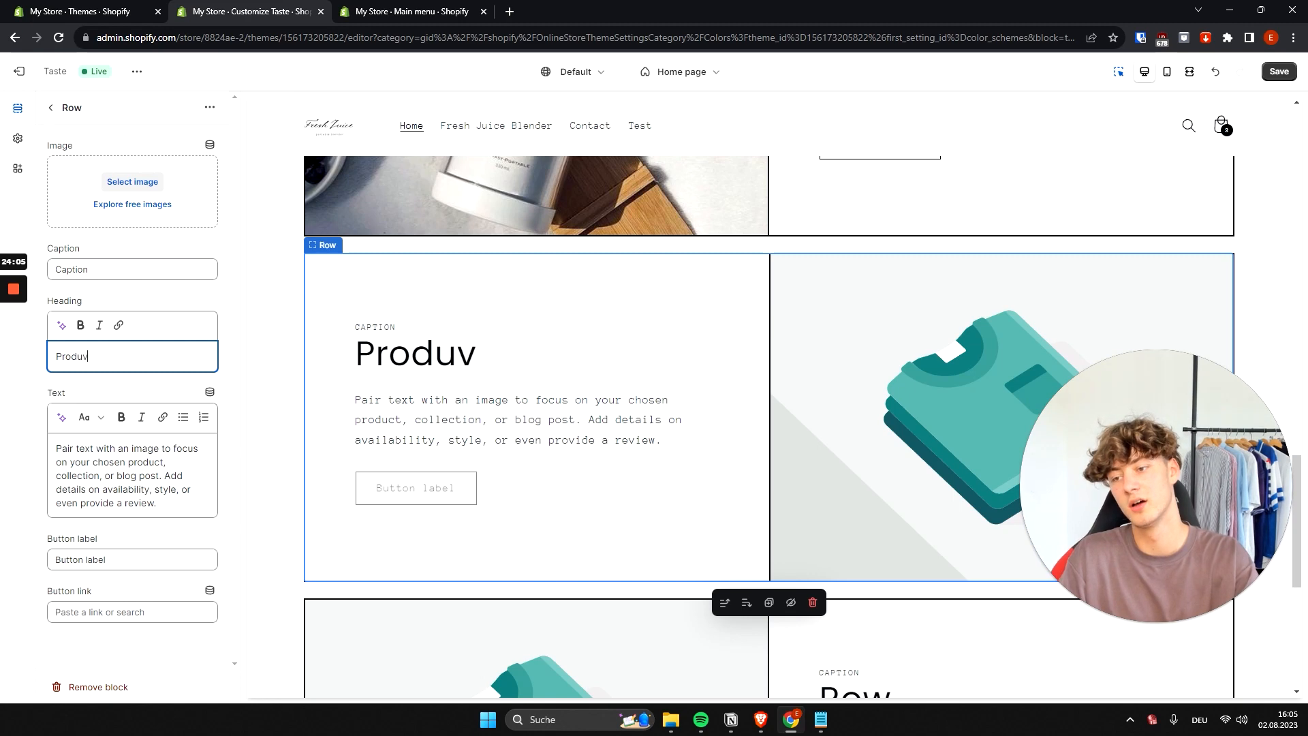
pyautogui.press('BackSpace')
pyautogui.write('ct Number')
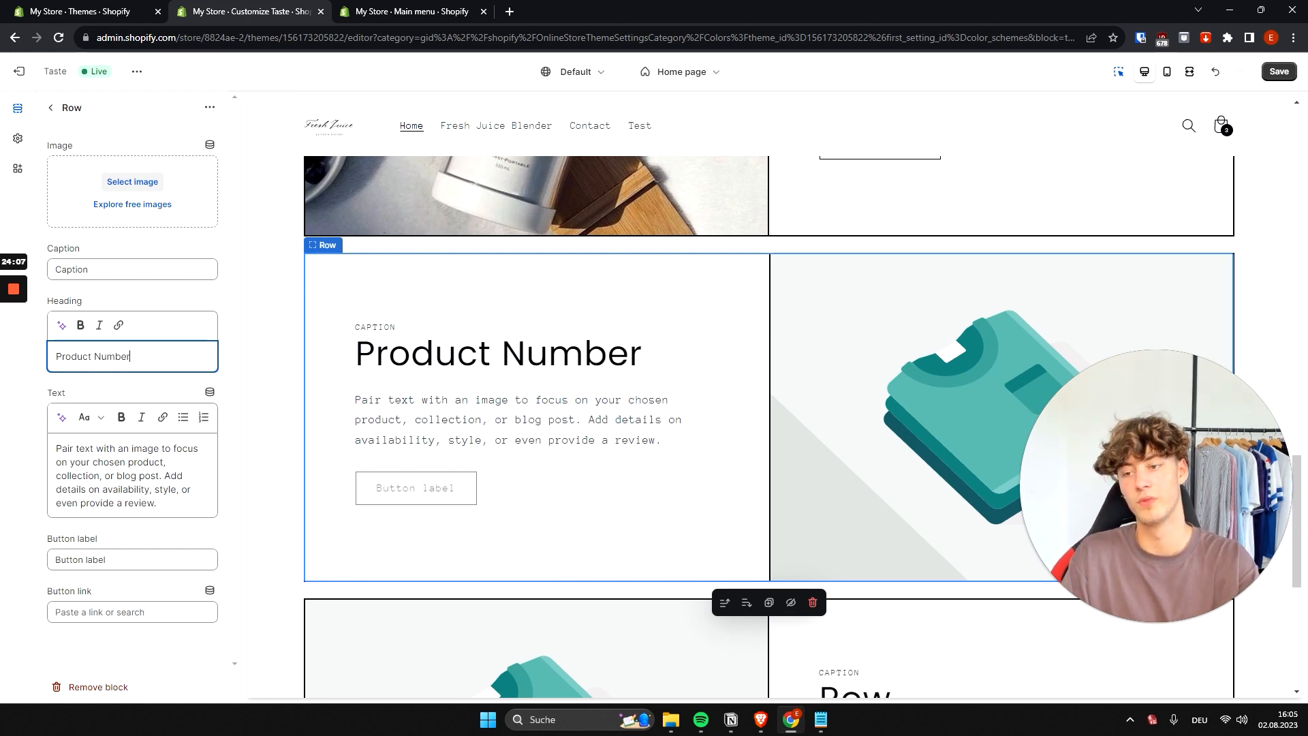
pyautogui.click(288, 326)
# Open the footer's settings and change its color scheme to Scheme 1
pyautogui.scroll(-1, 313, 403)
pyautogui.scroll(5, 409, 430)
pyautogui.scroll(-6, 477, 435)
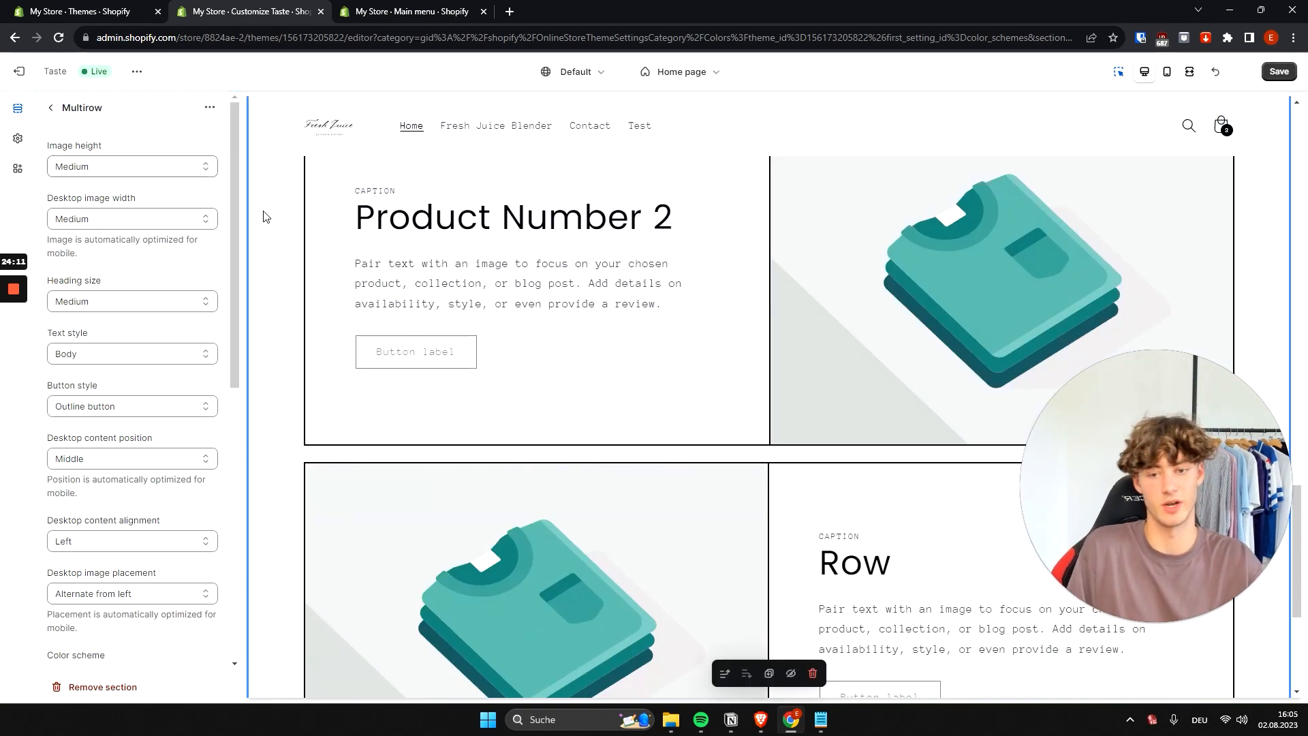
pyautogui.scroll(-5, 423, 291)
pyautogui.scroll(3, 447, 312)
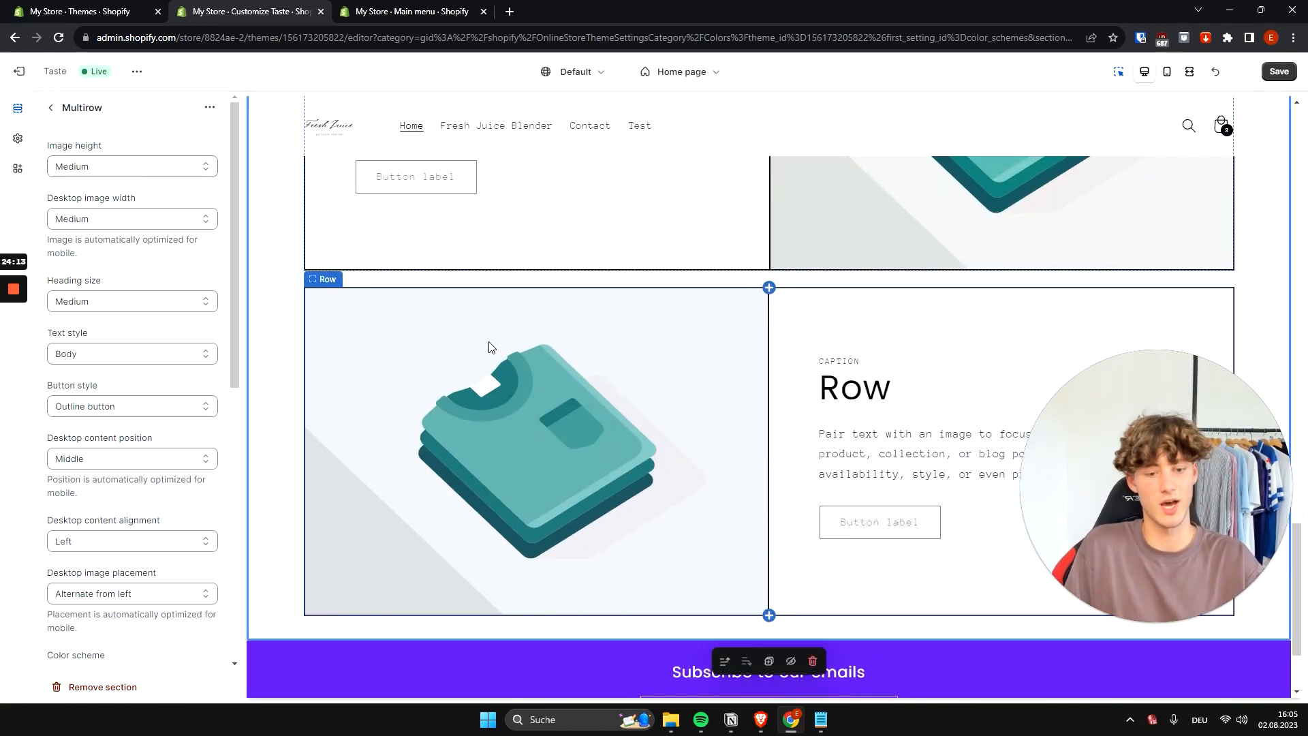
pyautogui.scroll(-2, 491, 347)
pyautogui.click(440, 579)
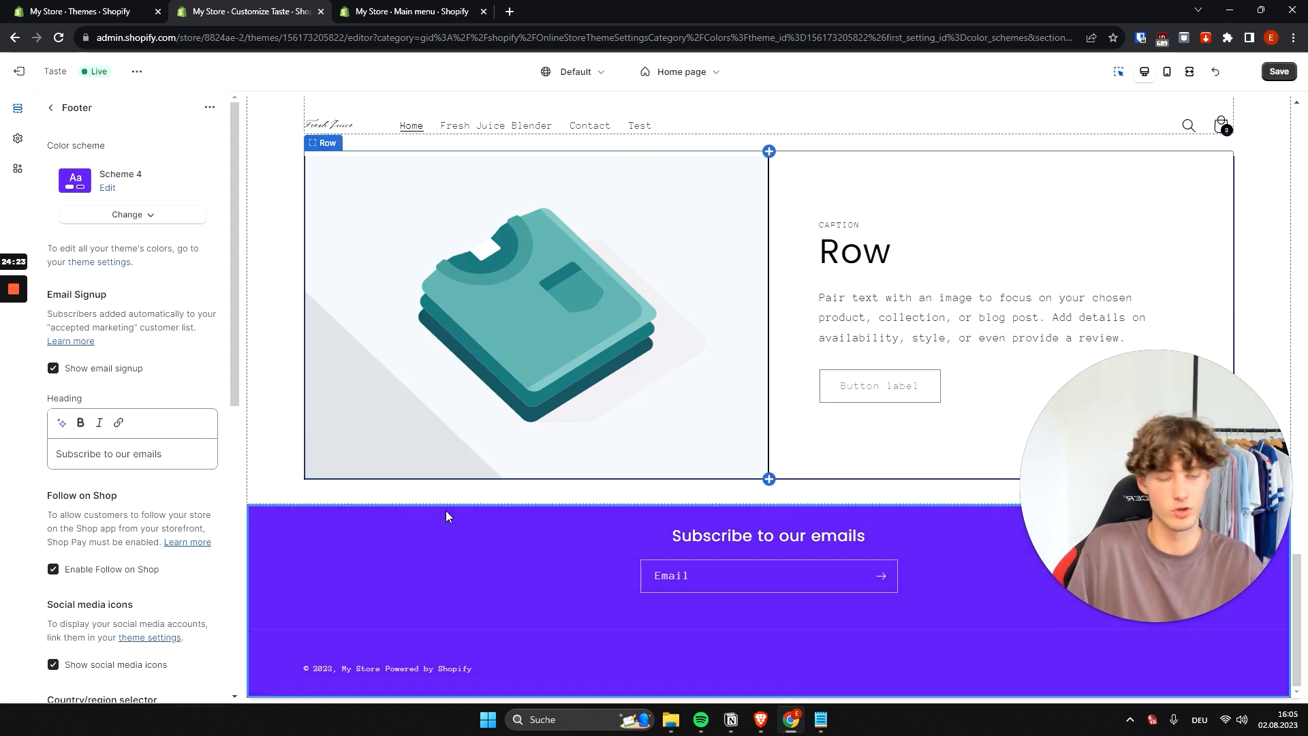
pyautogui.moveTo(1075, 559); pyautogui.dragTo(1048, 422)
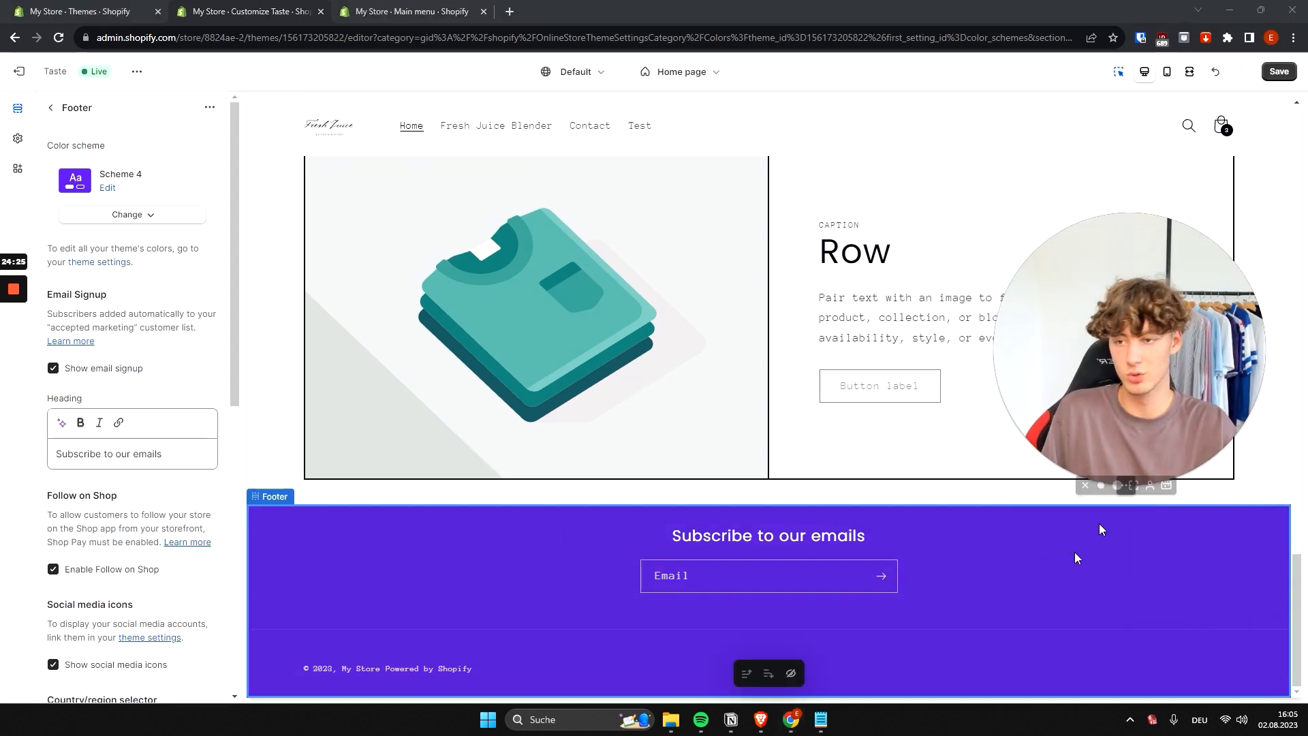
pyautogui.moveTo(109, 145); pyautogui.dragTo(58, 147)
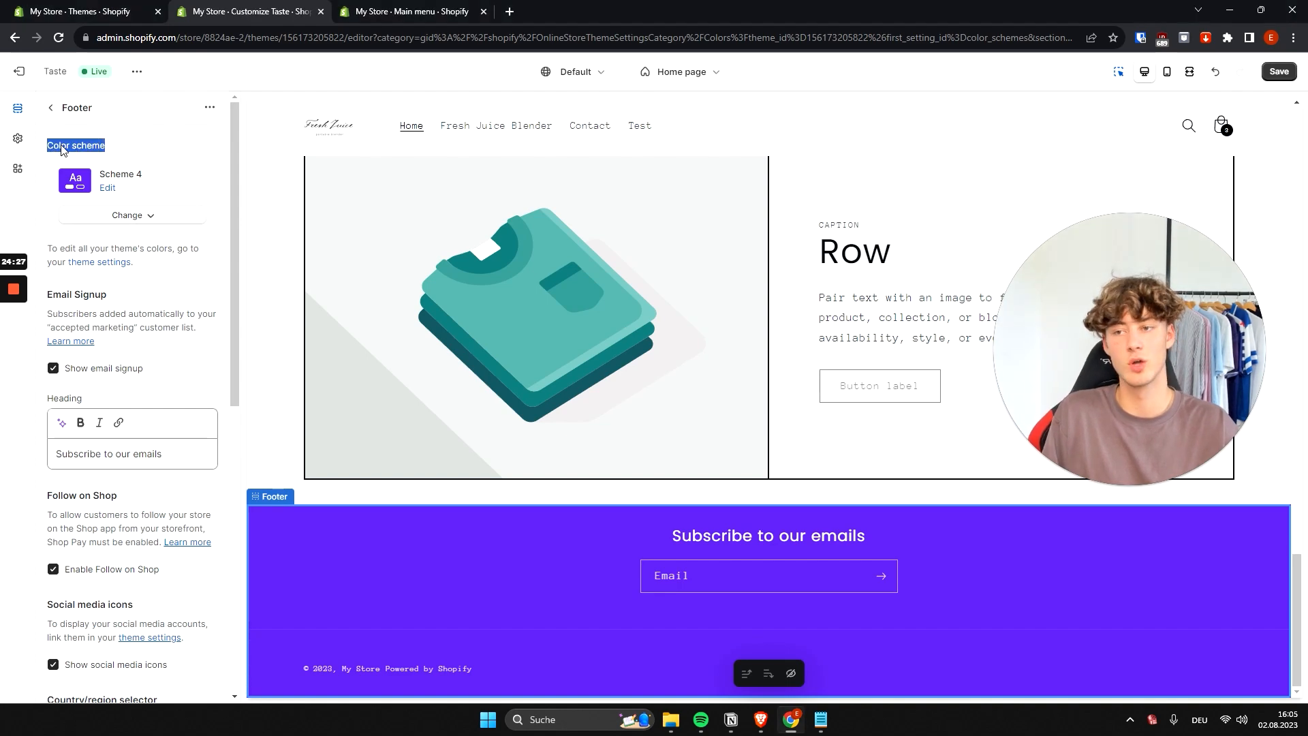
pyautogui.click(141, 215)
pyautogui.click(130, 249)
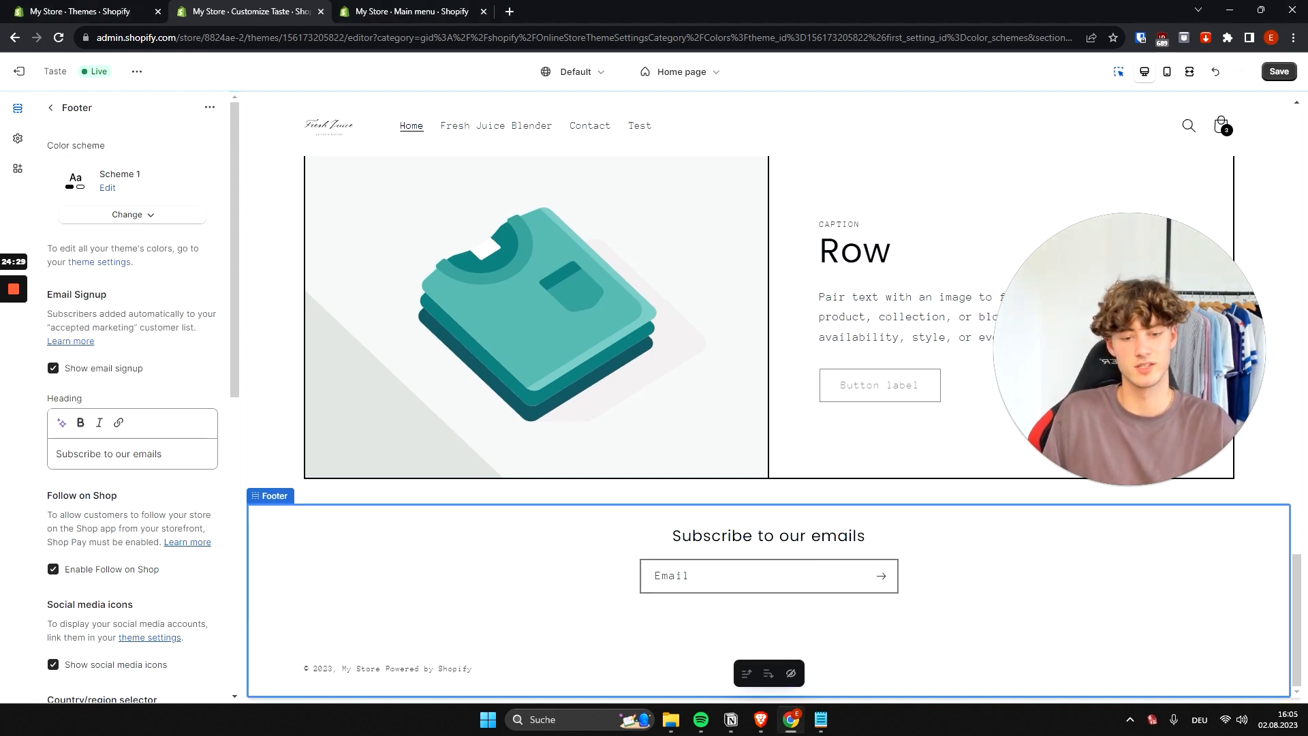
# Change the footer's color scheme to Scheme 4
pyautogui.click(572, 513)
pyautogui.scroll(4, 572, 513)
pyautogui.scroll(-4, 573, 512)
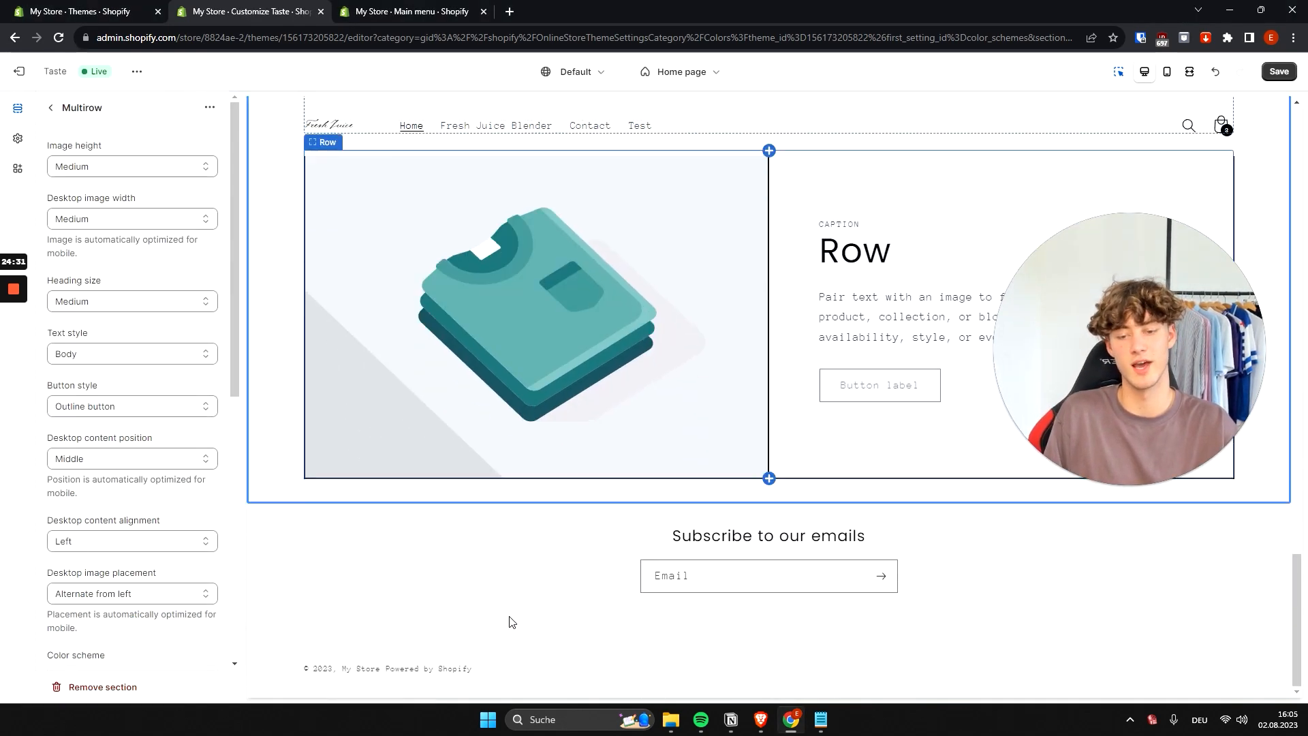
pyautogui.click(511, 619)
pyautogui.moveTo(155, 171); pyautogui.dragTo(100, 175)
pyautogui.click(161, 215)
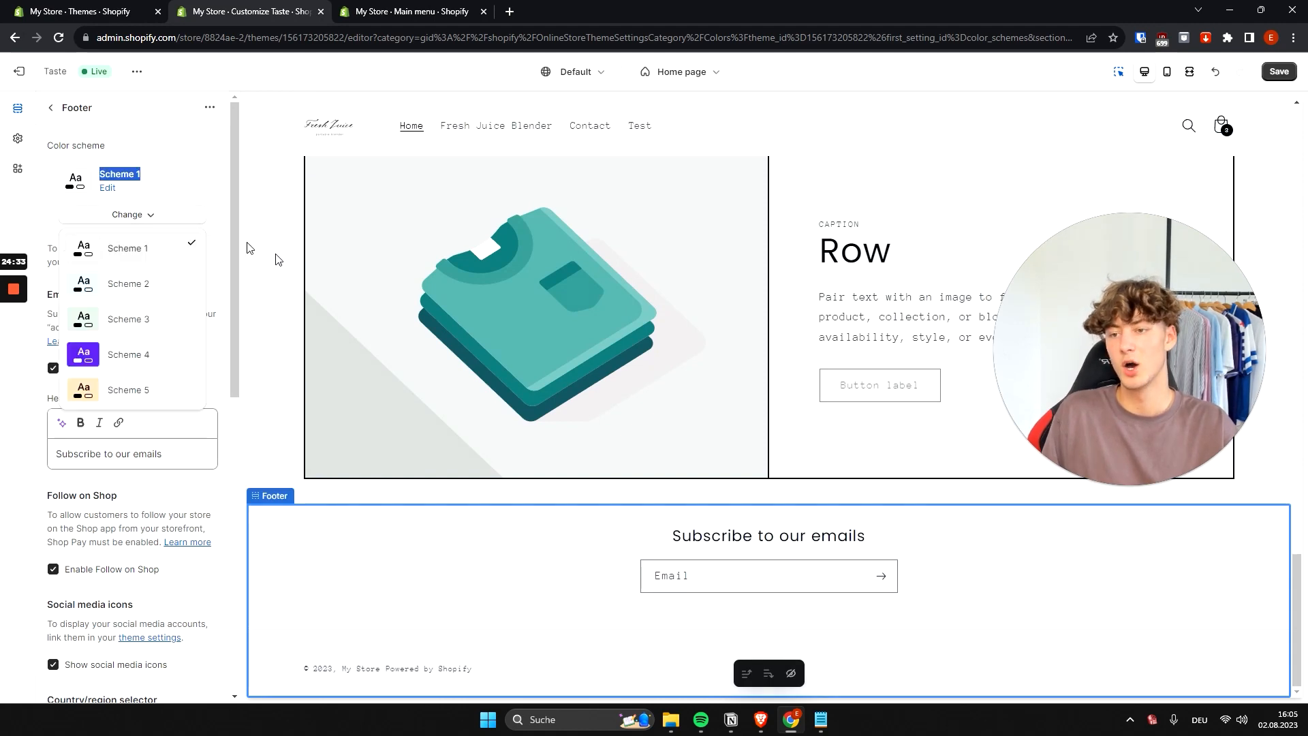
pyautogui.click(145, 364)
pyautogui.scroll(4, 587, 595)
pyautogui.scroll(-4, 598, 553)
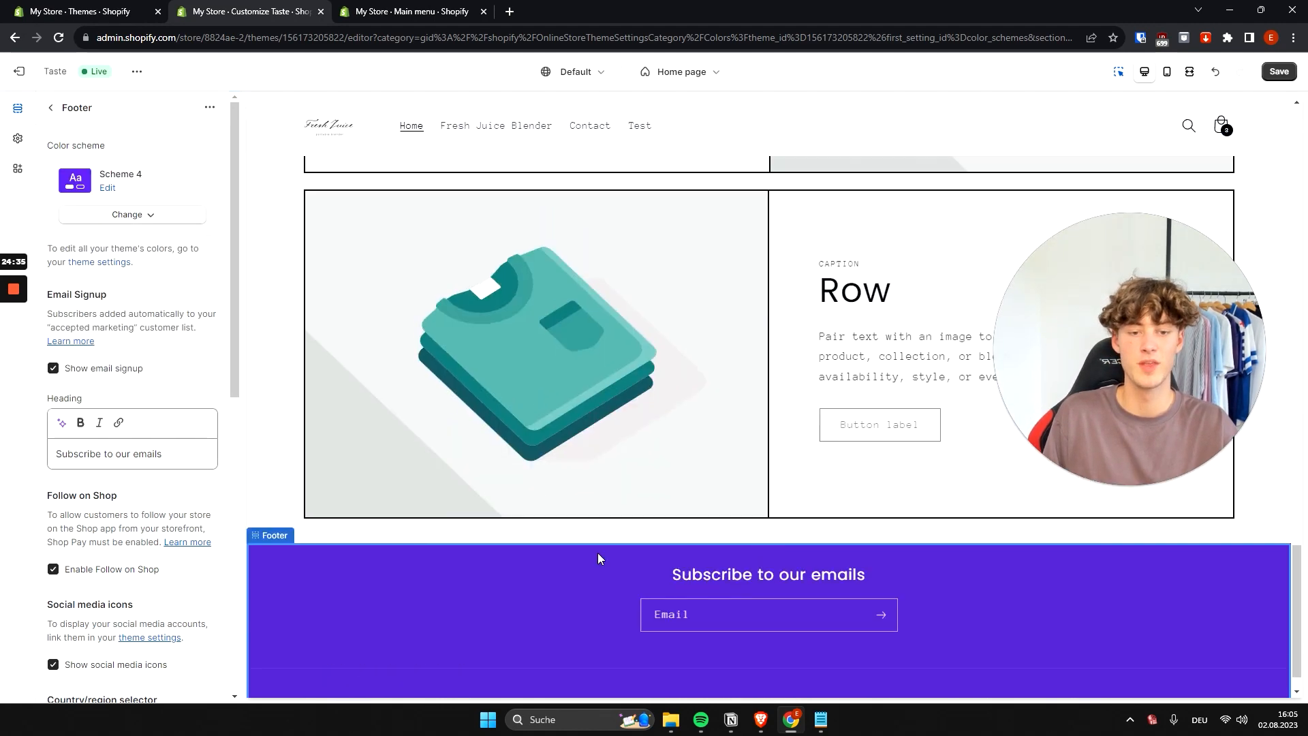
pyautogui.scroll(-1, 592, 539)
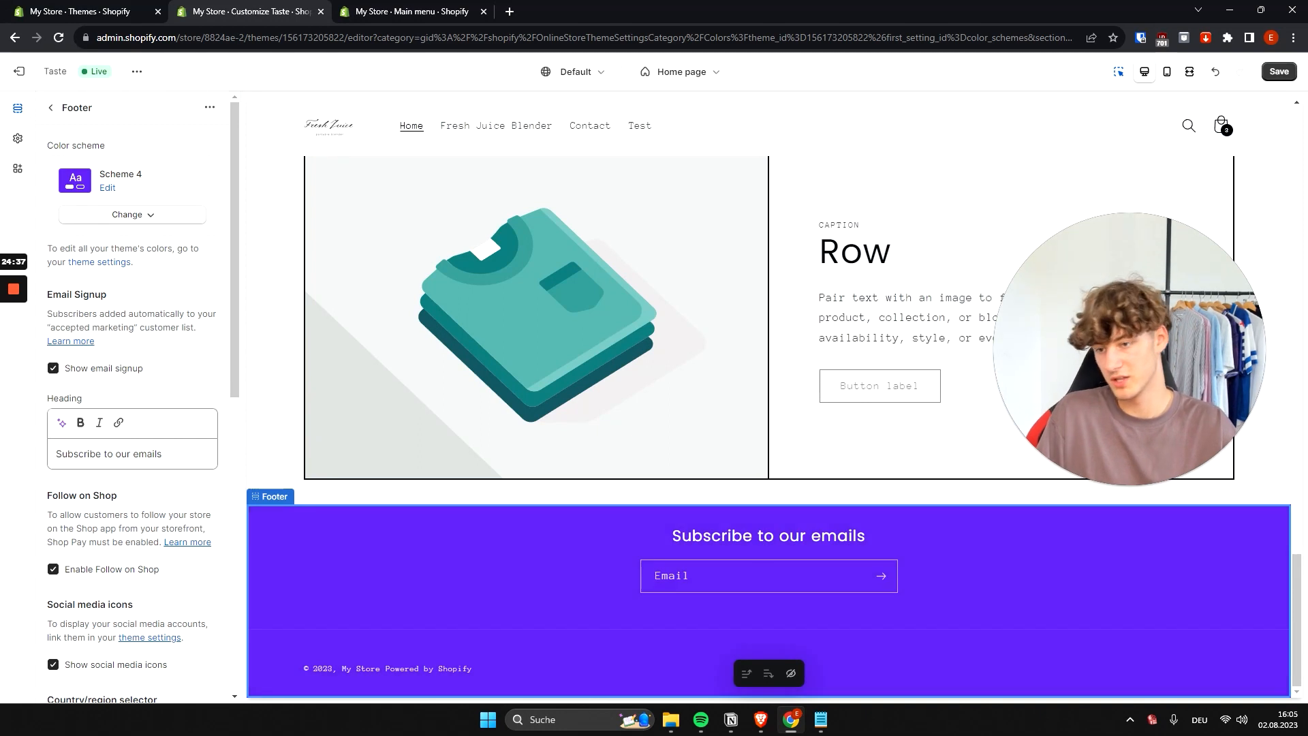
# Replace the footer's email signup heading with "Get free news about our Store."
pyautogui.scroll(-2, 133, 409)
pyautogui.moveTo(674, 536); pyautogui.dragTo(1039, 582)
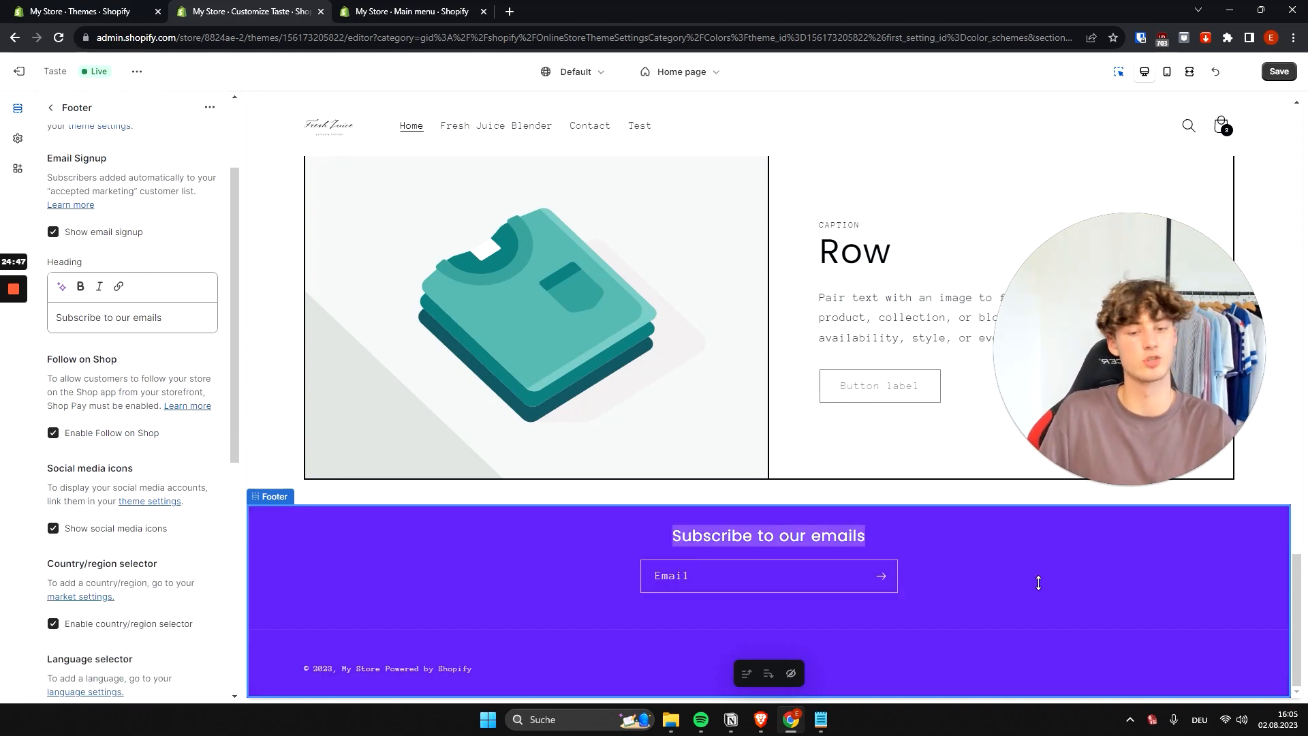
pyautogui.click(988, 599)
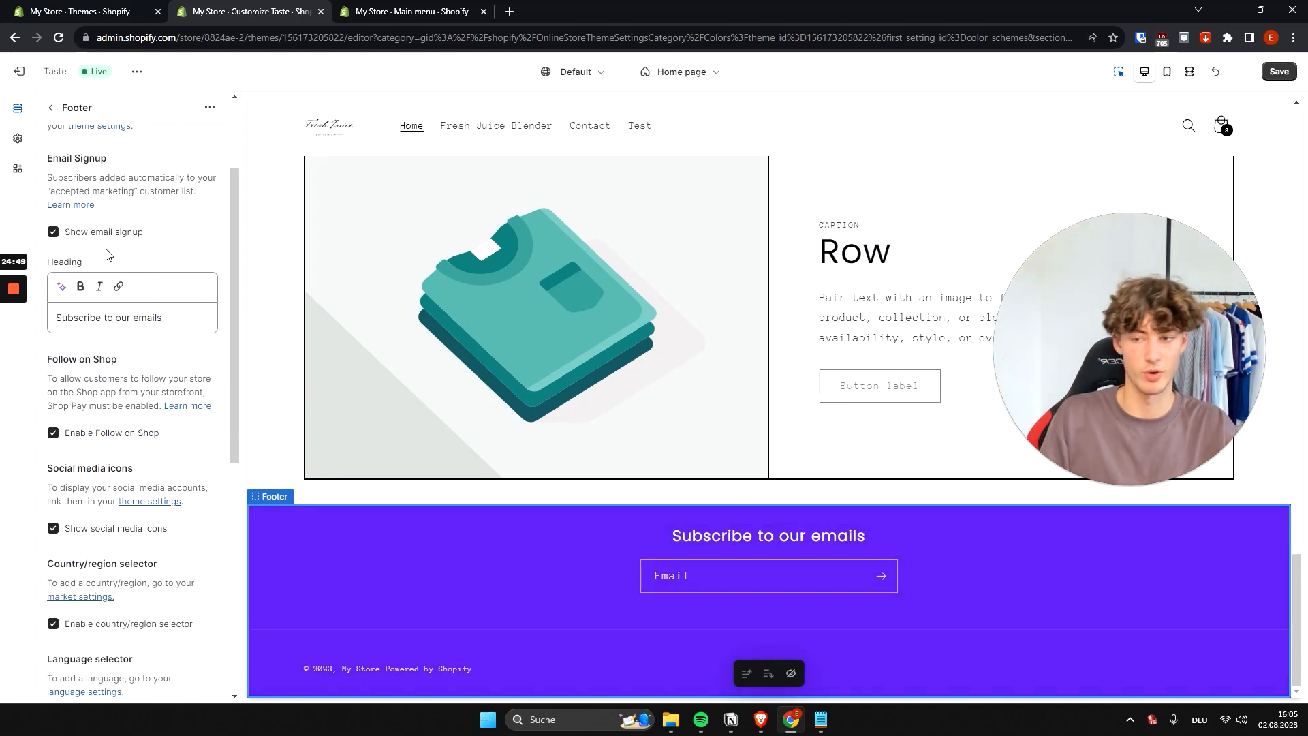
pyautogui.click(53, 232)
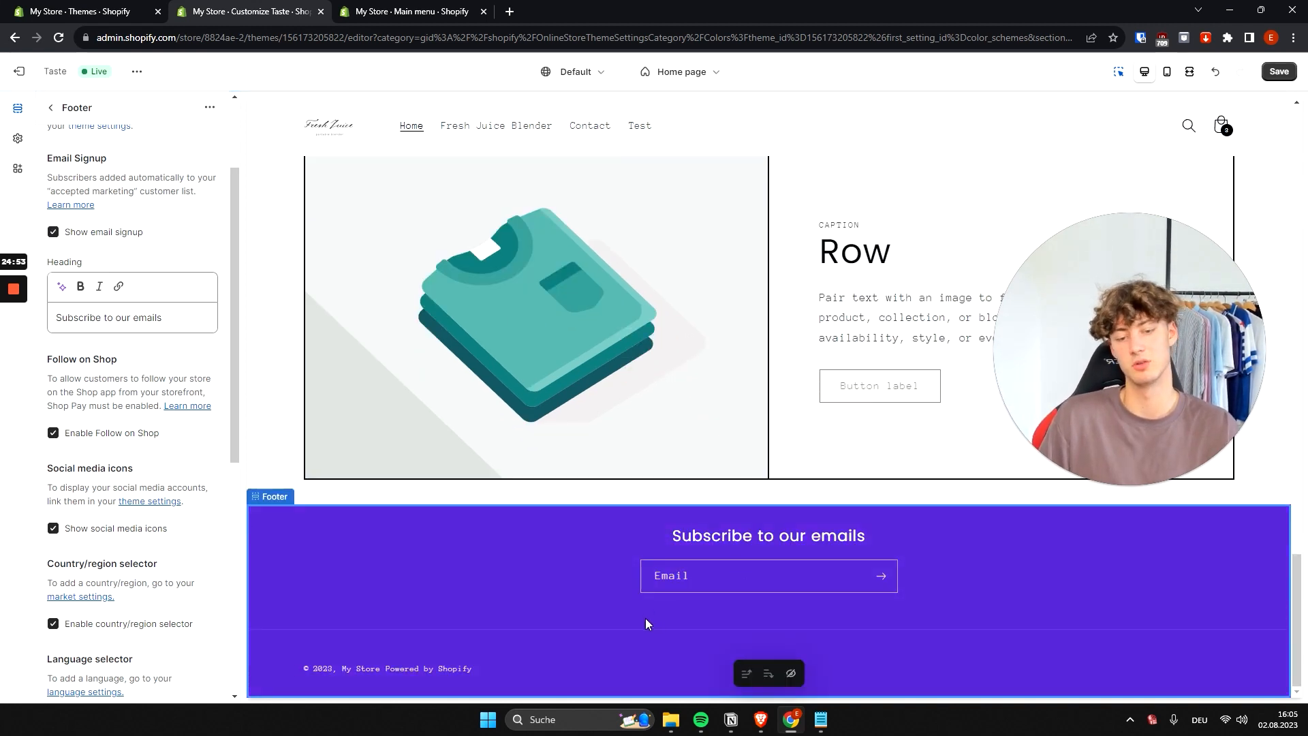
pyautogui.tripleClick(109, 318)
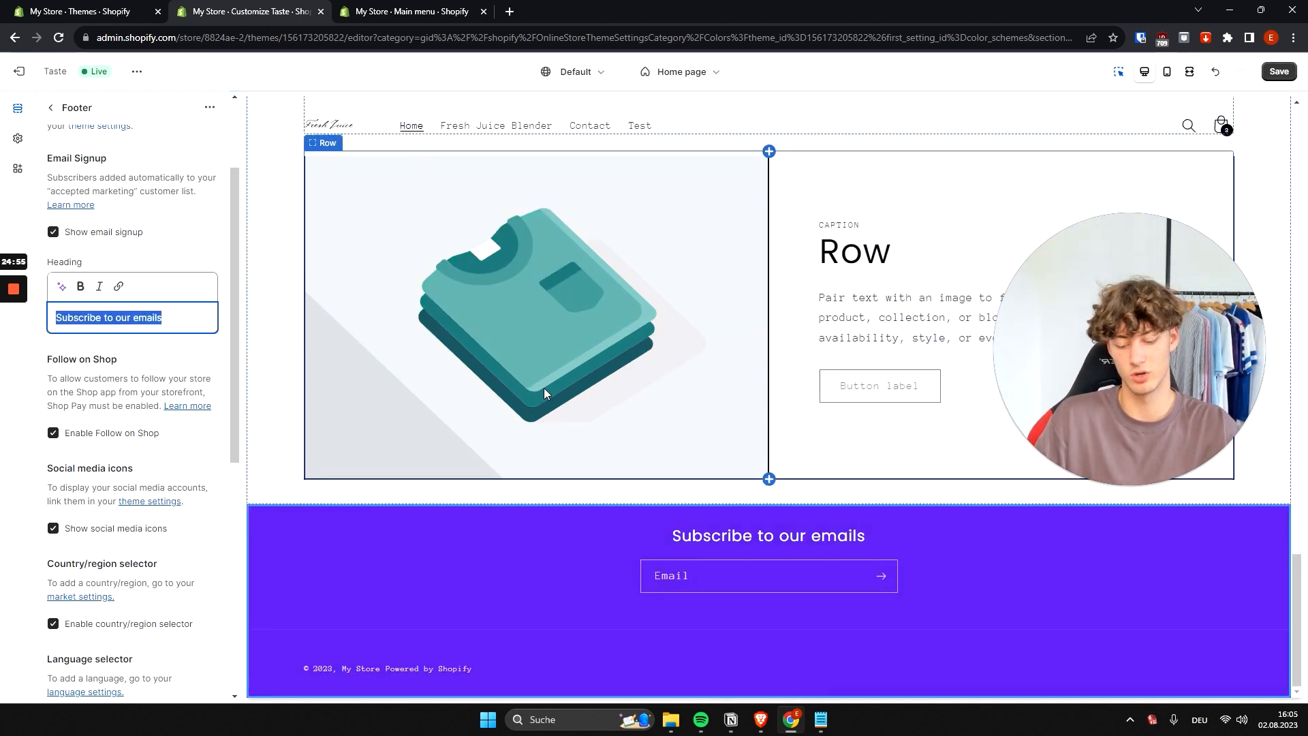
pyautogui.press('BackSpace')
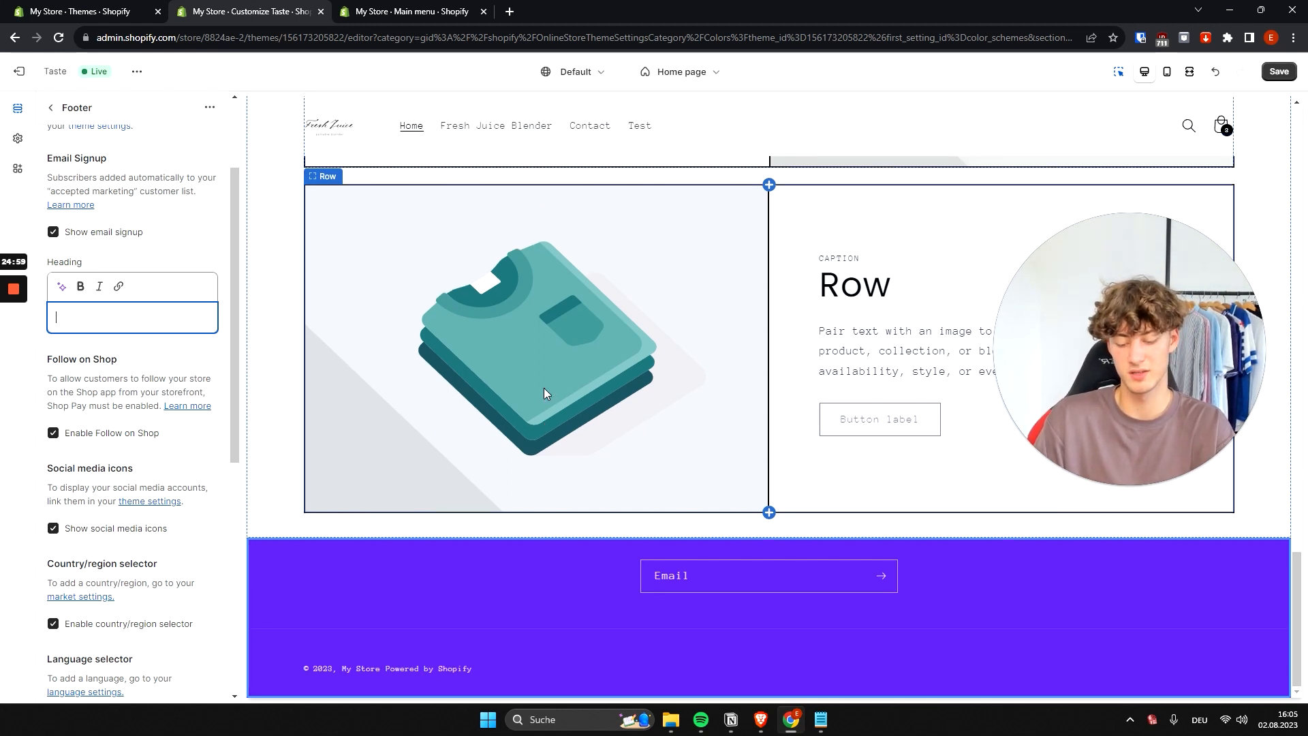
pyautogui.write('Get free new')
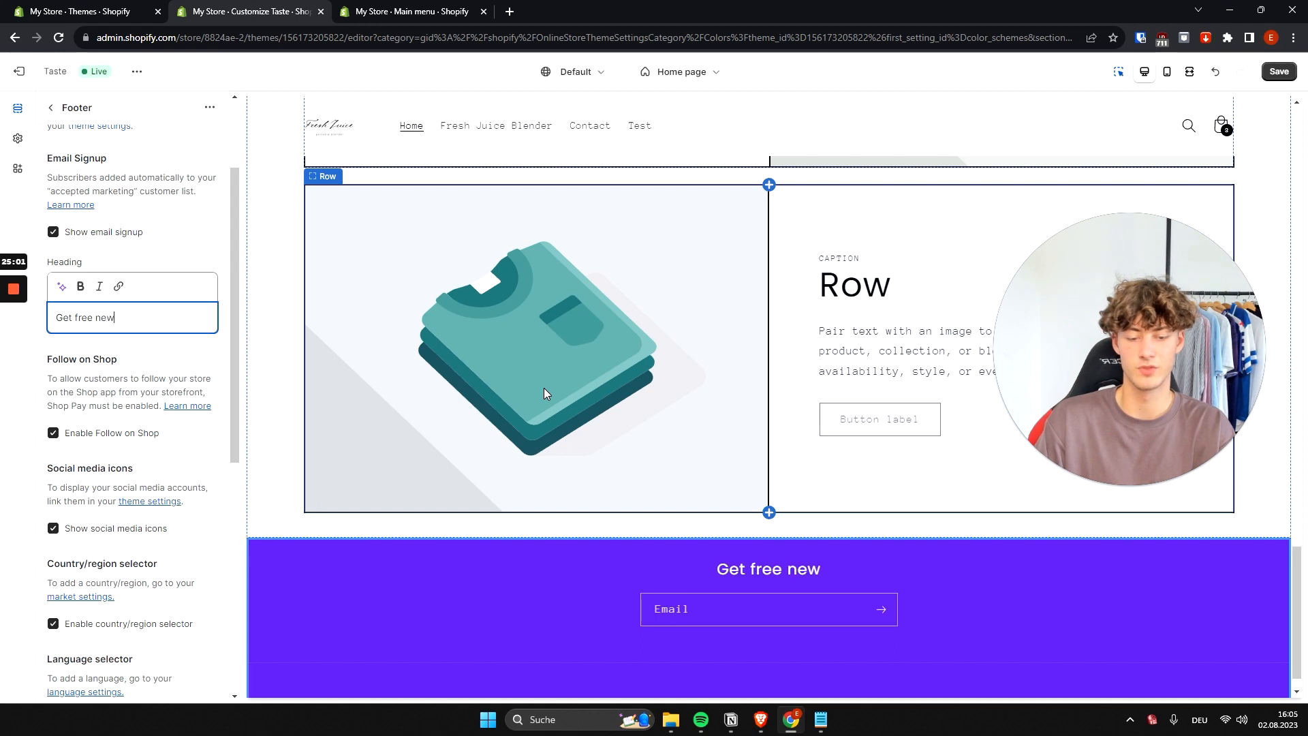
pyautogui.write('s about our Store.')
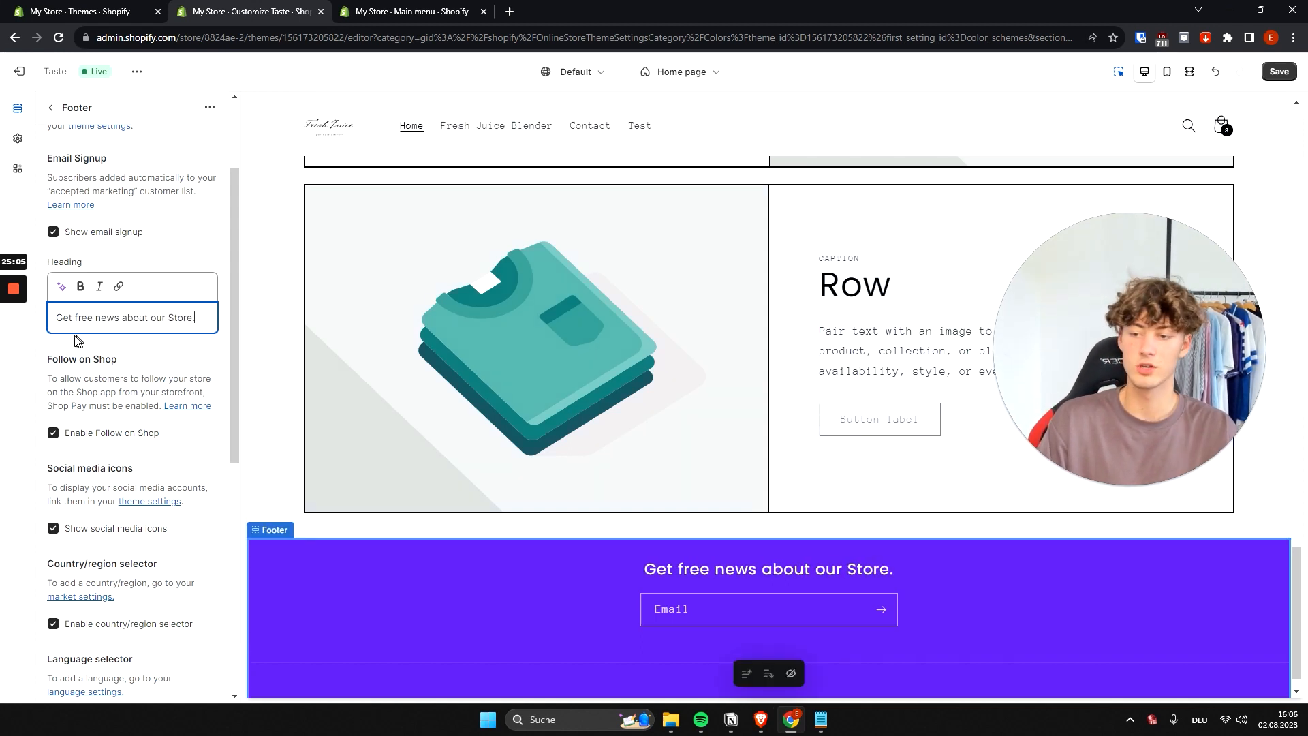
# Examine the footer's Follow on Shop, social media icons, country/region selector and language selector settings
pyautogui.moveTo(119, 359); pyautogui.dragTo(44, 359)
pyautogui.click(106, 379)
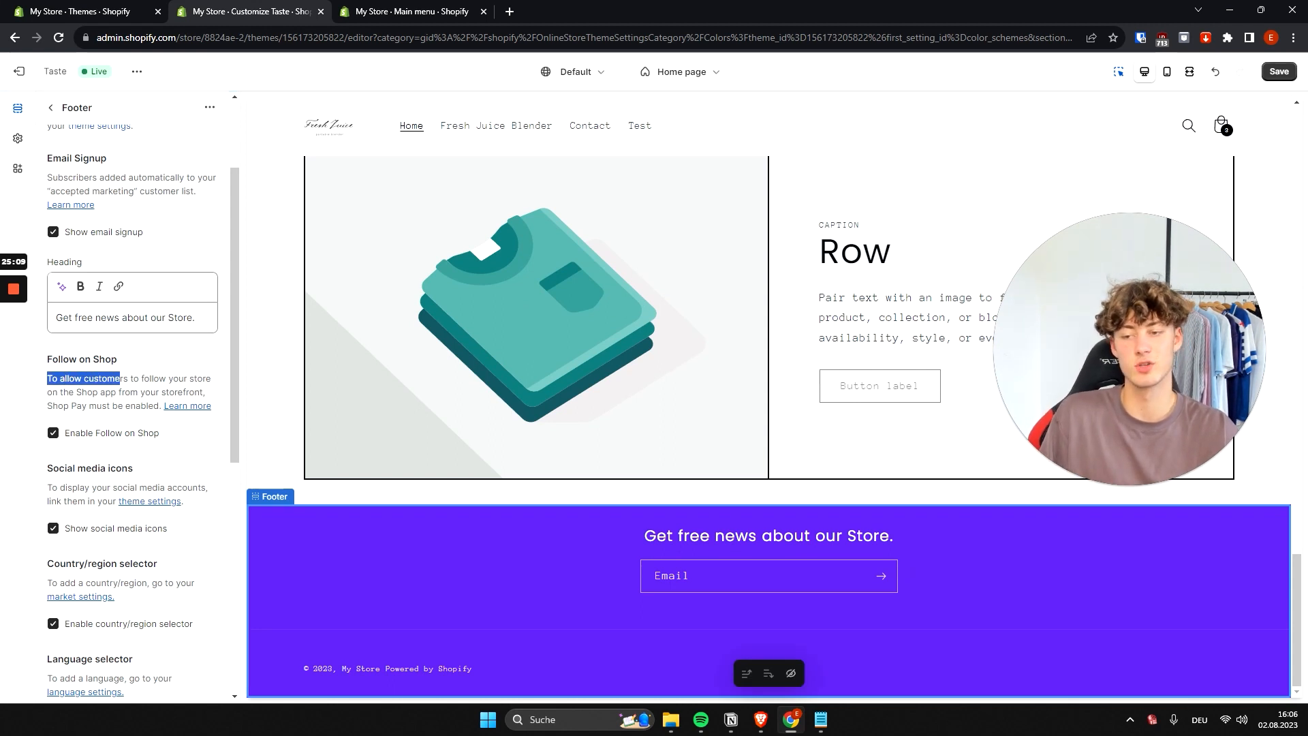
pyautogui.moveTo(120, 379); pyautogui.dragTo(145, 406)
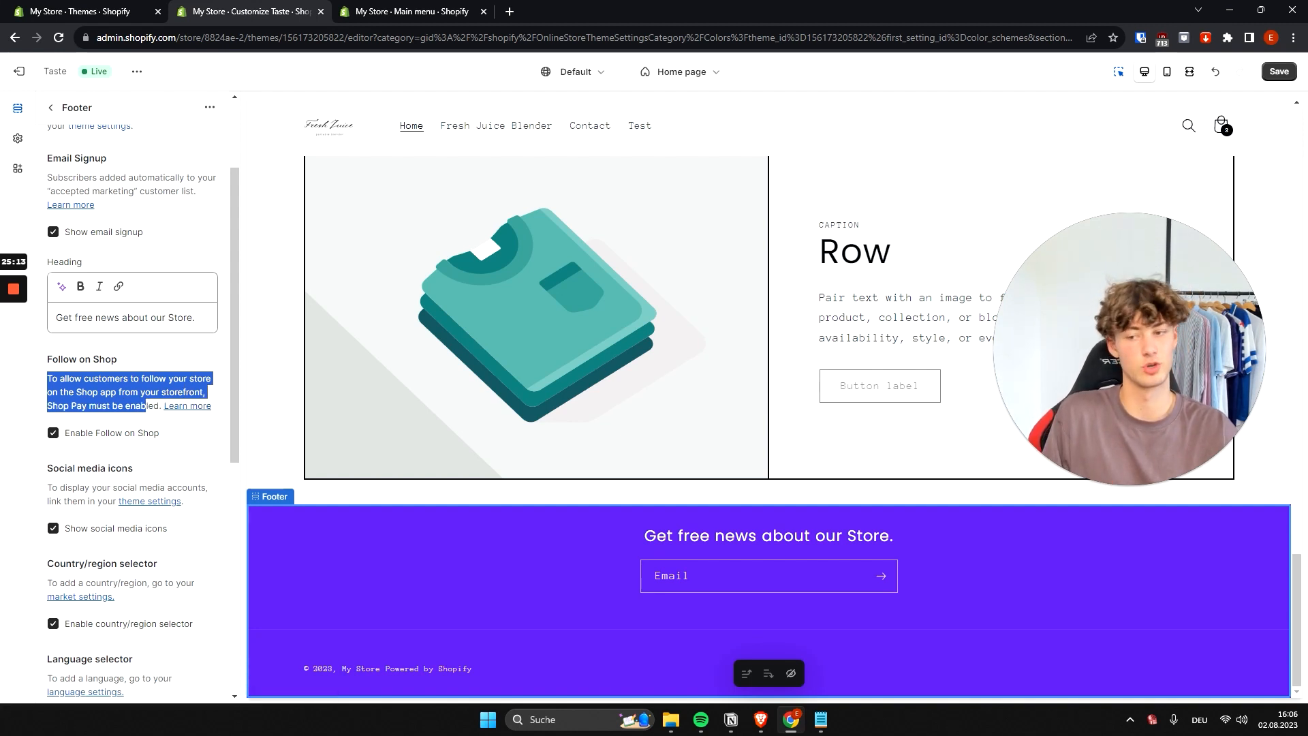
pyautogui.click(284, 396)
pyautogui.scroll(-2, 178, 450)
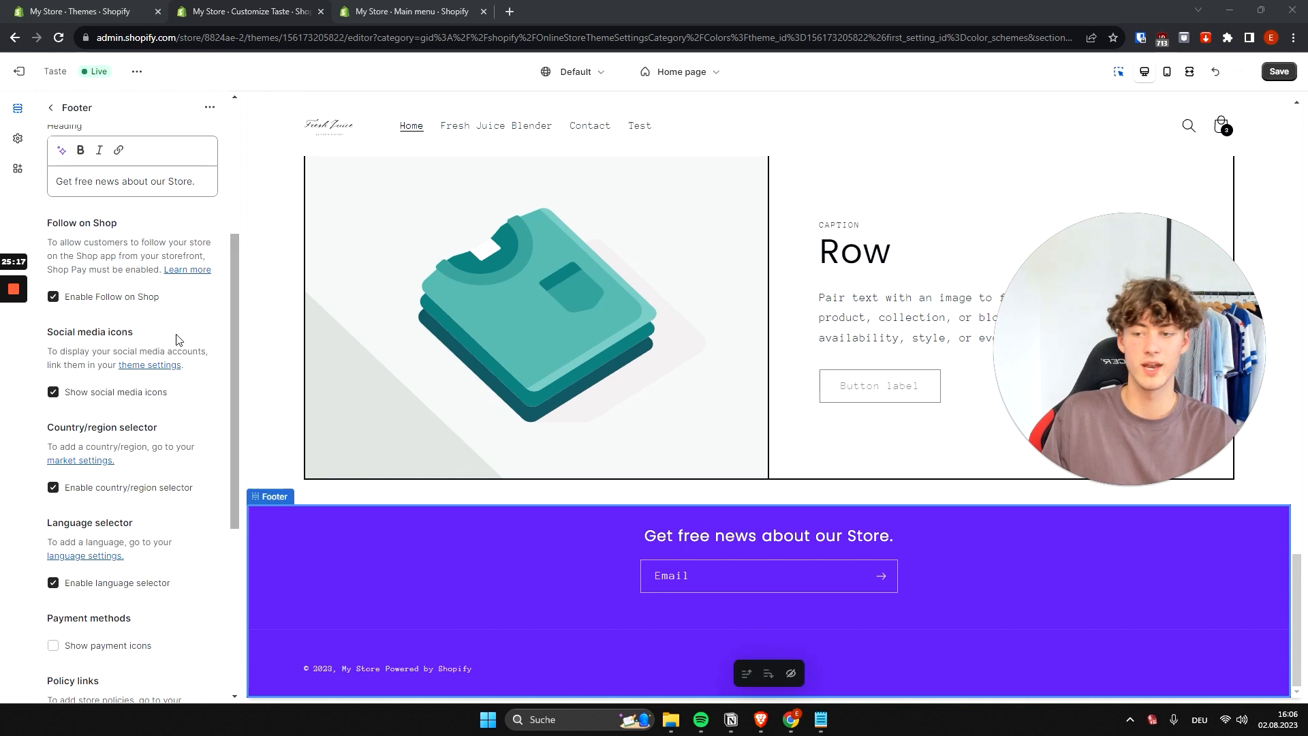
pyautogui.moveTo(140, 332); pyautogui.dragTo(39, 333)
pyautogui.click(83, 332)
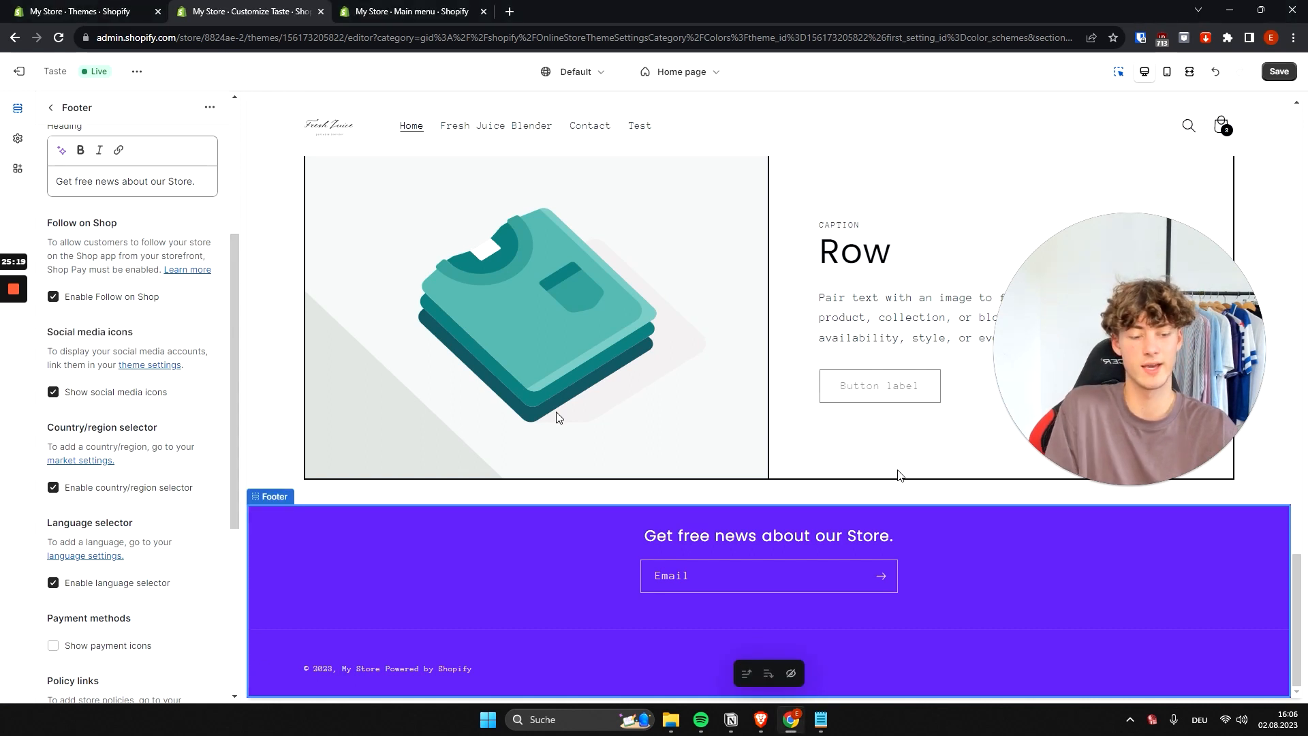
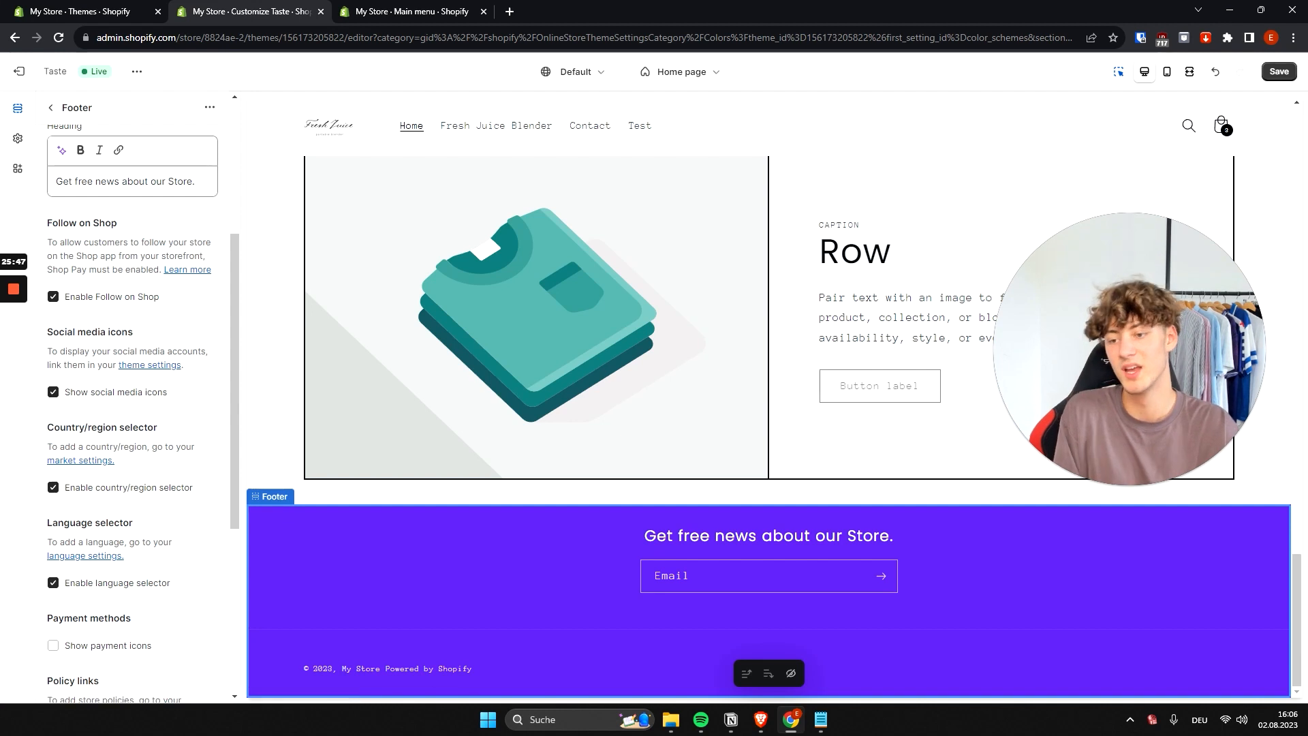
pyautogui.moveTo(48, 427); pyautogui.dragTo(164, 436)
pyautogui.click(161, 437)
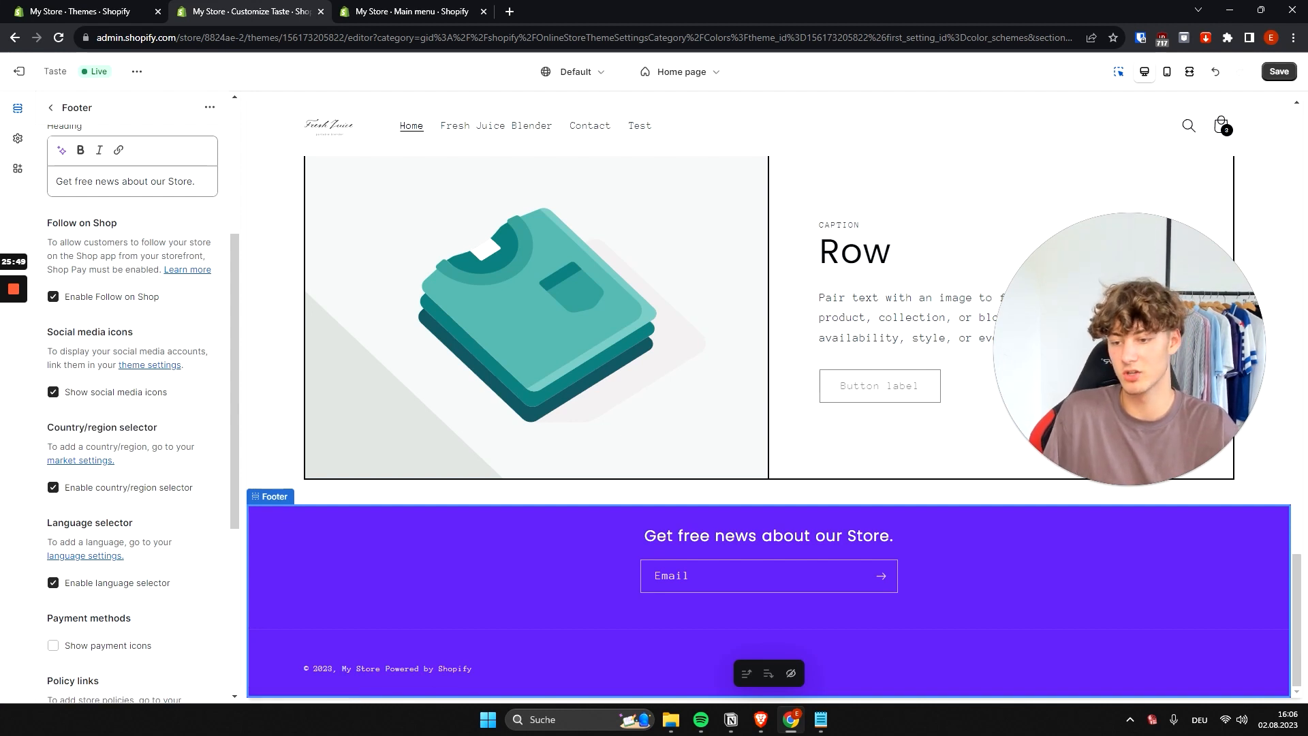
pyautogui.moveTo(49, 428); pyautogui.dragTo(154, 438)
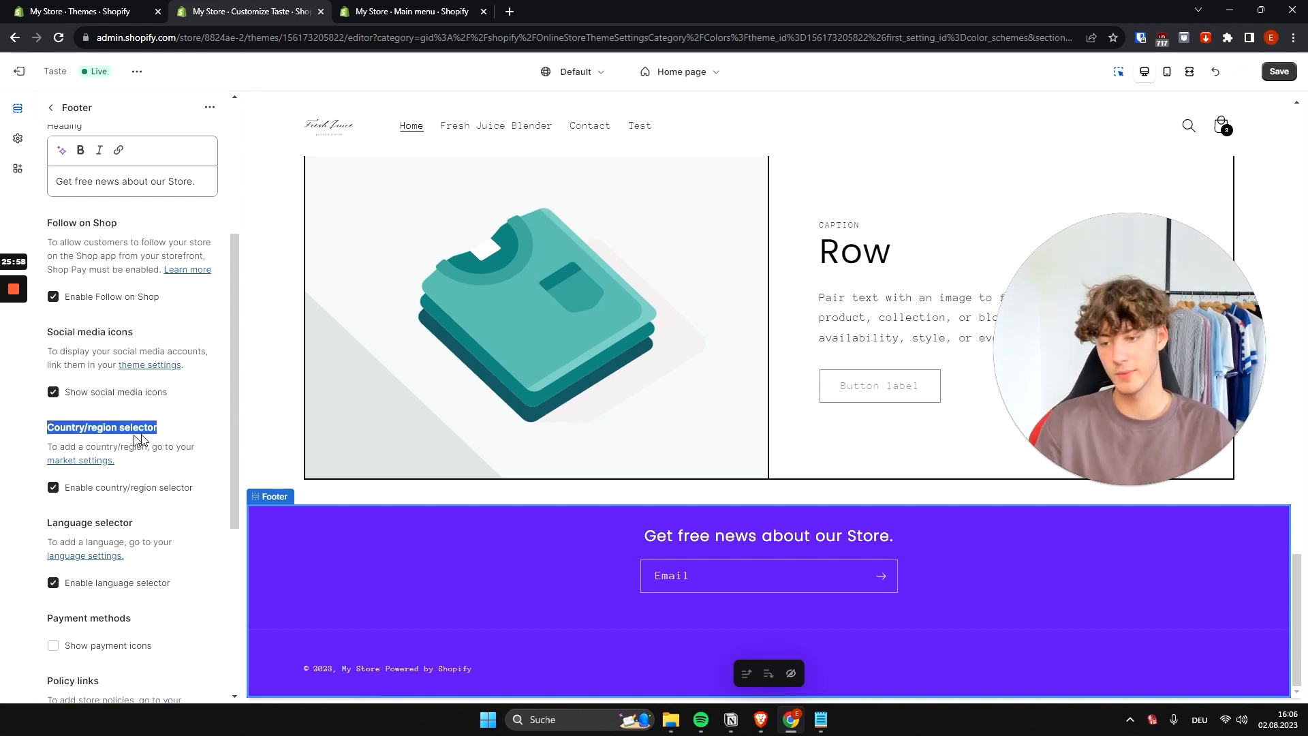
pyautogui.click(133, 442)
pyautogui.scroll(-2, 136, 436)
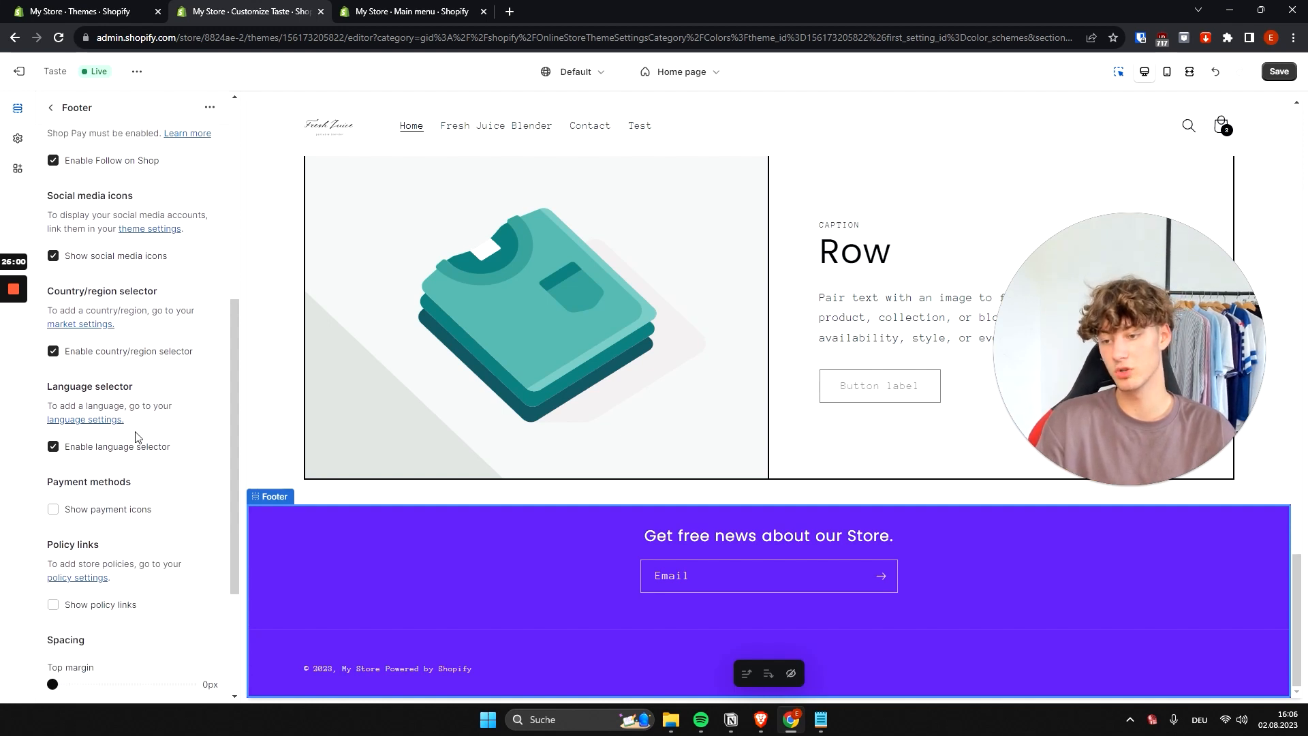
pyautogui.moveTo(175, 398); pyautogui.dragTo(89, 400)
pyautogui.click(127, 403)
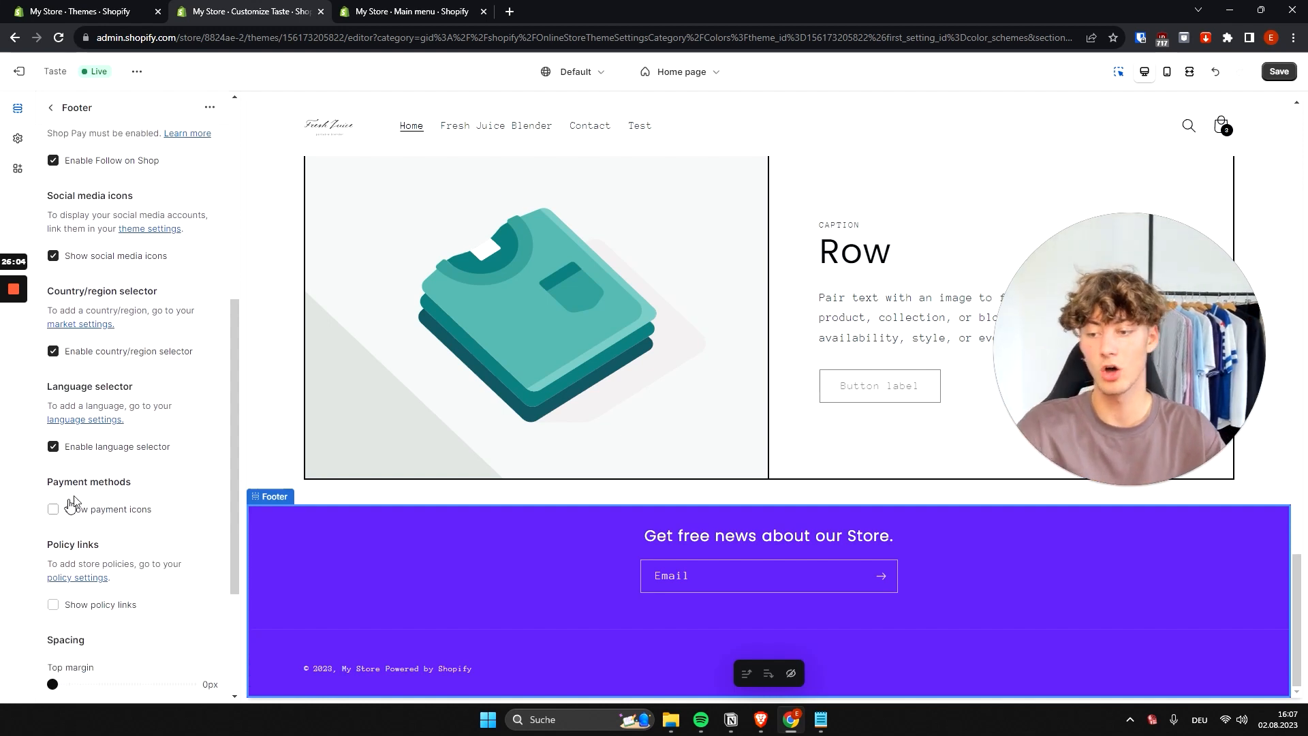
# Enable the display of payment icons in the footer
pyautogui.moveTo(133, 482); pyautogui.dragTo(43, 482)
pyautogui.click(196, 492)
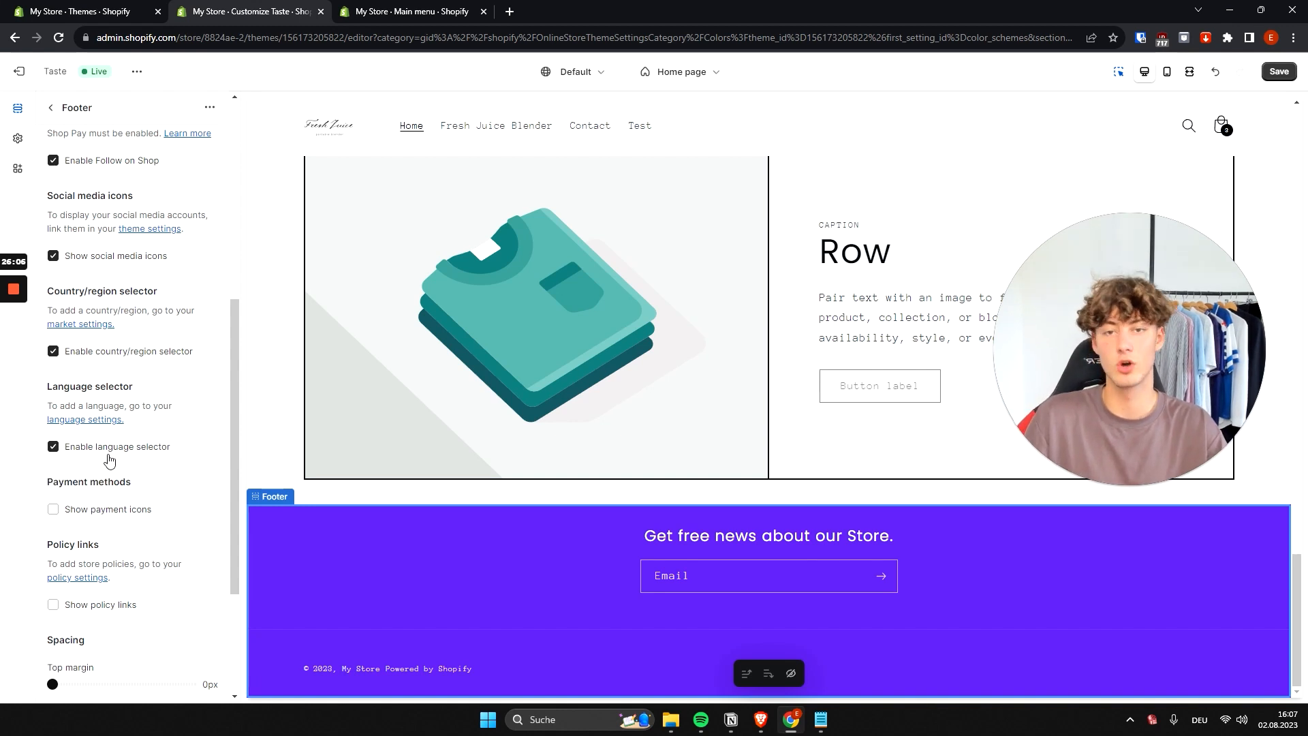
pyautogui.click(106, 509)
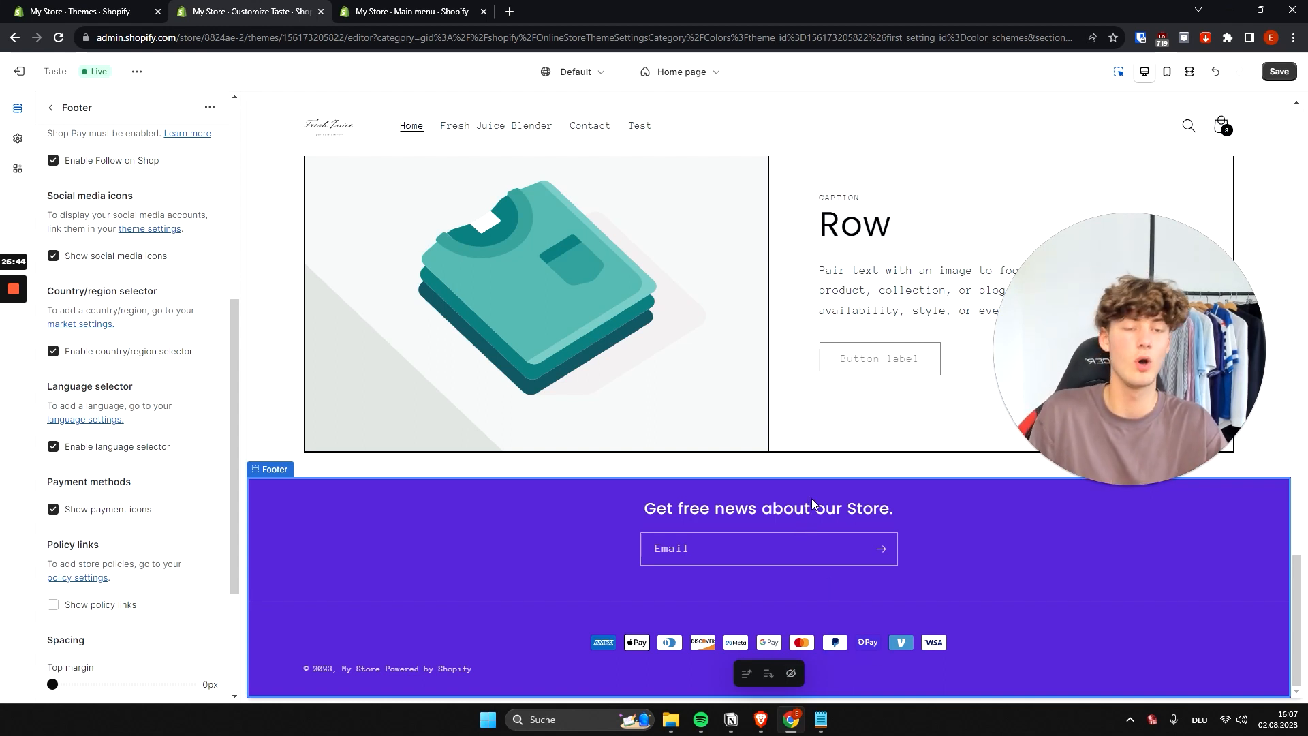
pyautogui.moveTo(1105, 485); pyautogui.dragTo(1133, 552)
# Turn on the footer's option to show policy links
pyautogui.scroll(-3, 171, 620)
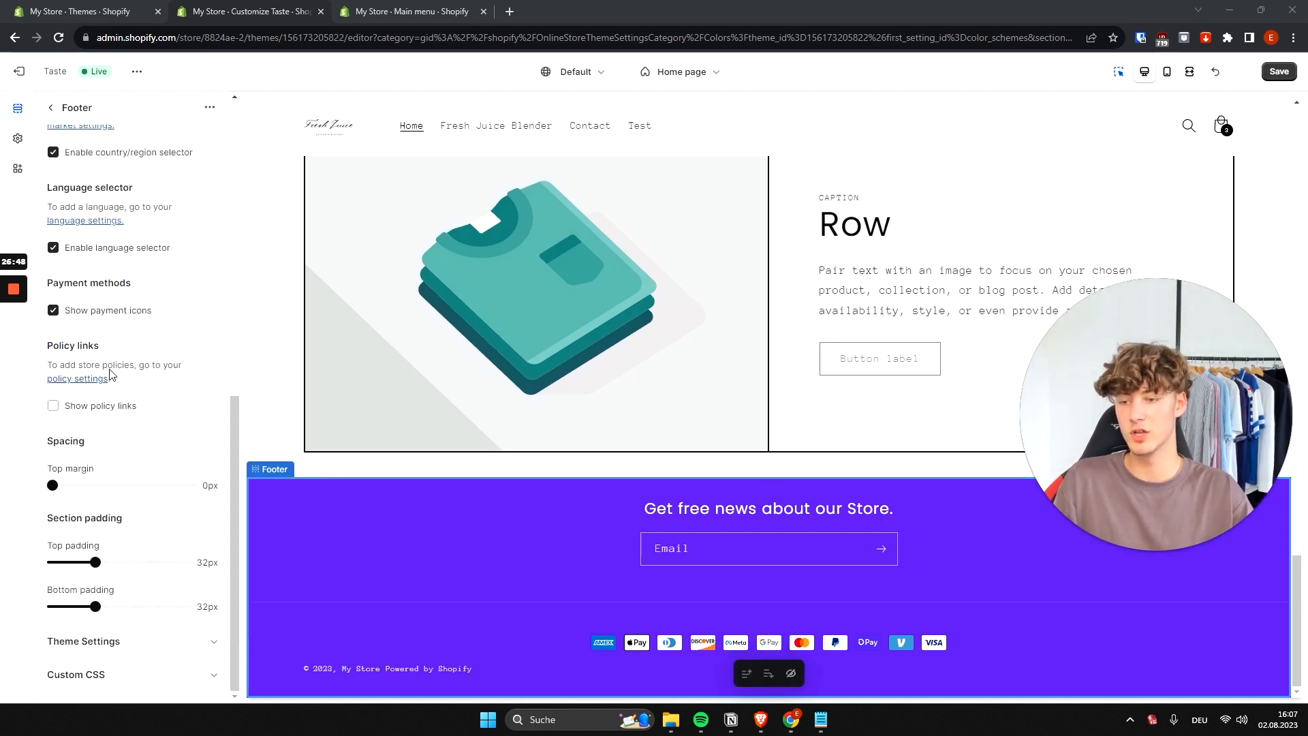
pyautogui.moveTo(109, 349); pyautogui.dragTo(46, 345)
pyautogui.click(114, 390)
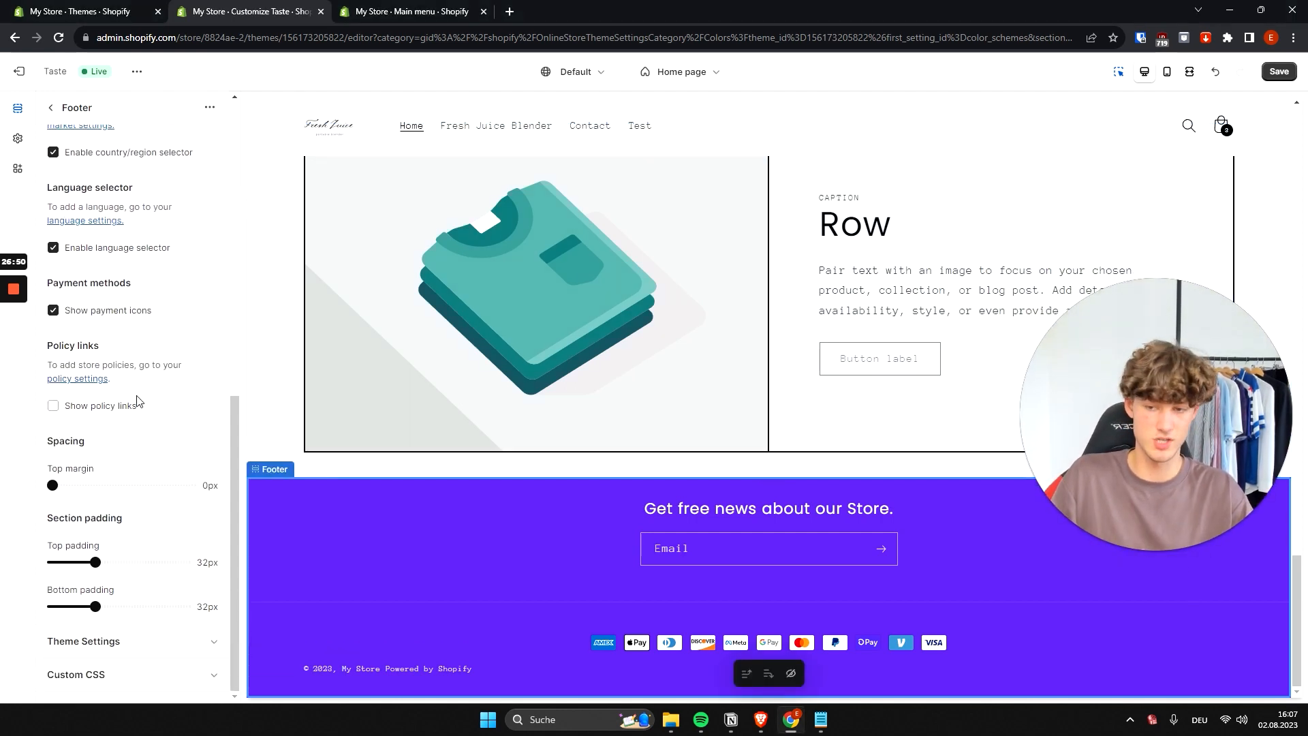
pyautogui.click(96, 407)
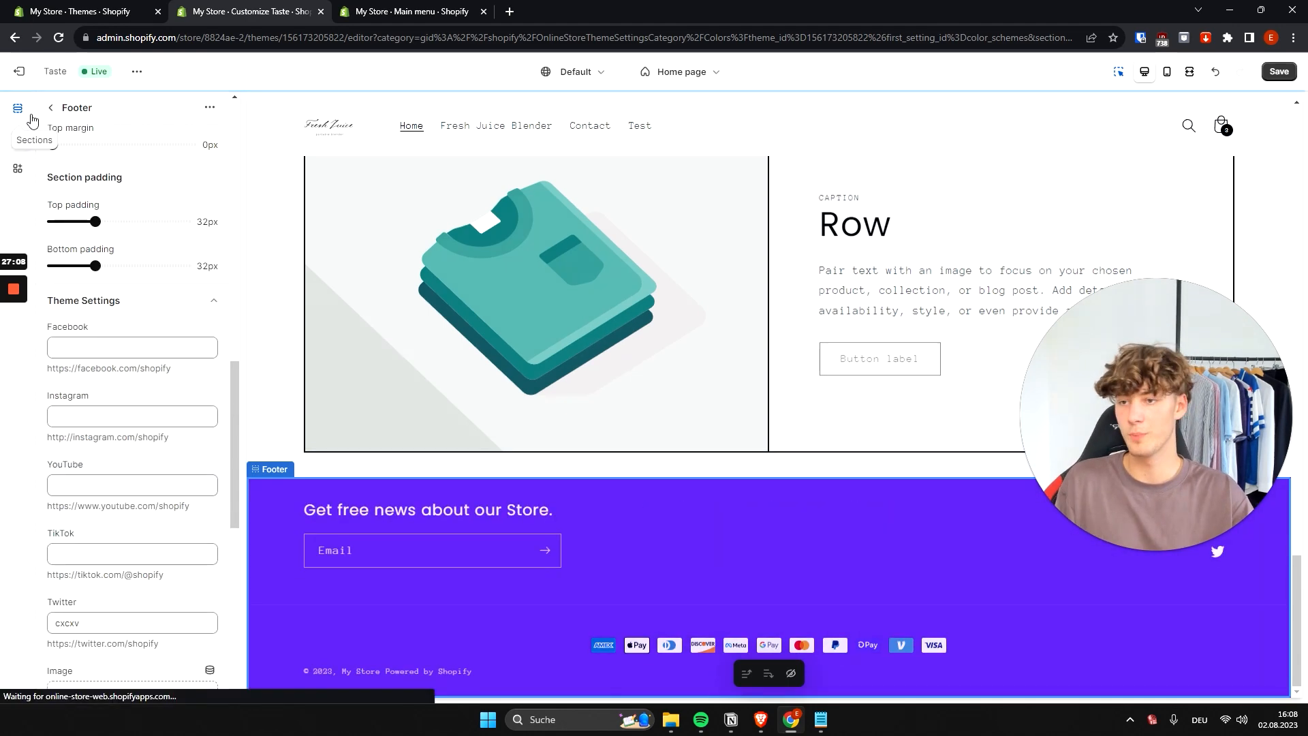
# Leave the footer settings and bring up the Fresh Juice Blender product page in the theme preview
pyautogui.click(51, 107)
pyautogui.scroll(10, 479, 554)
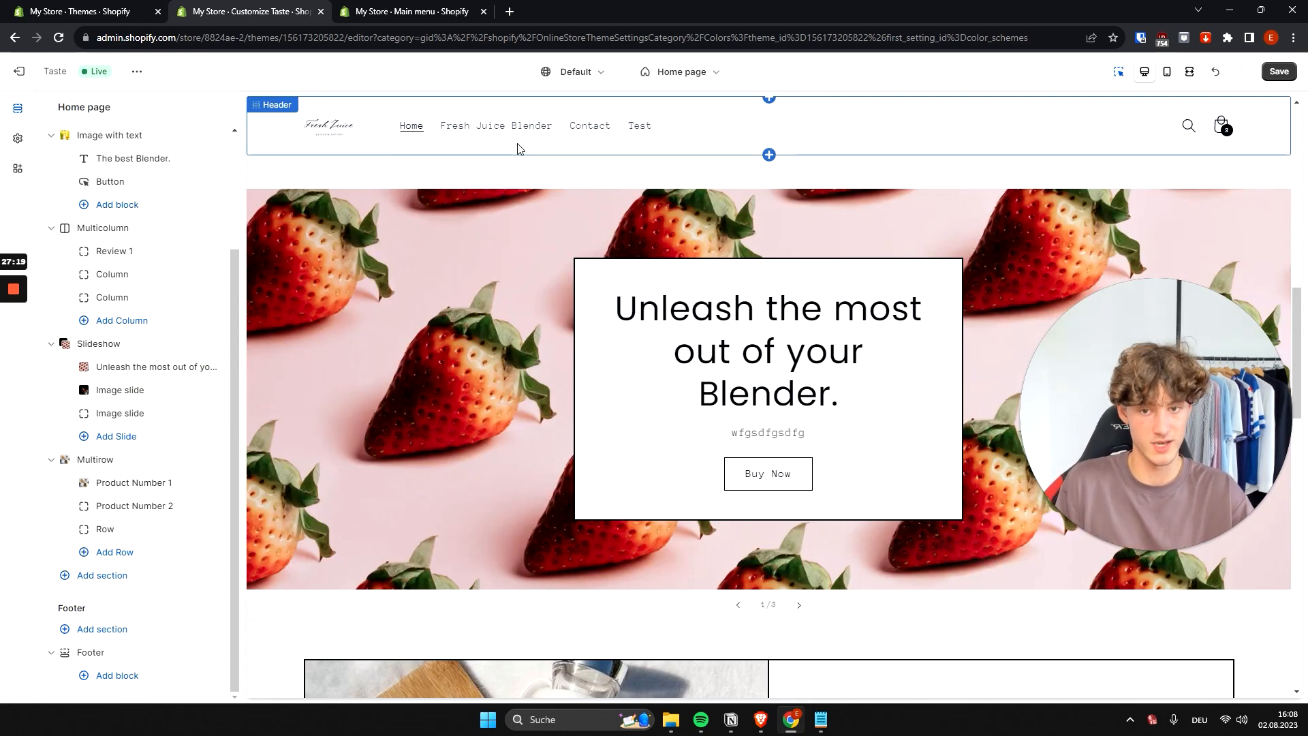
pyautogui.click(470, 136)
pyautogui.click(477, 132)
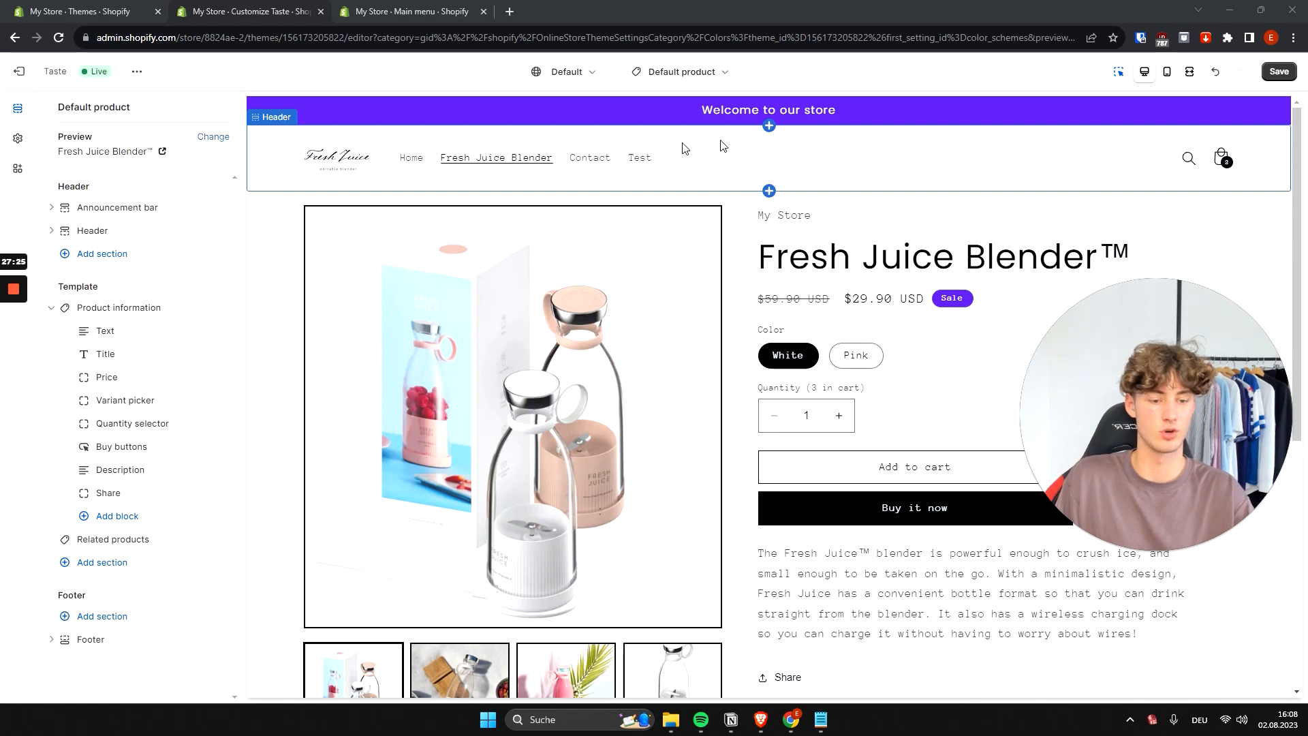
# Look over the product page's gallery and details, and open the settings of its Product information section
pyautogui.scroll(-5, 691, 219)
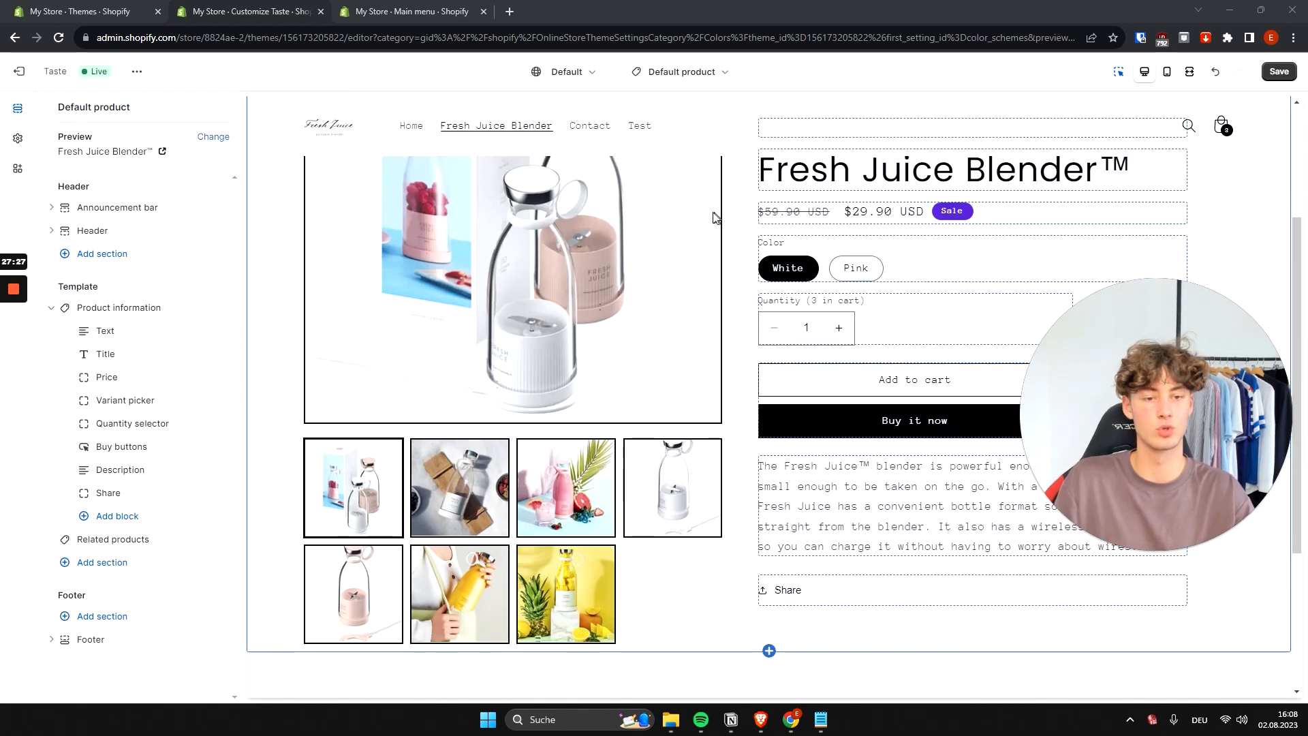
pyautogui.scroll(3, 749, 275)
pyautogui.scroll(-4, 749, 275)
pyautogui.scroll(3, 515, 264)
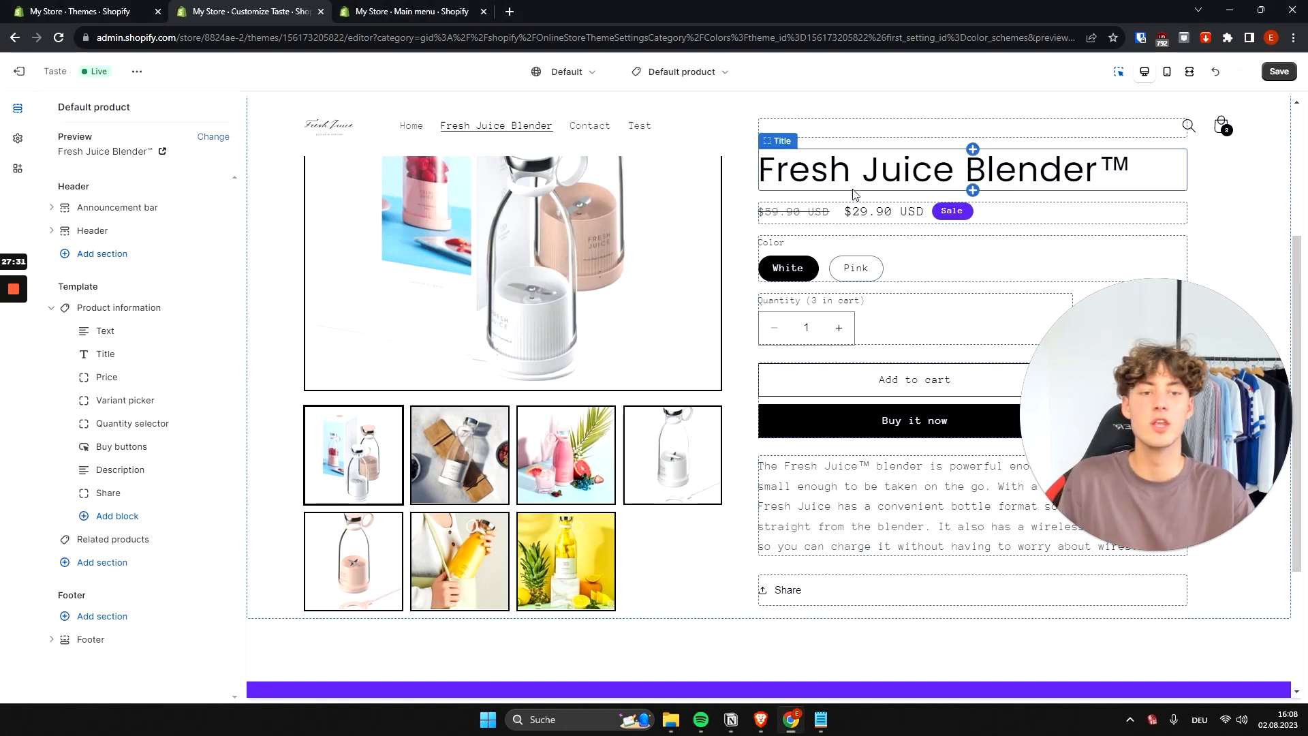
pyautogui.click(864, 211)
pyautogui.click(613, 308)
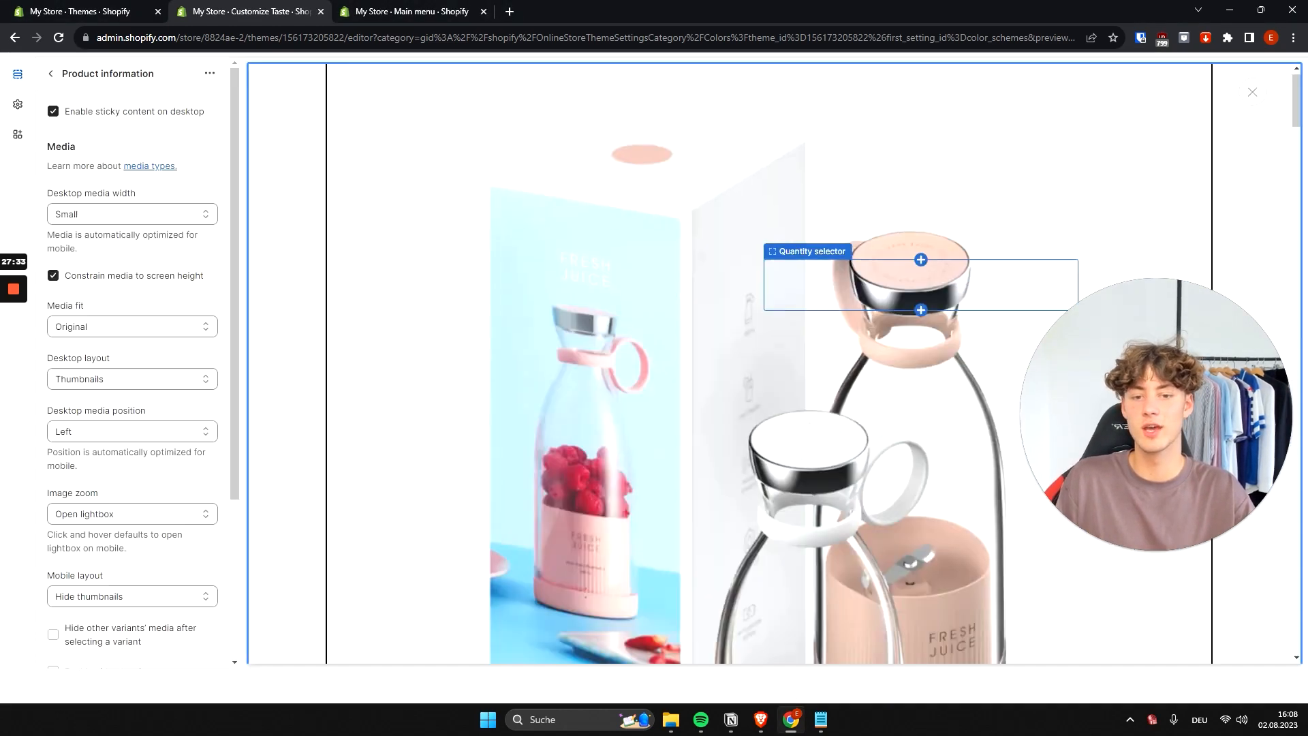
pyautogui.click(53, 109)
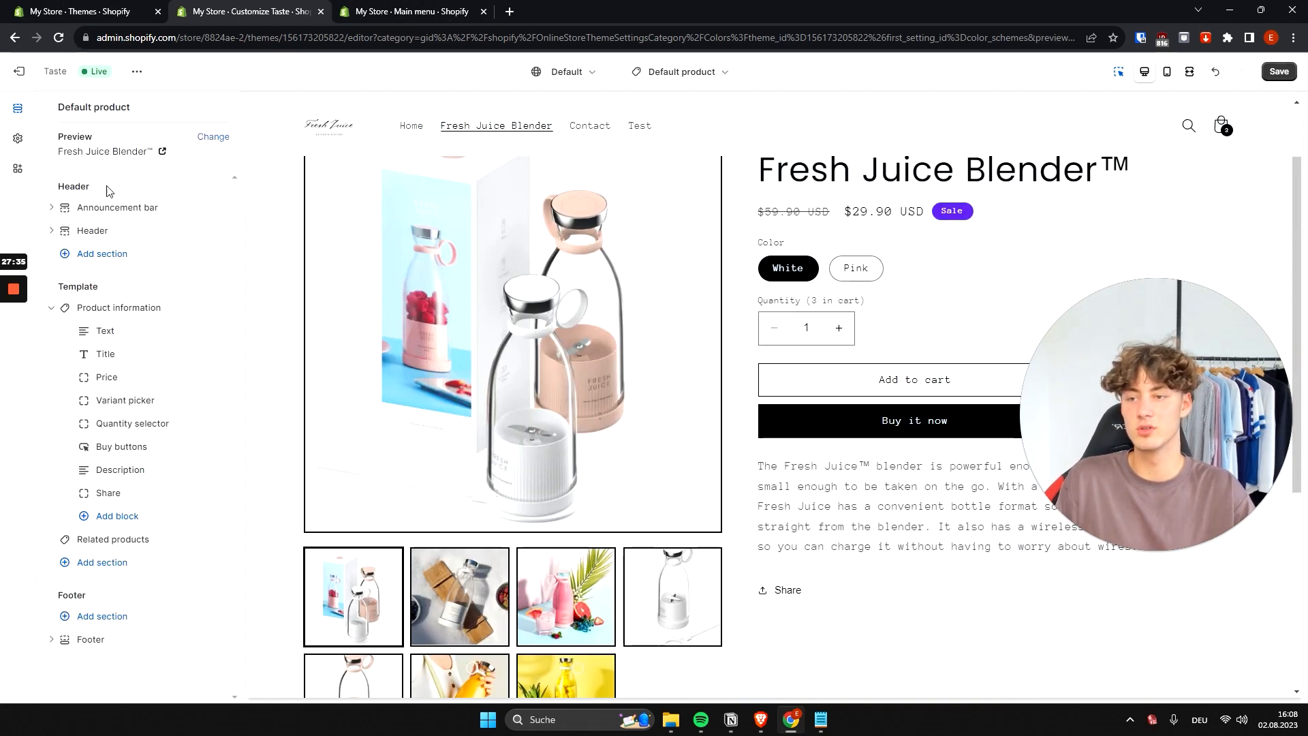
pyautogui.click(824, 592)
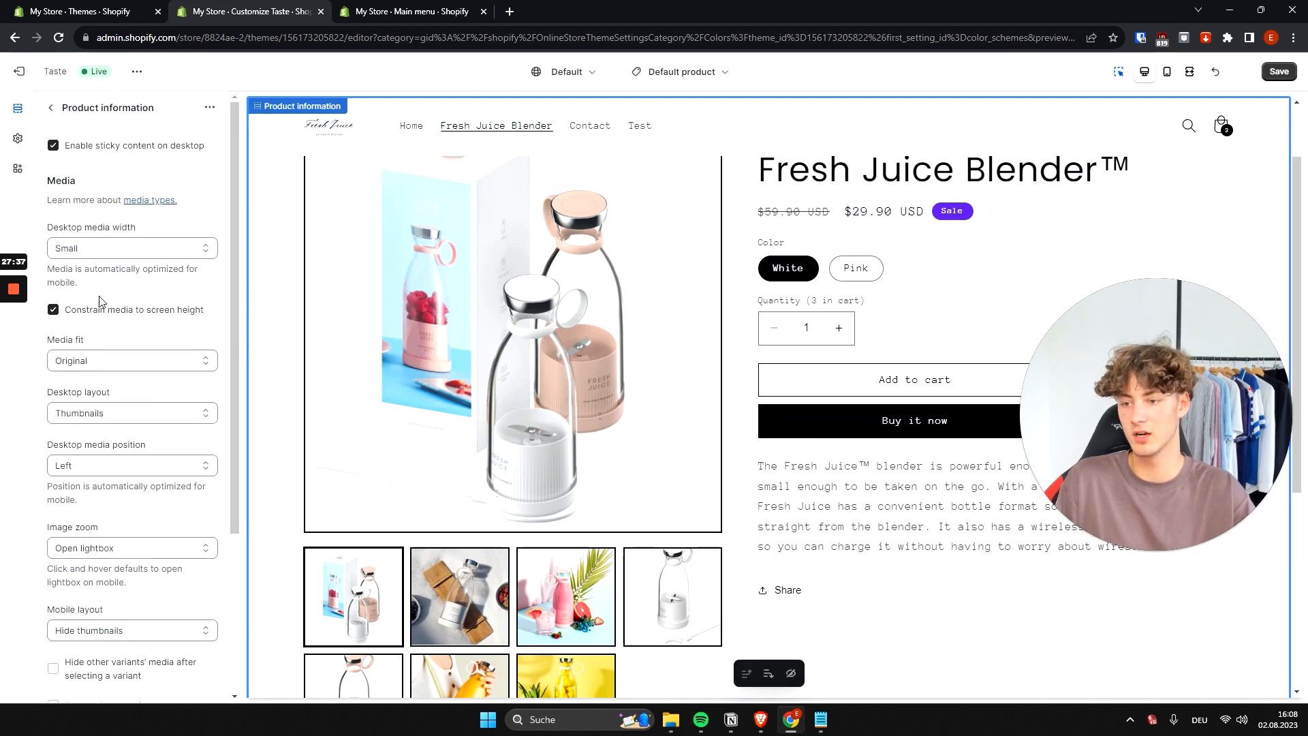
pyautogui.scroll(2, 503, 312)
pyautogui.scroll(-2, 488, 356)
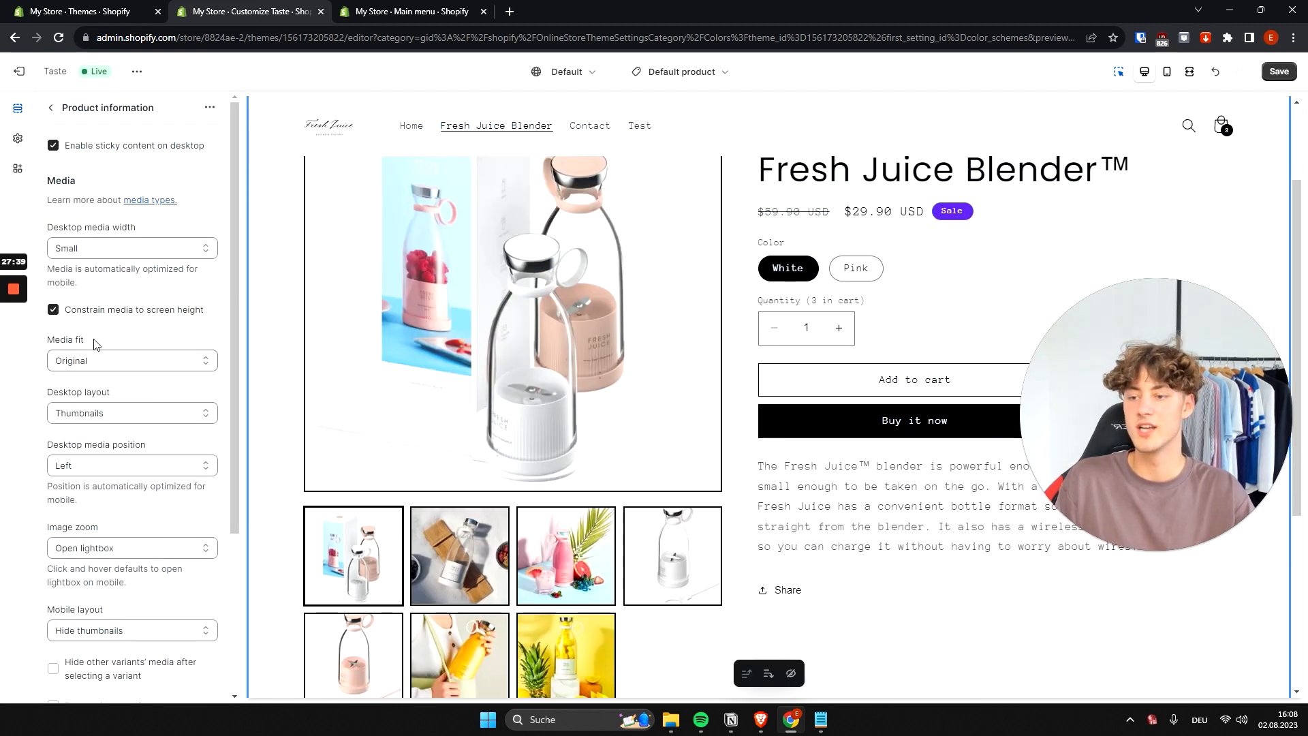
# Try the Fill media fit for the product images and set it back to Original
pyautogui.moveTo(96, 343); pyautogui.dragTo(56, 341)
pyautogui.click(114, 356)
pyautogui.click(102, 390)
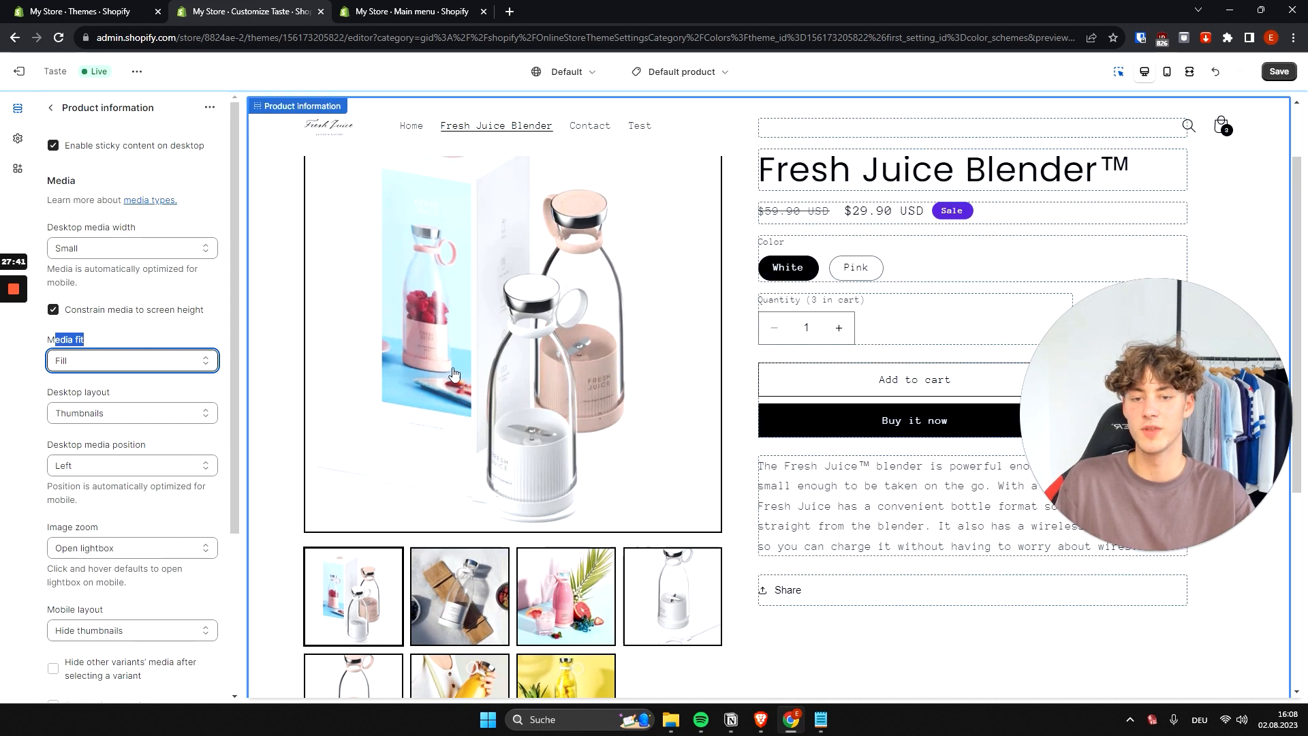
pyautogui.click(136, 359)
pyautogui.click(82, 378)
pyautogui.scroll(-1, 158, 415)
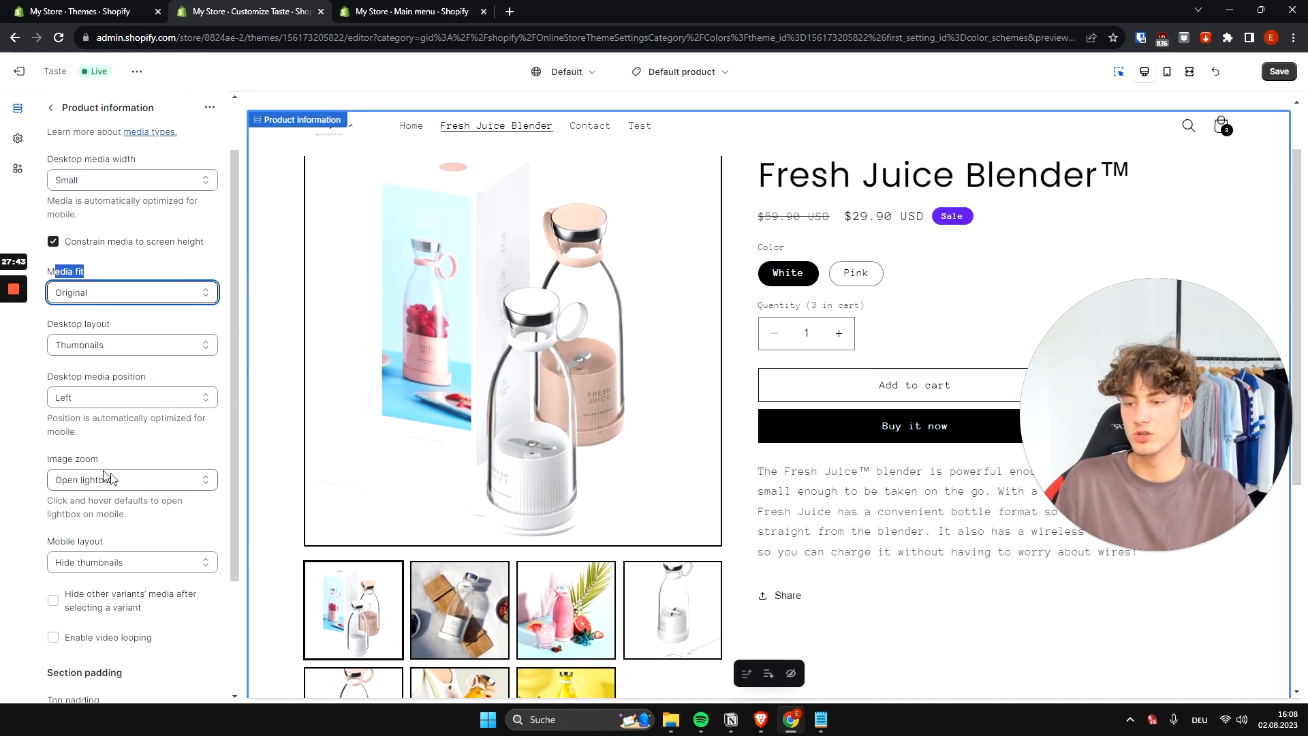
# Try the Right desktop media position for the product images and set it back to Left
pyautogui.click(74, 399)
pyautogui.click(75, 413)
pyautogui.click(102, 397)
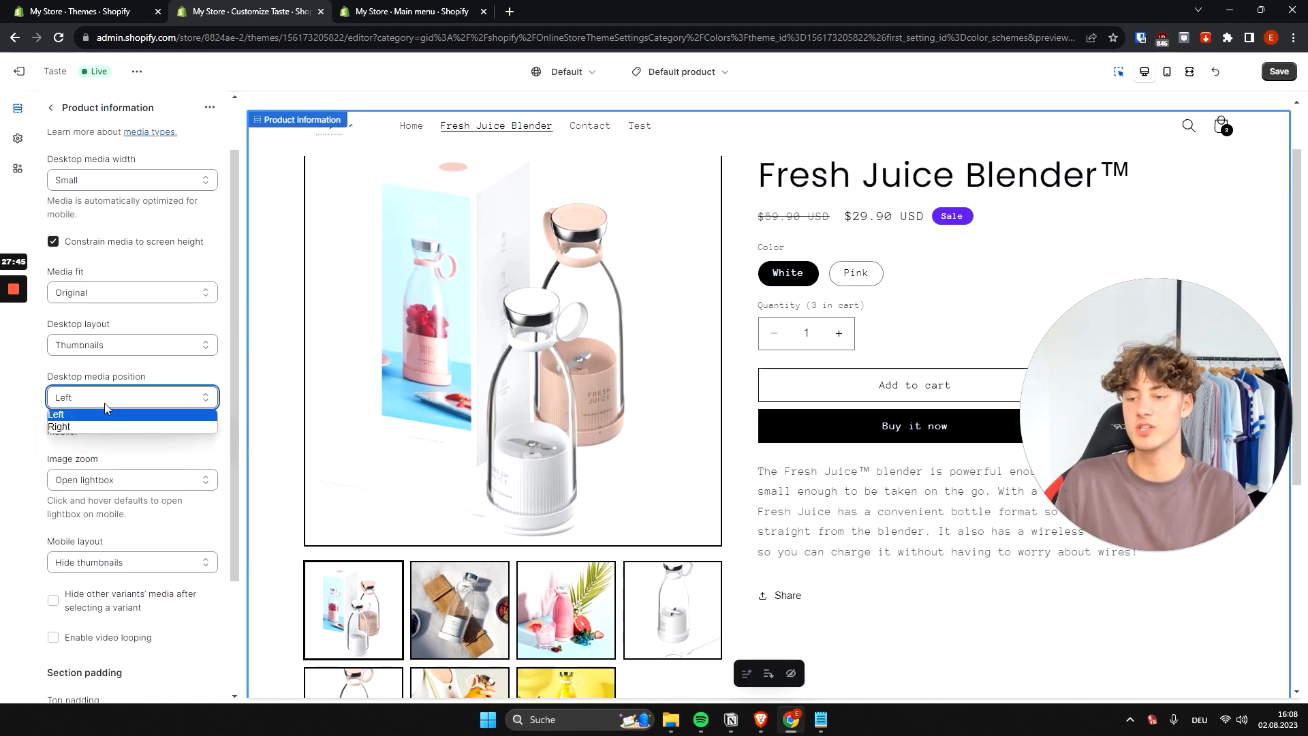
pyautogui.click(68, 427)
pyautogui.click(105, 398)
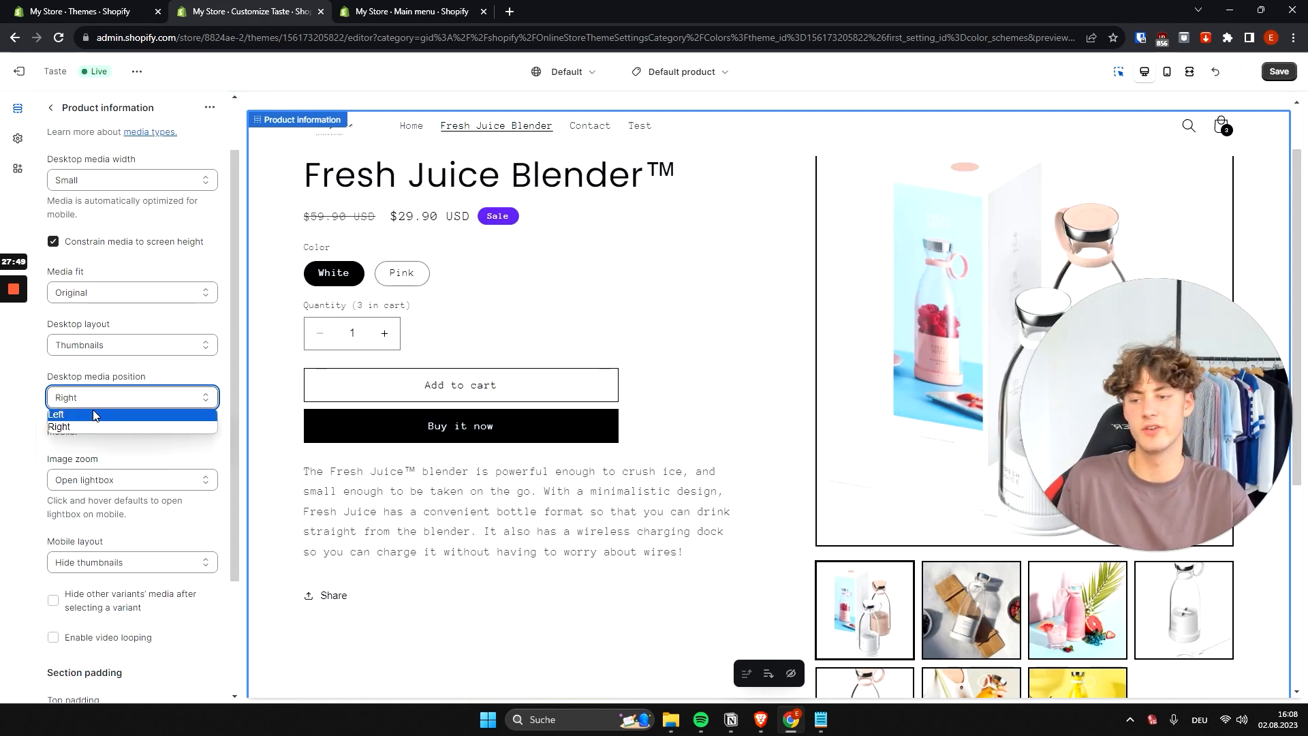
pyautogui.click(96, 415)
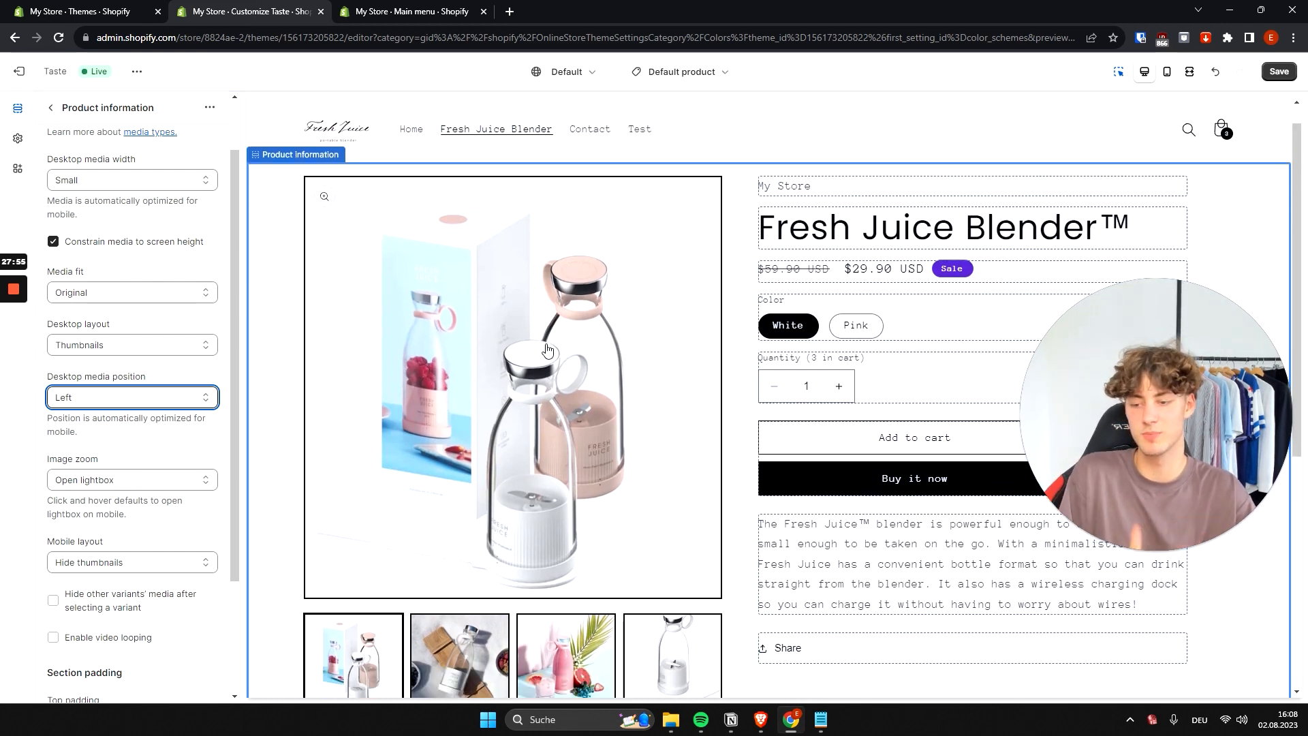
# Try Click and hover as the product image zoom, settle on No zoom, and leave the Product information settings
pyautogui.moveTo(126, 550); pyautogui.dragTo(56, 543)
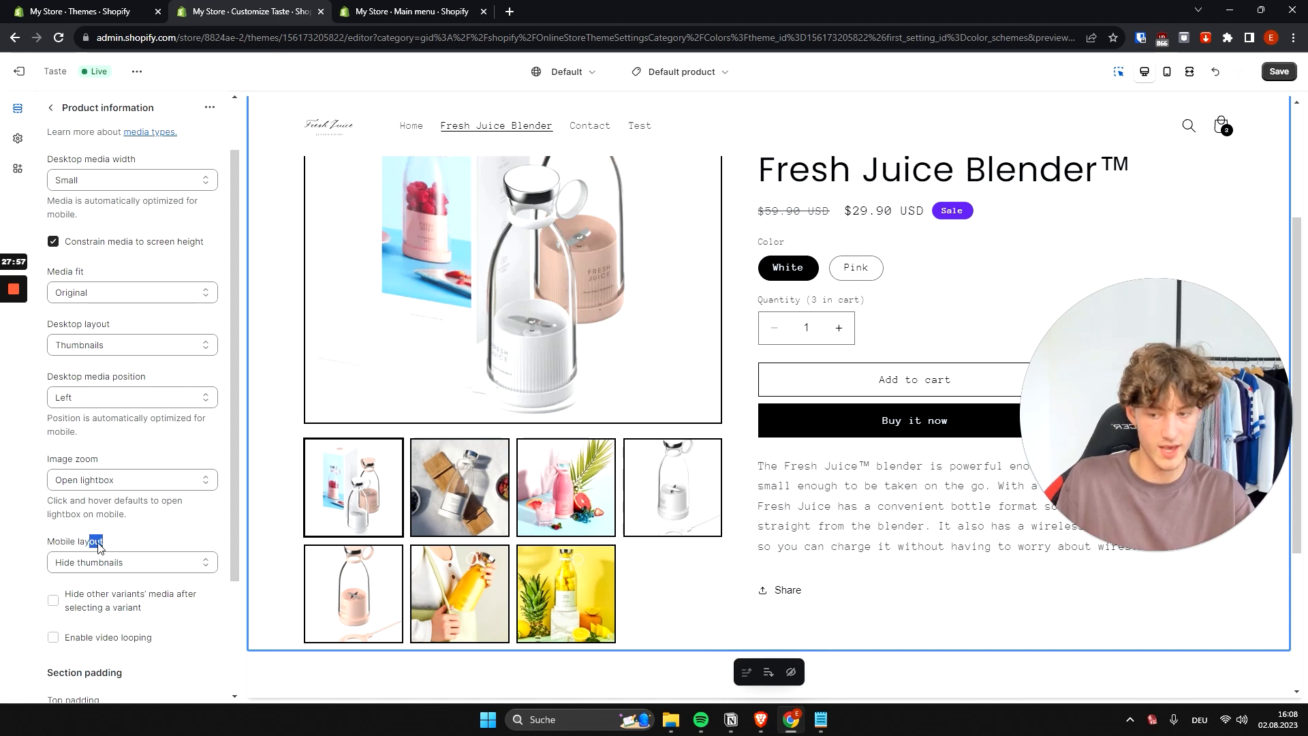
pyautogui.click(207, 552)
pyautogui.click(160, 564)
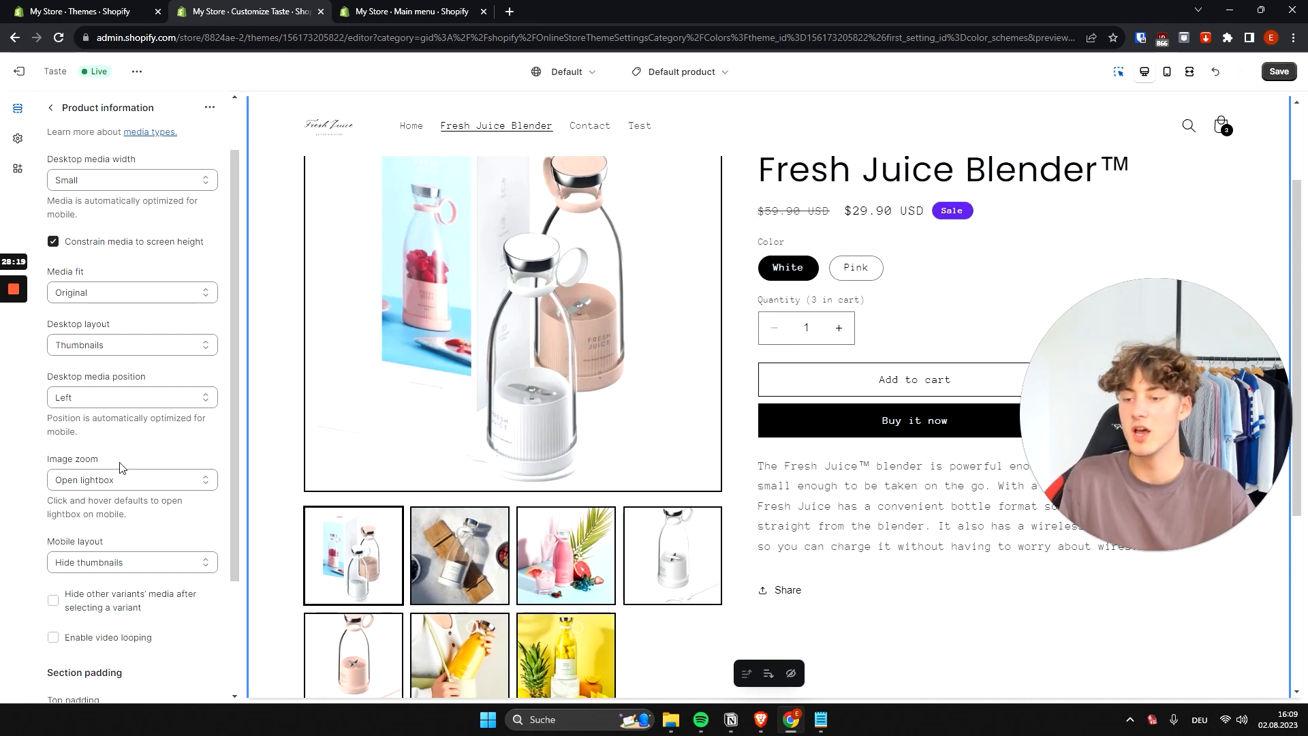
pyautogui.click(141, 488)
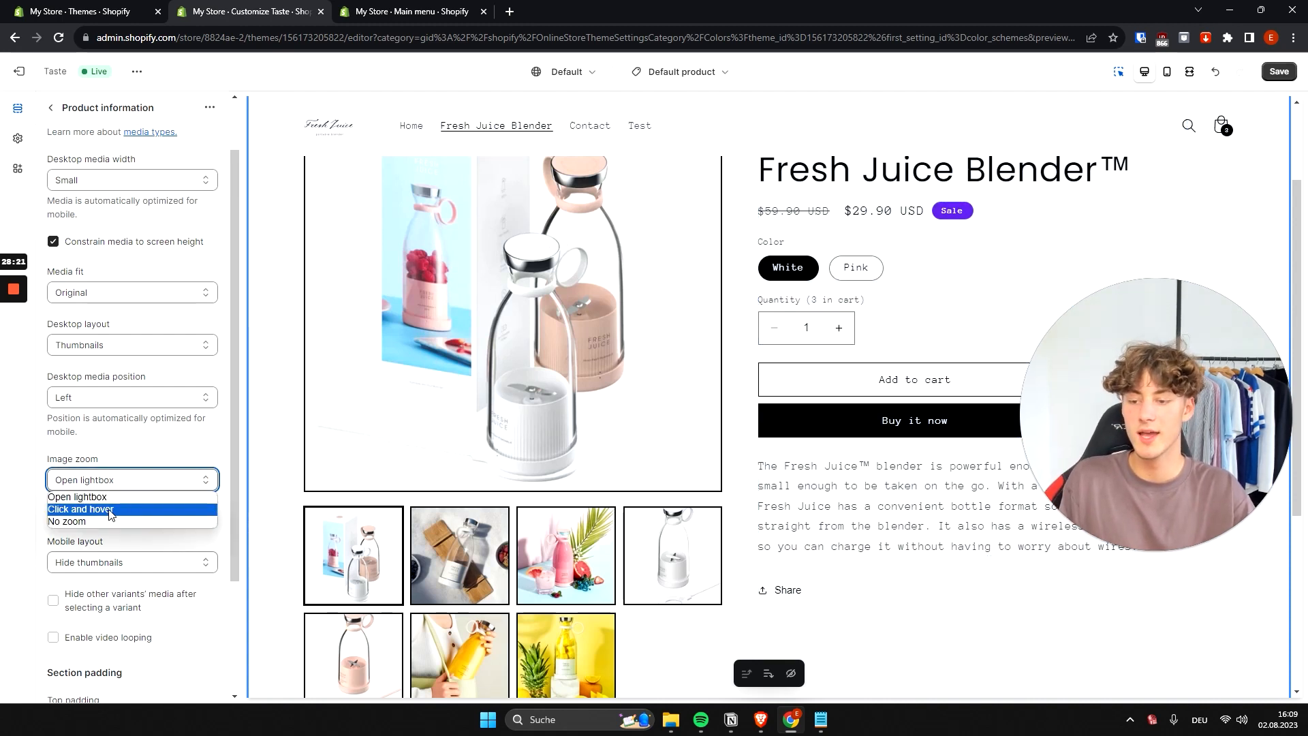
pyautogui.click(124, 516)
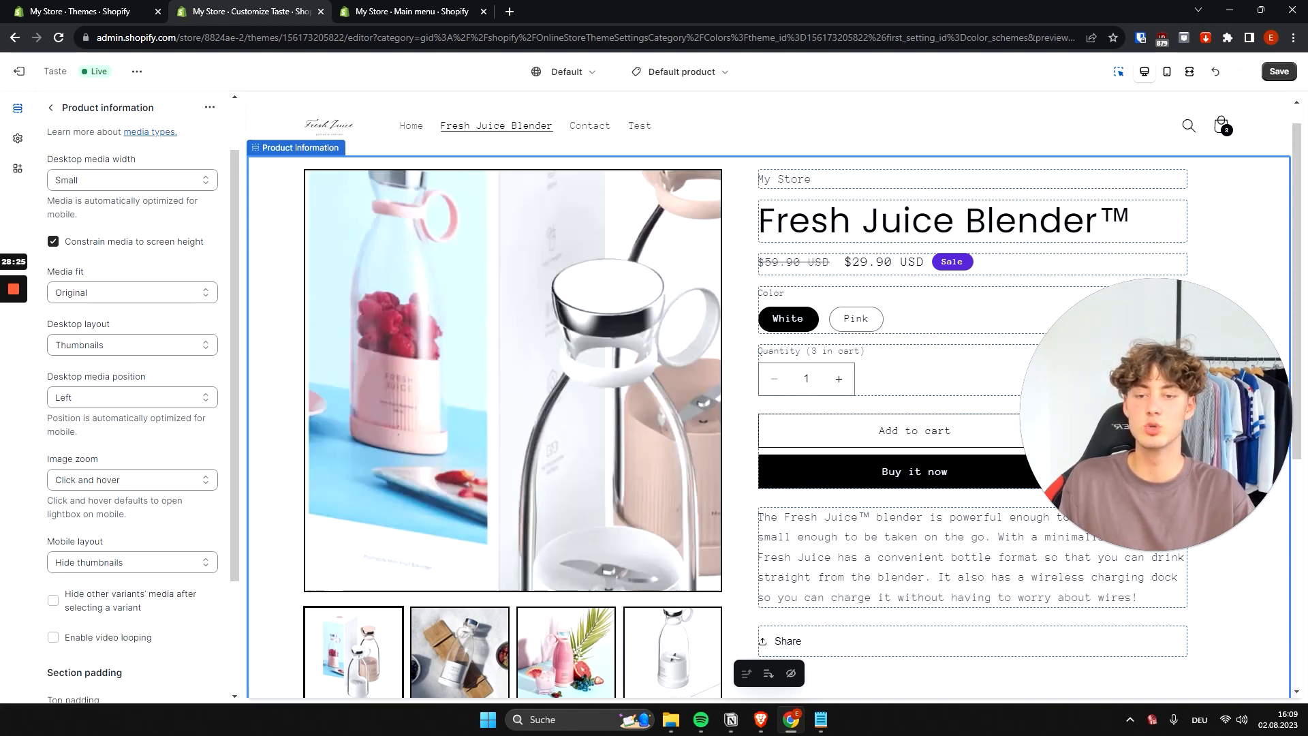
pyautogui.click(143, 480)
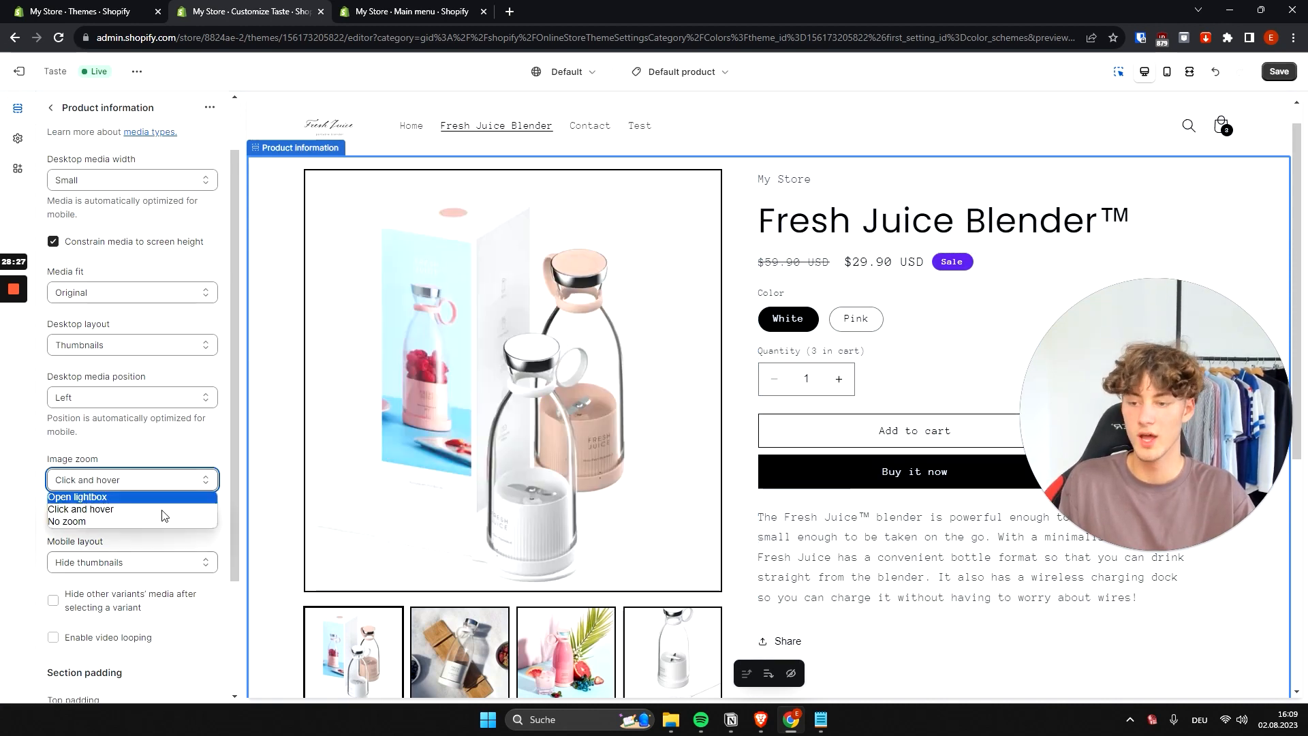
pyautogui.click(105, 522)
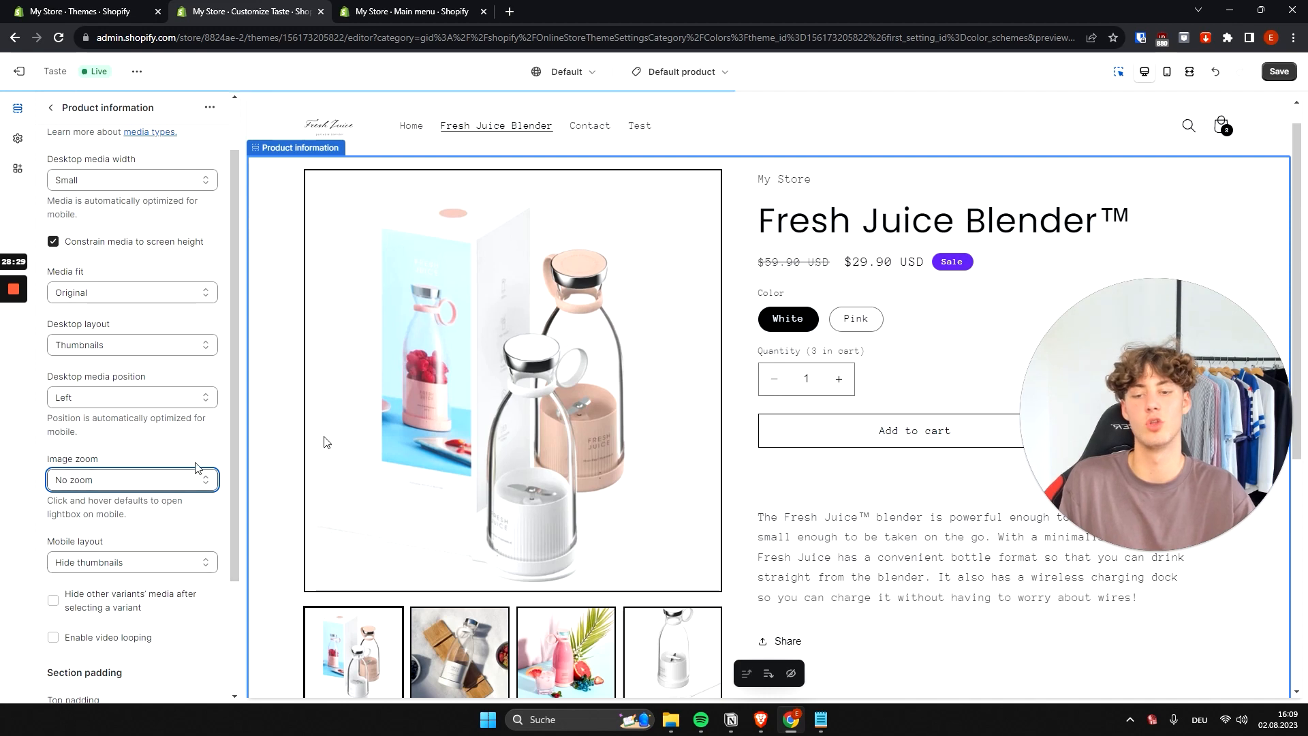
pyautogui.scroll(-2, 202, 535)
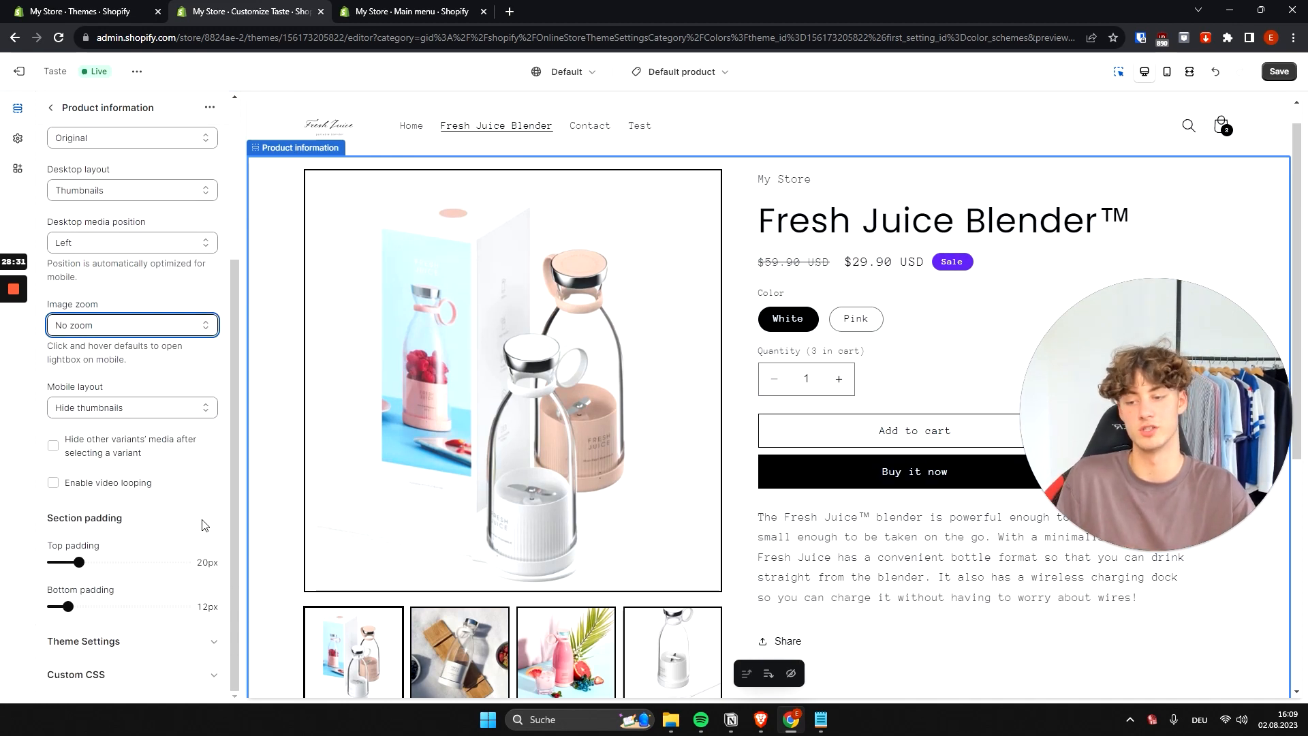
pyautogui.moveTo(78, 562)
pyautogui.mouseDown()
pyautogui.moveTo(159, 563)
pyautogui.moveTo(78, 563)
pyautogui.mouseUp()
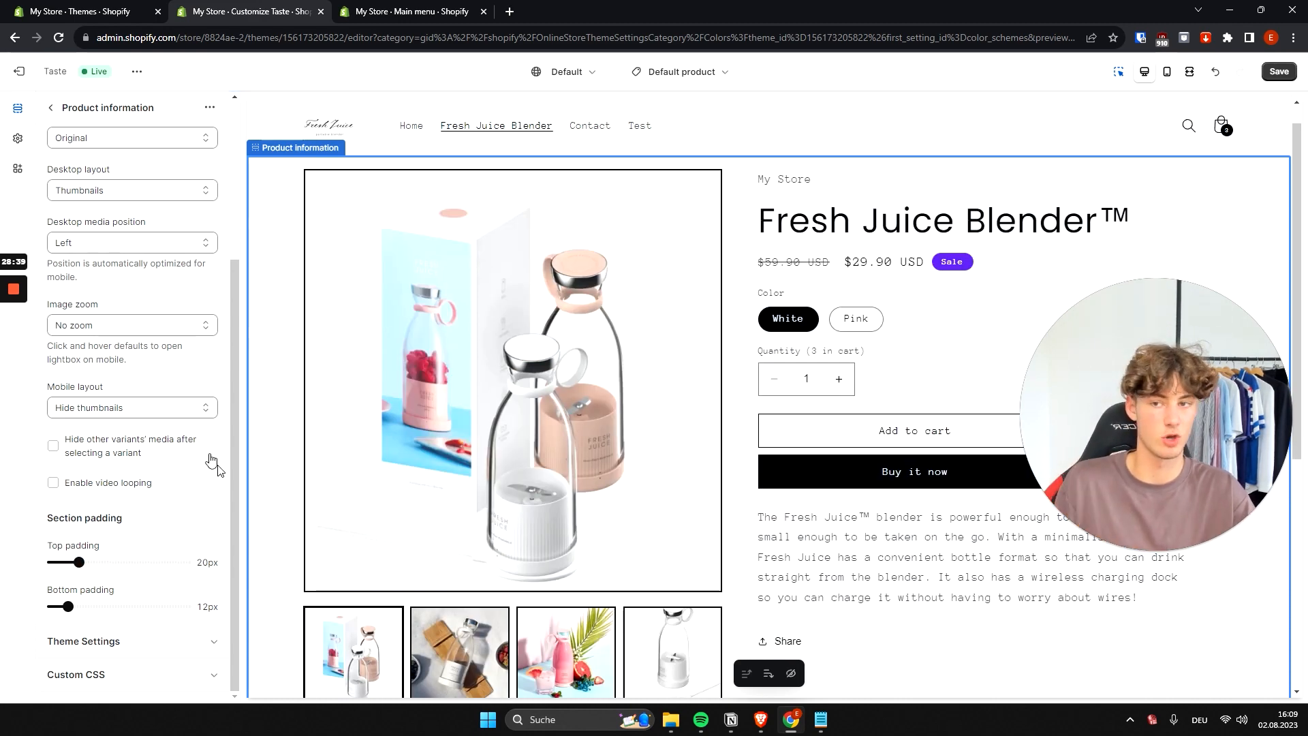
pyautogui.click(52, 109)
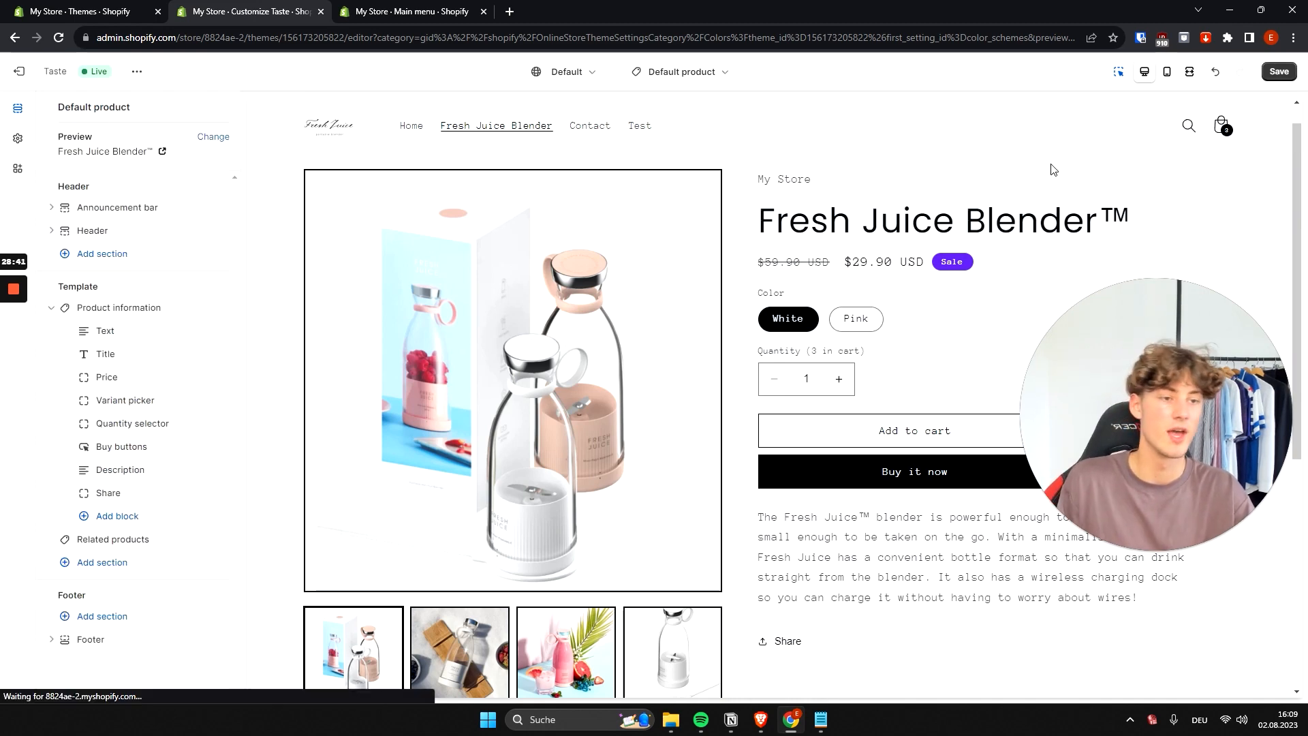
# Add an Inventory status block between the product description and the Share block
pyautogui.scroll(-3, 456, 568)
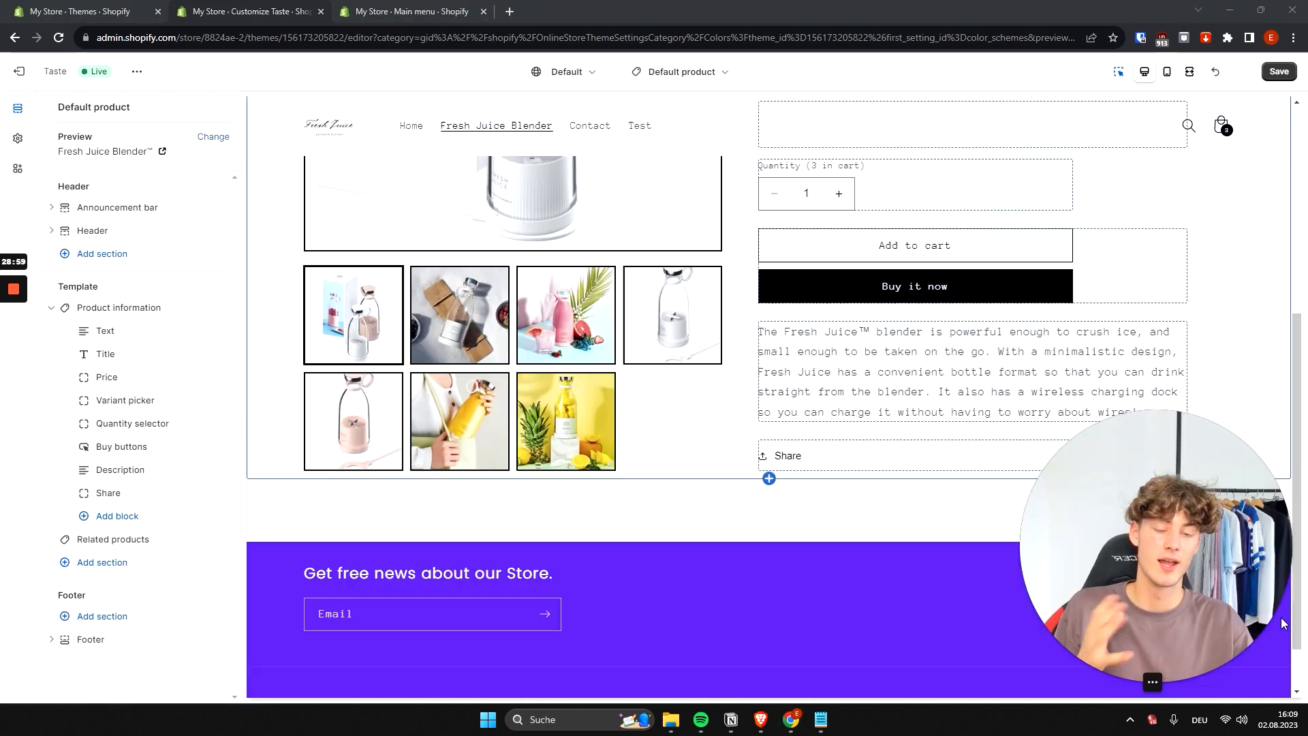
pyautogui.click(975, 416)
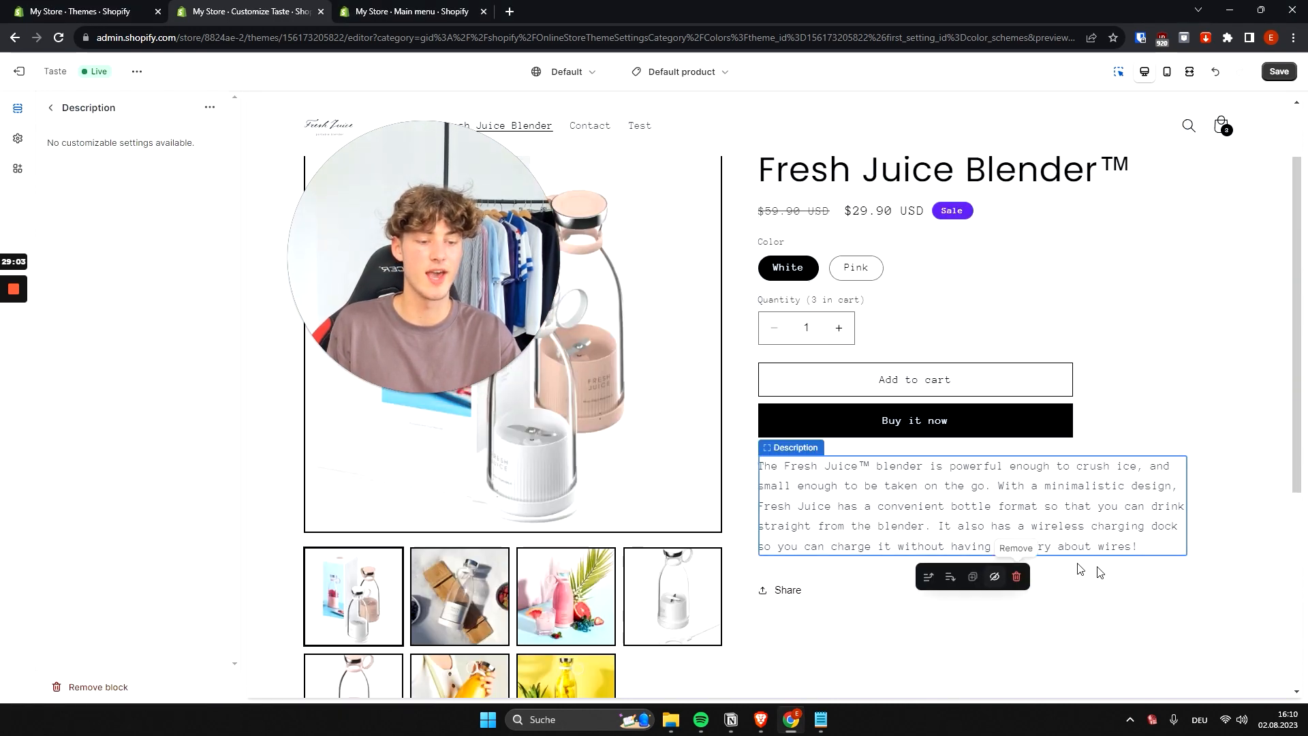
pyautogui.click(1077, 569)
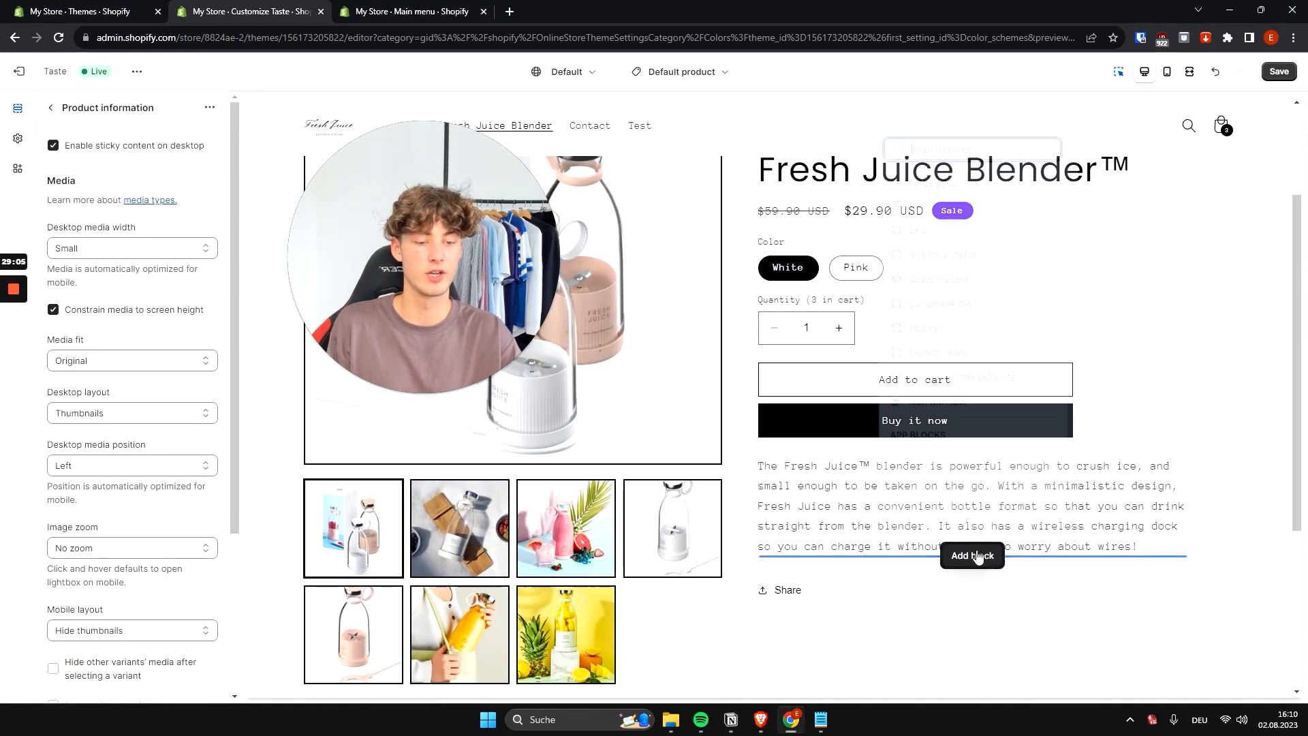
pyautogui.click(975, 560)
pyautogui.click(974, 556)
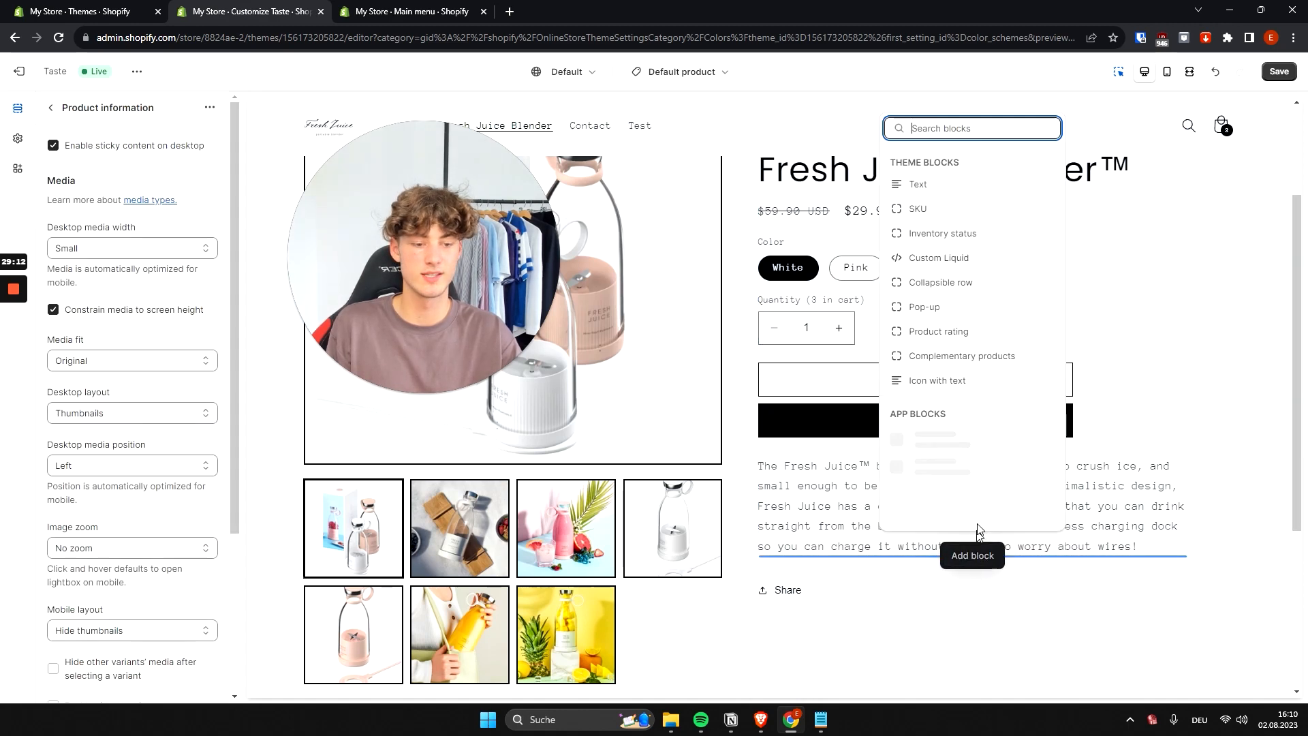
pyautogui.click(959, 238)
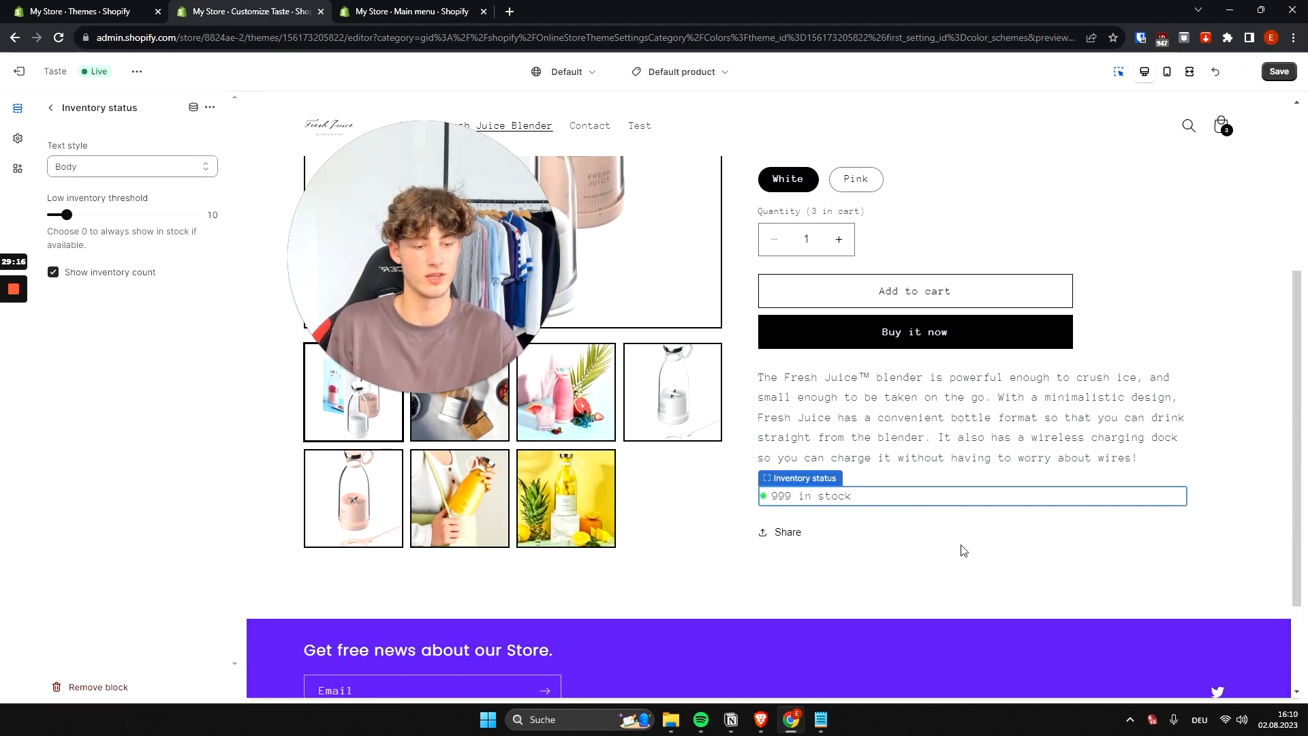
# Review the Inventory status settings, the block types that can be added below it, and the Related products settings
pyautogui.moveTo(973, 507)
pyautogui.click(970, 465)
pyautogui.click(954, 551)
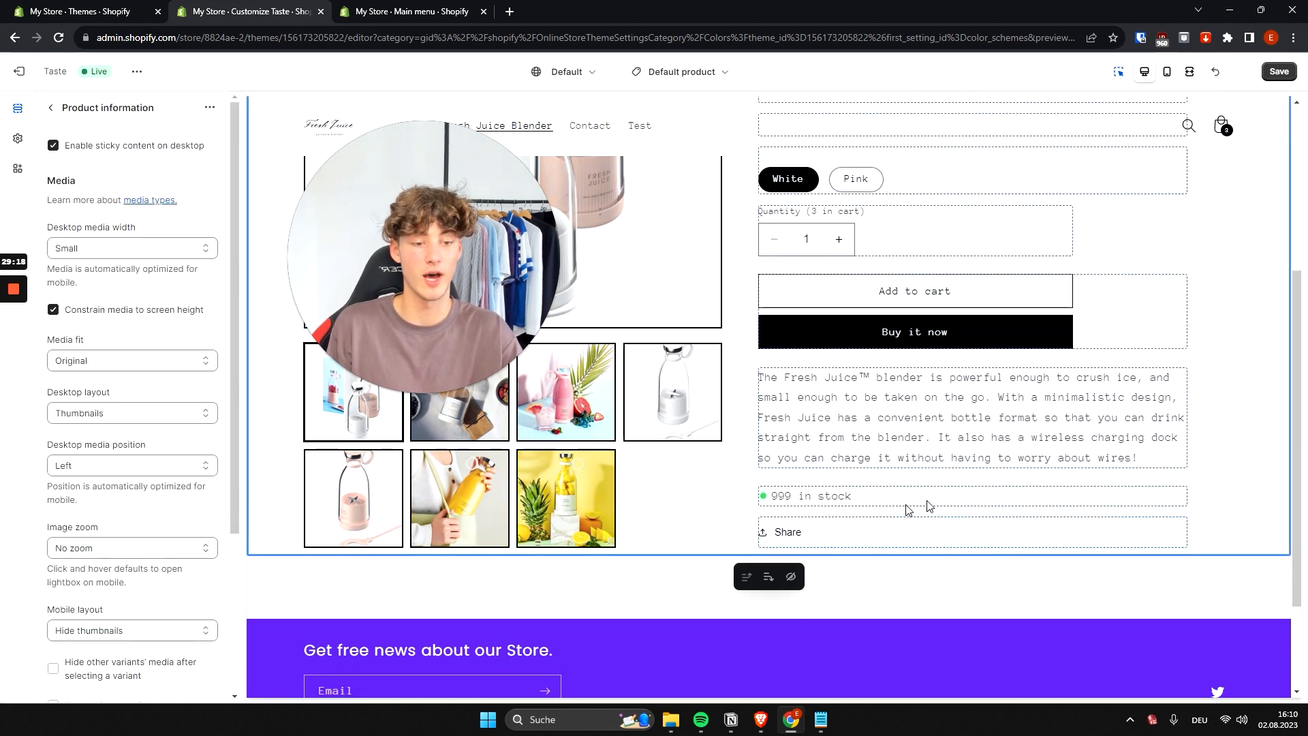
pyautogui.click(974, 492)
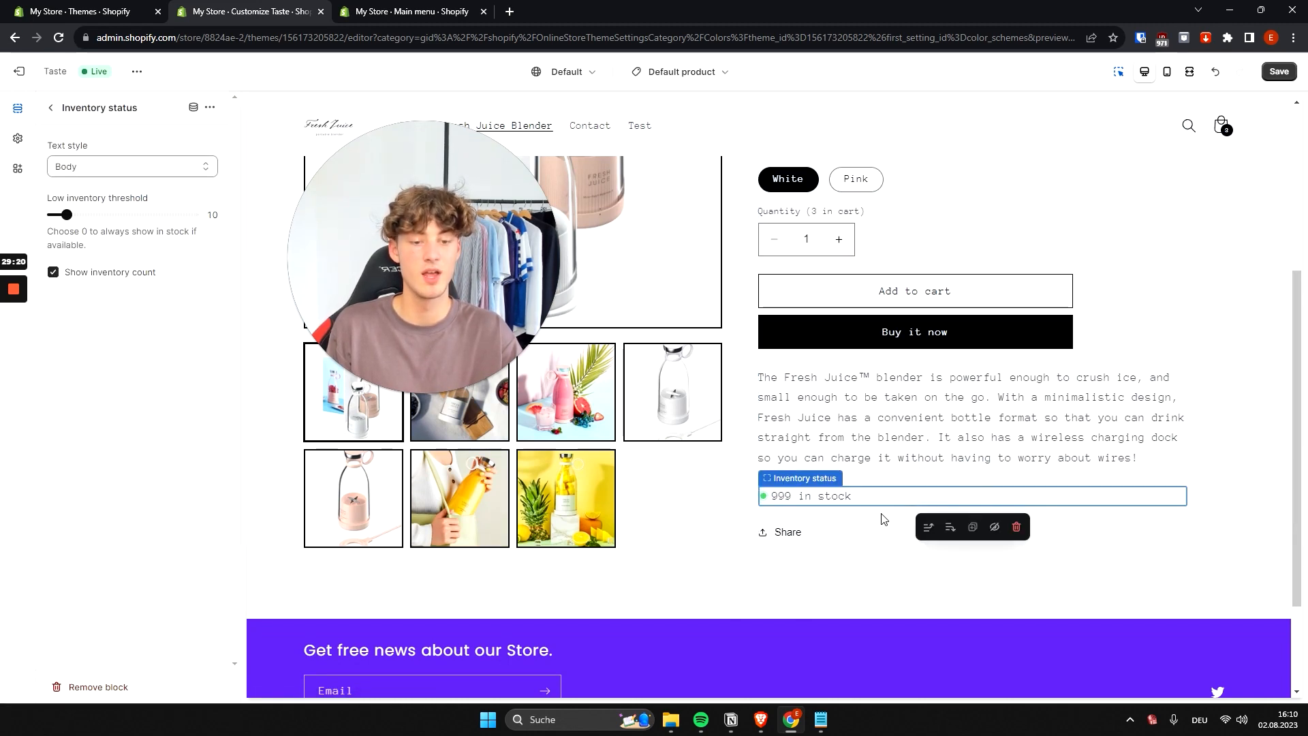
pyautogui.click(911, 516)
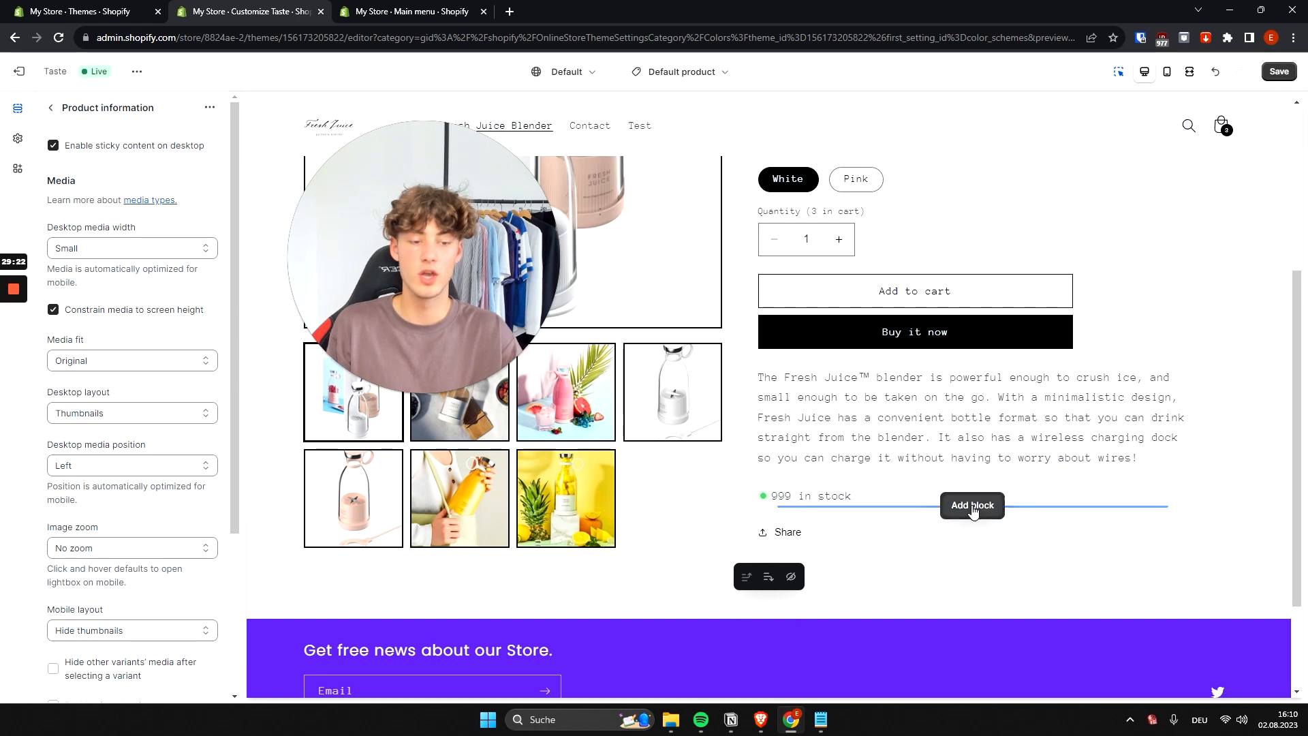
pyautogui.click(972, 505)
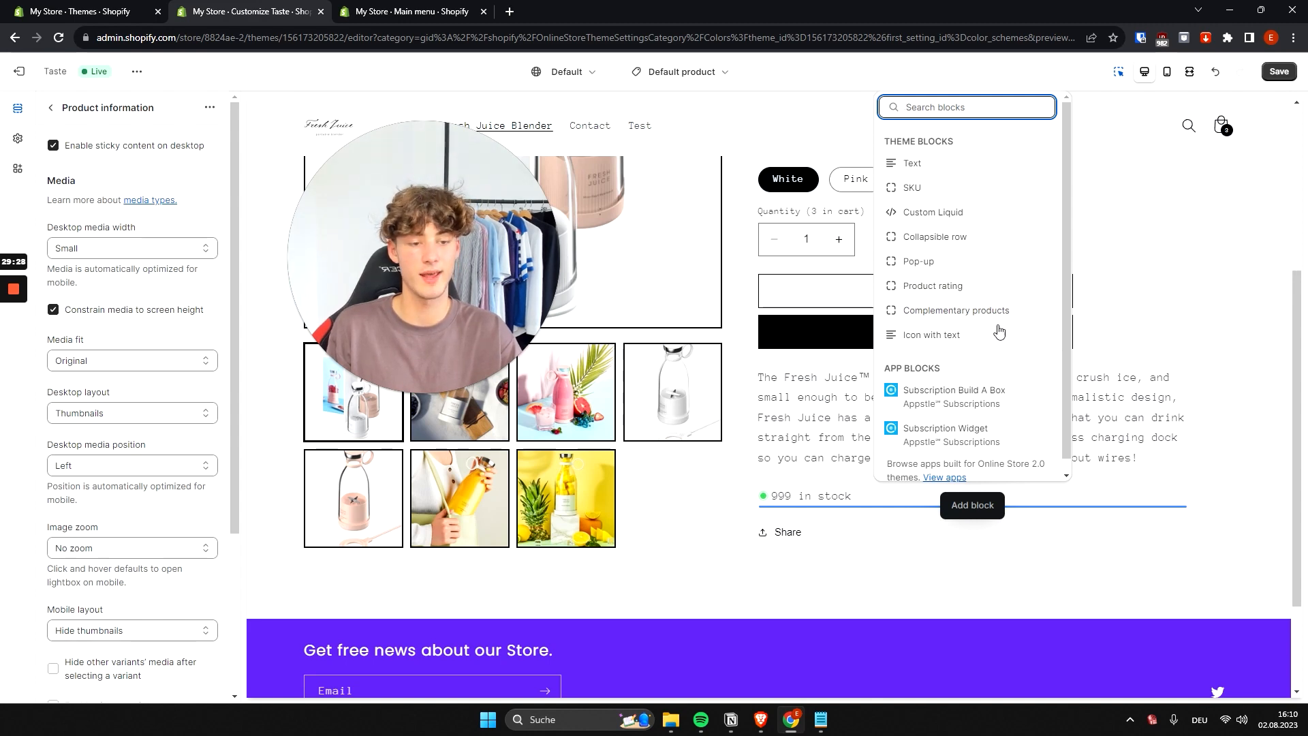
pyautogui.click(859, 597)
pyautogui.click(670, 606)
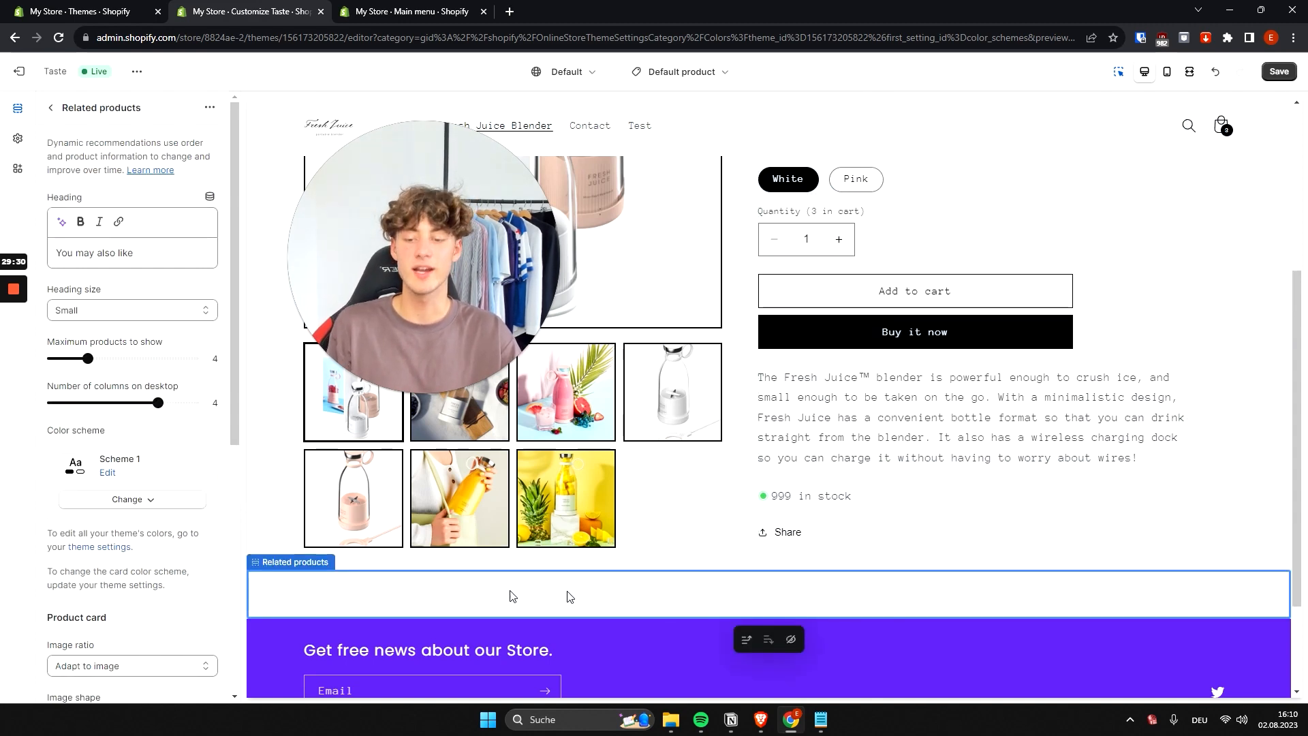
# Leave the Related products settings and add a Collapsible content section to the product template
pyautogui.click(51, 108)
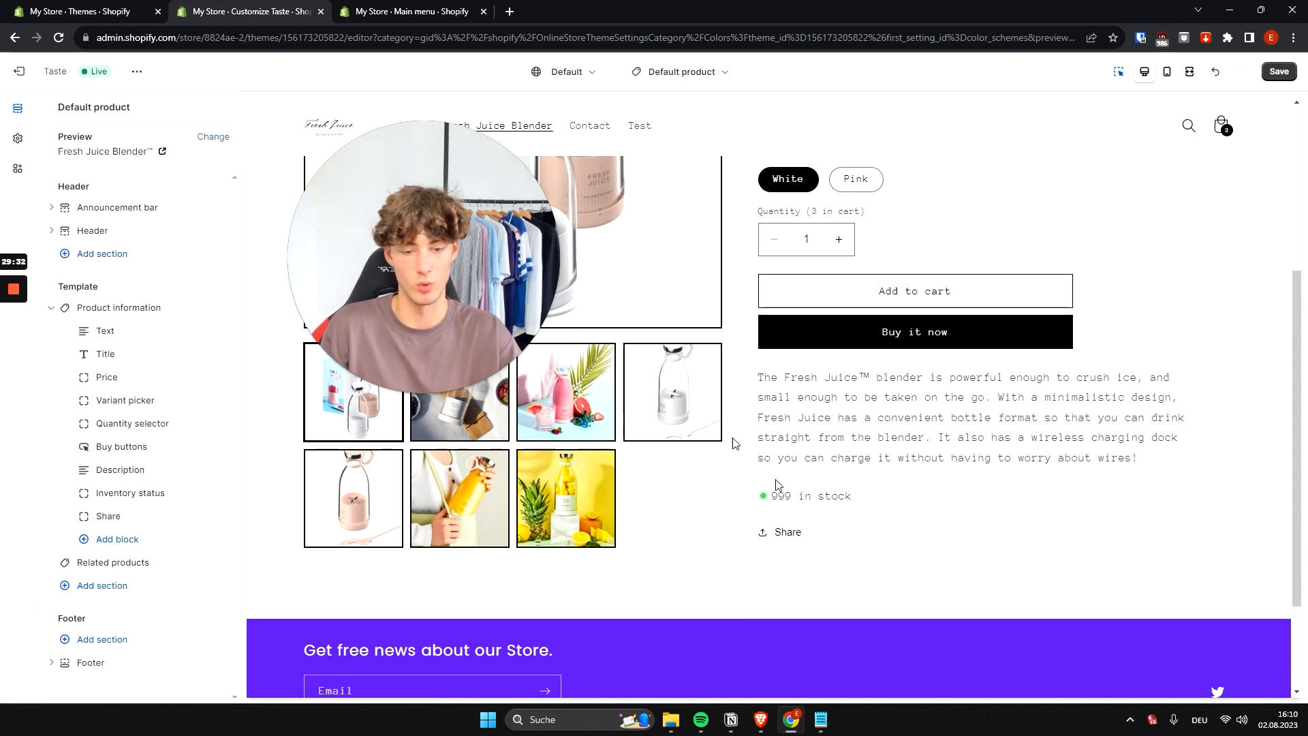
pyautogui.click(110, 589)
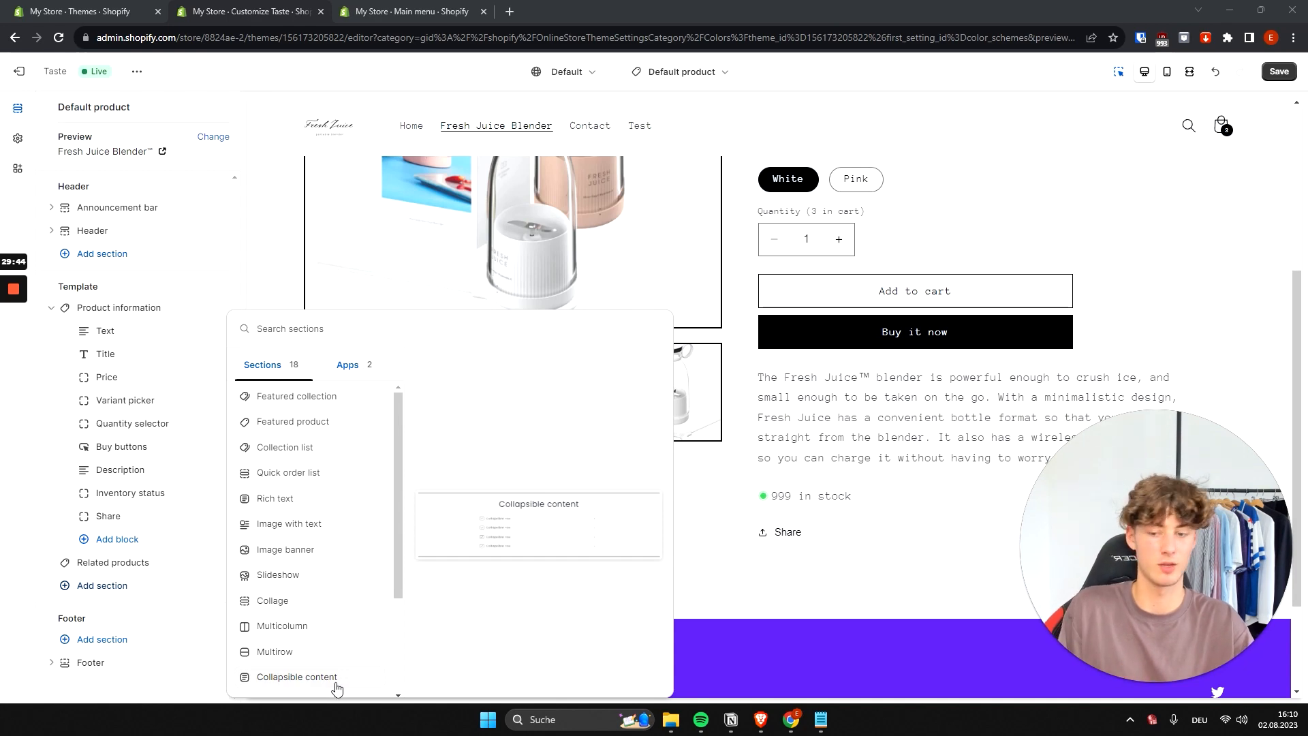
pyautogui.click(293, 678)
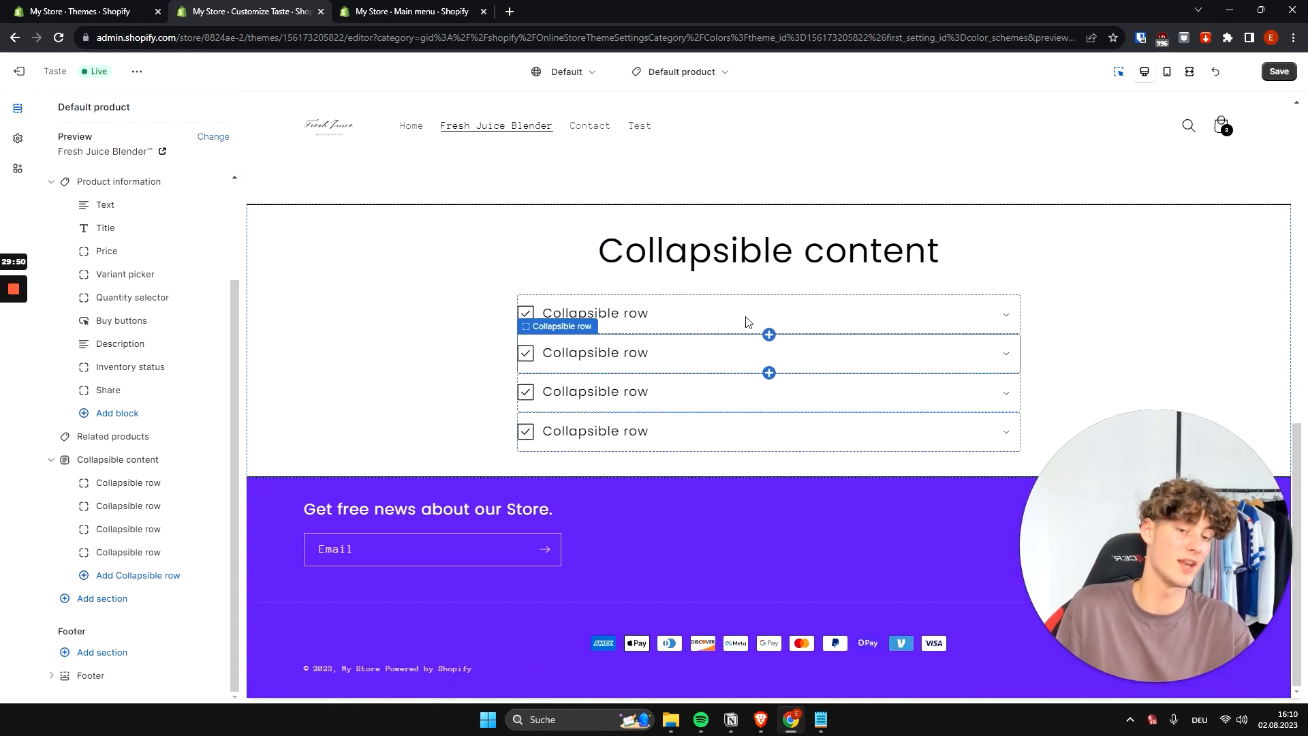
# Change the first collapsible row's heading to "How long does the shipping take?"
pyautogui.click(553, 314)
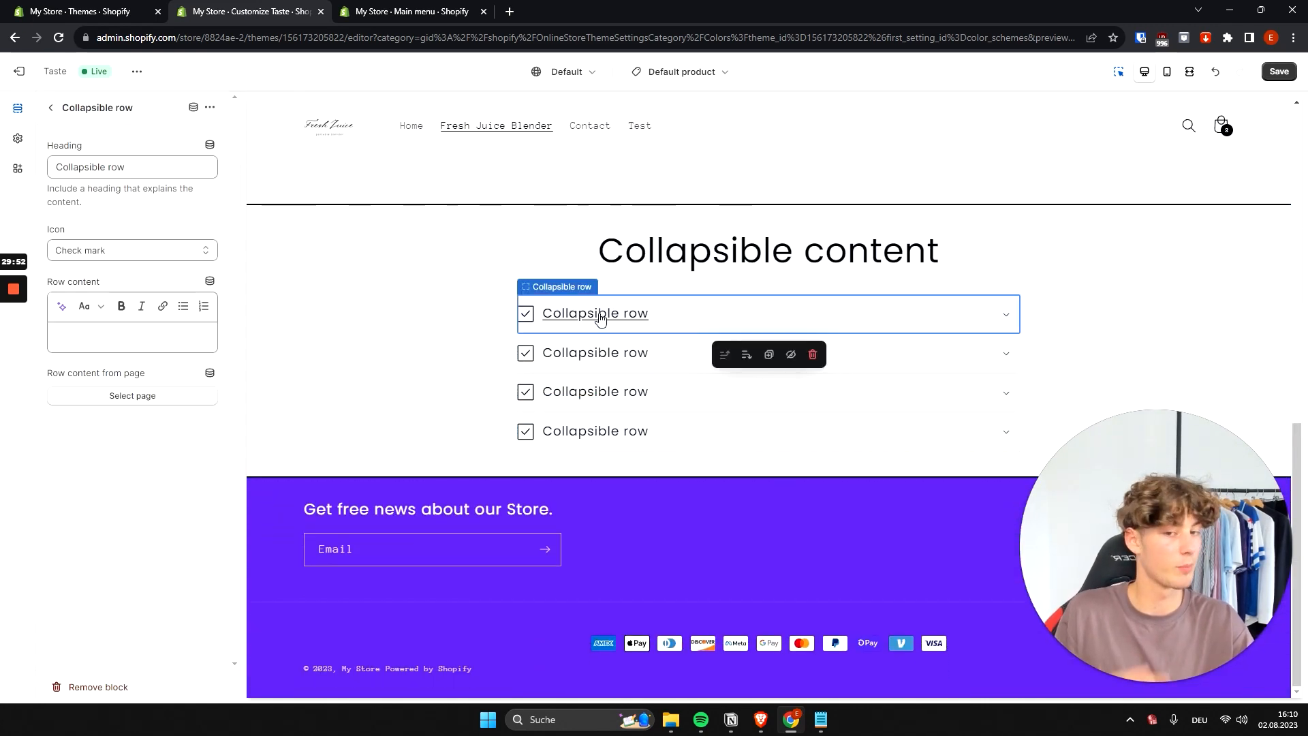
pyautogui.click(129, 168)
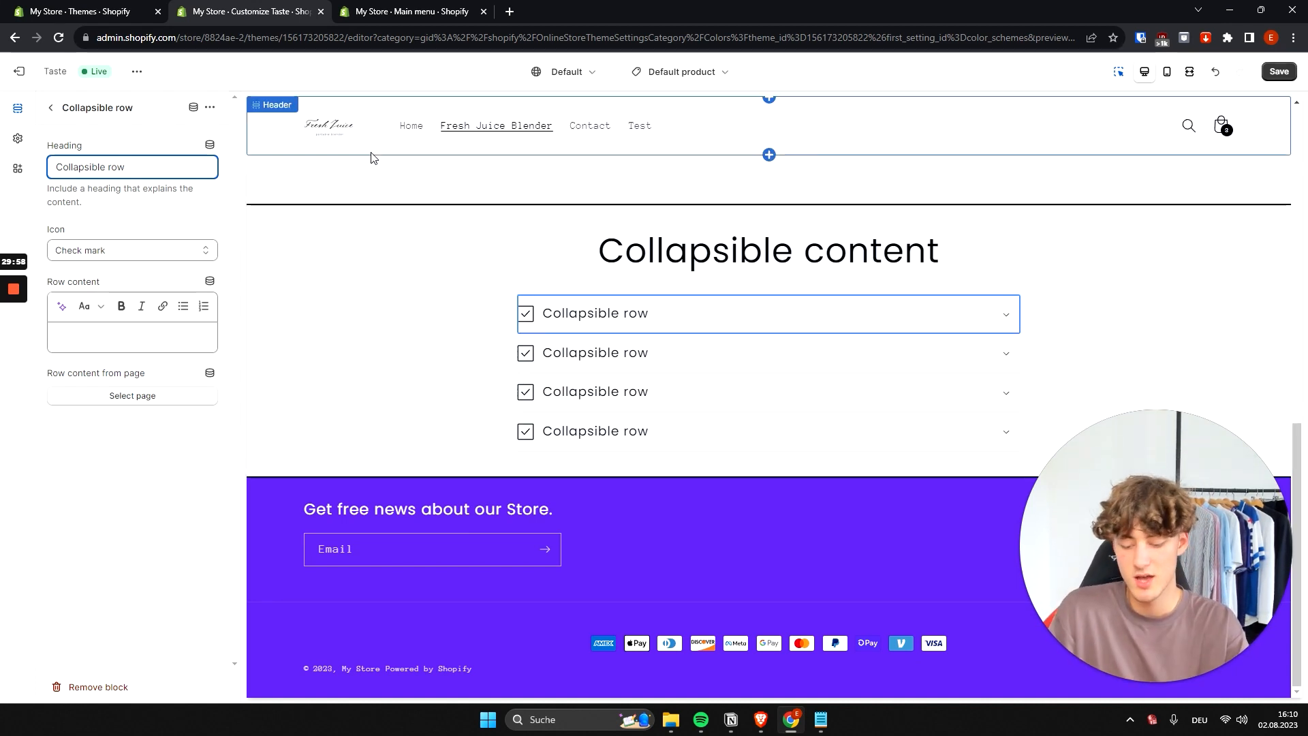
pyautogui.hotkey('ctrl', 'a')
pyautogui.press('BackSpace')
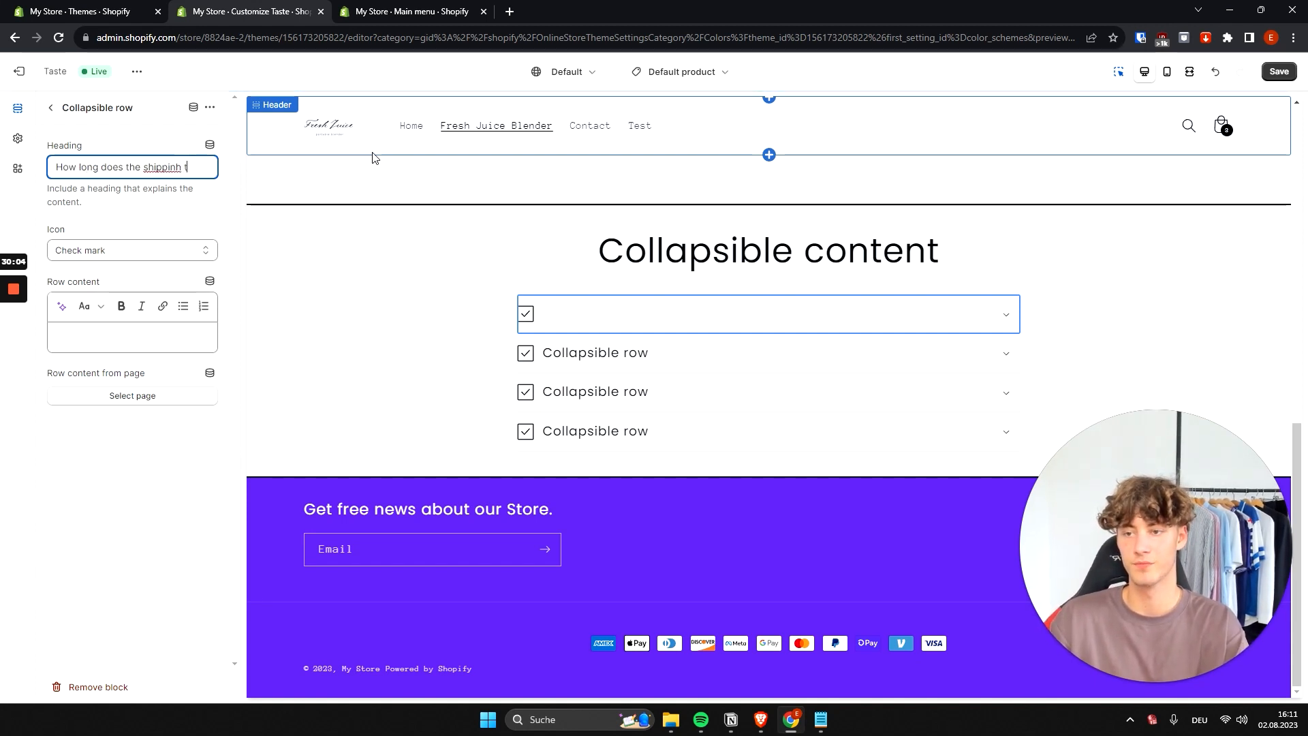
pyautogui.press('BackSpace')
pyautogui.press('BackSpace')
pyautogui.press('BackSpace')
pyautogui.write('g take?')
# Generate suggestions for the row's content from the description "shipping, 1 - 2 weeks, depending your location" in the Expert tone
pyautogui.press('Tab')
pyautogui.press('Tab')
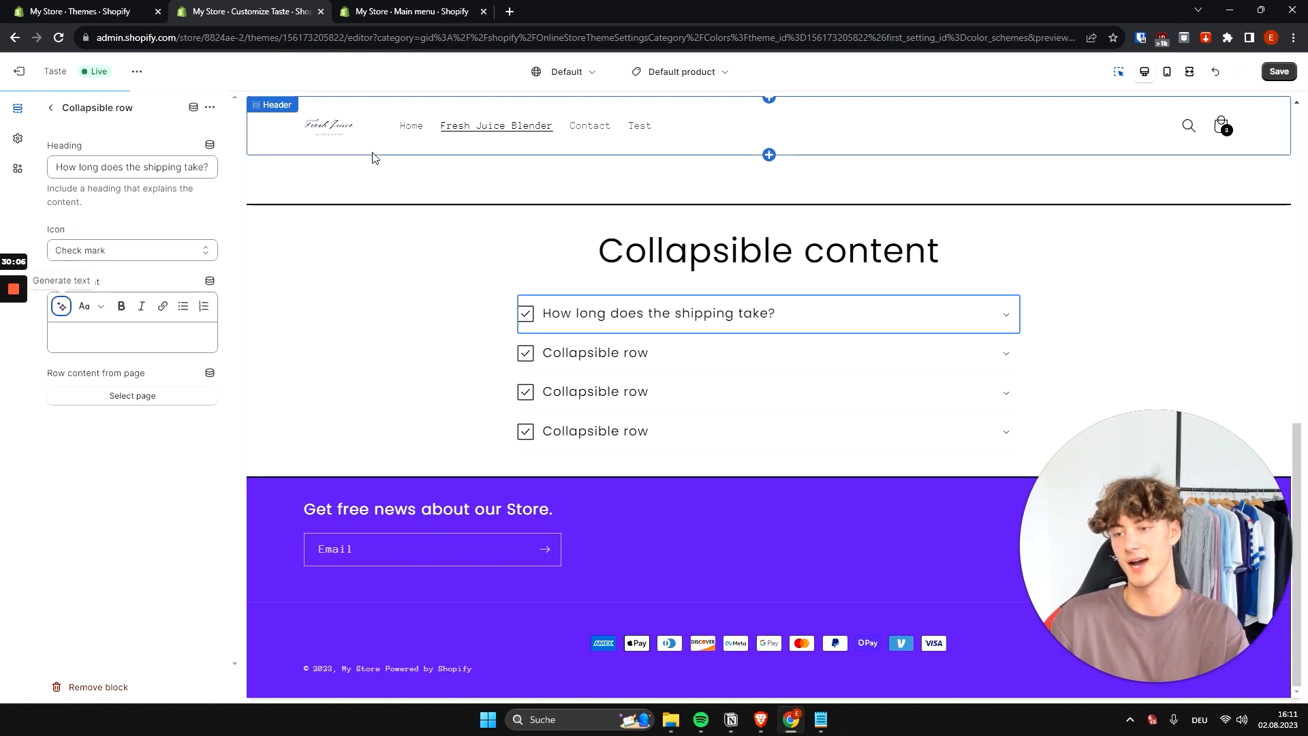
pyautogui.press('Tab')
pyautogui.press('Tab')
pyautogui.press('Tab')
pyautogui.press('Tab')
pyautogui.press('Tab')
pyautogui.press('Tab')
pyautogui.press('Tab')
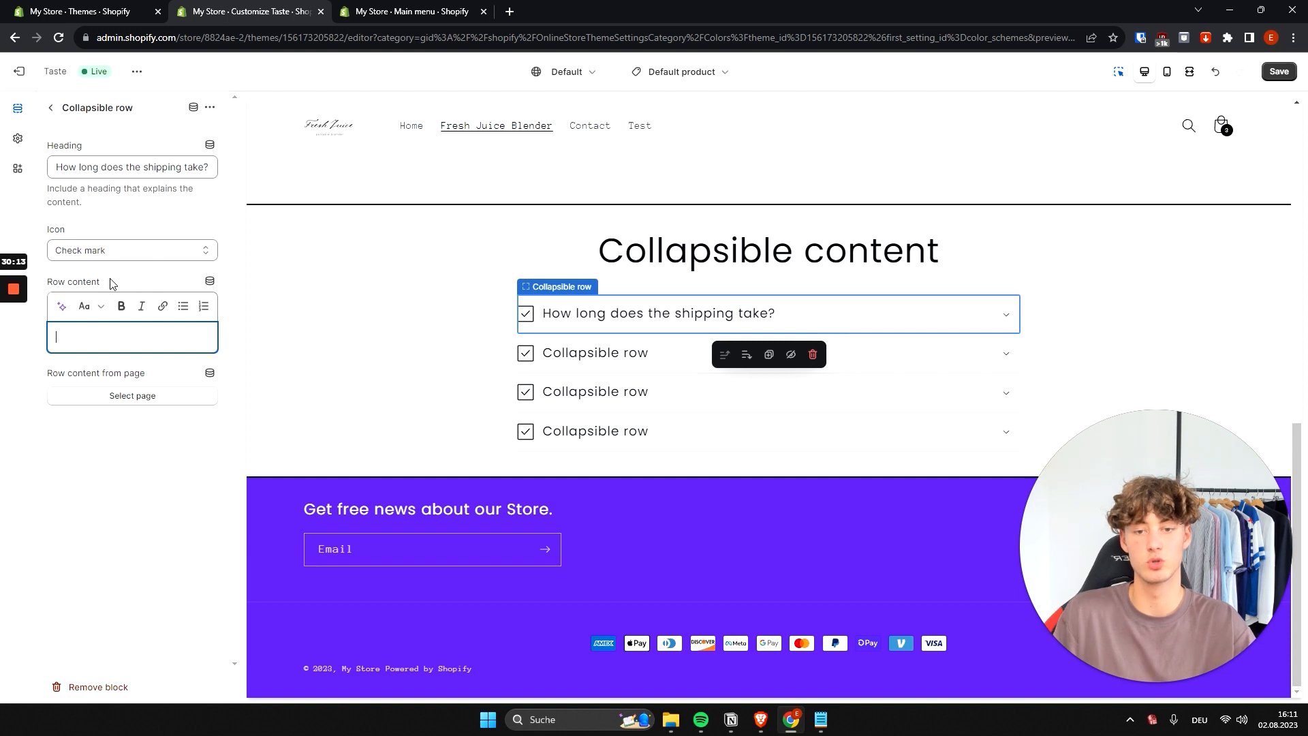
pyautogui.click(65, 305)
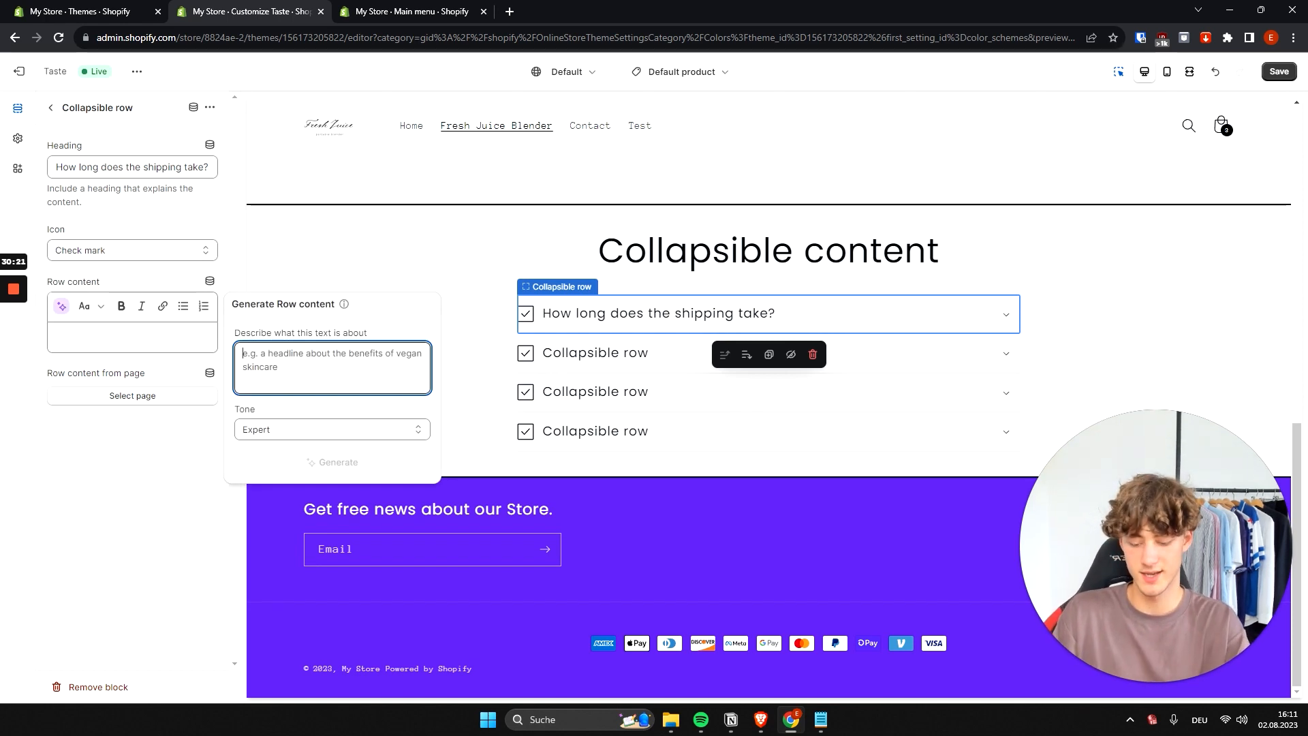
pyautogui.write('shipping, ')
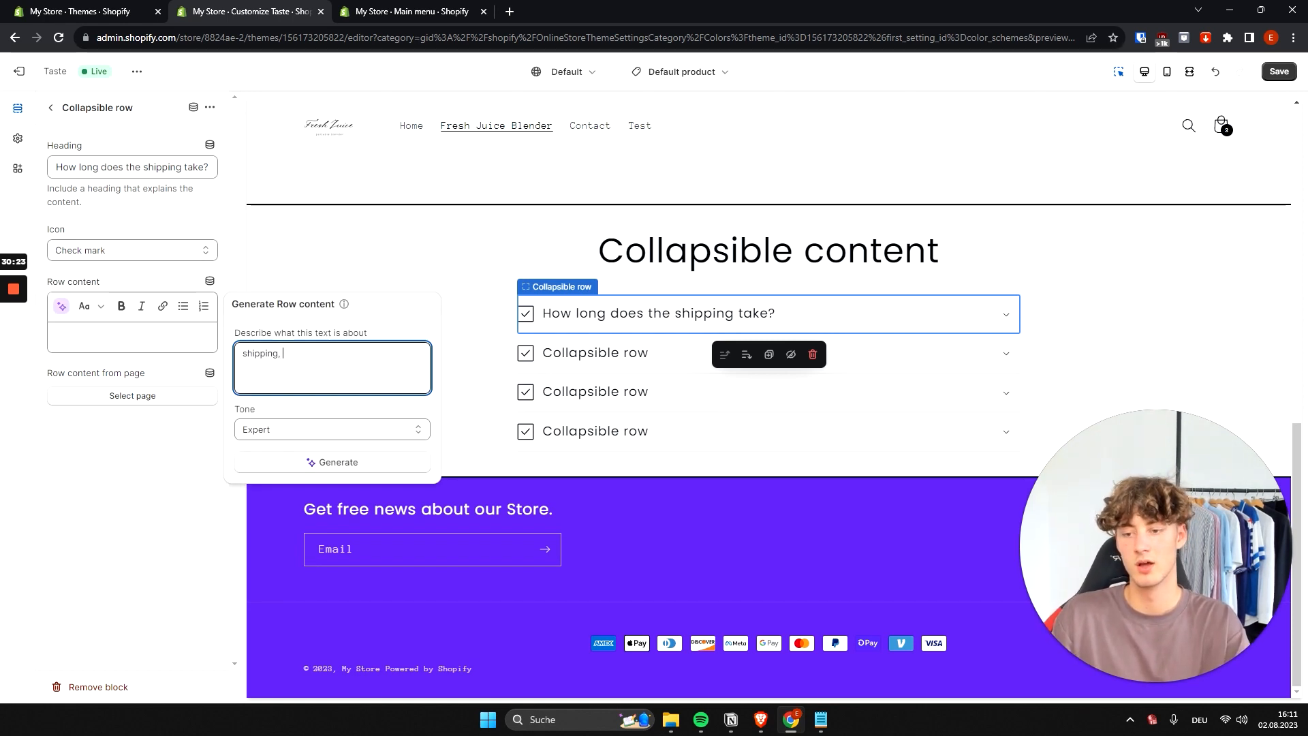
pyautogui.write('1 - 2 weeks, depe')
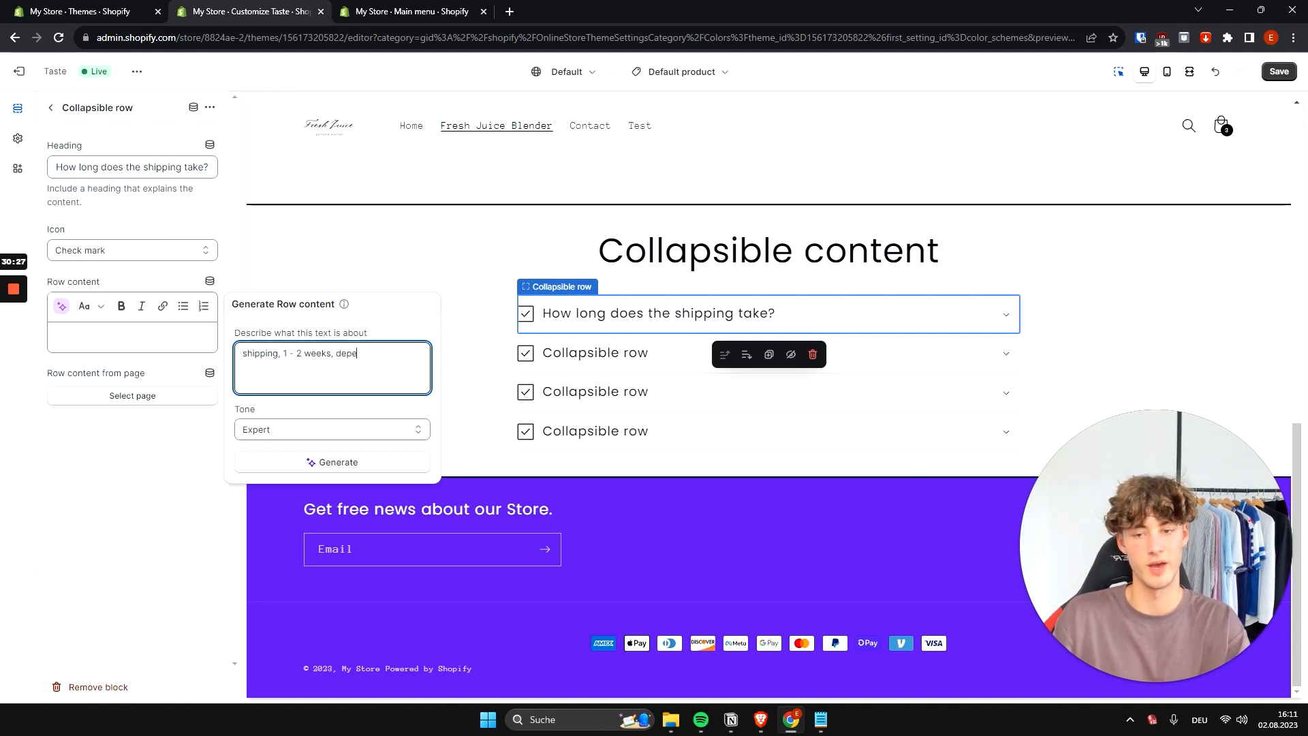
pyautogui.write('nding your loca')
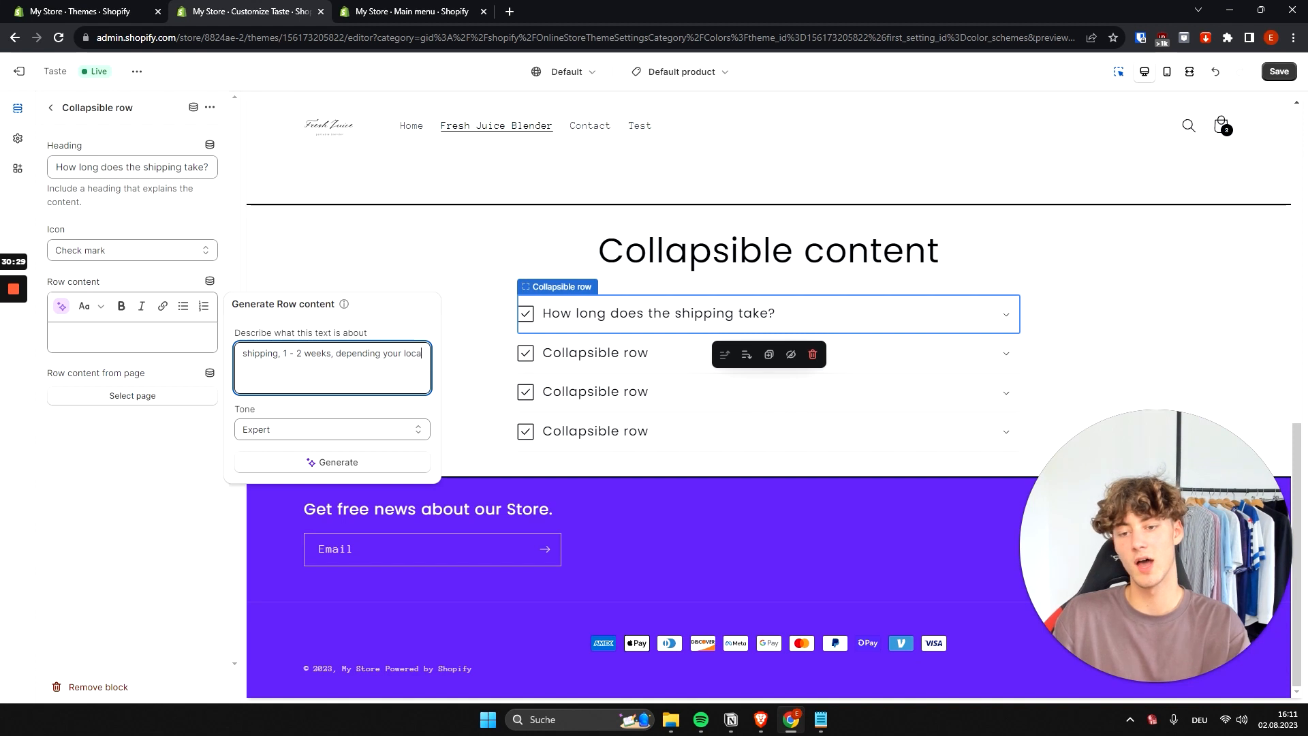
pyautogui.write('tion')
pyautogui.click(322, 462)
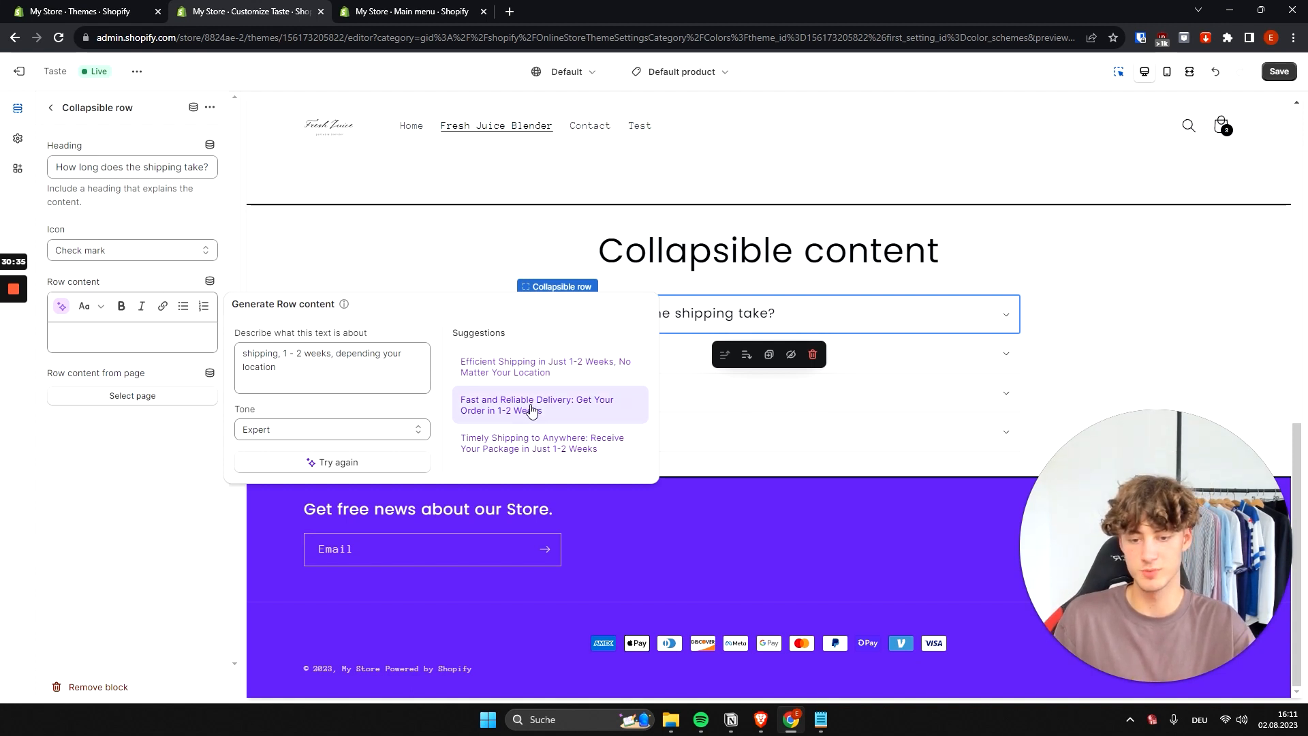
# Use the suggestion "Efficient Shipping in Just 1-2 Weeks, No Matter Your Location" as the row content and expand the row in the preview
pyautogui.click(499, 374)
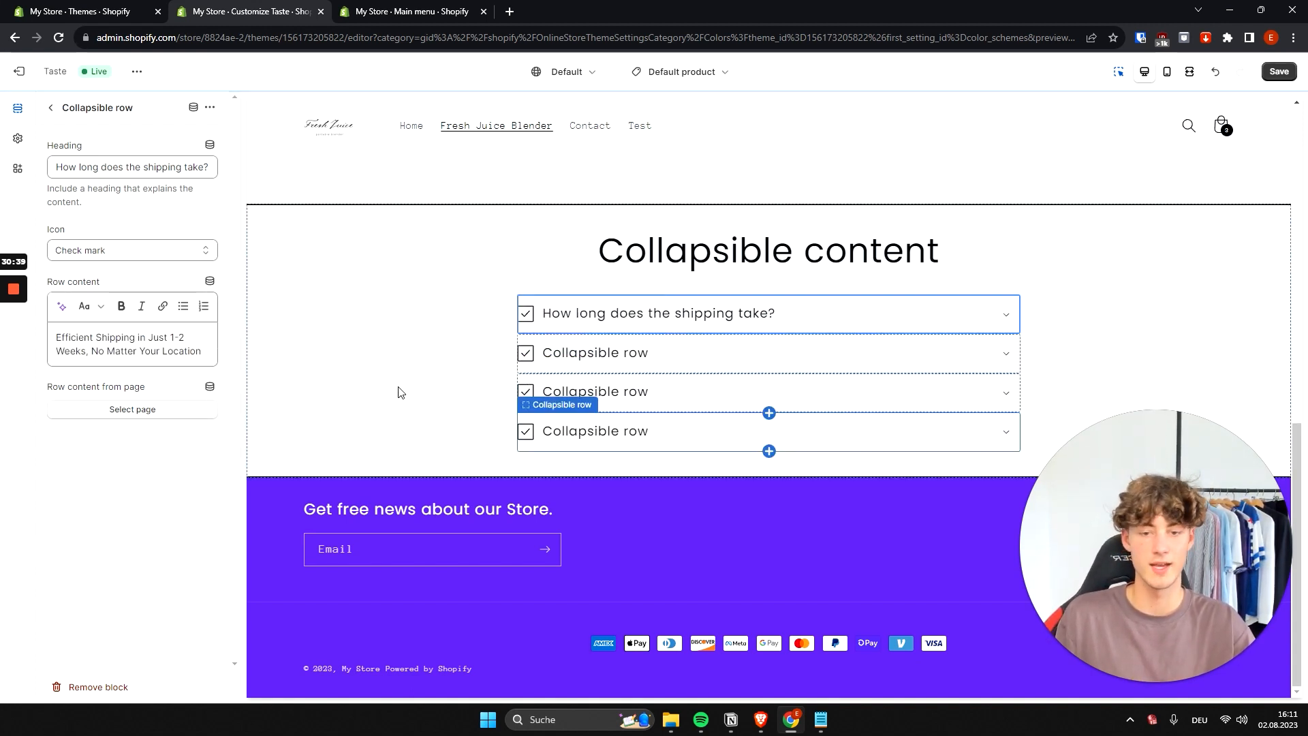
pyautogui.click(1011, 319)
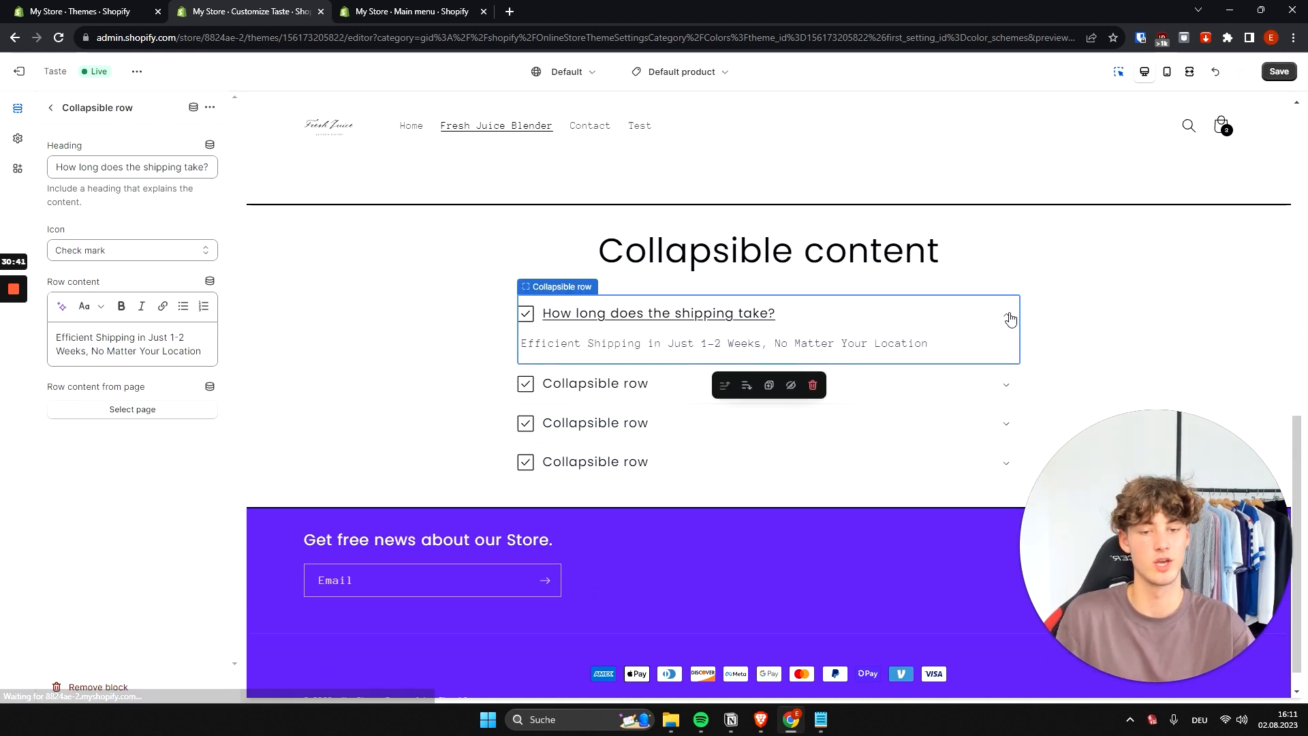
pyautogui.click(1010, 321)
pyautogui.click(891, 321)
pyautogui.rightClick(623, 366)
pyautogui.press('Escape')
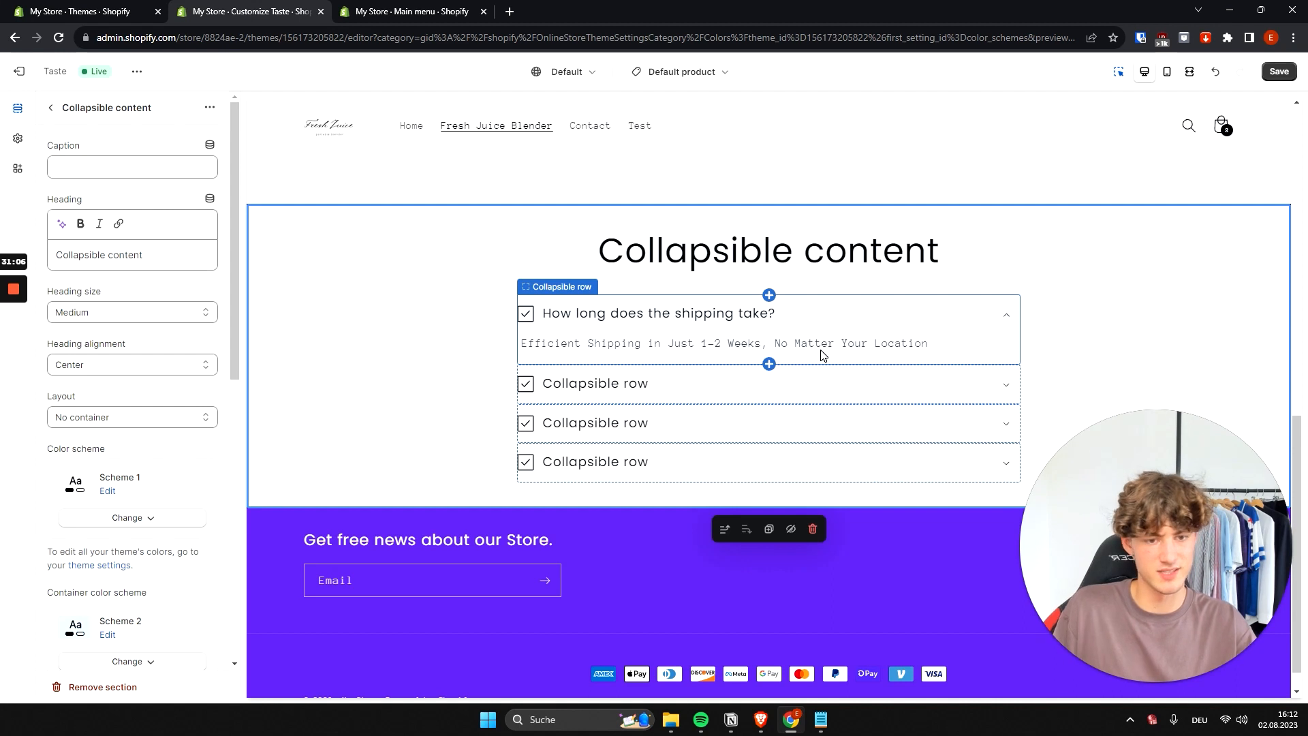
# Replace "No Matter Your Location" in the shipping row's content with "Depending on your location."
pyautogui.click(823, 354)
pyautogui.moveTo(91, 351); pyautogui.dragTo(201, 351)
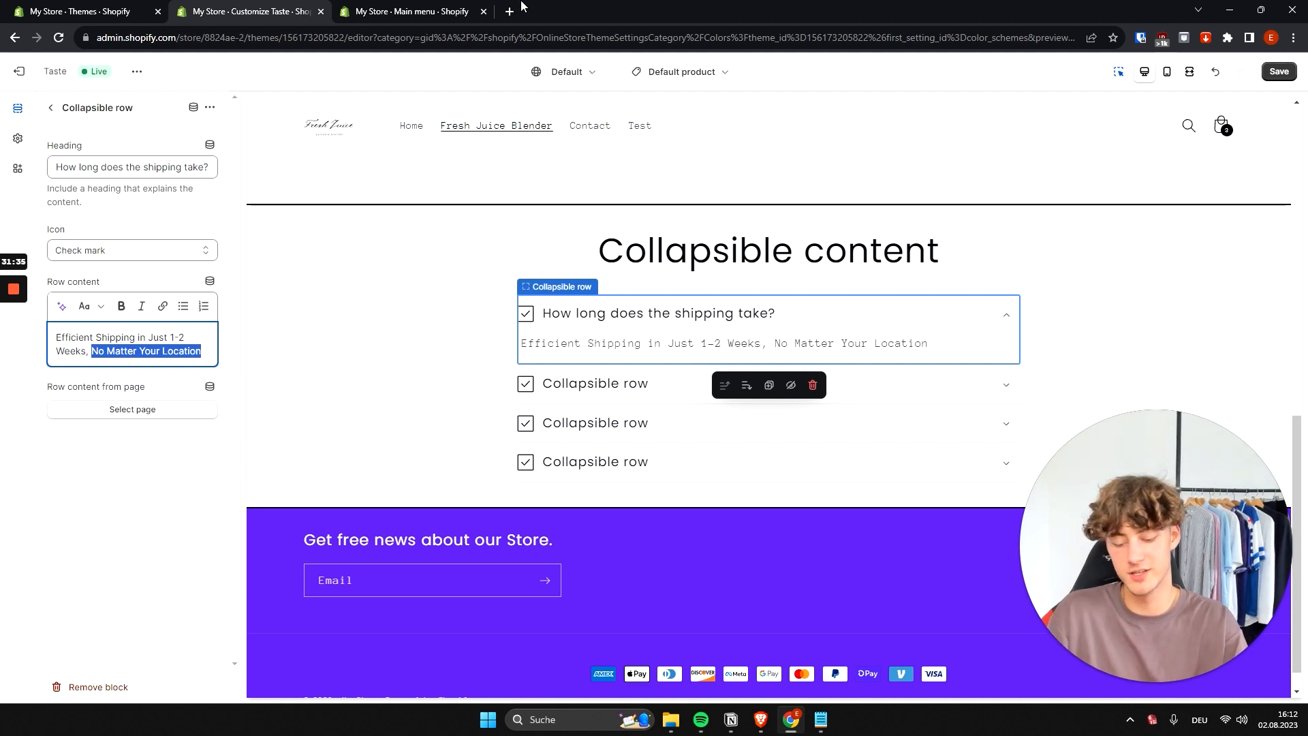
pyautogui.write('Dp')
pyautogui.write('pending ')
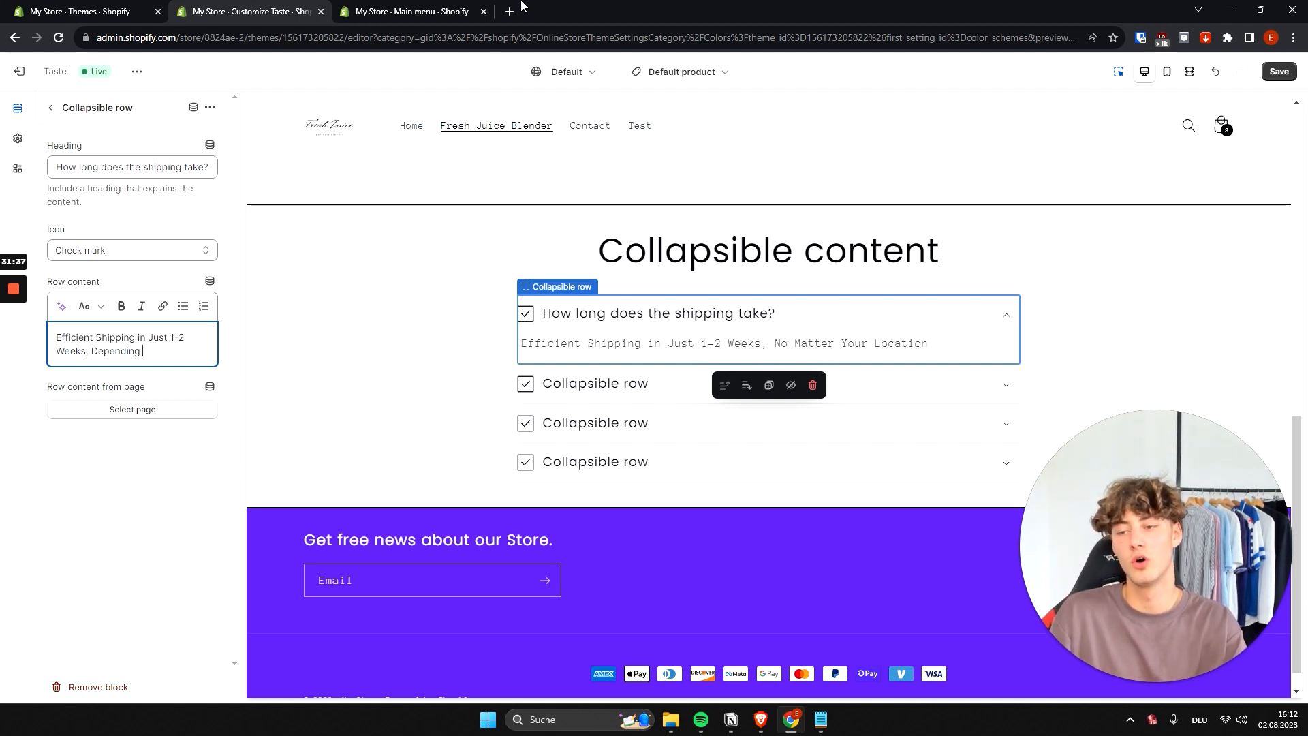
pyautogui.write('on your location.')
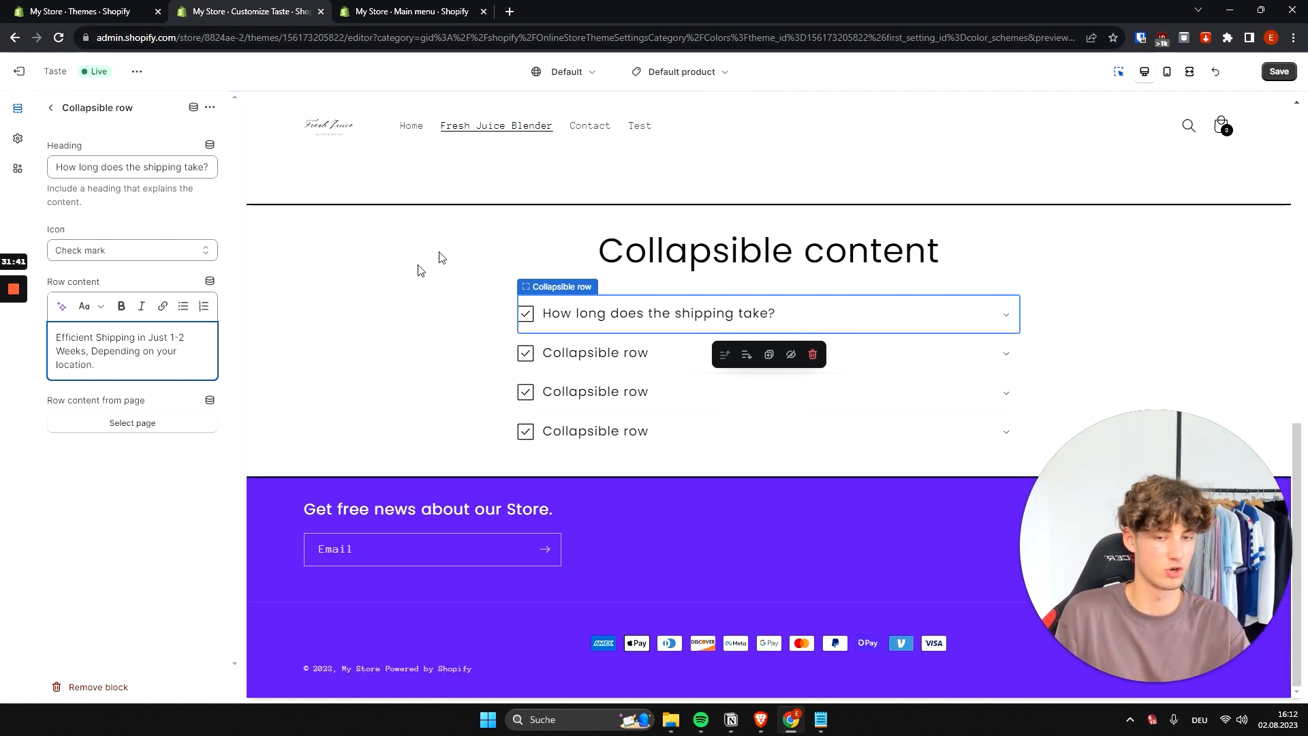
# Change the shipping row's icon to Truck
pyautogui.click(522, 333)
pyautogui.click(524, 325)
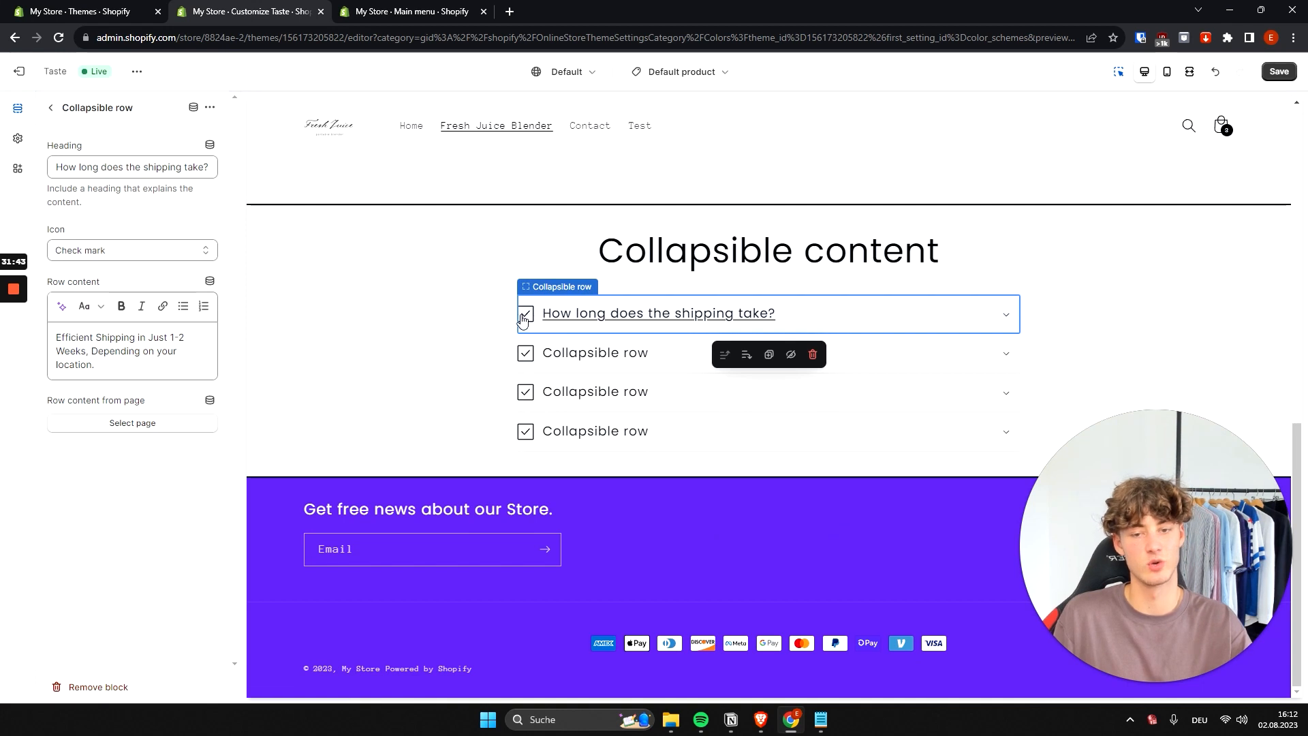
pyautogui.click(528, 327)
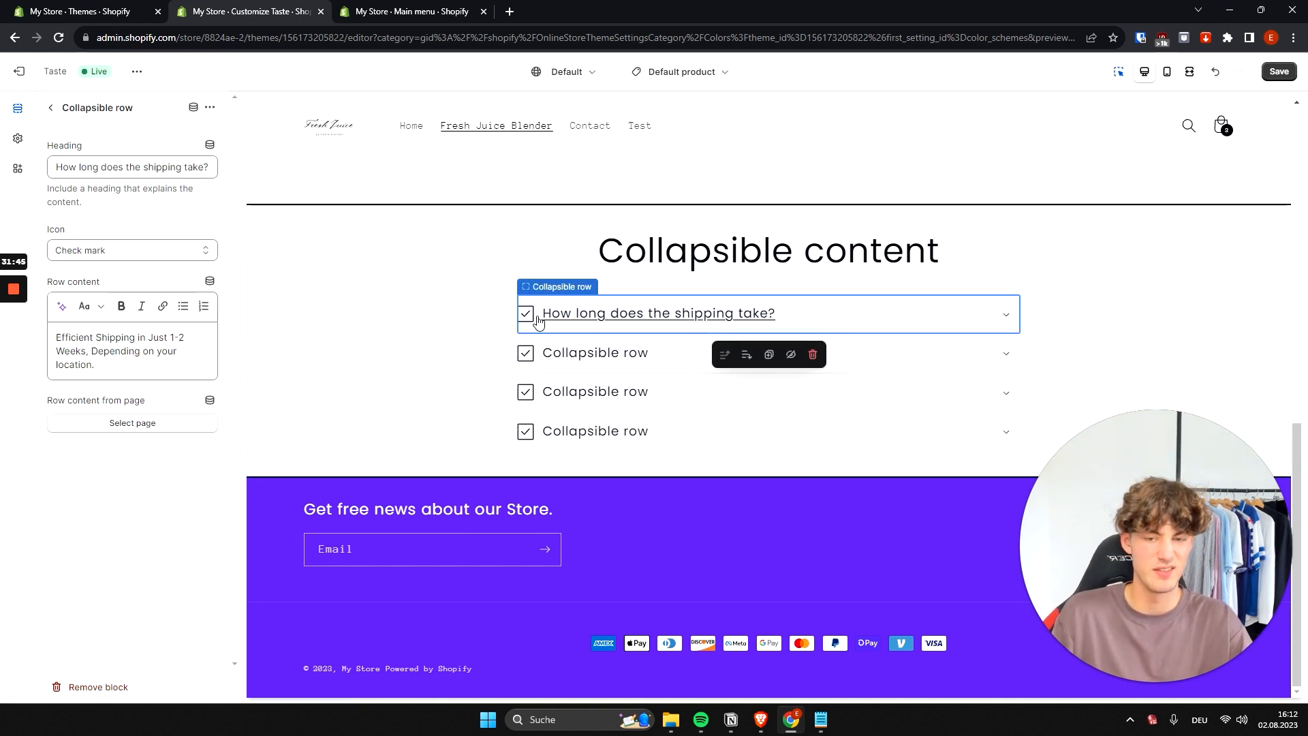
pyautogui.click(176, 251)
pyautogui.scroll(-5, 189, 372)
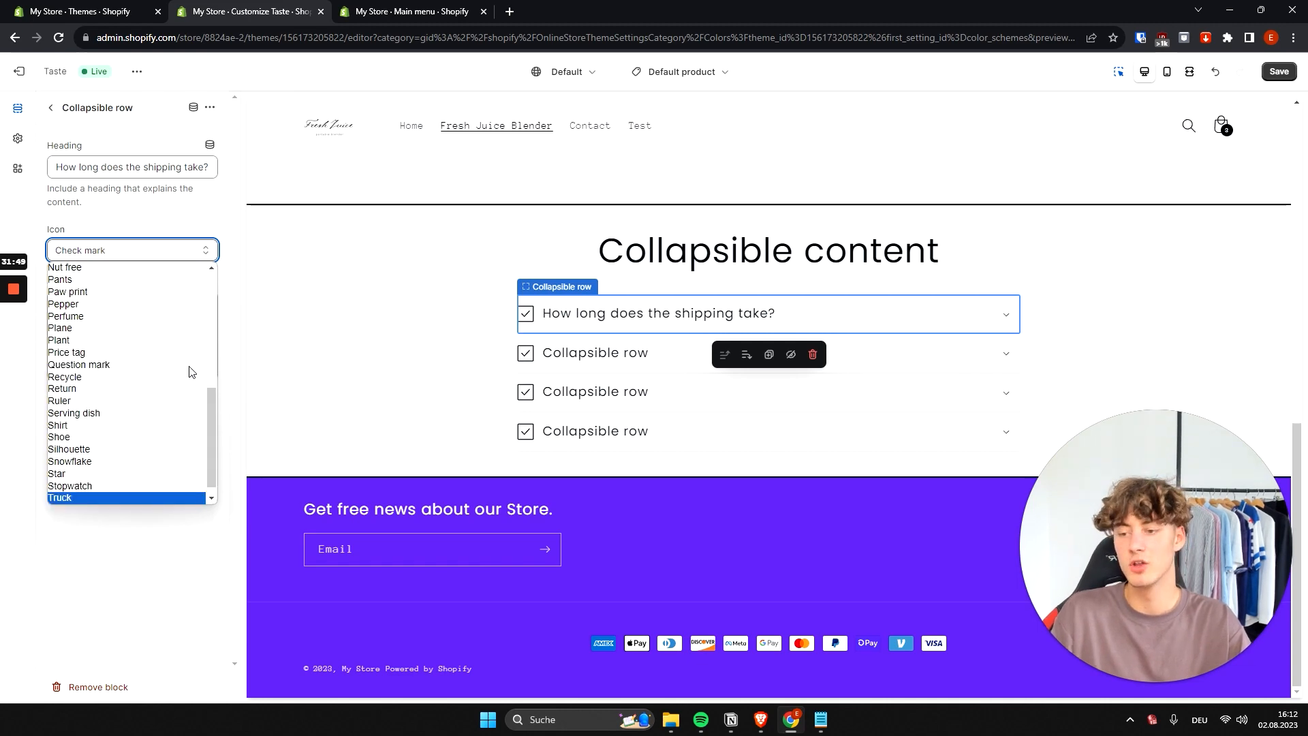
pyautogui.click(68, 498)
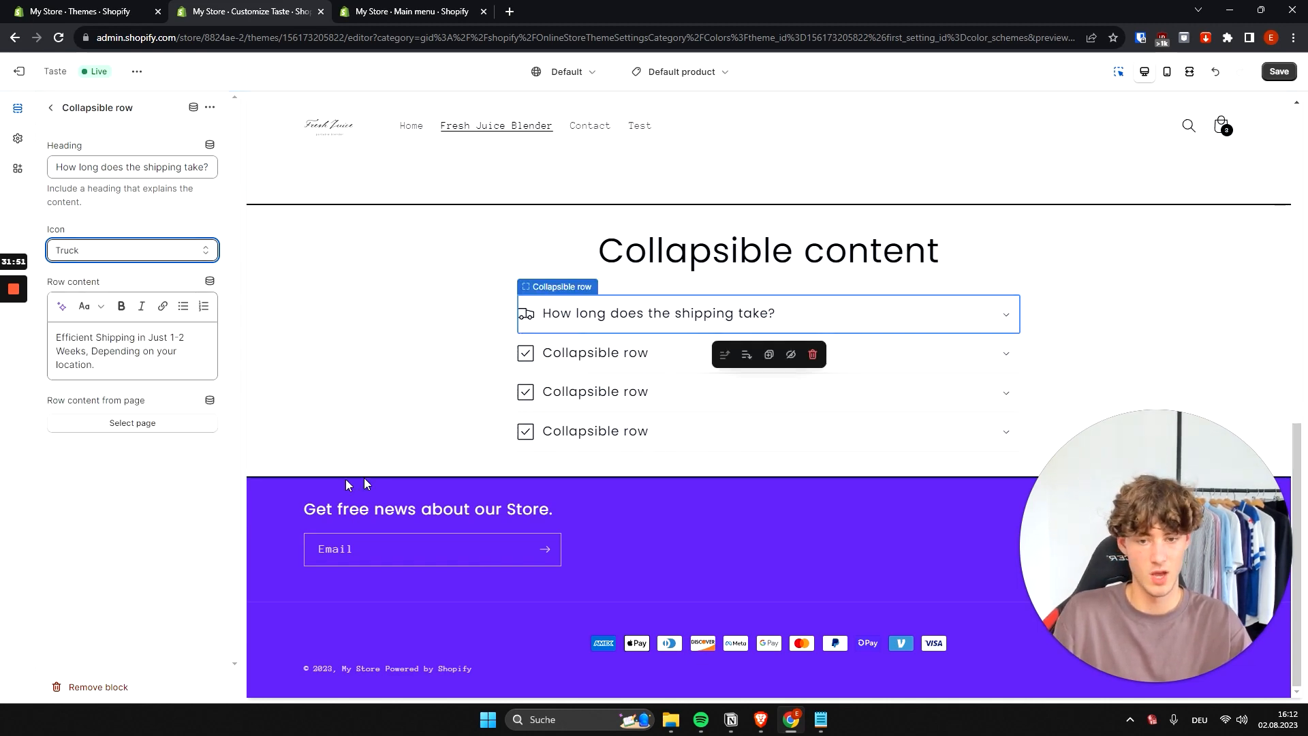
# Change the second collapsible row's heading to "How long does the Battery last?"
pyautogui.click(768, 293)
pyautogui.click(675, 365)
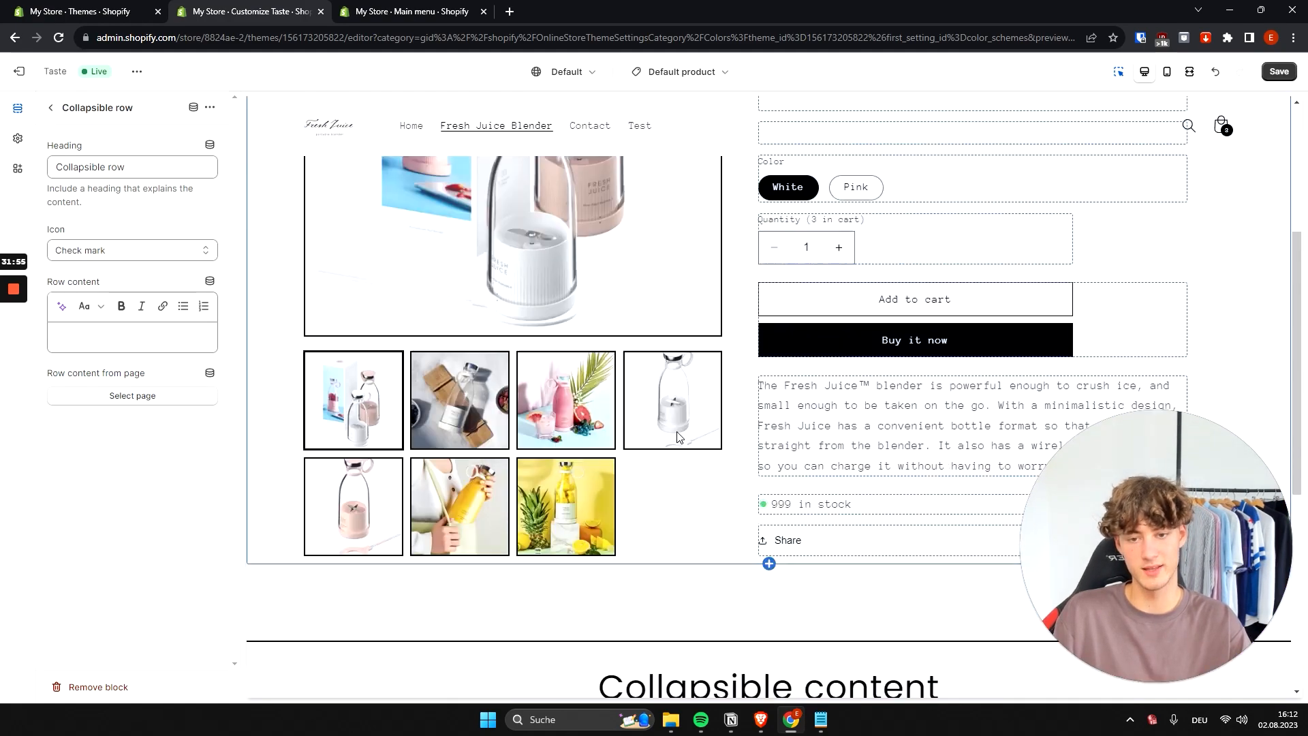
pyautogui.click(123, 338)
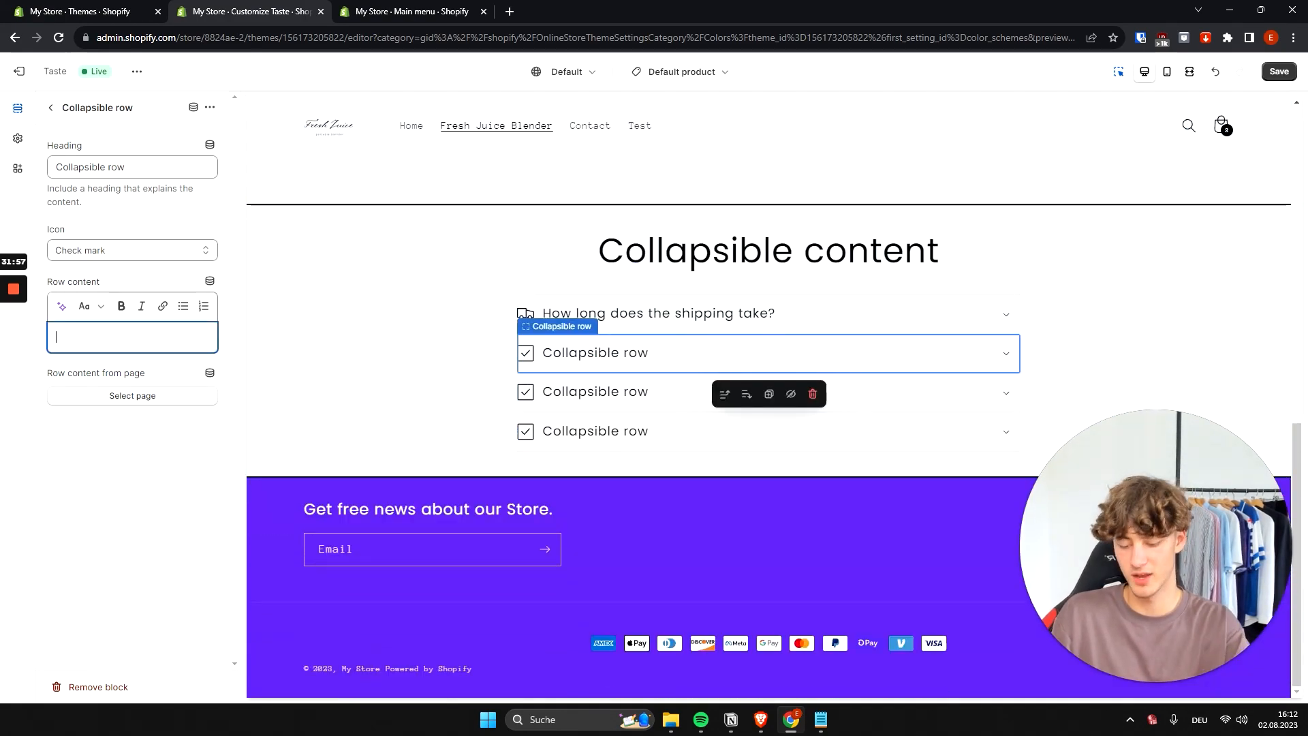
pyautogui.tripleClick(136, 167)
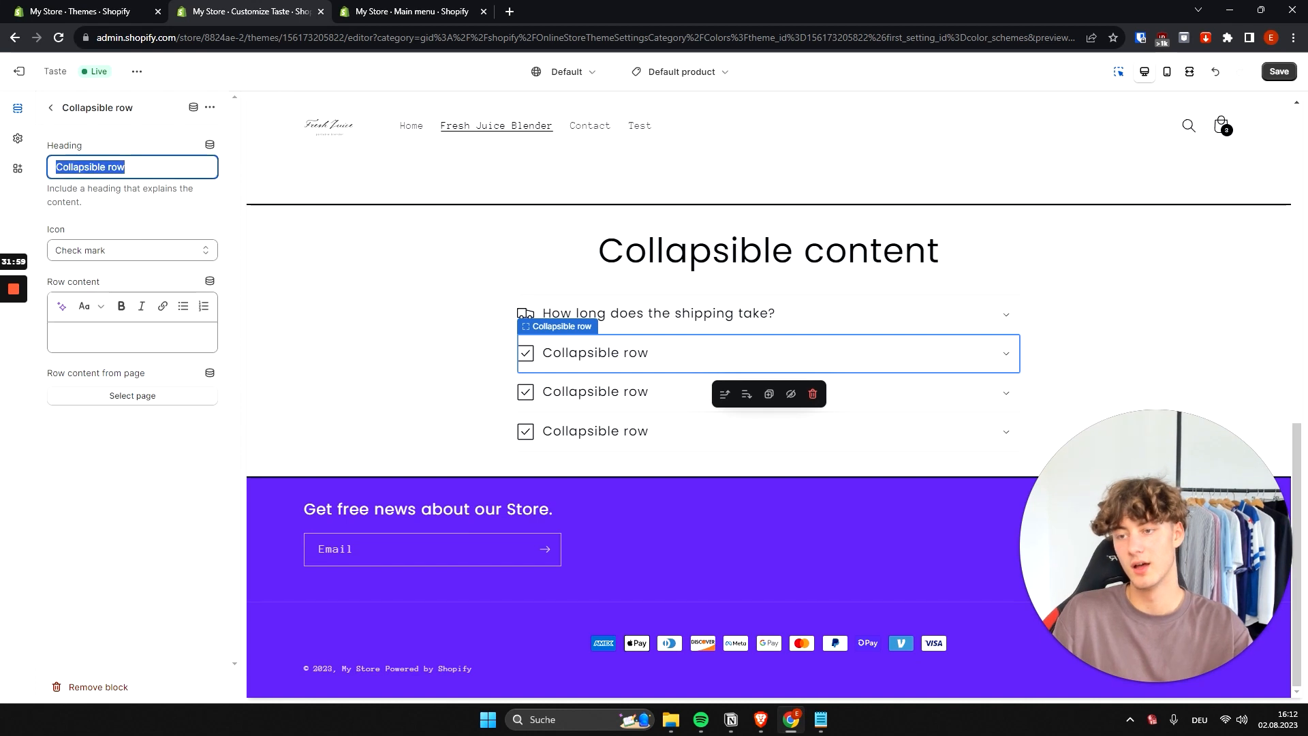
pyautogui.write('How lo')
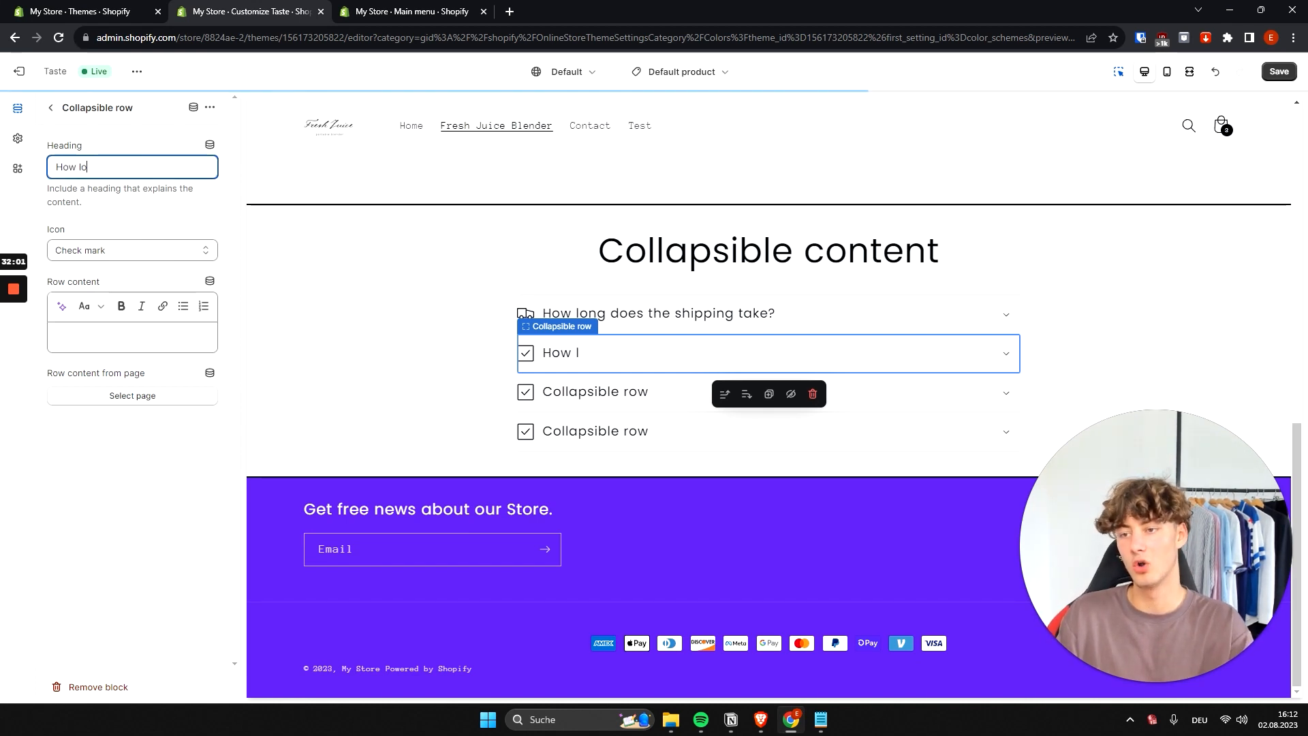
pyautogui.write('ng does the Ba')
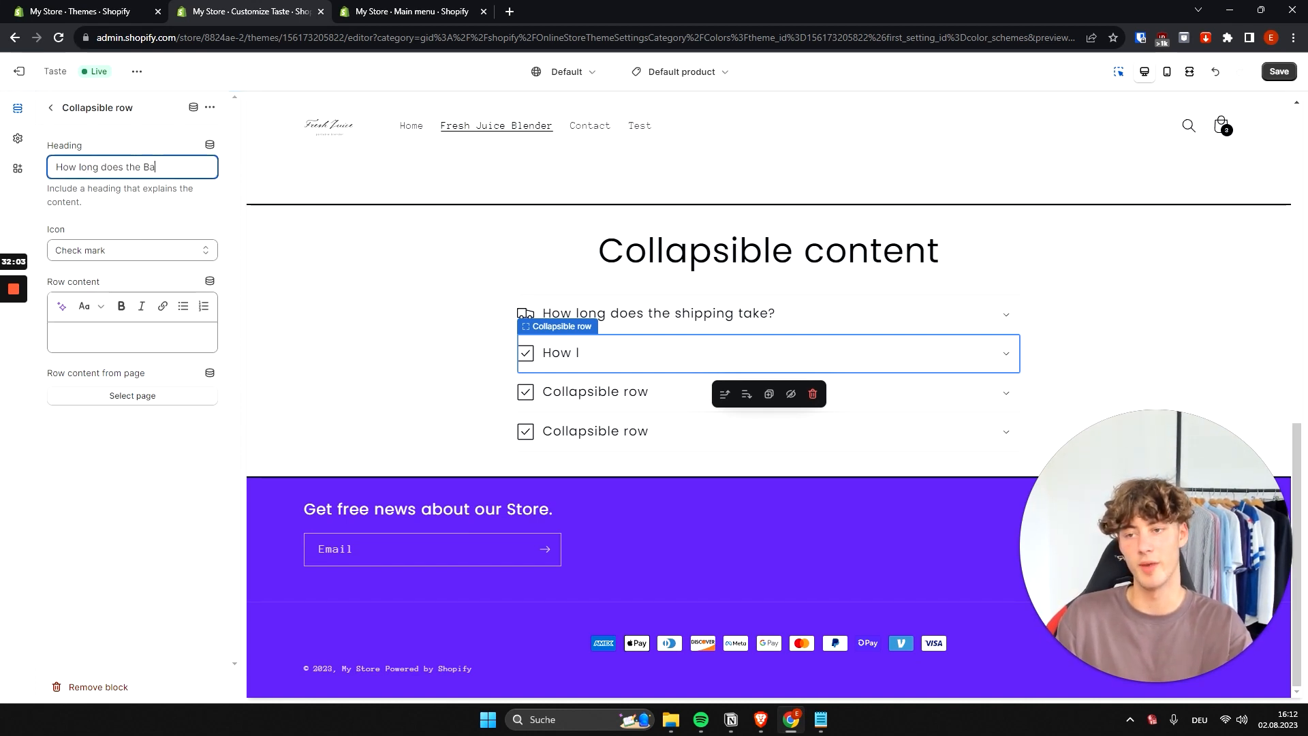
pyautogui.write('ttery last?')
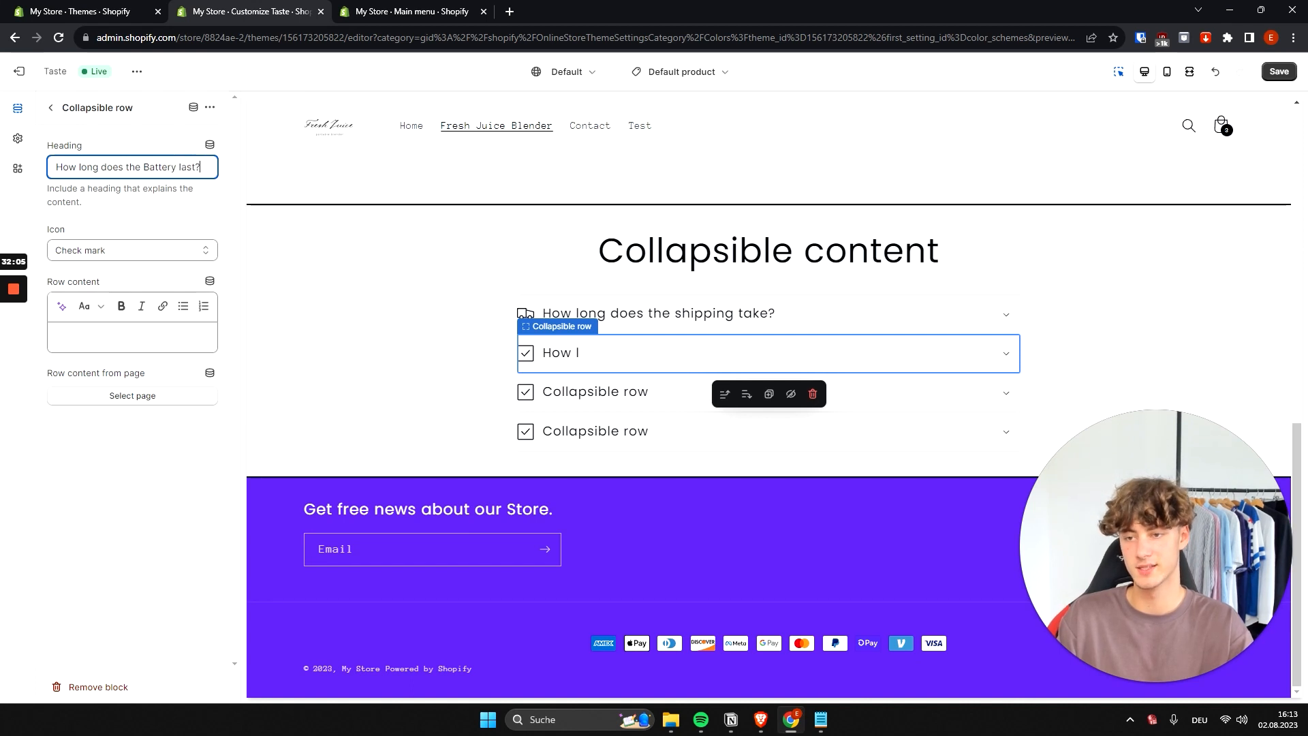
# Enter "- 1400mAh battery (good for 20 blends with 3h charge)" as the battery row's content and check it in the preview
pyautogui.click(132, 337)
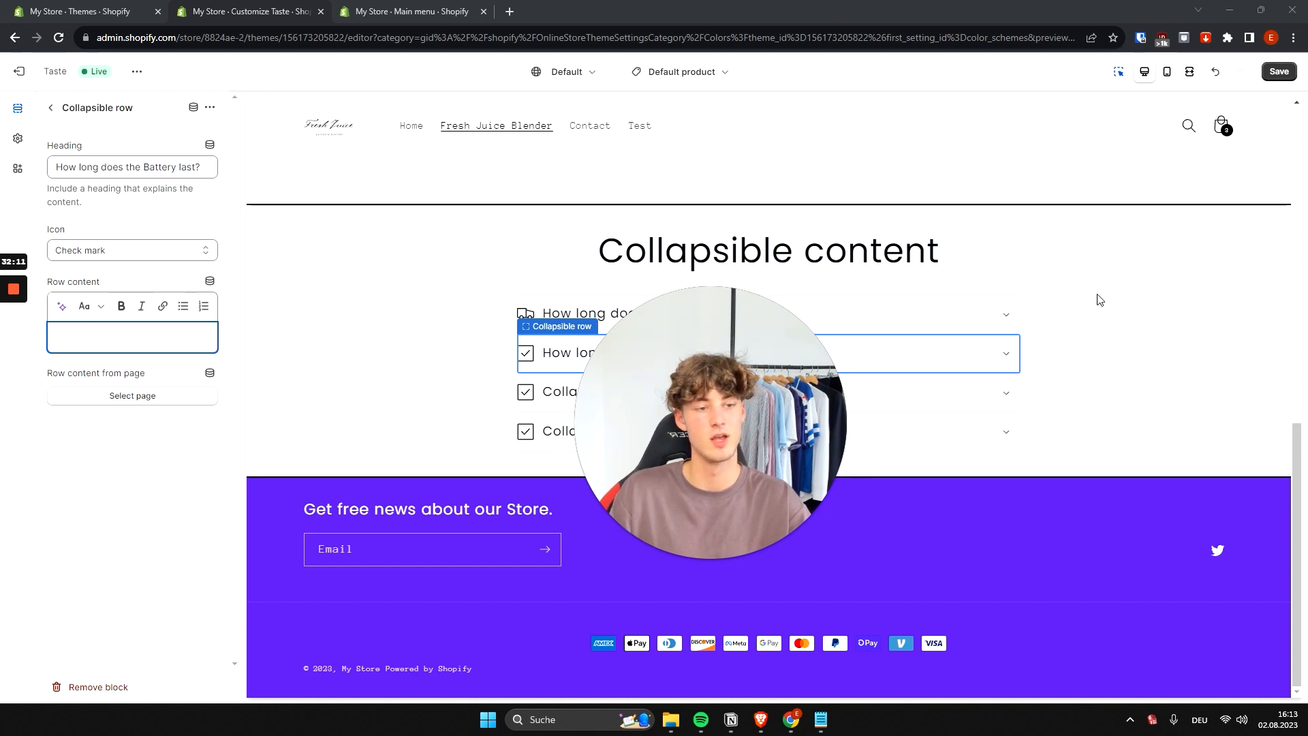
pyautogui.write('- 1400mAh battery (good for 20 blends with 3h charge)')
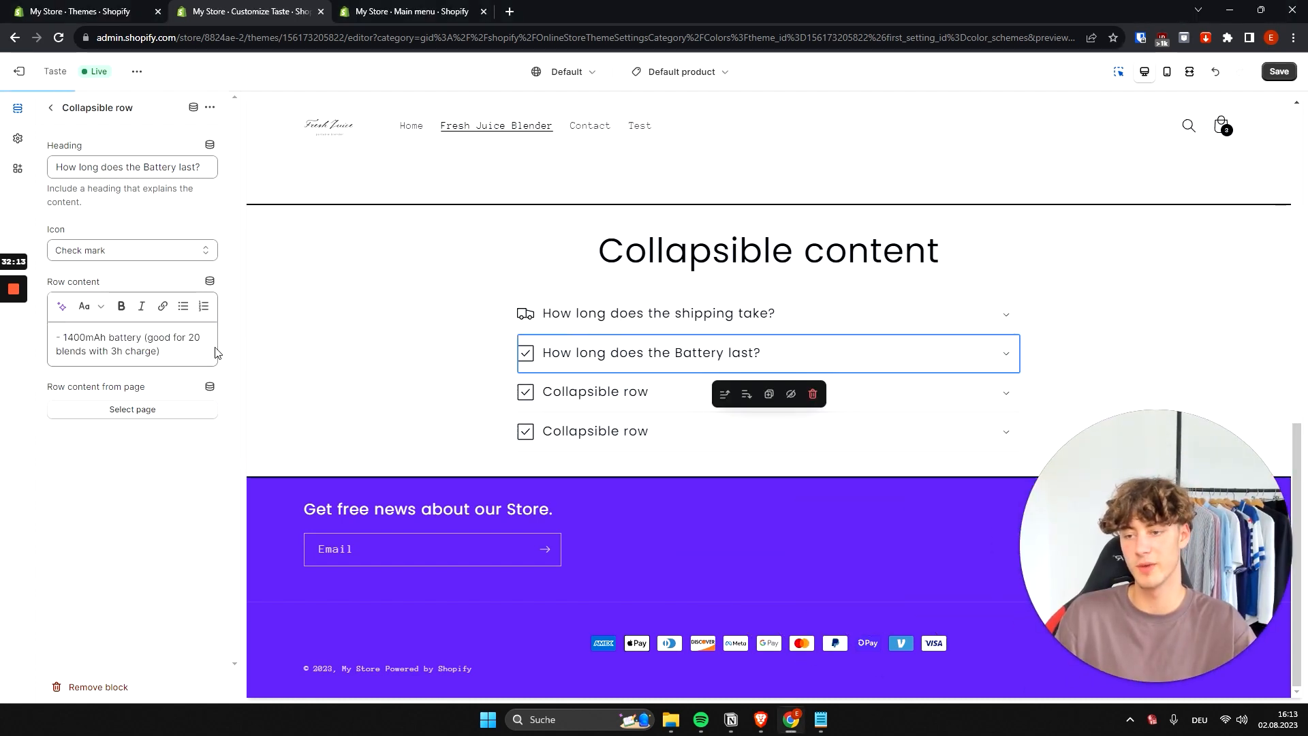
pyautogui.click(630, 353)
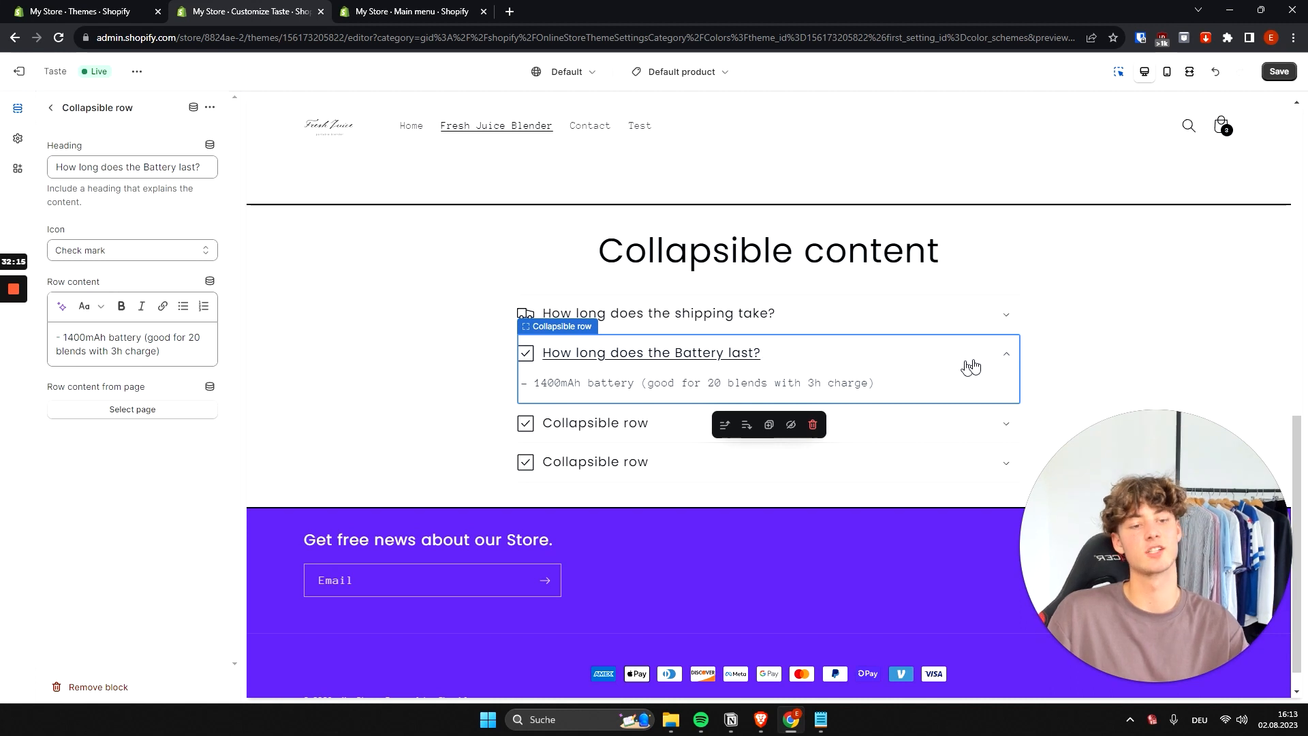
pyautogui.click(1007, 354)
# Change the battery row's icon to Lightning bolt
pyautogui.click(109, 250)
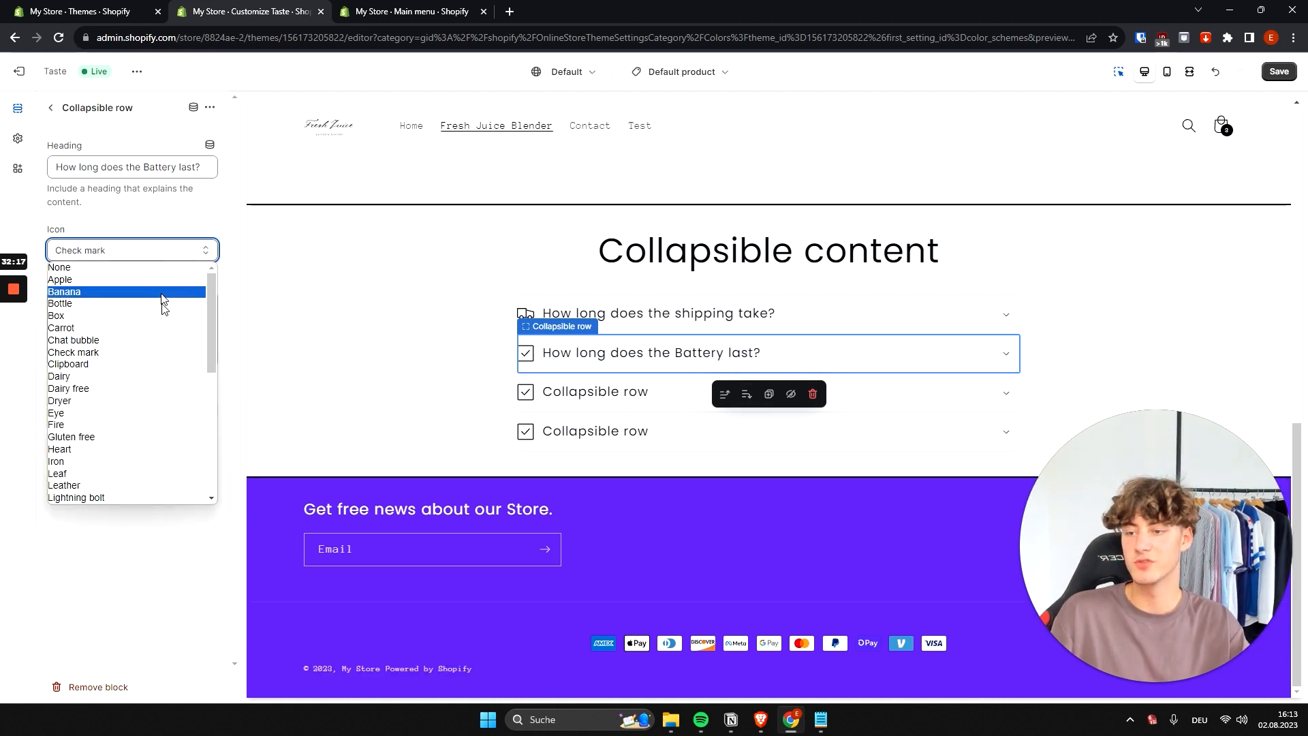
pyautogui.press('Down')
pyautogui.press('Down')
pyautogui.press('Down')
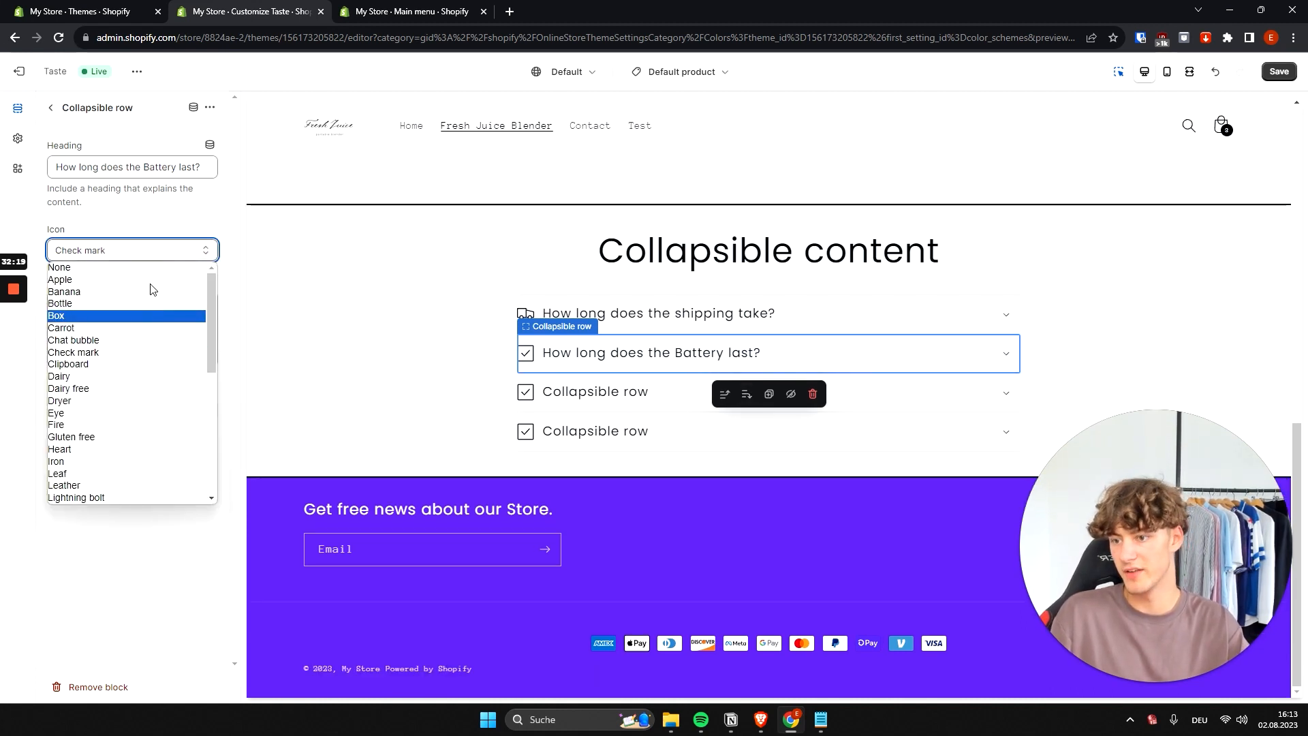
pyautogui.press('Up')
pyautogui.press('Down')
pyautogui.press('Up')
pyautogui.scroll(-1, 88, 491)
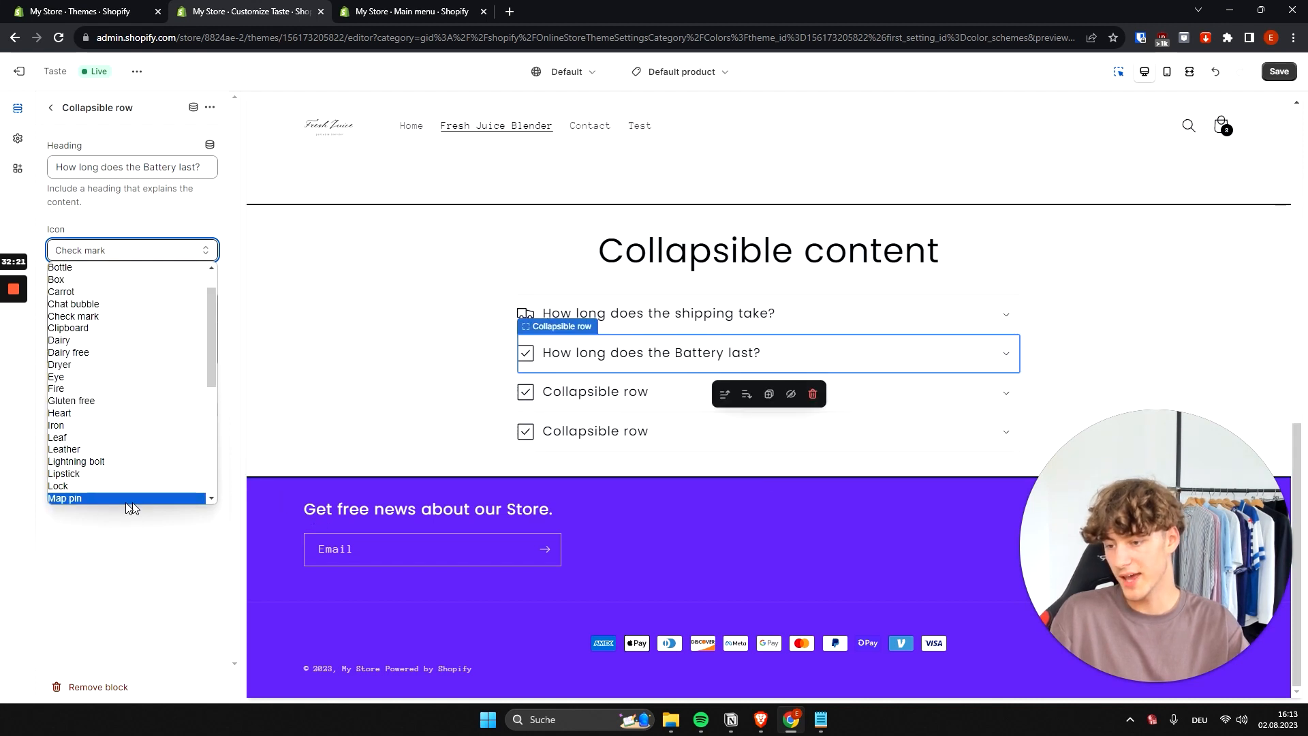
pyautogui.click(89, 462)
pyautogui.click(414, 368)
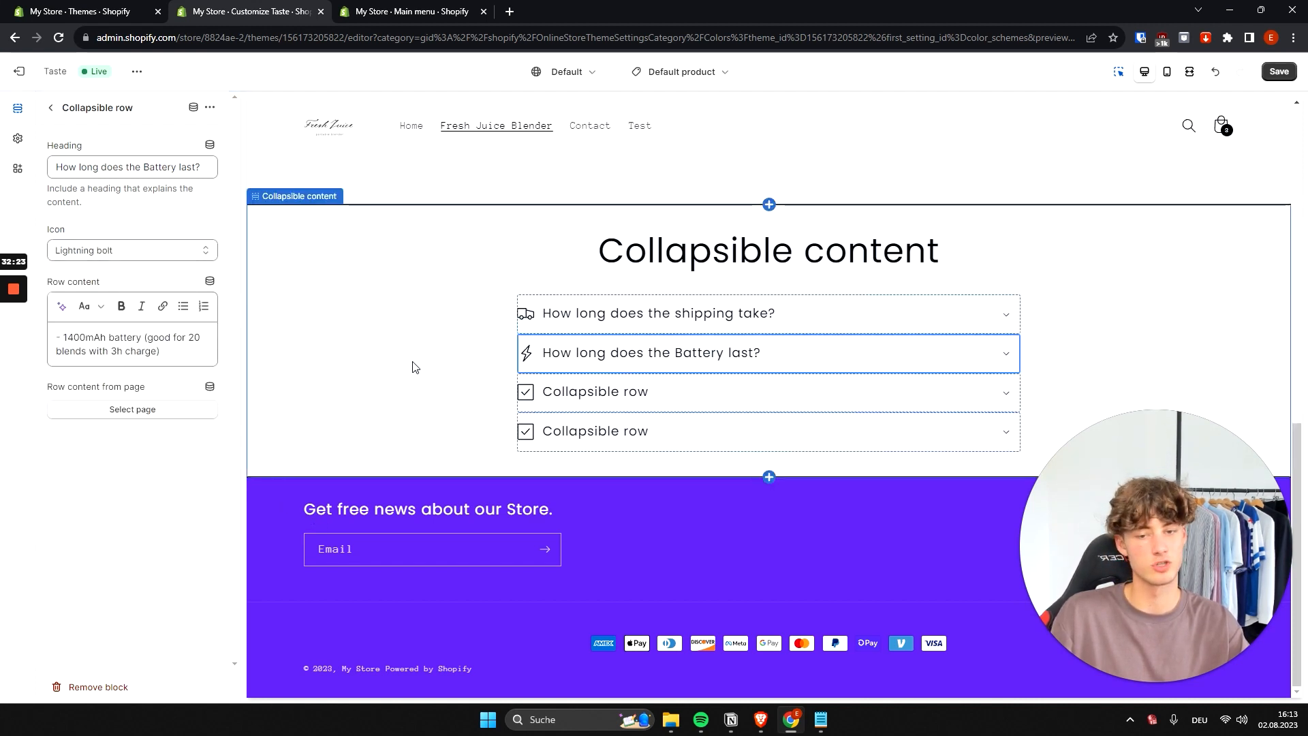
# Expand the battery and shipping rows in the preview to check their answers, and collapse both again
pyautogui.click(1003, 360)
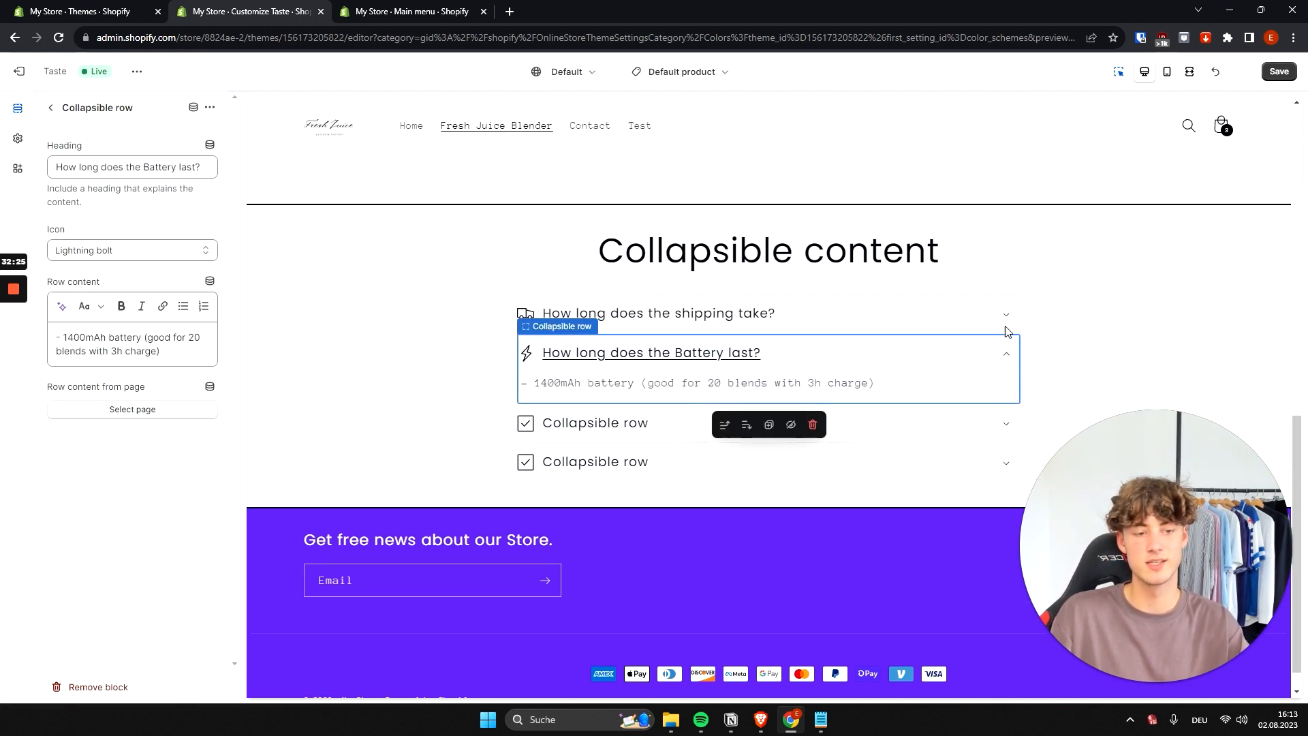
pyautogui.click(1006, 325)
pyautogui.click(1005, 386)
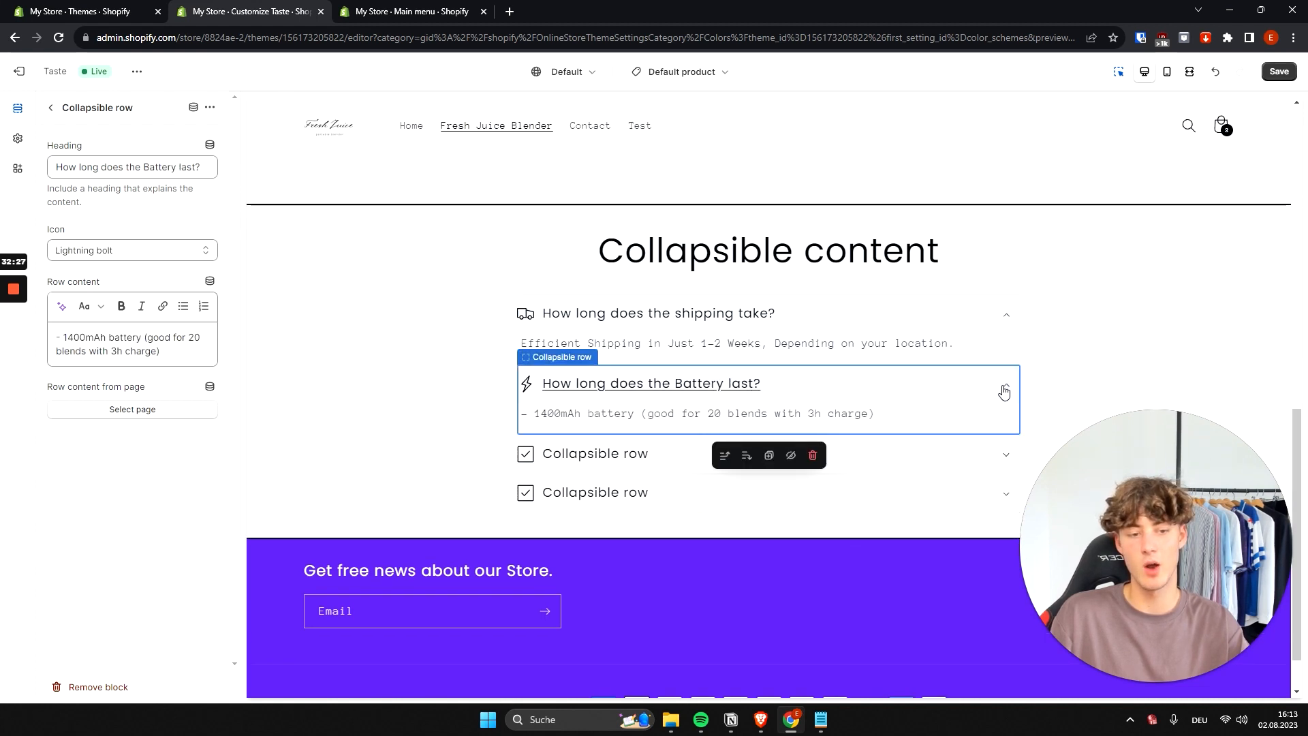
pyautogui.click(1004, 325)
pyautogui.click(1004, 325)
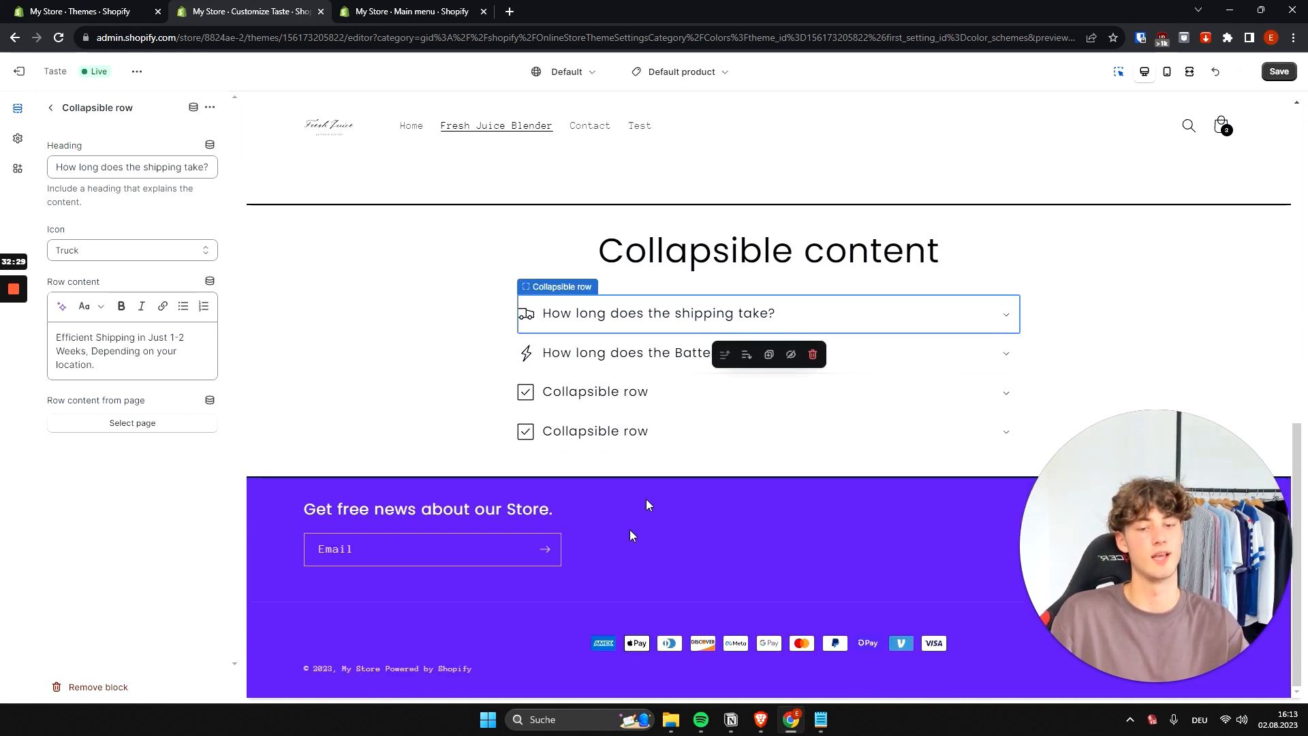
# Remove the two unused collapsible rows below the battery question
pyautogui.click(719, 402)
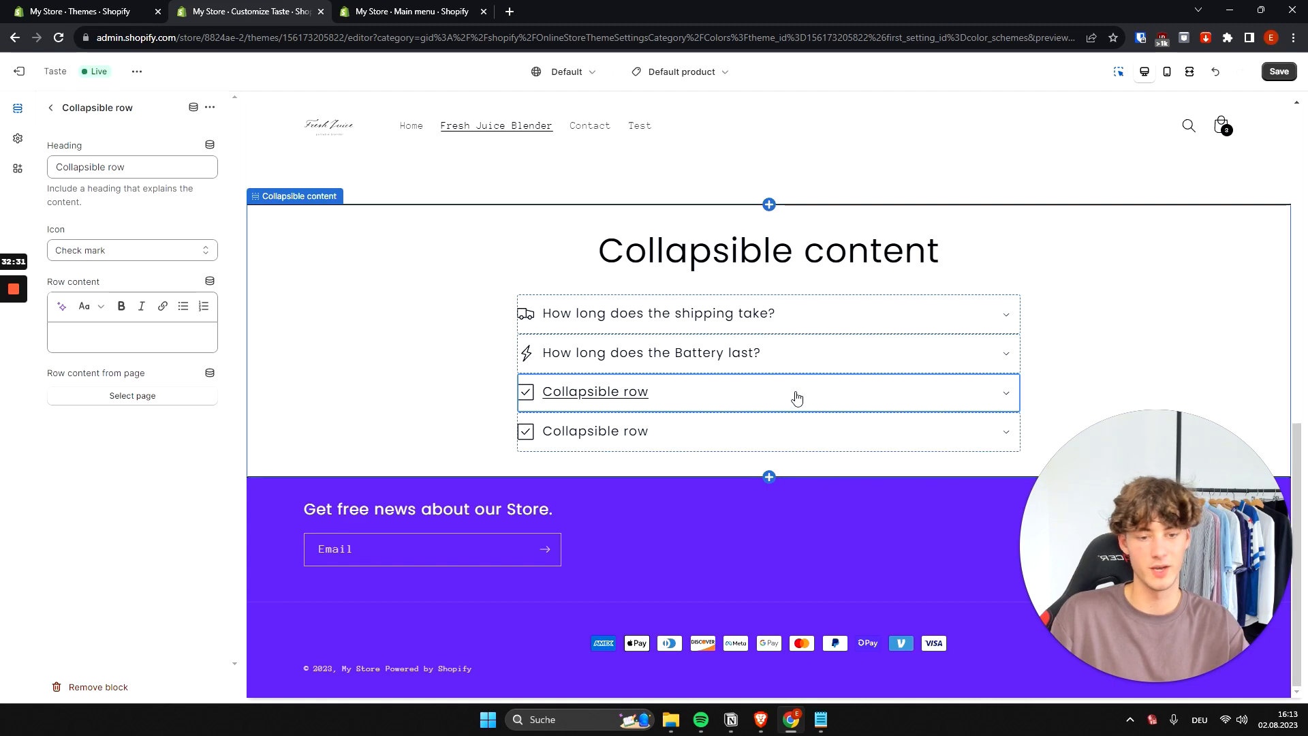
pyautogui.click(815, 432)
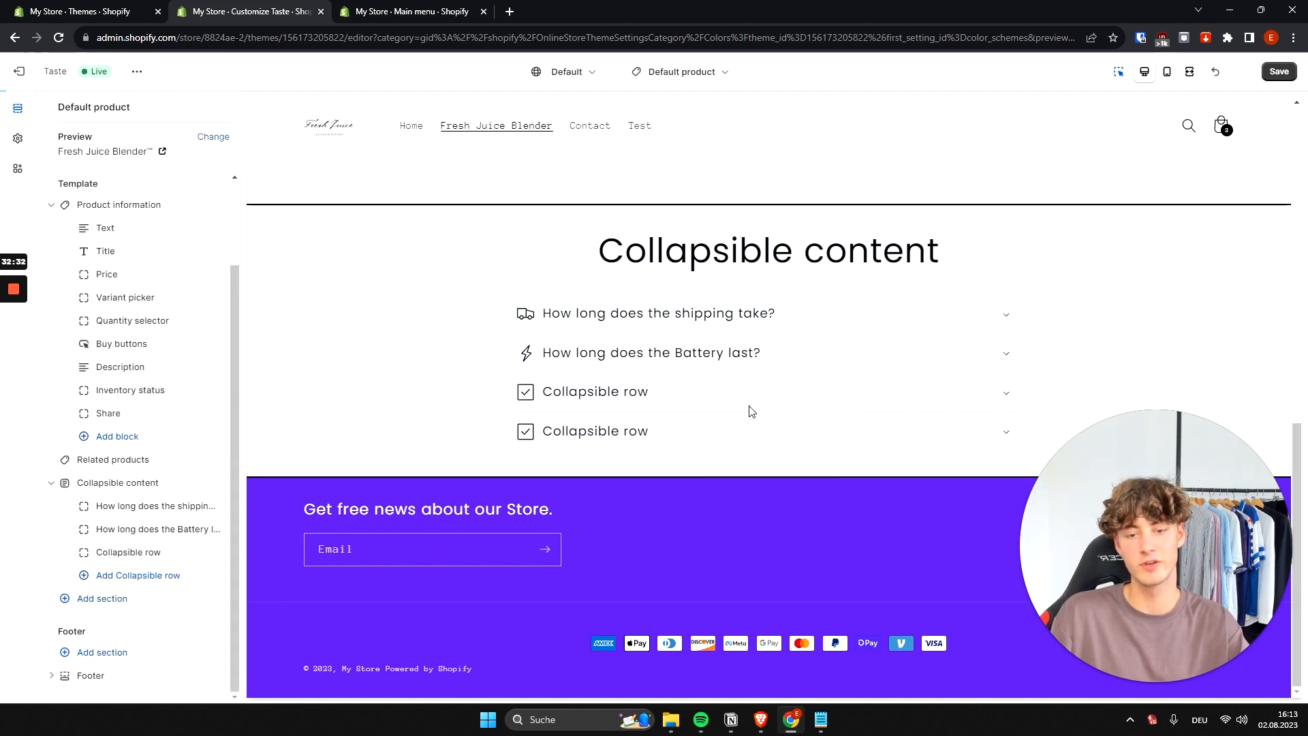
pyautogui.click(720, 440)
pyautogui.click(819, 469)
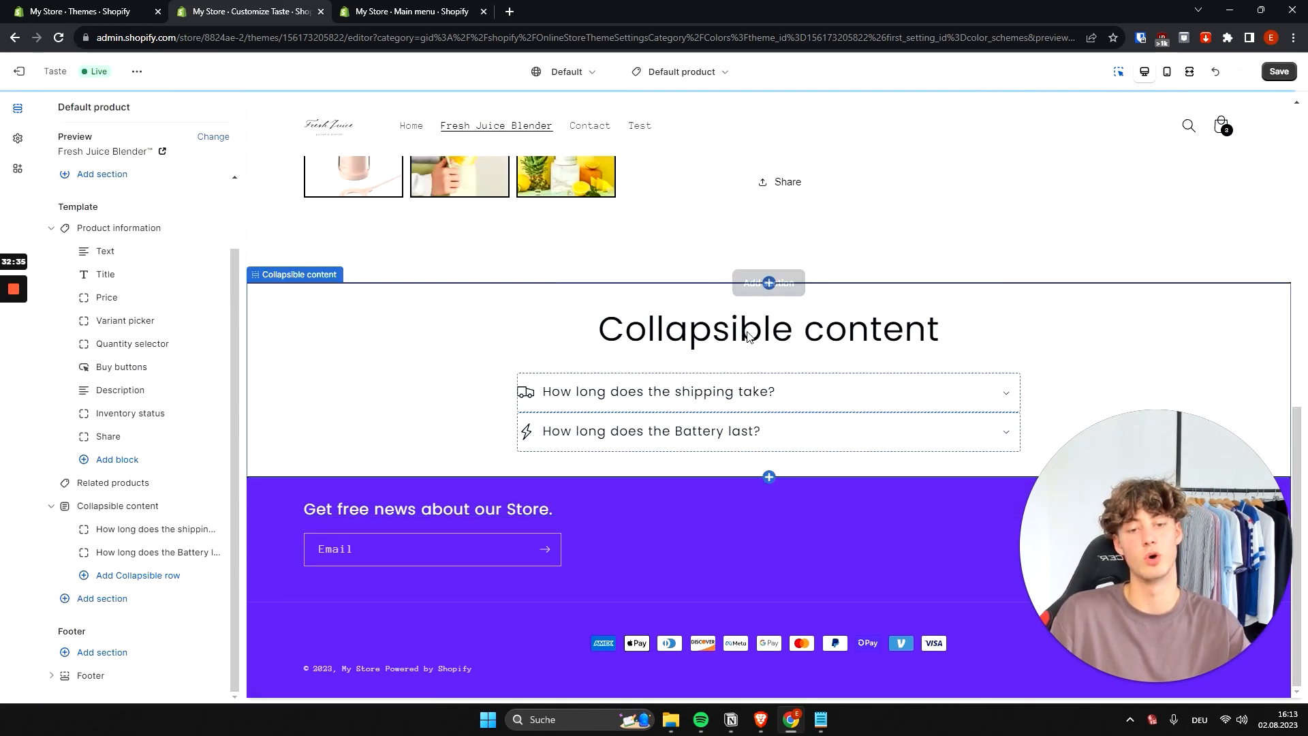
# Change the Collapsible content section's heading to "FAQ - Frequently Asked Questsions" and leave its settings for the footer
pyautogui.doubleClick(749, 336)
pyautogui.click(845, 326)
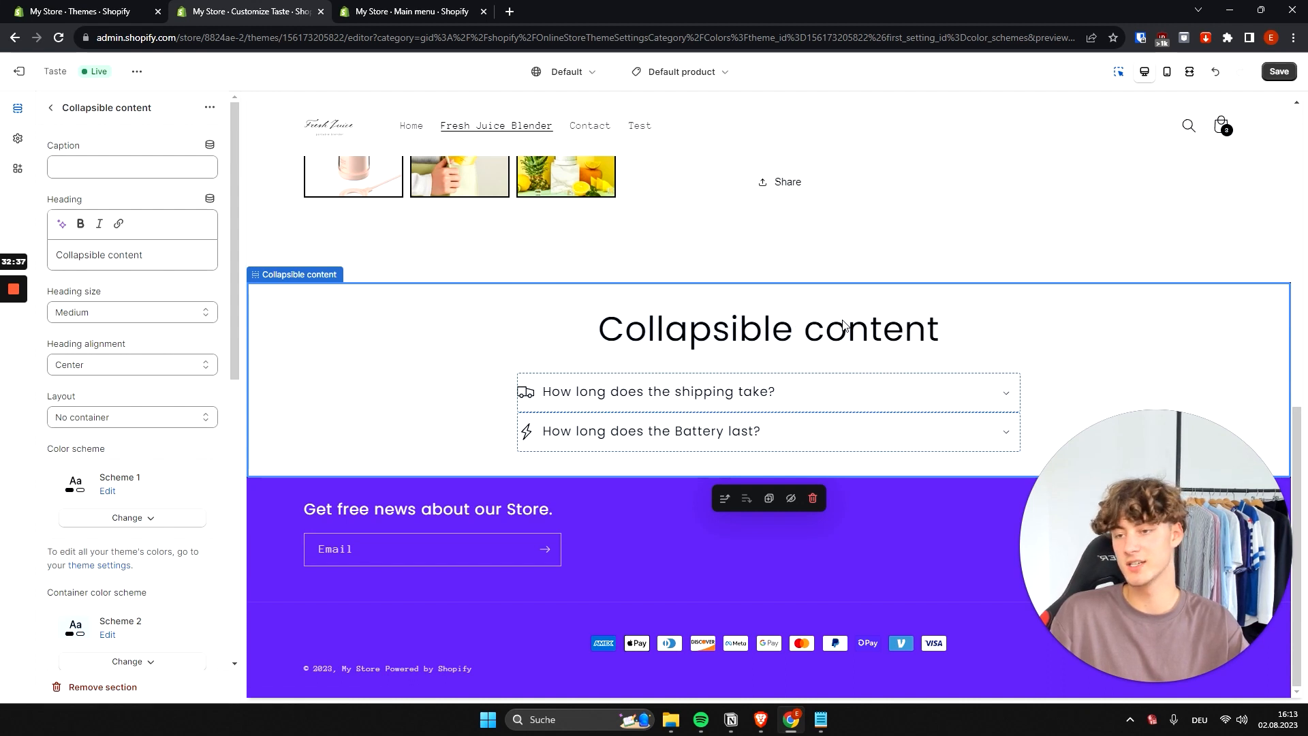
pyautogui.doubleClick(854, 338)
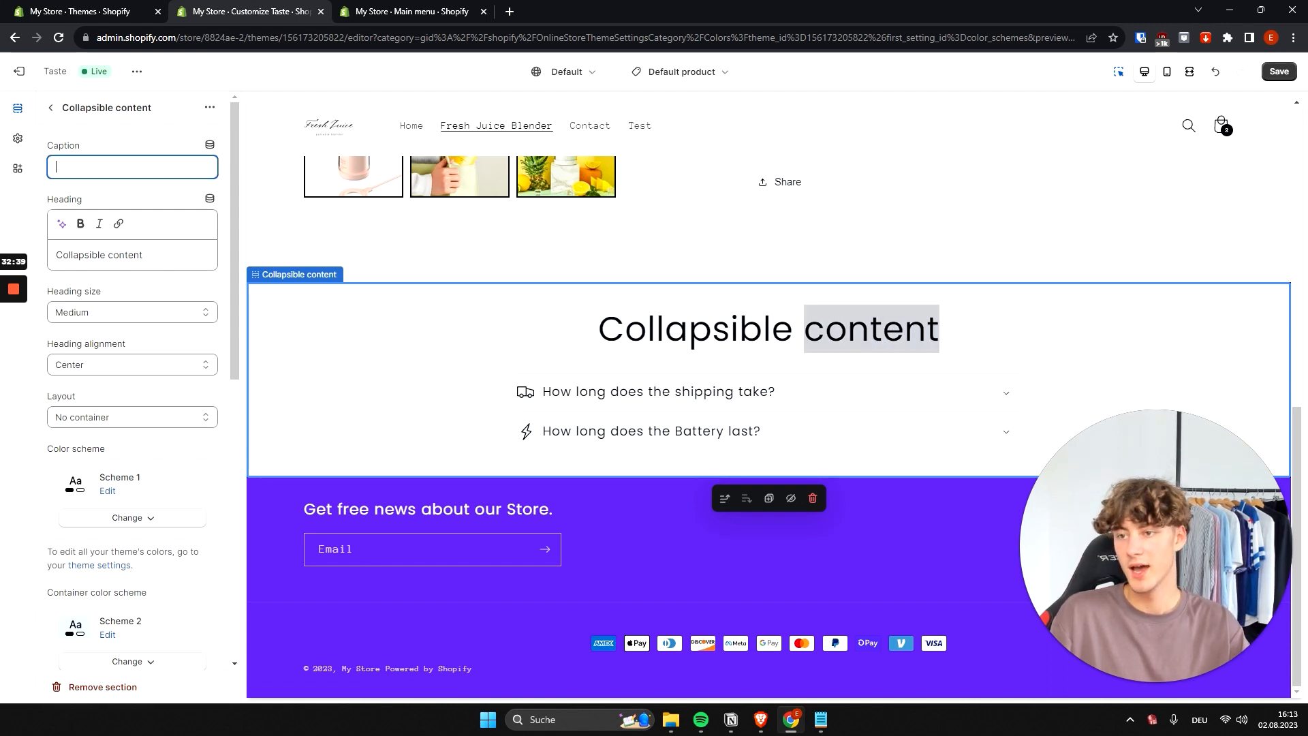
pyautogui.write('FAQ')
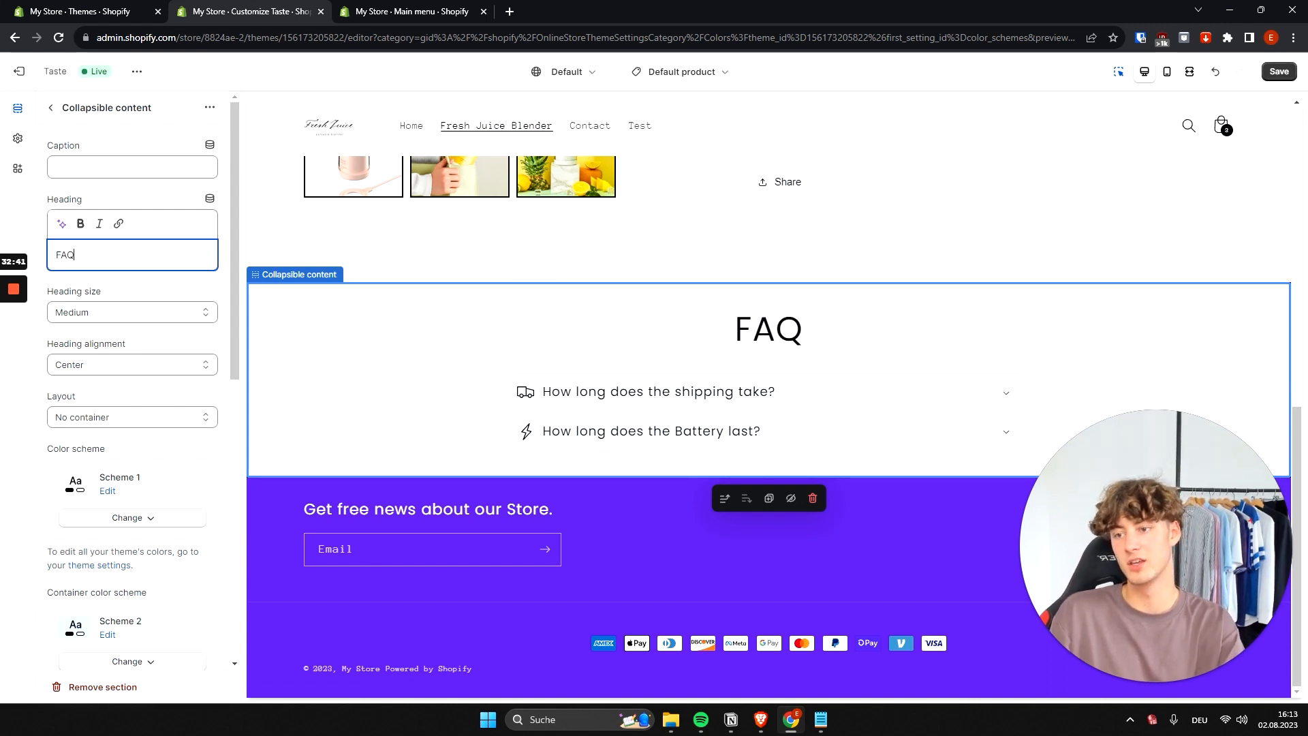
pyautogui.write(' - Frequently ')
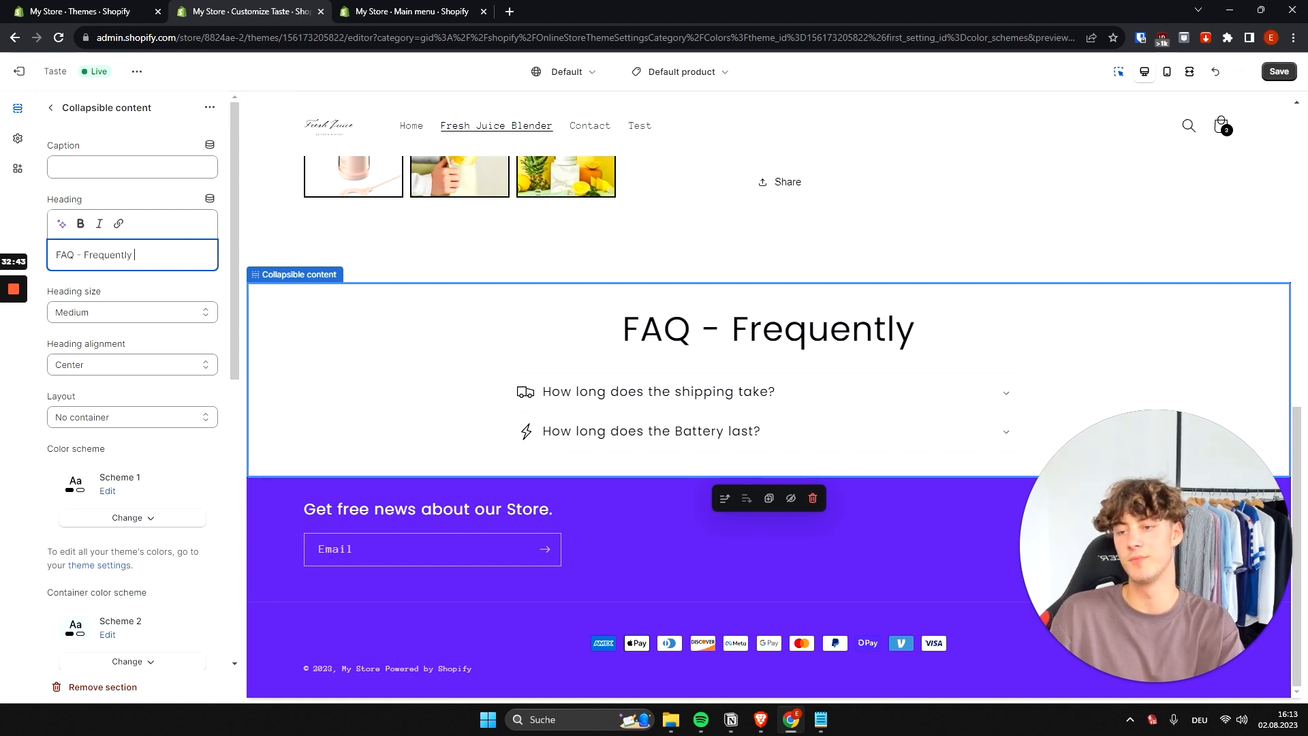
pyautogui.write('Asked Questsions')
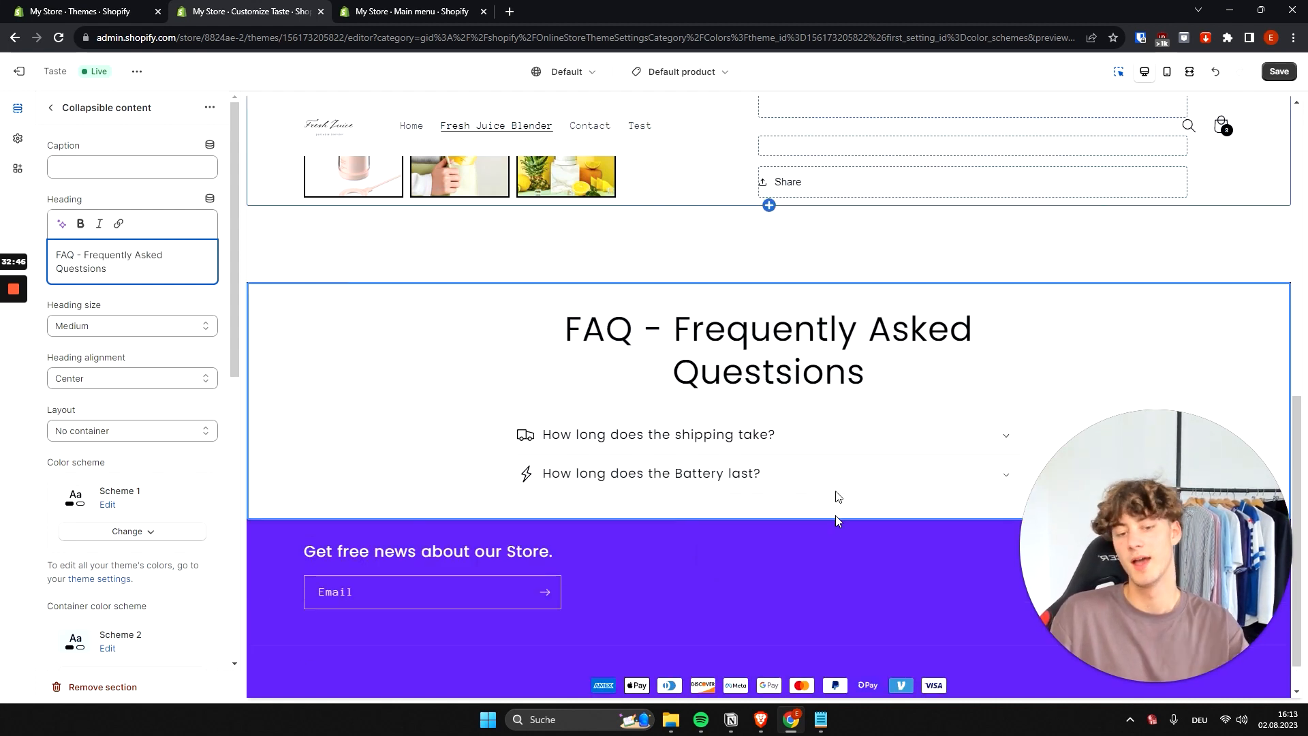
pyautogui.click(743, 537)
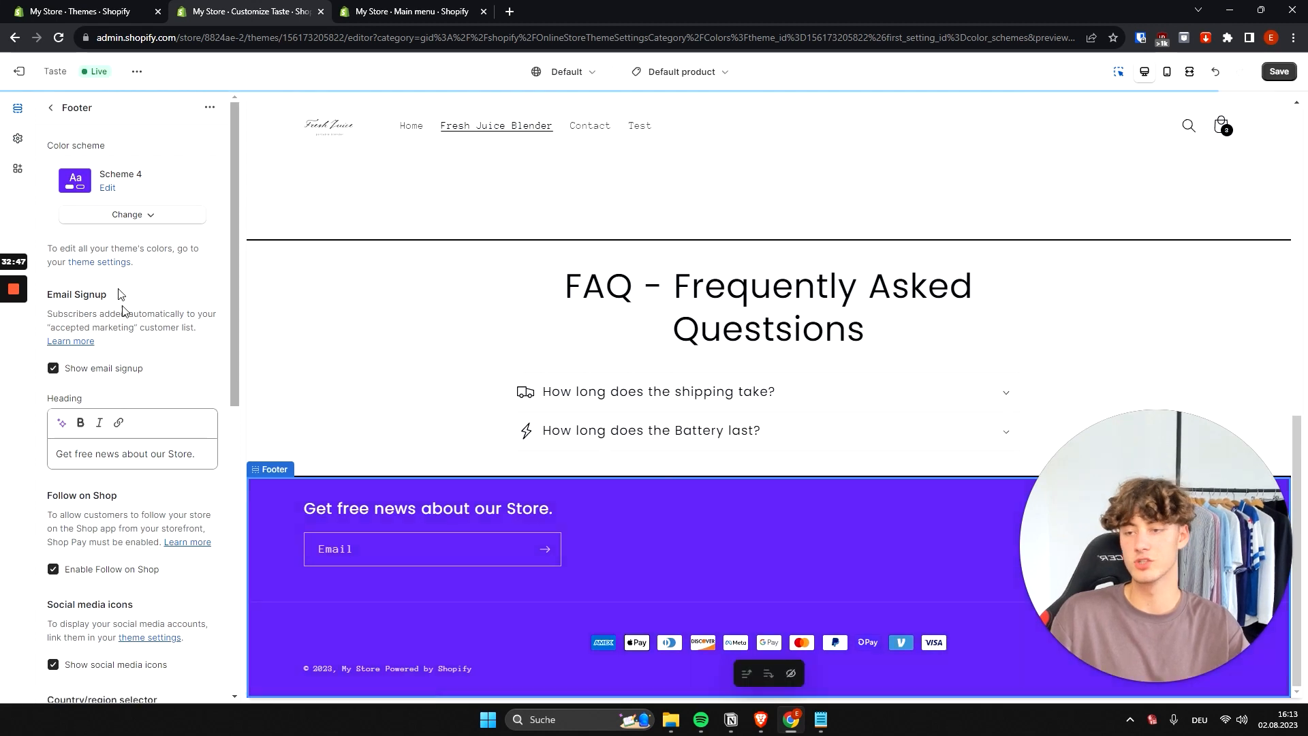
# Add an Image with text section below the FAQ section and use the yellow bottle-and-pineapple picture from the store library as its image
pyautogui.click(50, 107)
pyautogui.click(112, 577)
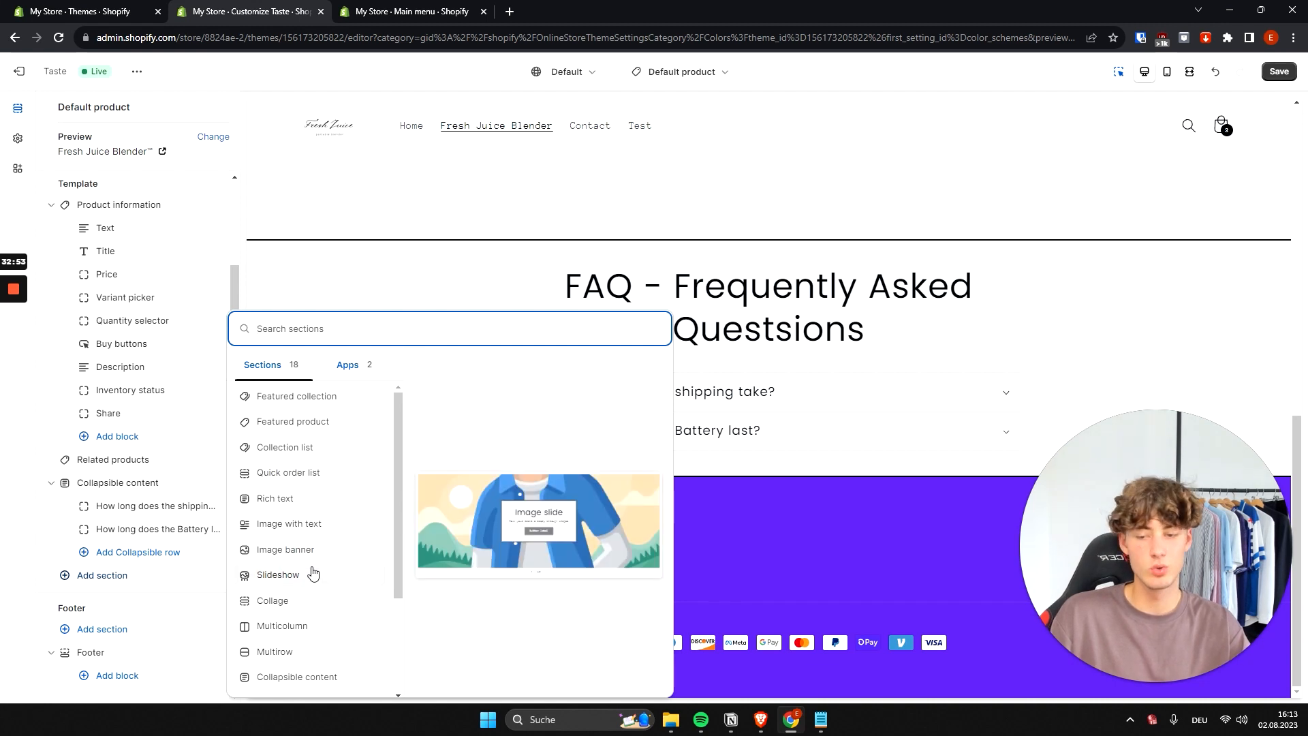
pyautogui.click(288, 524)
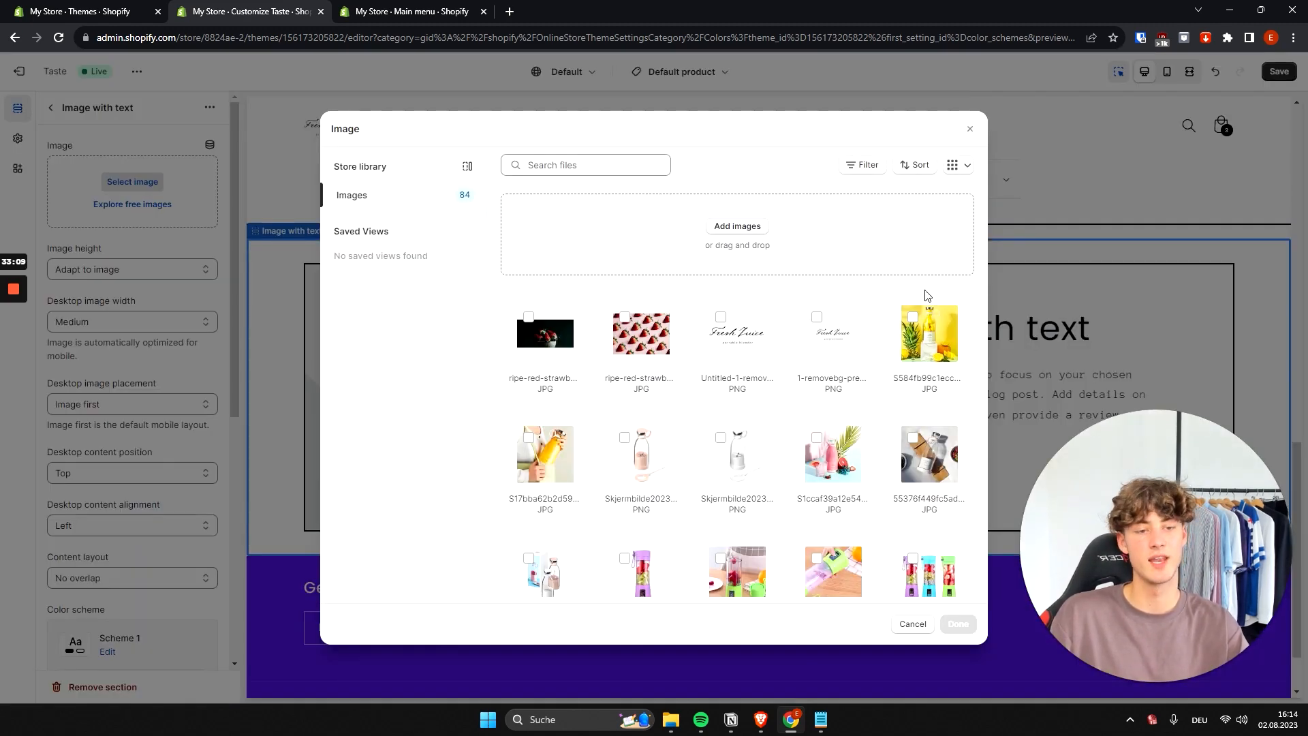
pyautogui.click(915, 319)
pyautogui.click(958, 624)
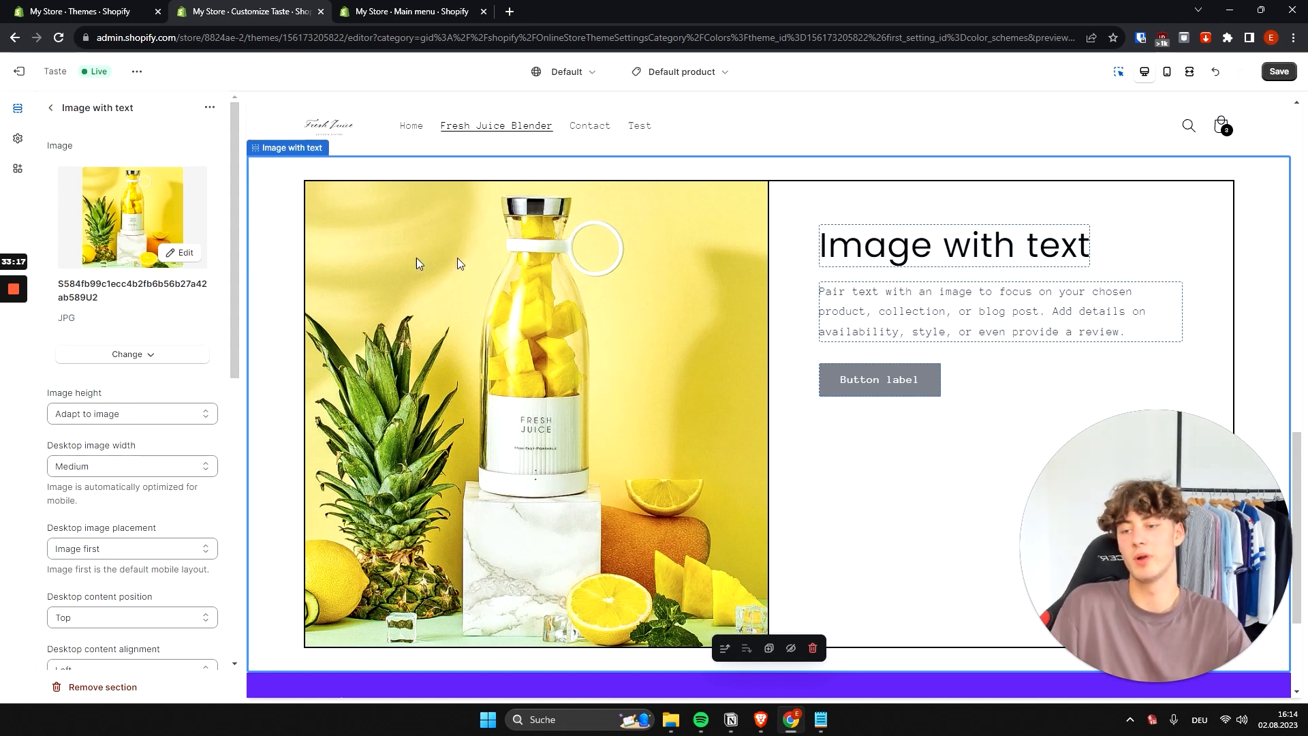
# Change the Image with text section's heading to "Lorem Ipsum." and review the product page from the top
pyautogui.click(960, 258)
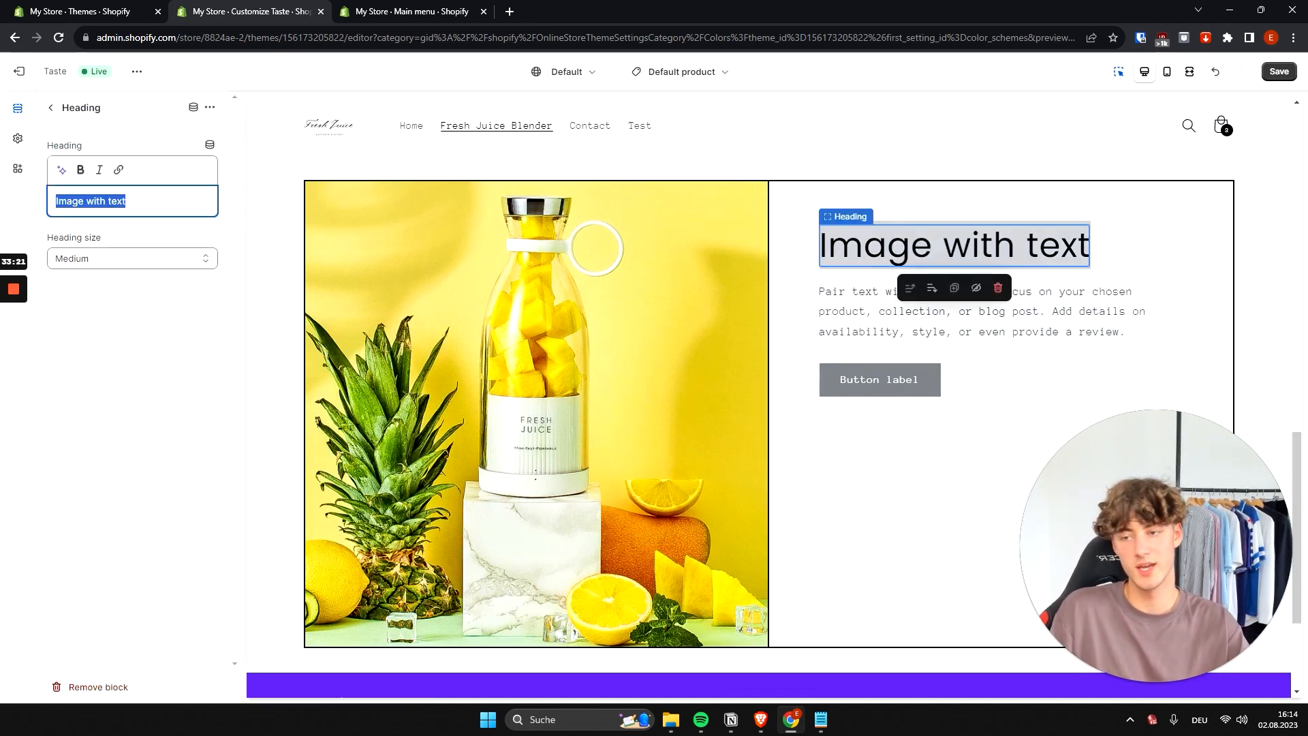
pyautogui.write('Lorem Ipsum.')
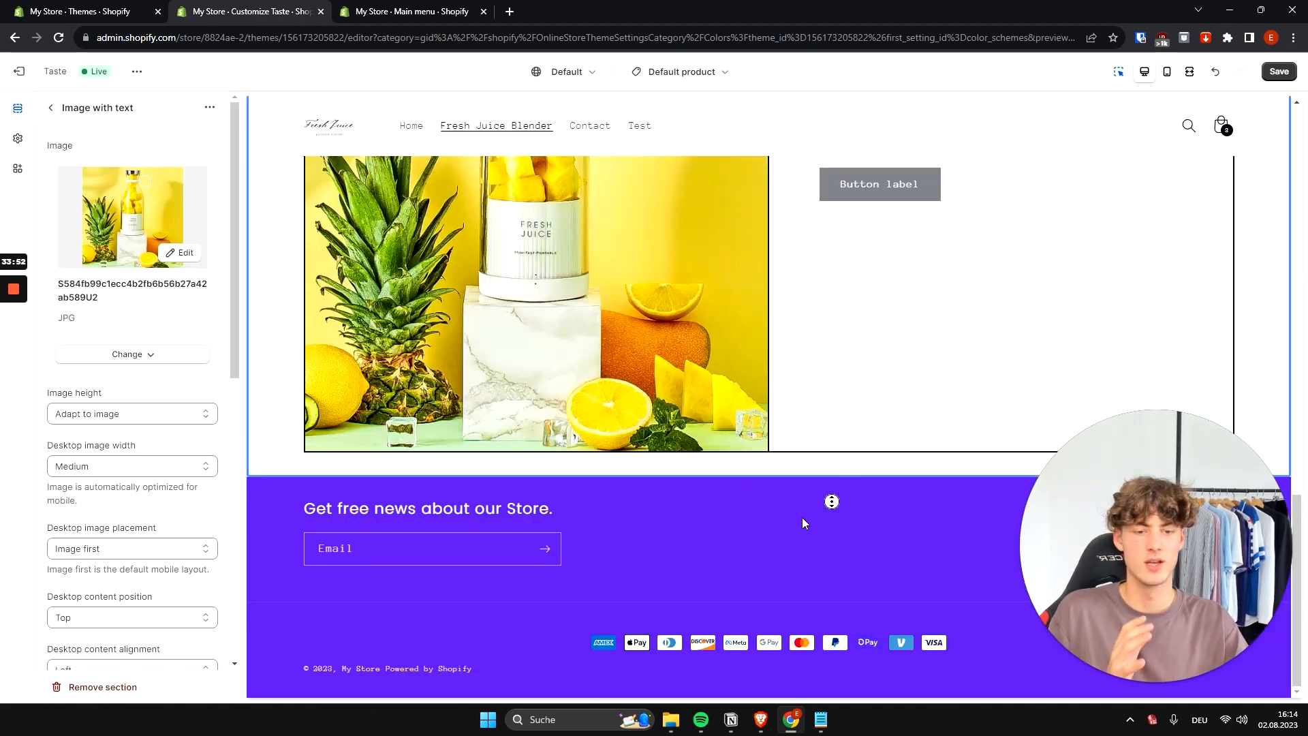
pyautogui.scroll(15, 856, 403)
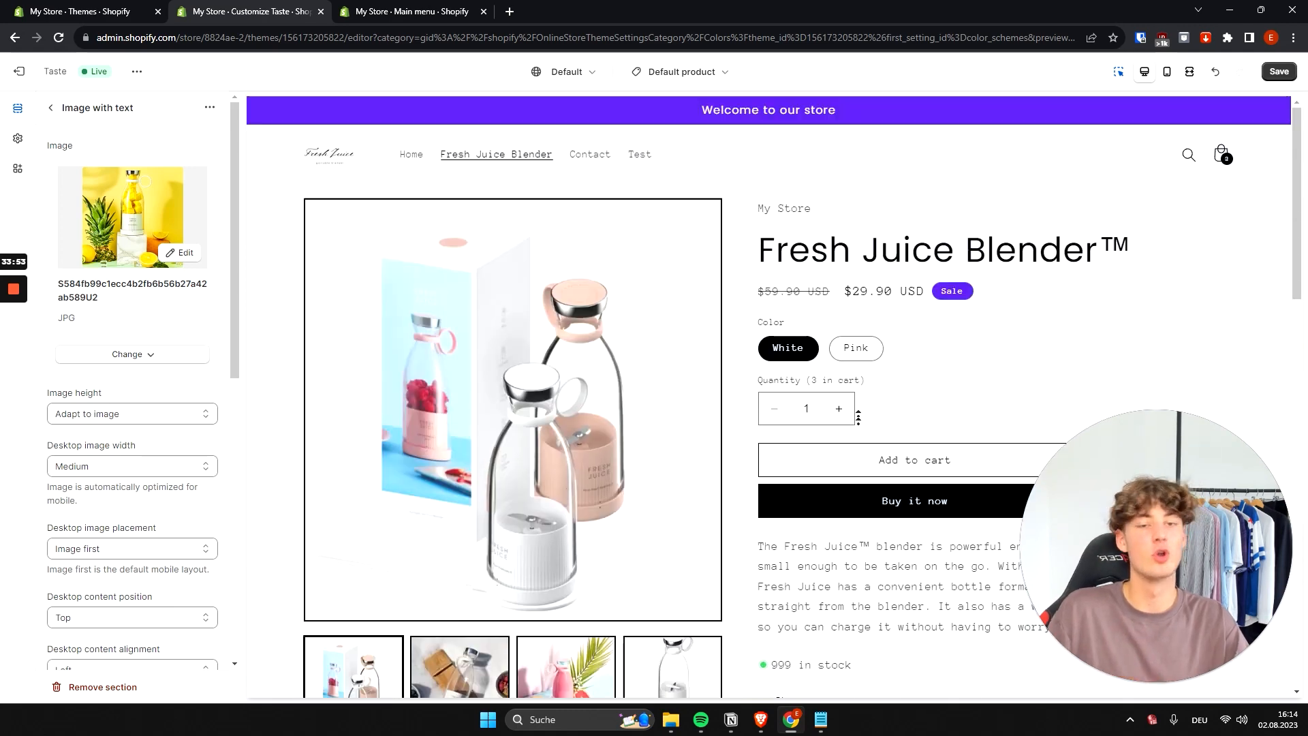